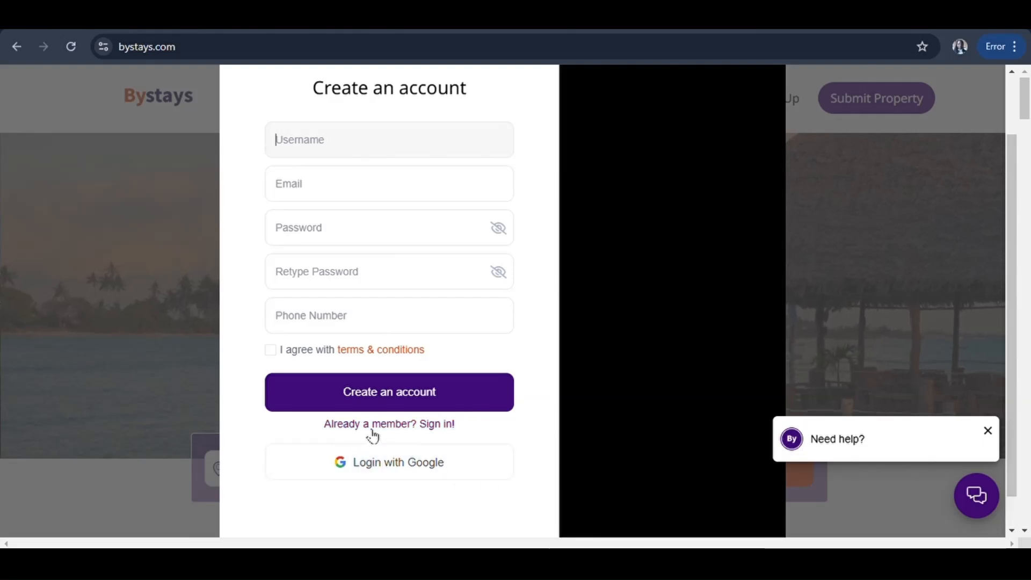
Switch from the sign-up form to the 'Log in to your account' form via 'Already a member? Sign in!'
click(435, 428)
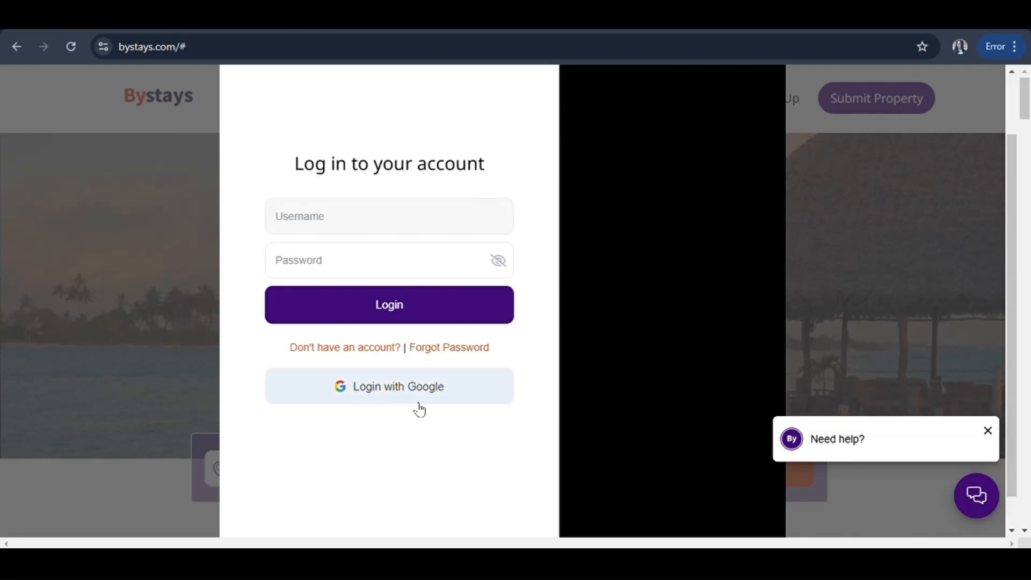
Fill the sign-up form with a new username, an email address and a matching password
click(321, 350)
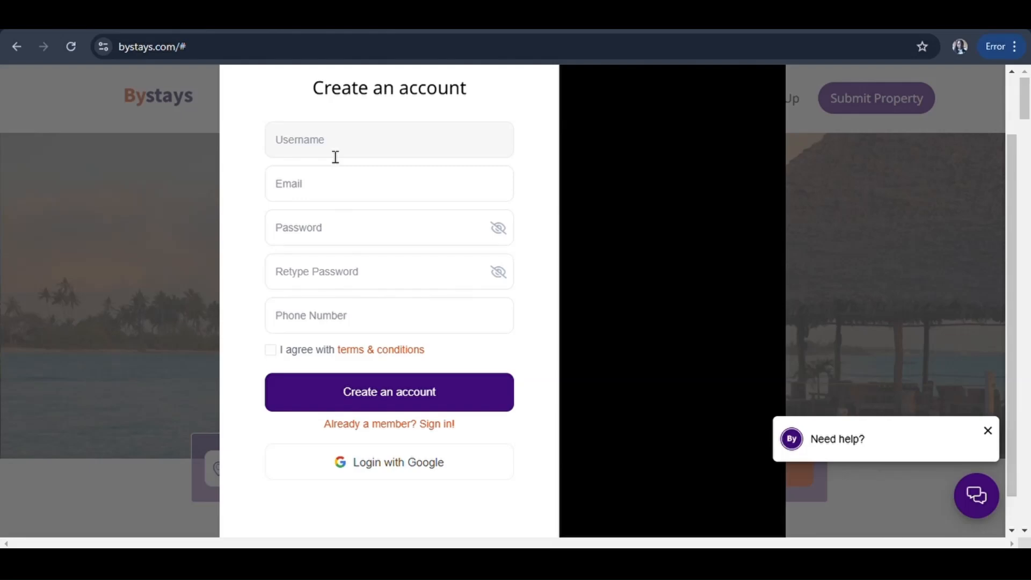
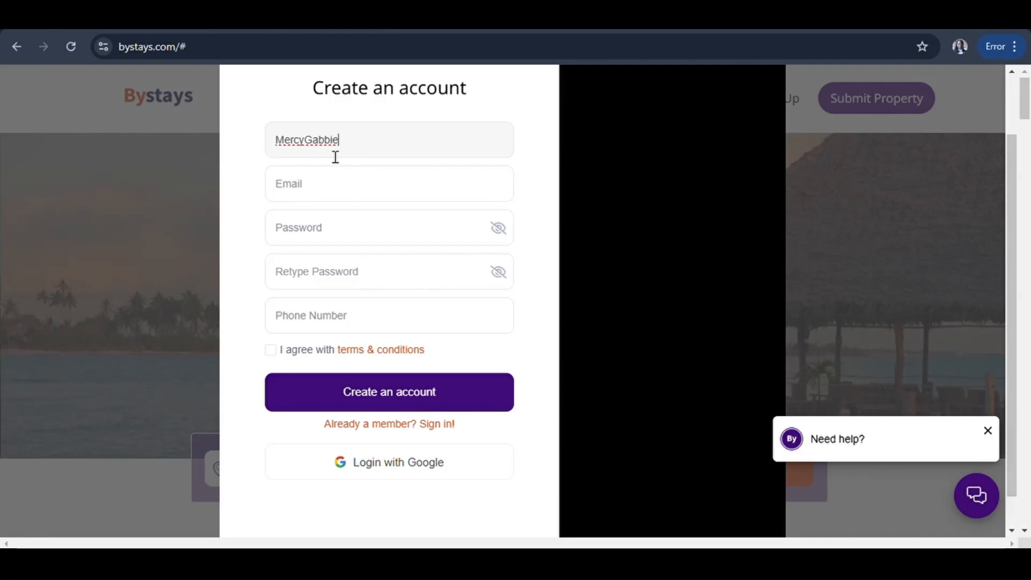
click(354, 194)
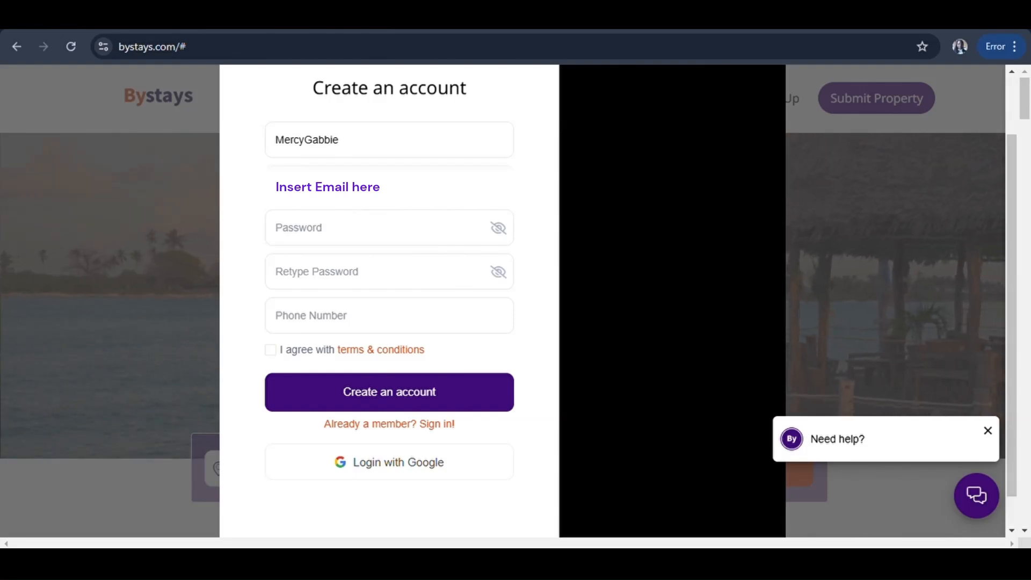
click(369, 243)
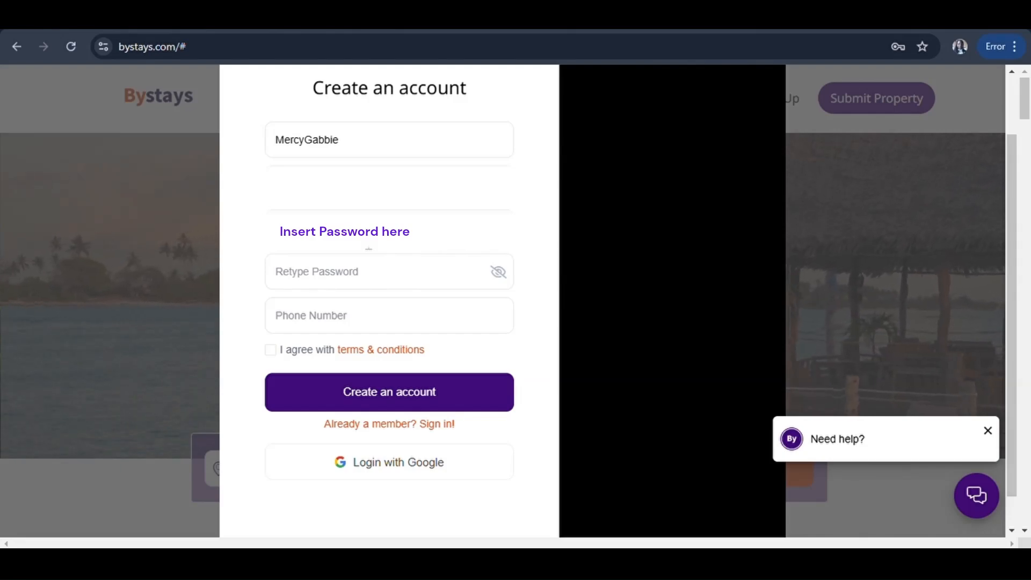
click(381, 272)
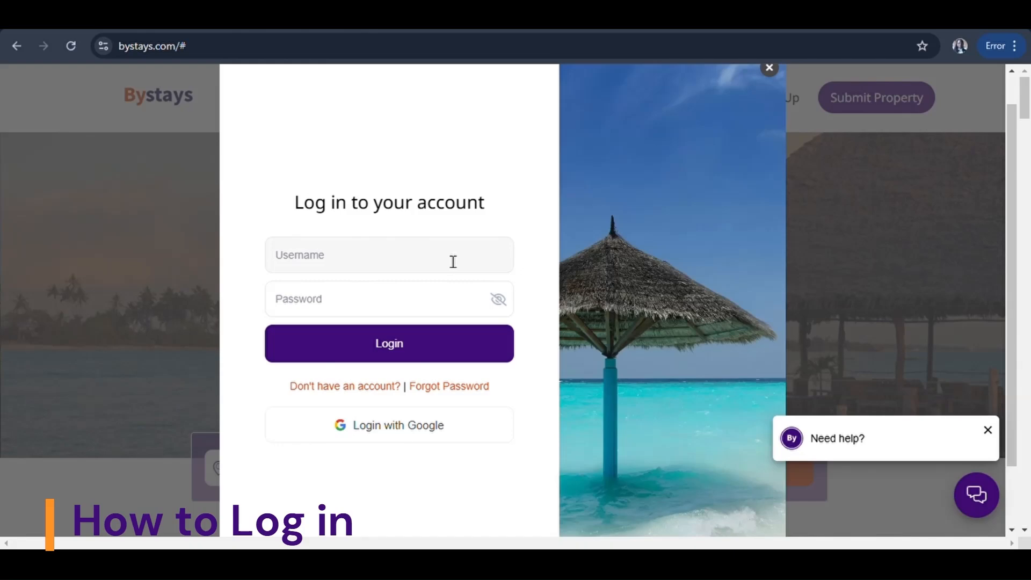
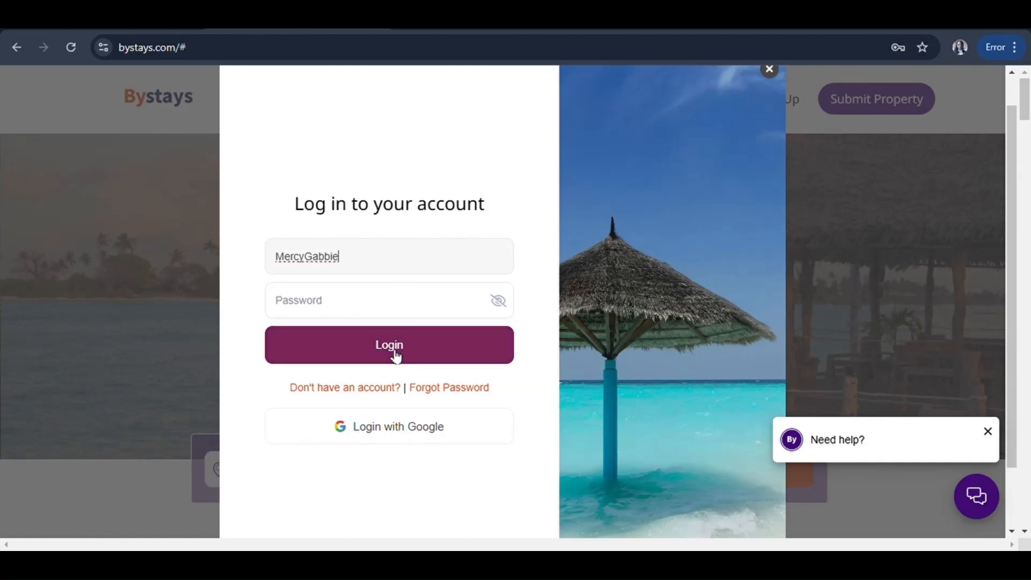
Log in with the new account's username and password
click(344, 300)
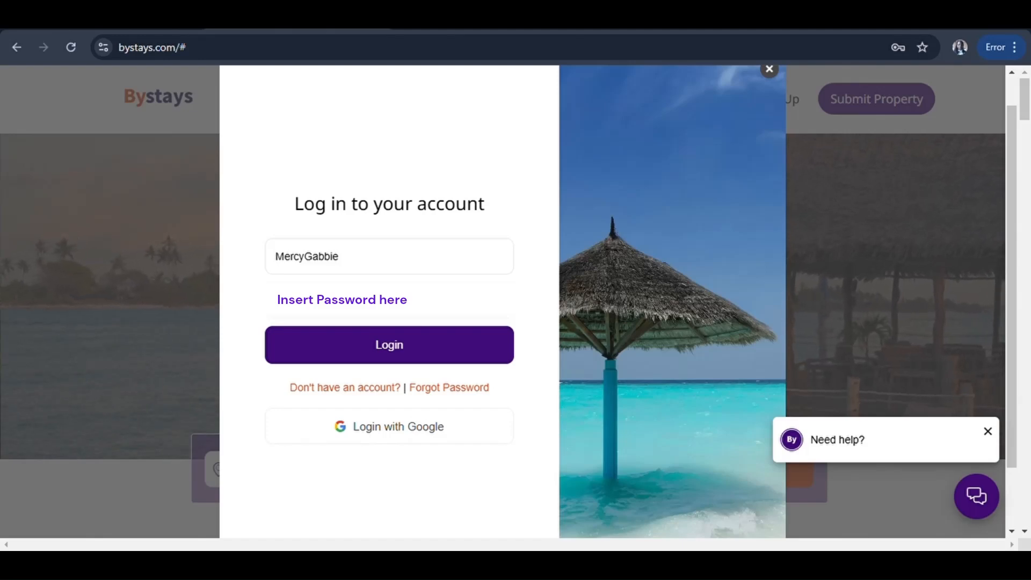
click(391, 347)
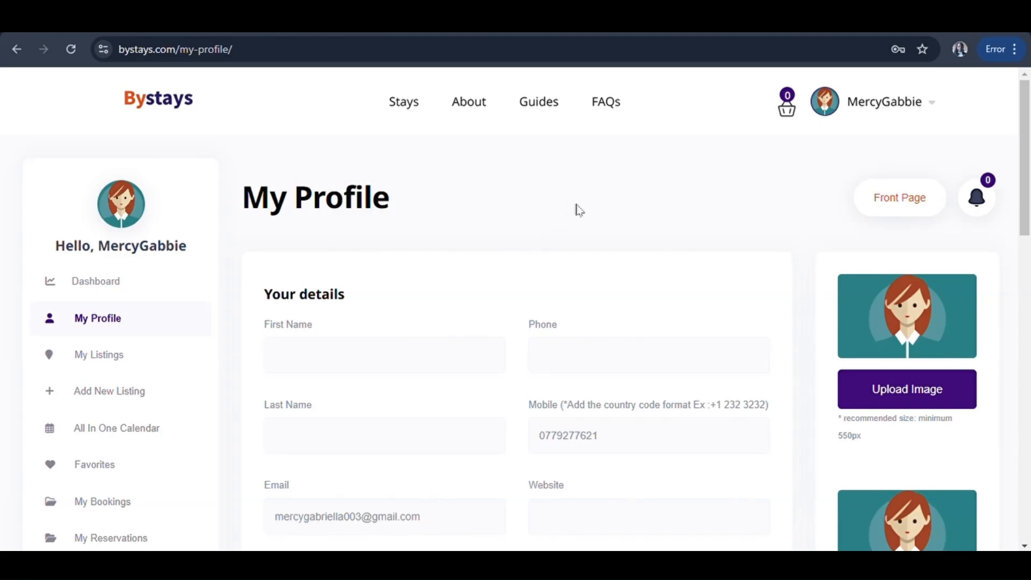
scroll(577, 209, down, 2)
scroll(579, 209, up, 2)
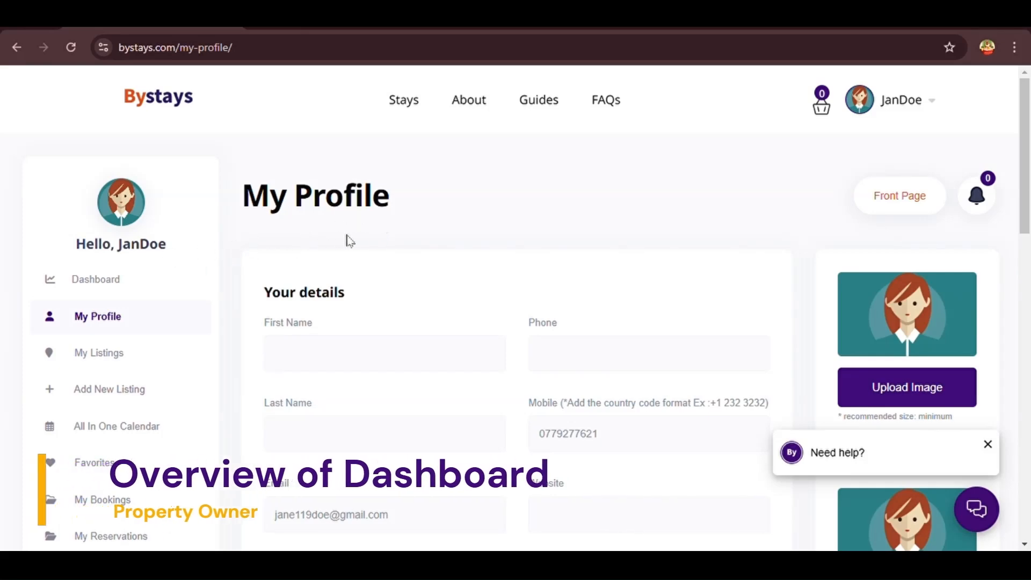
Enter the owner's first and last name and an About Me description
scroll(368, 241, down, 3)
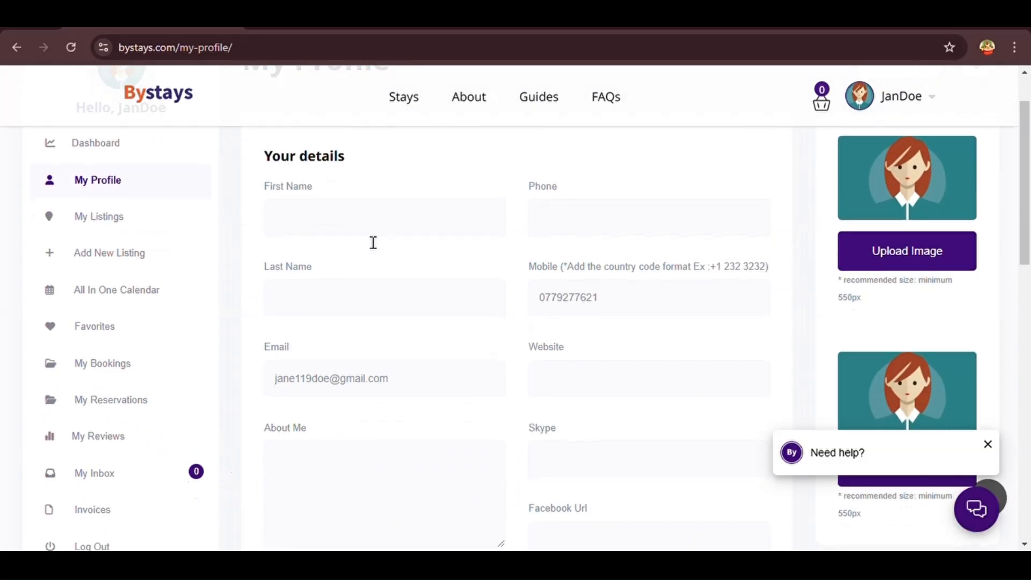
click(319, 223)
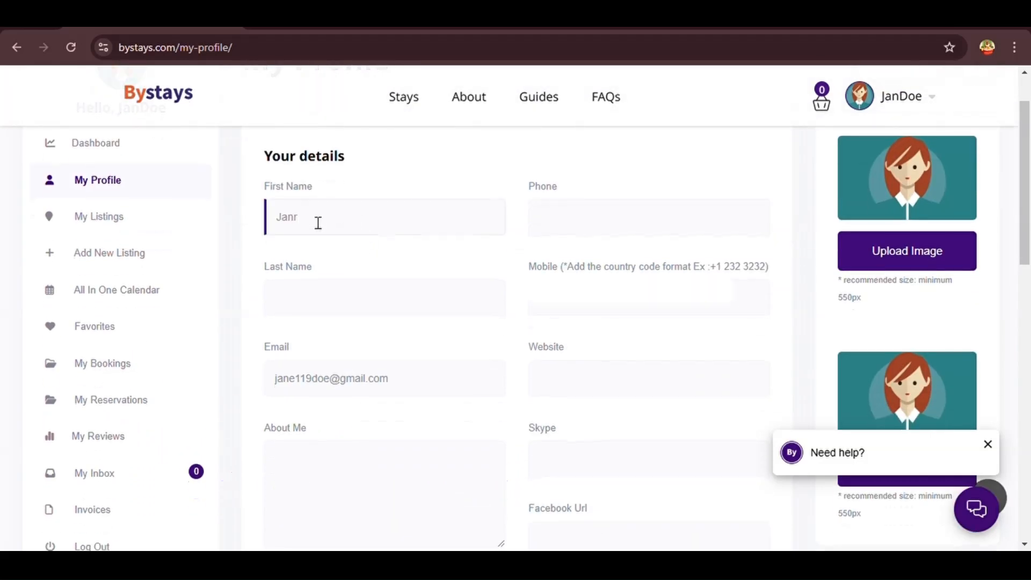
click(340, 301)
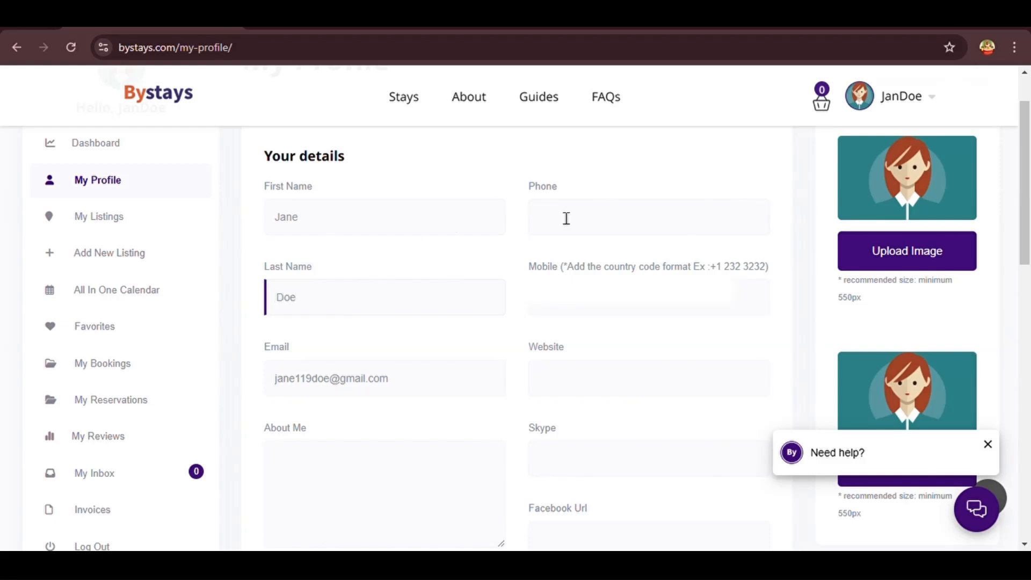
scroll(510, 340, down, 1)
drag(412, 339, 263, 334)
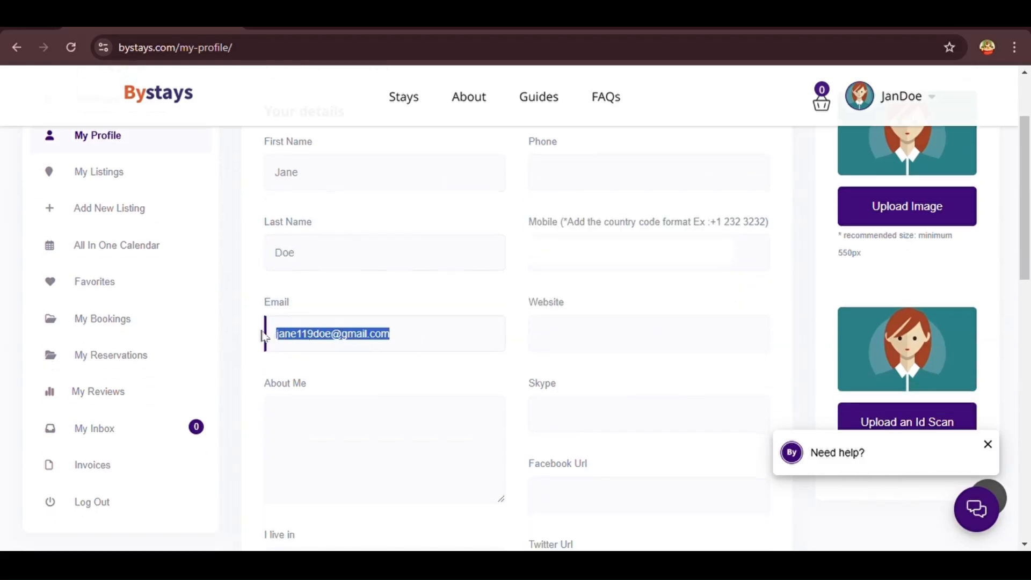
click(381, 292)
click(358, 447)
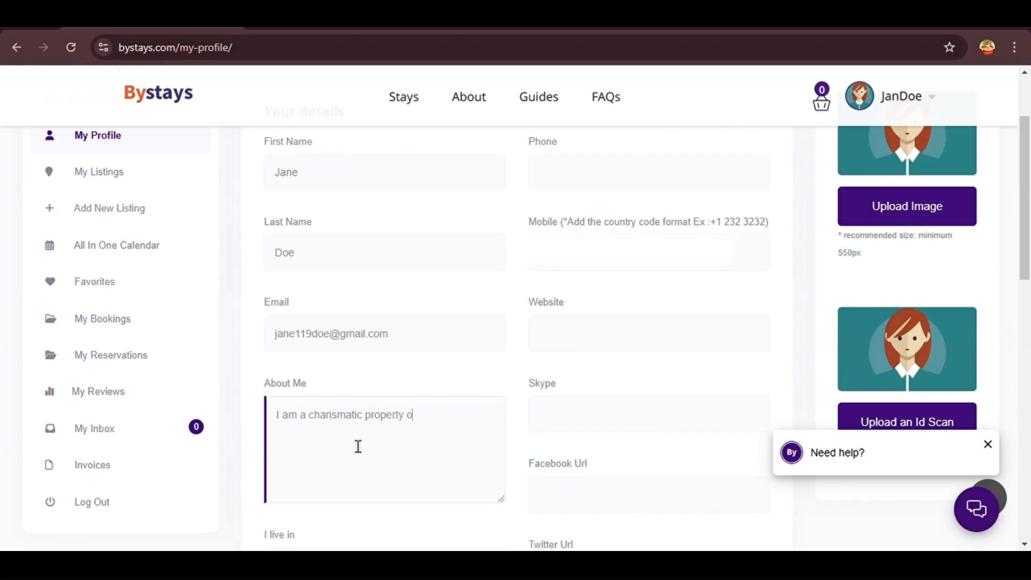
text(wner.)
Set 'I live in' to 'Kampala, Uganda' and 'I speak' to 'English, Luganda, Acholi'
scroll(357, 446, down, 3)
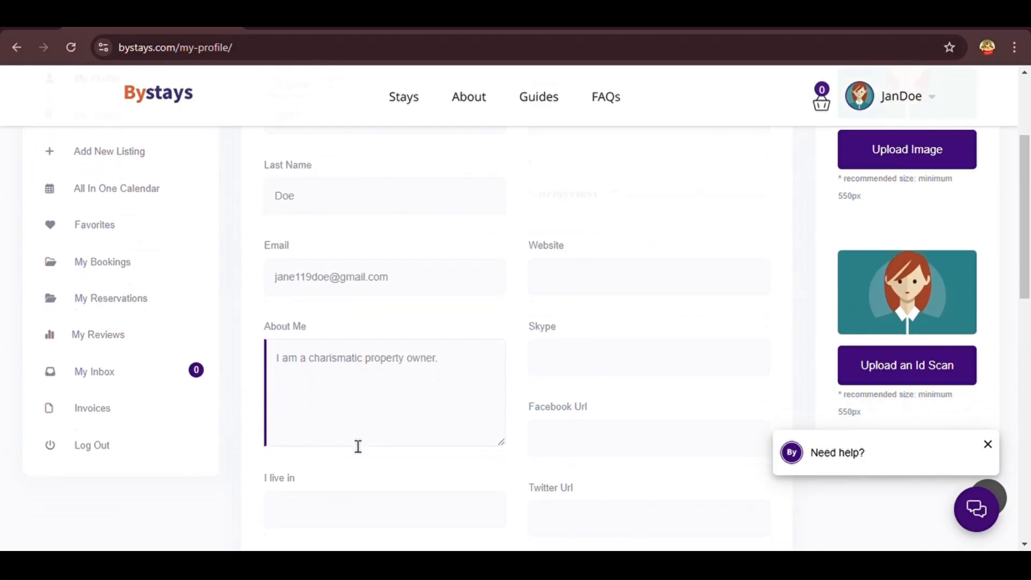
scroll(353, 445, down, 1)
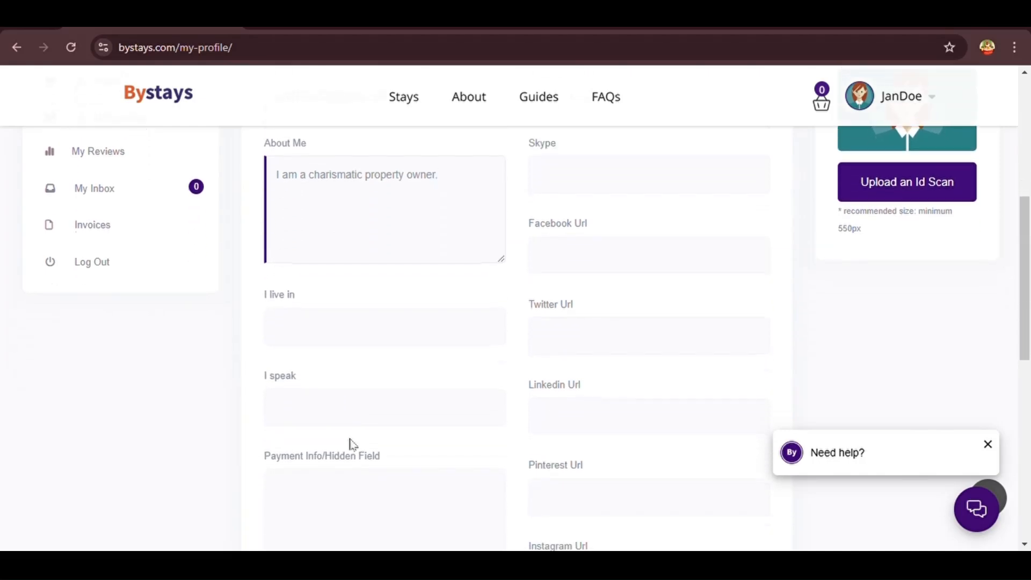
click(328, 343)
text(Kampala)
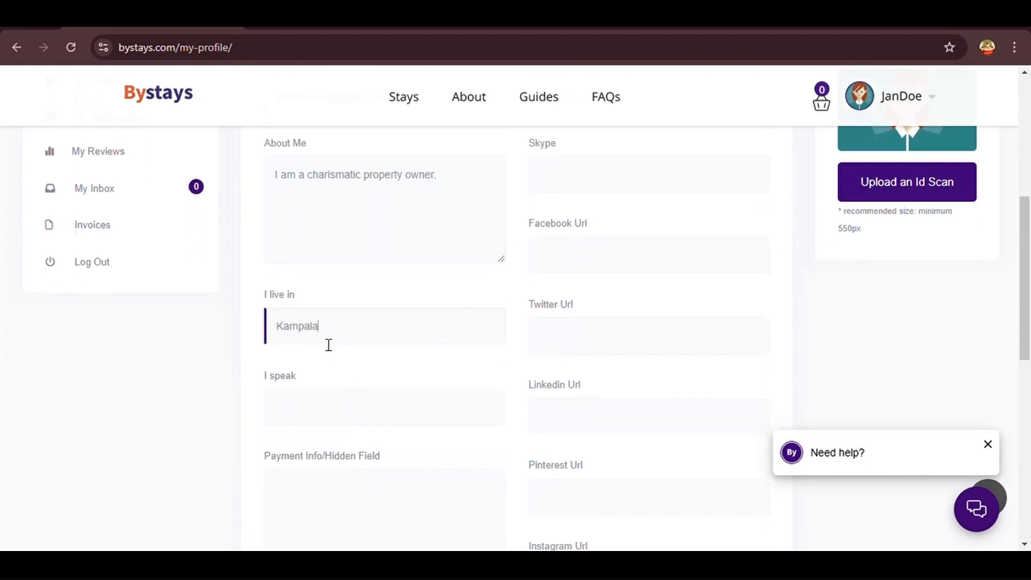
text(, Uganda)
click(328, 417)
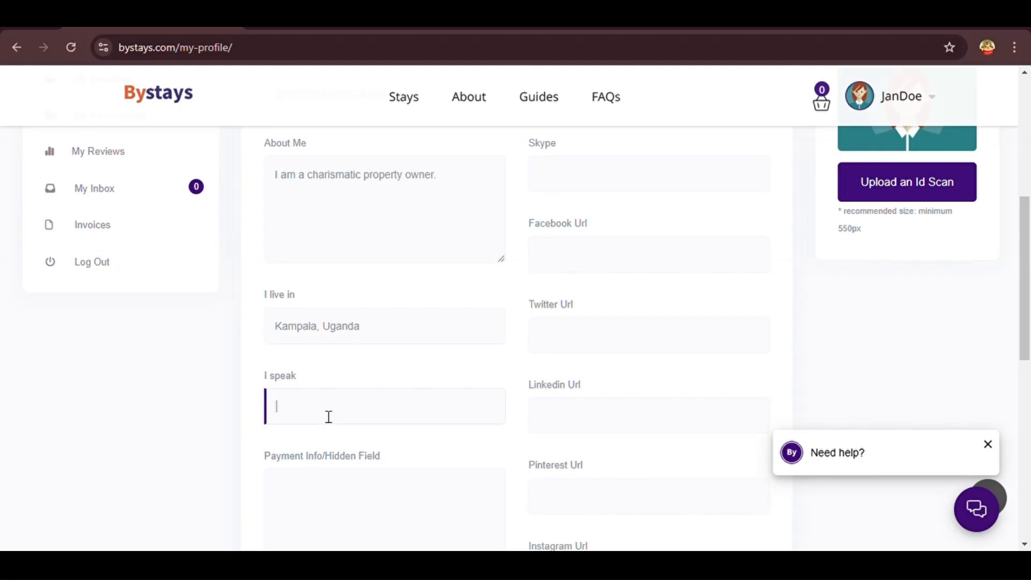
text(English, Luganda, Acholi)
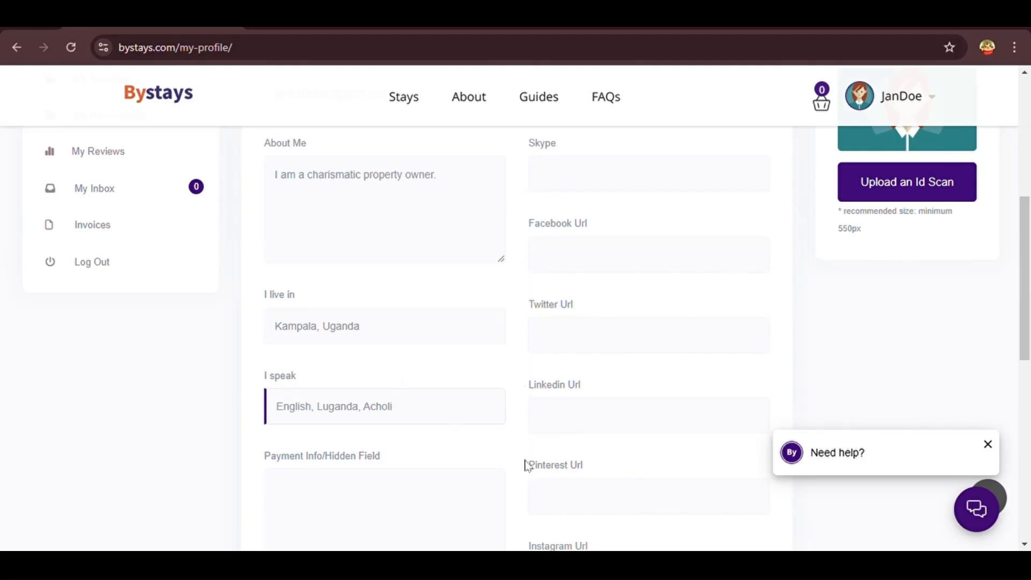
Inspect the Payment Info and Paypal payments email fields, then return to the form's top
scroll(528, 478, down, 1)
scroll(527, 478, down, 3)
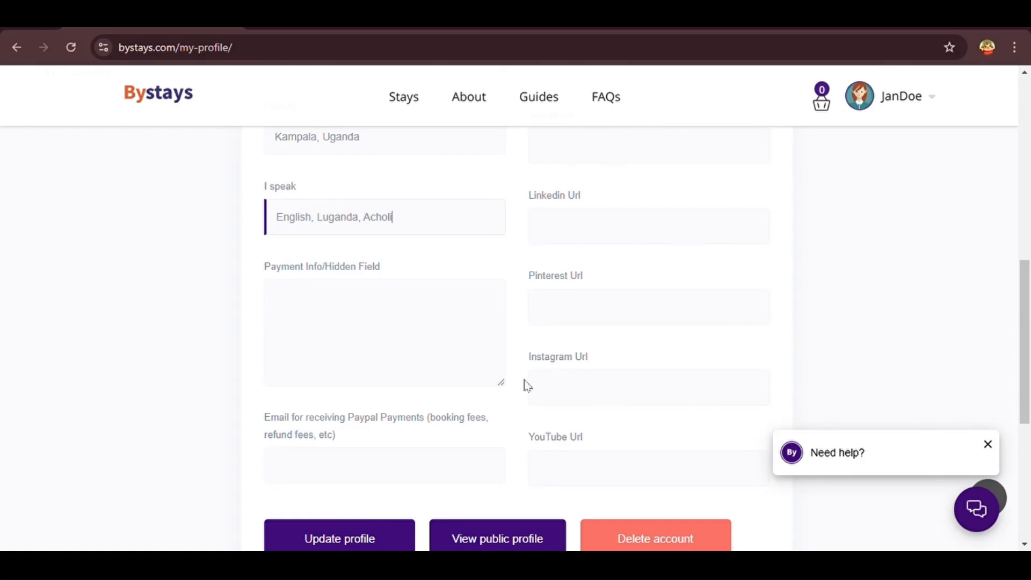
drag(385, 269, 259, 270)
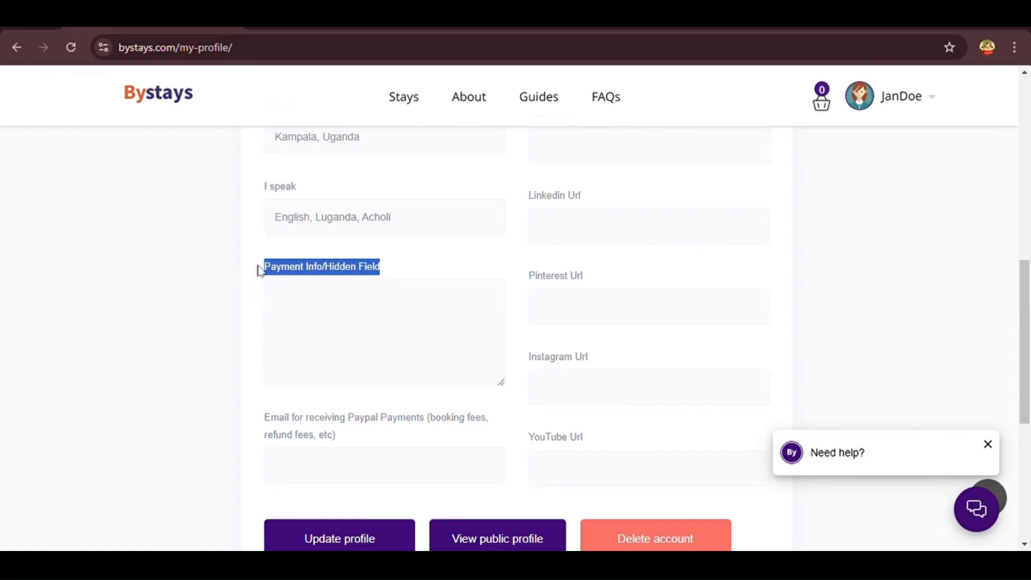
drag(357, 432, 257, 417)
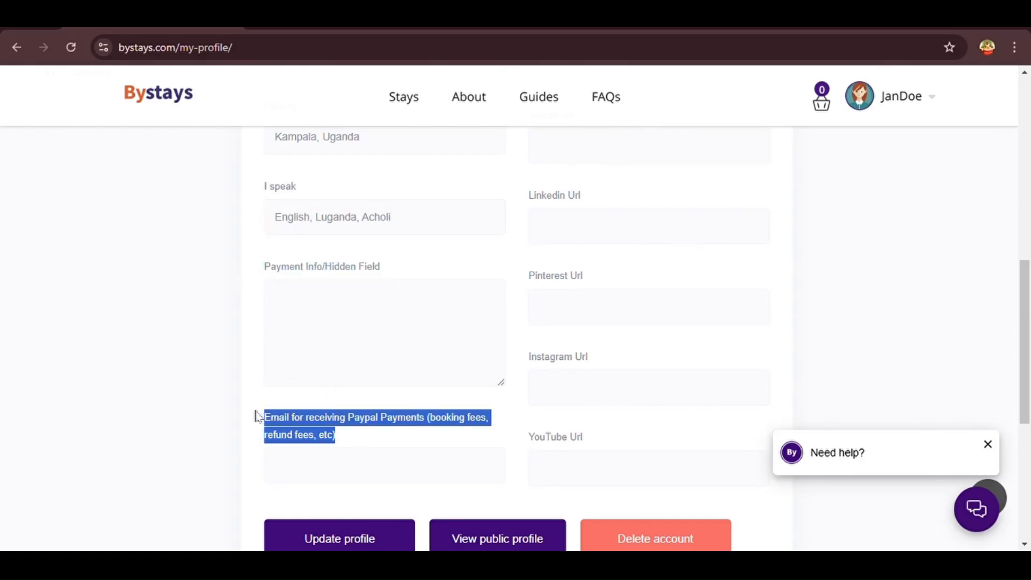
click(357, 440)
scroll(360, 444, up, 5)
scroll(361, 443, up, 3)
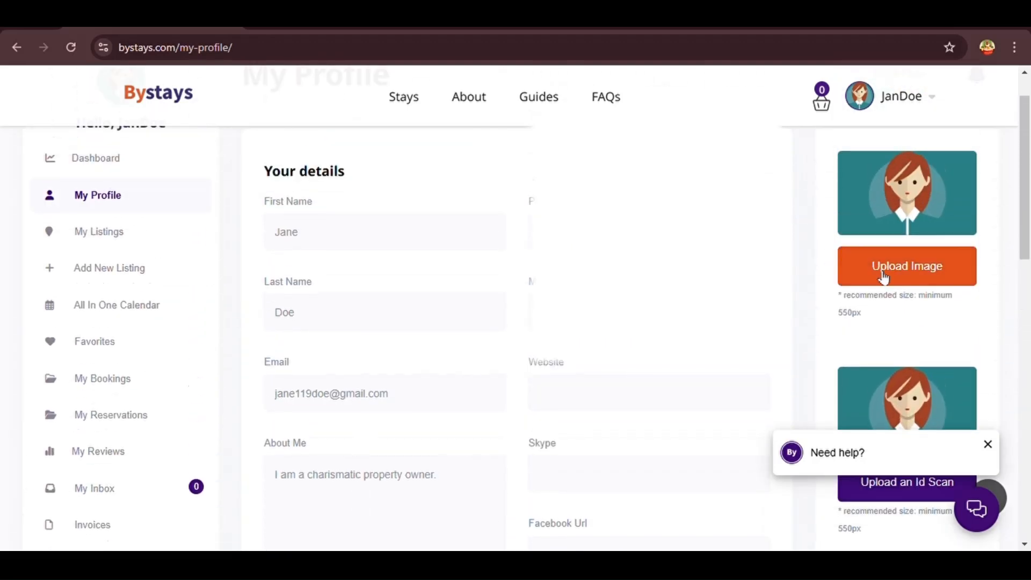
Choose a new profile picture to upload
click(889, 282)
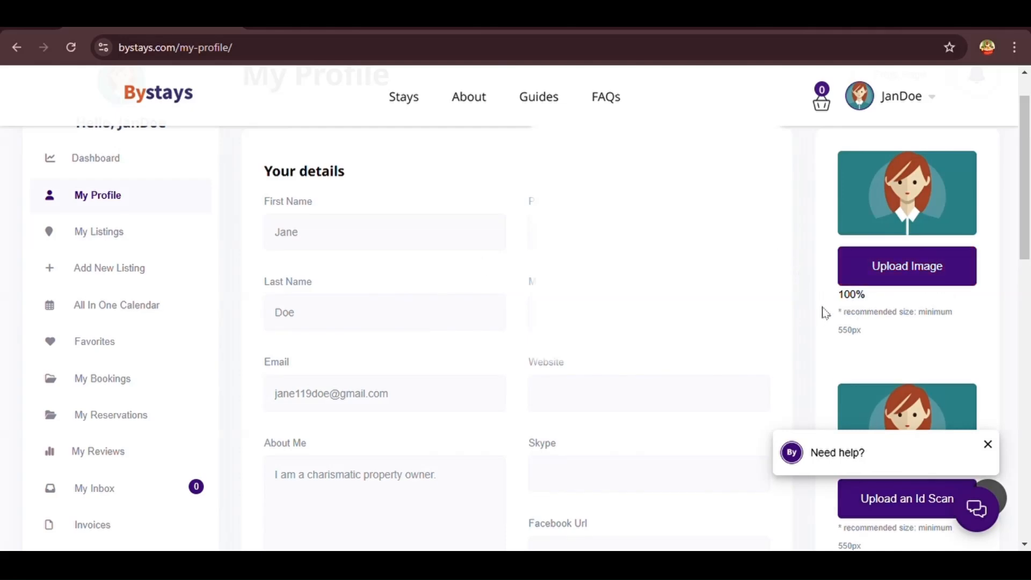
scroll(826, 313, down, 4)
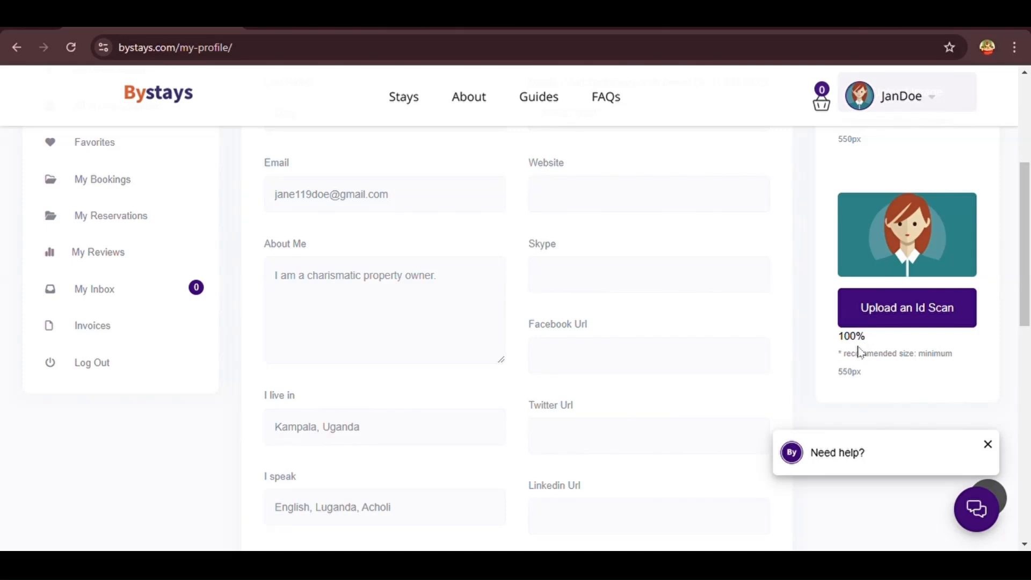
scroll(858, 352, up, 4)
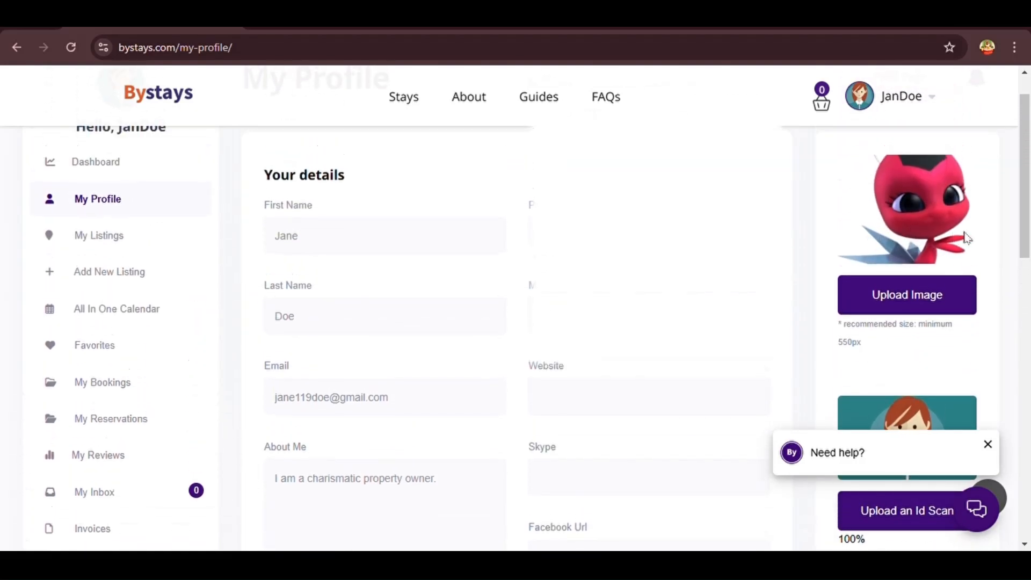
scroll(990, 309, down, 3)
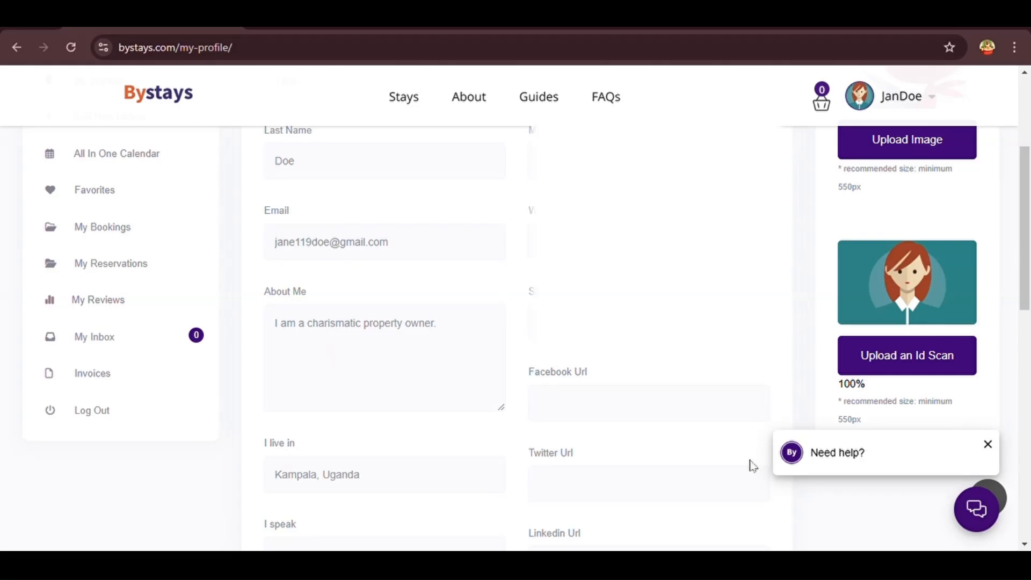
scroll(754, 466, down, 8)
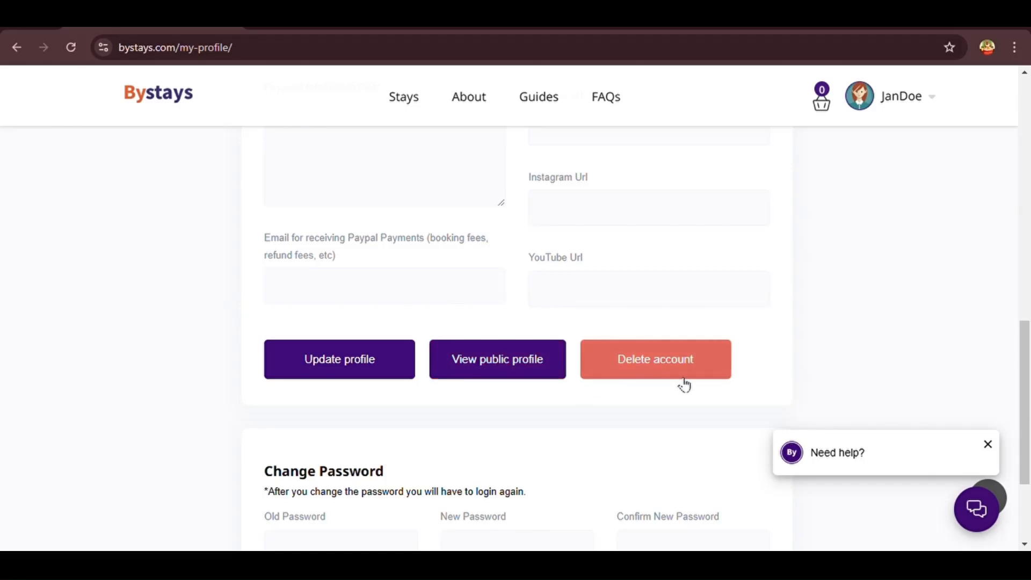
Save the profile with Update profile, getting the 'Profile updated' confirmation
click(383, 376)
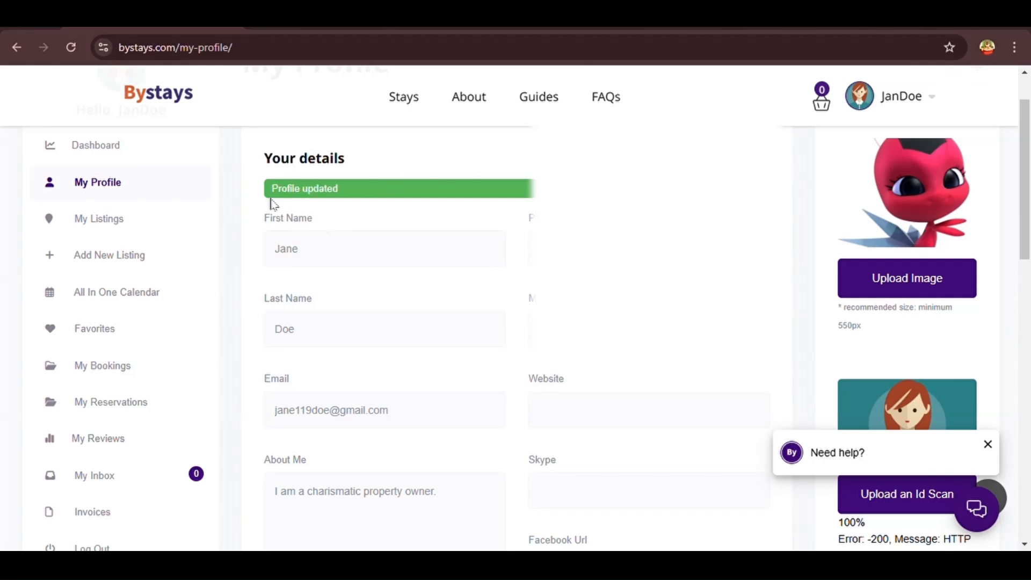
scroll(326, 209, down, 3)
scroll(327, 209, down, 12)
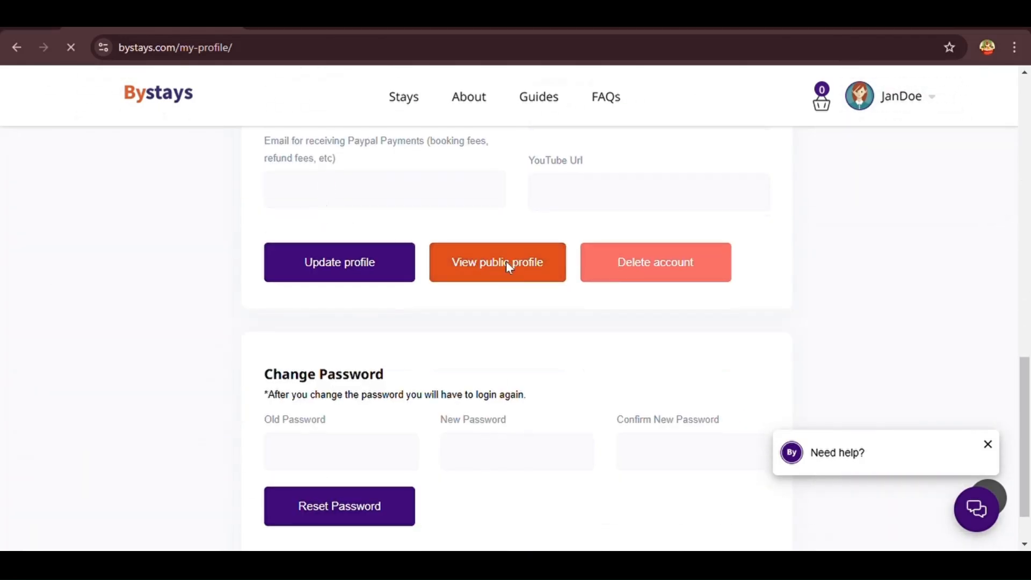
click(507, 263)
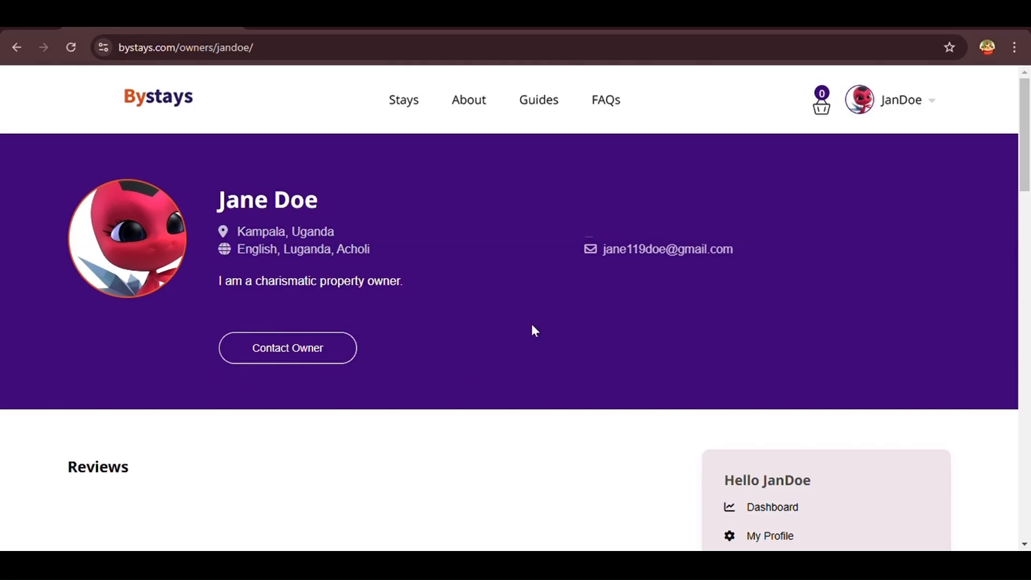
scroll(540, 350, down, 4)
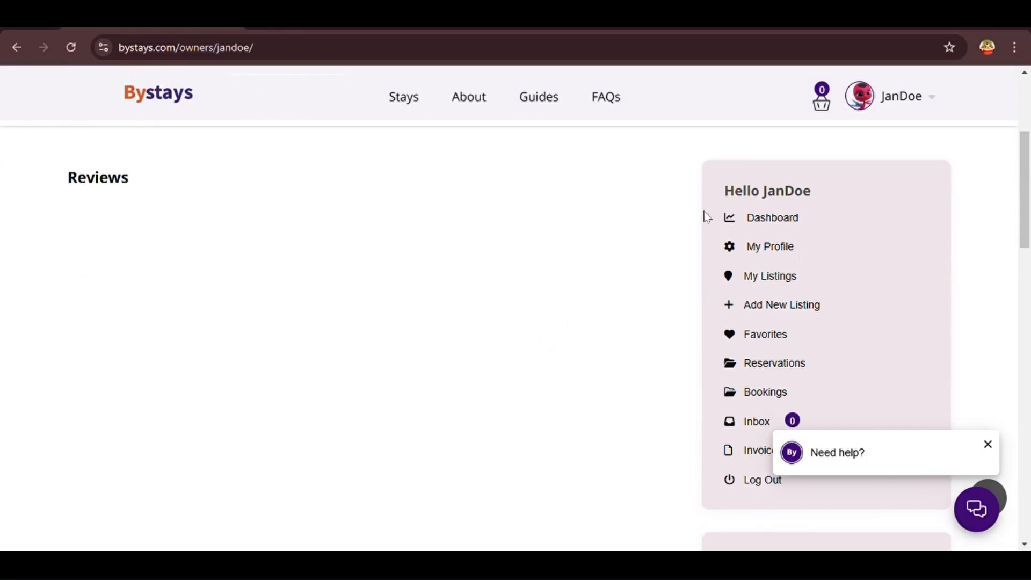
scroll(716, 319, down, 2)
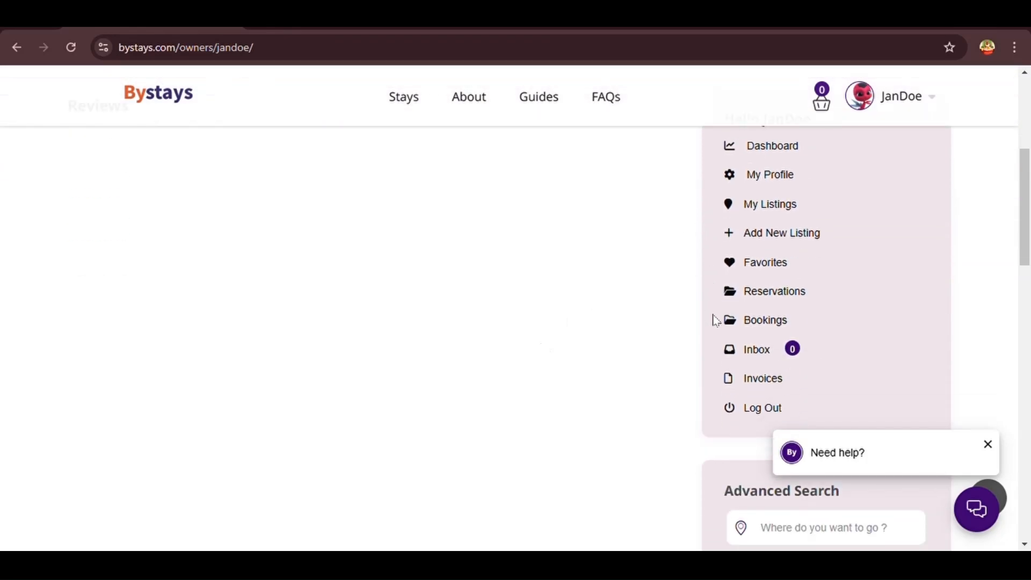
scroll(719, 405, down, 4)
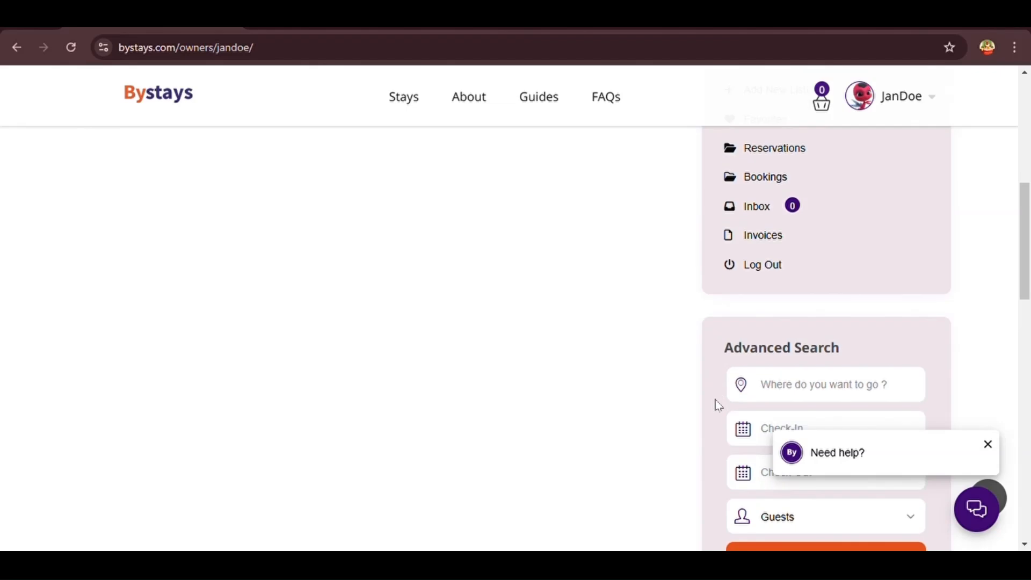
scroll(720, 477, up, 12)
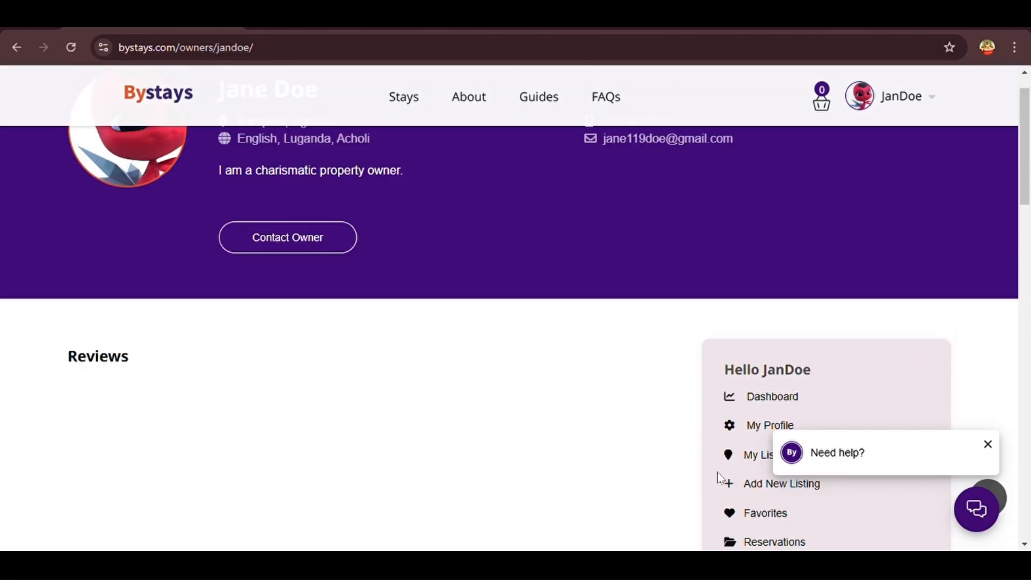
click(17, 51)
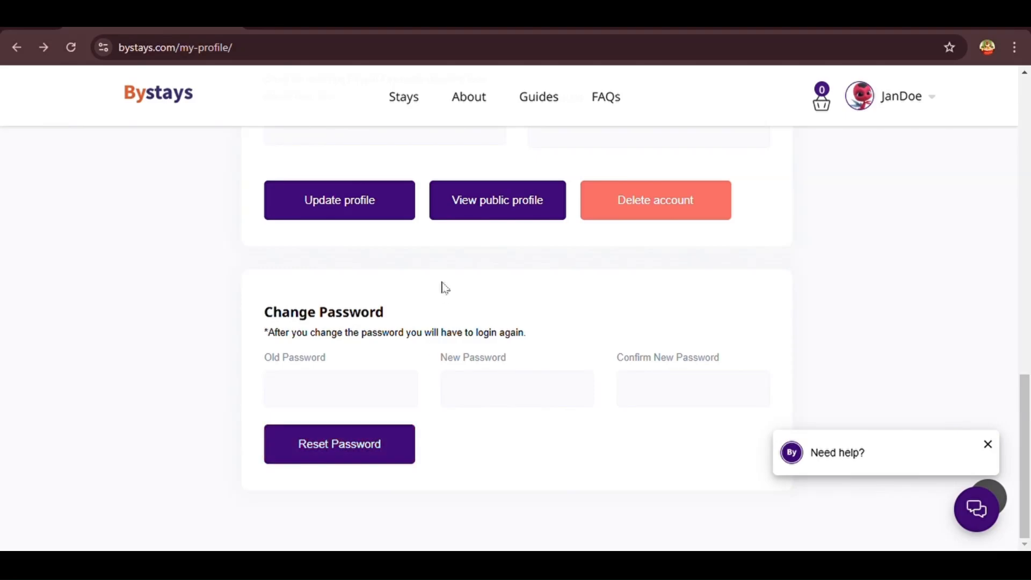
Check My Listings, which shows no properties yet, and begin adding a new listing
scroll(445, 288, up, 15)
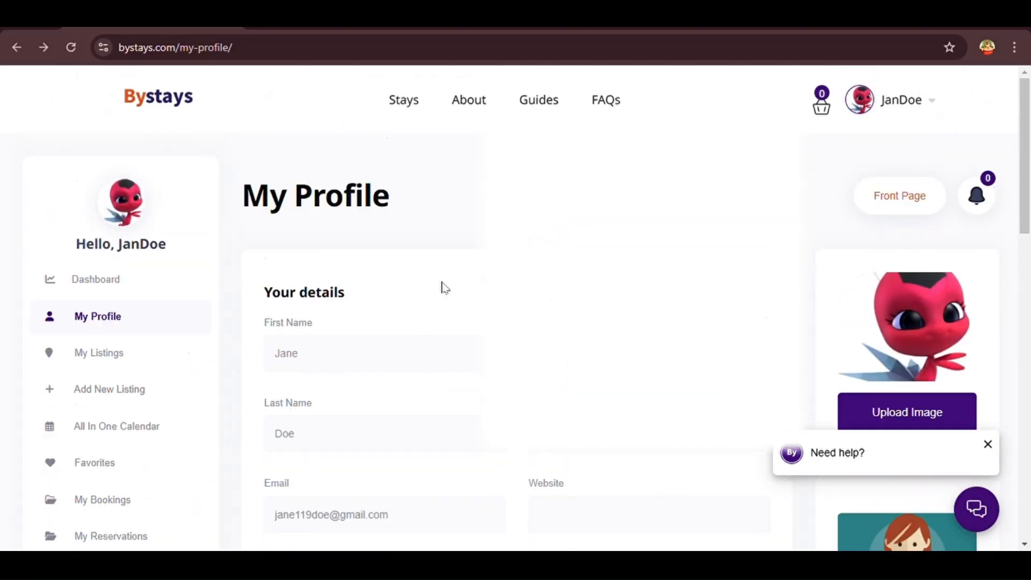
click(118, 355)
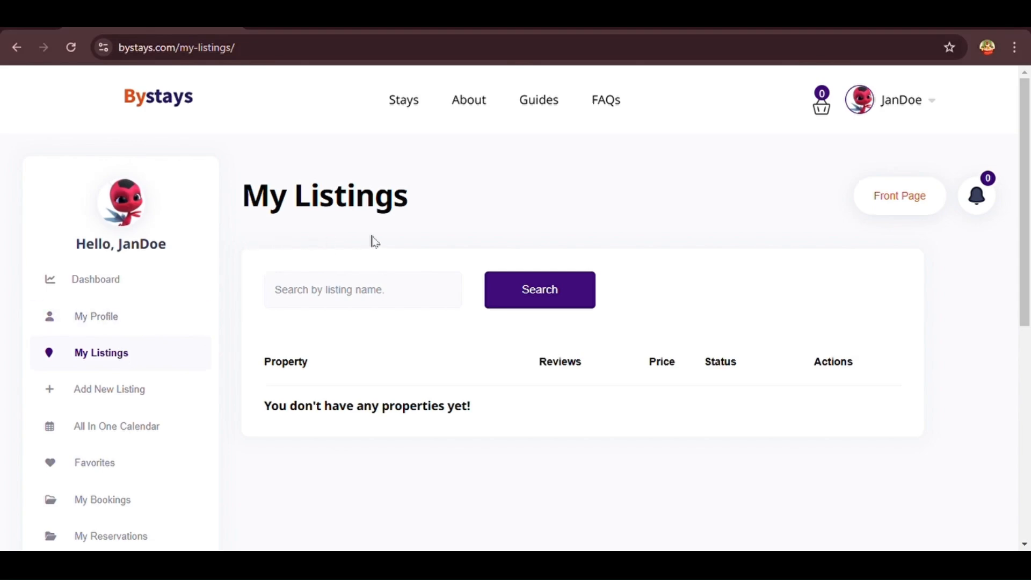
scroll(394, 239, down, 2)
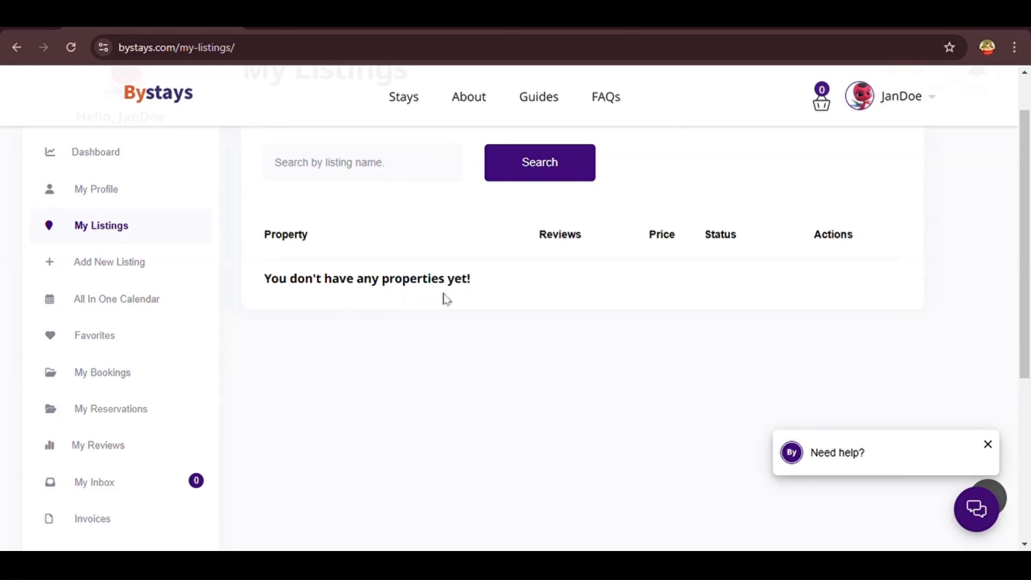
scroll(445, 299, up, 2)
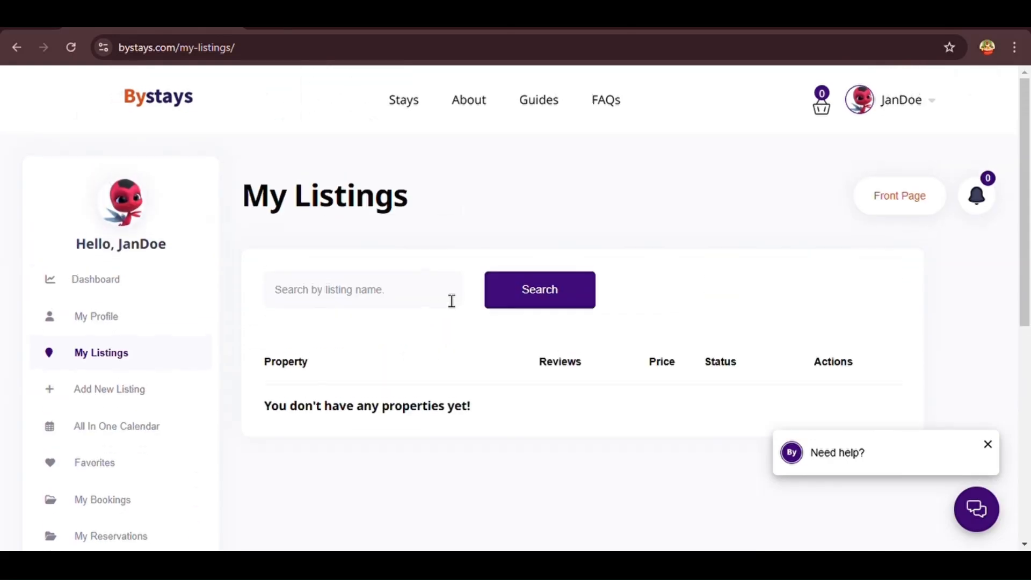
click(144, 395)
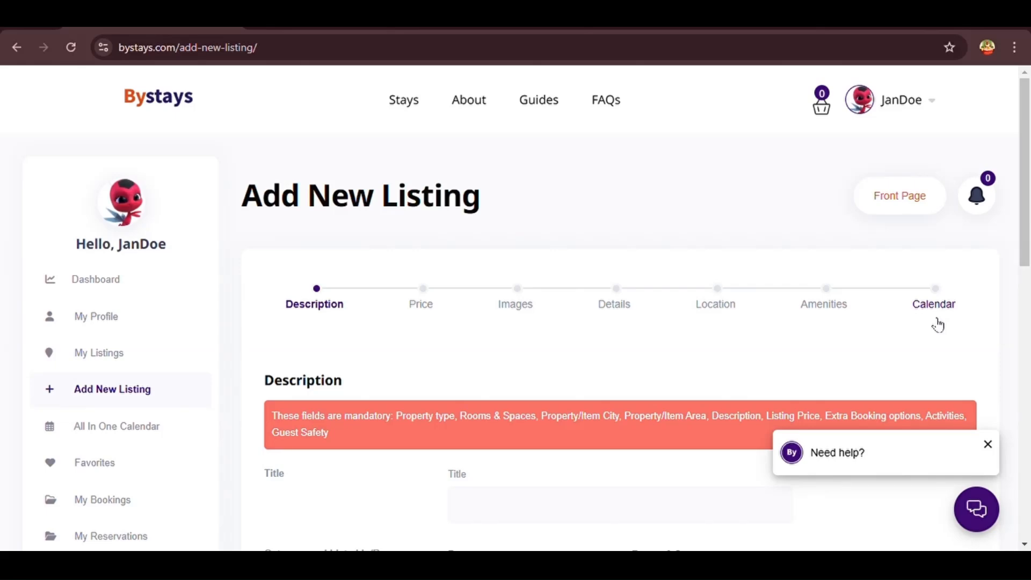
Review the empty Title, property type and guest fields on the Description step, then open All In One Calendar
scroll(229, 349, down, 5)
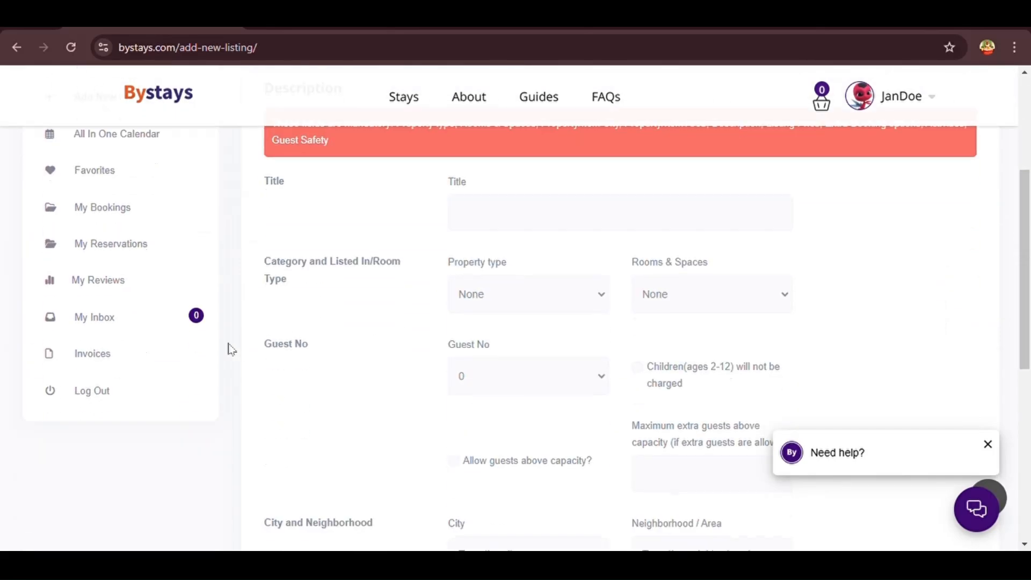
scroll(230, 349, down, 3)
scroll(230, 349, up, 4)
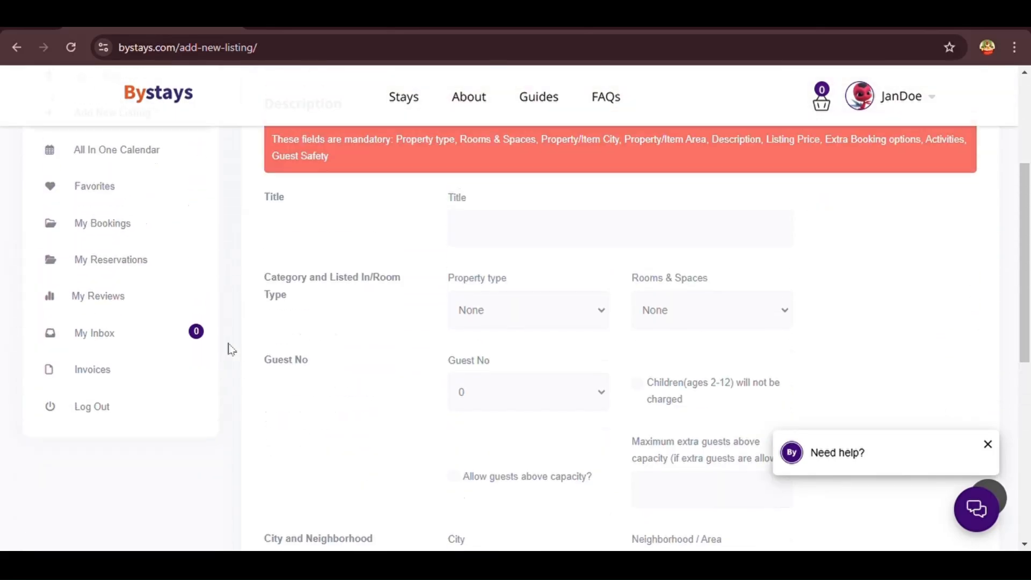
scroll(230, 349, up, 5)
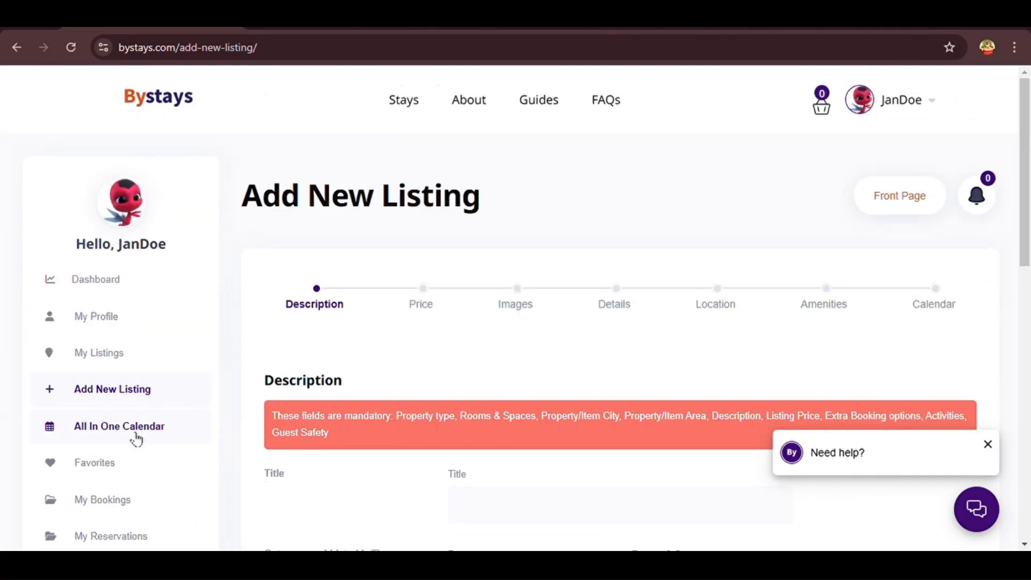
click(136, 438)
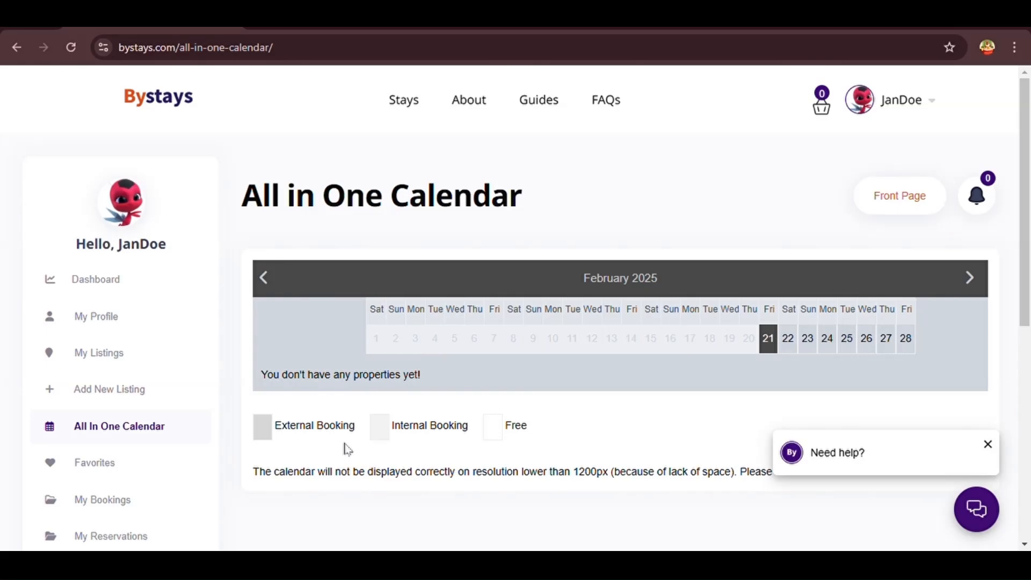
Browse Favorites, My Bookings with no booking requests, and My Reservations with none made
click(137, 470)
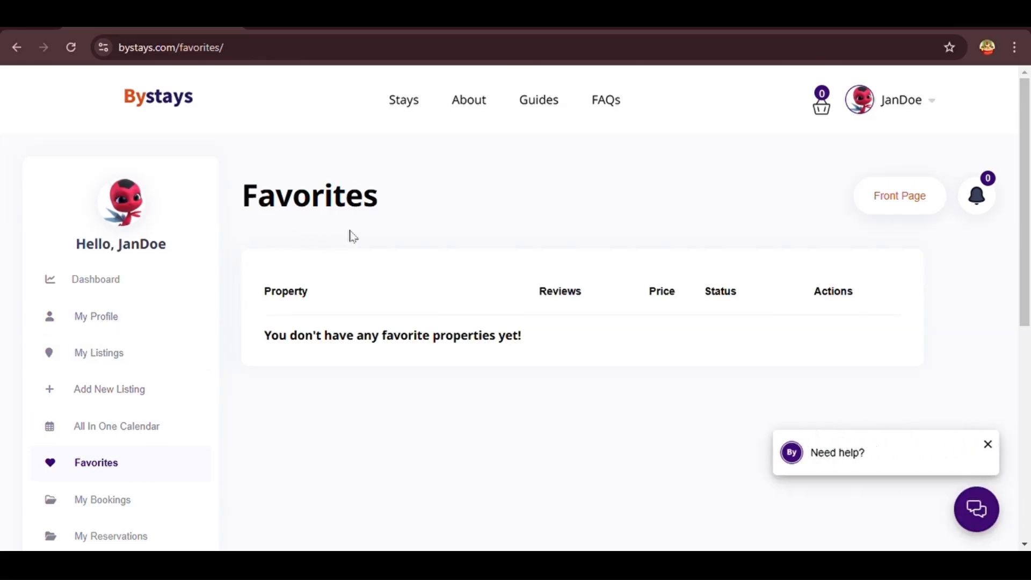
click(150, 504)
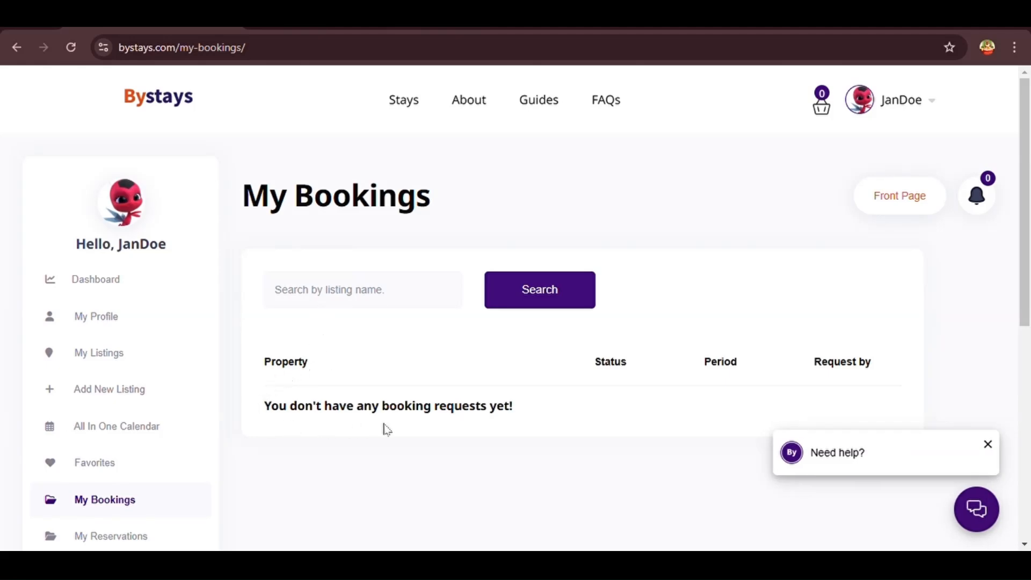
scroll(252, 434, down, 3)
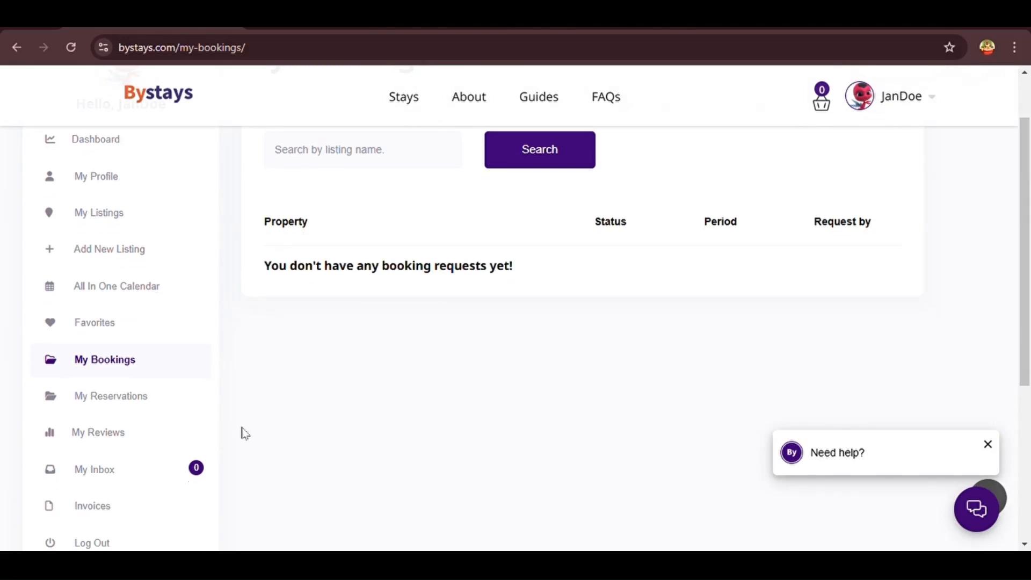
click(126, 409)
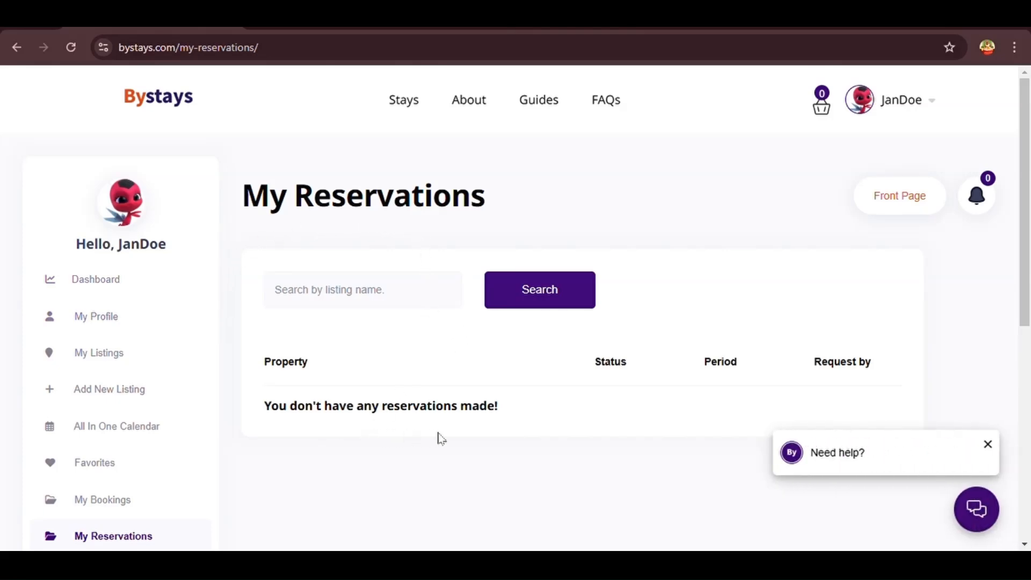
scroll(486, 437, down, 4)
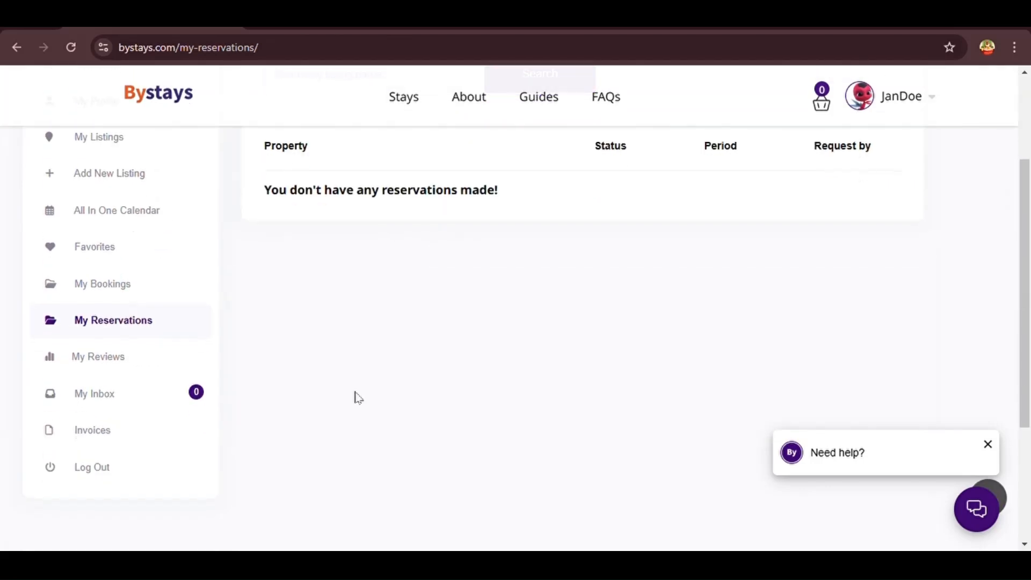
Look through the My Reviews page
click(80, 366)
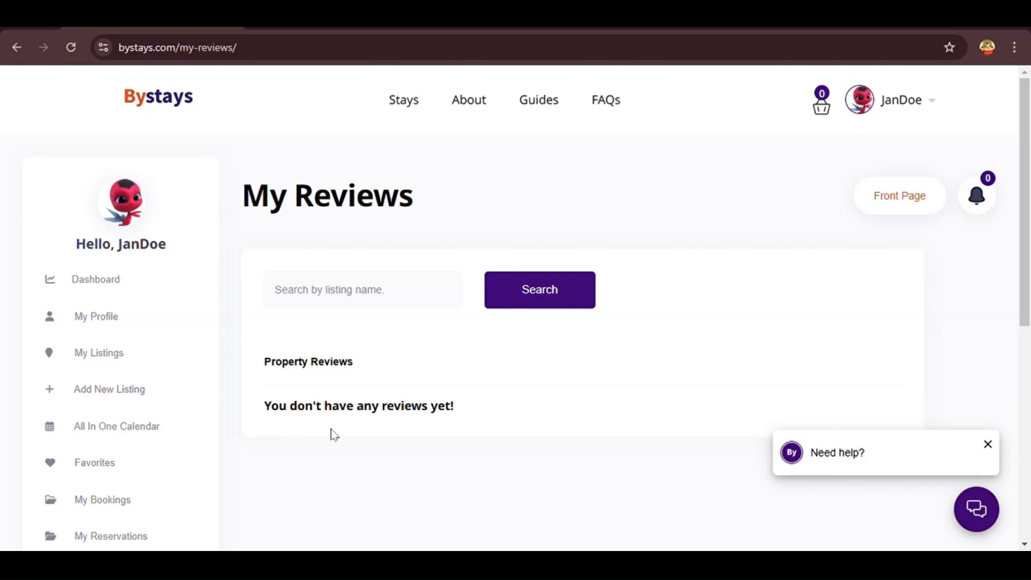
scroll(230, 428, down, 3)
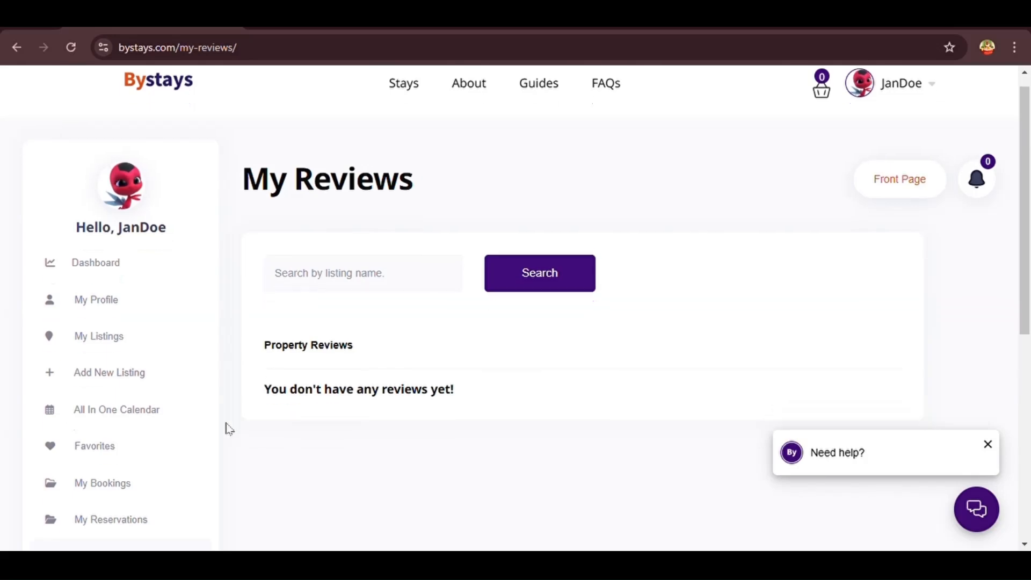
scroll(229, 428, down, 2)
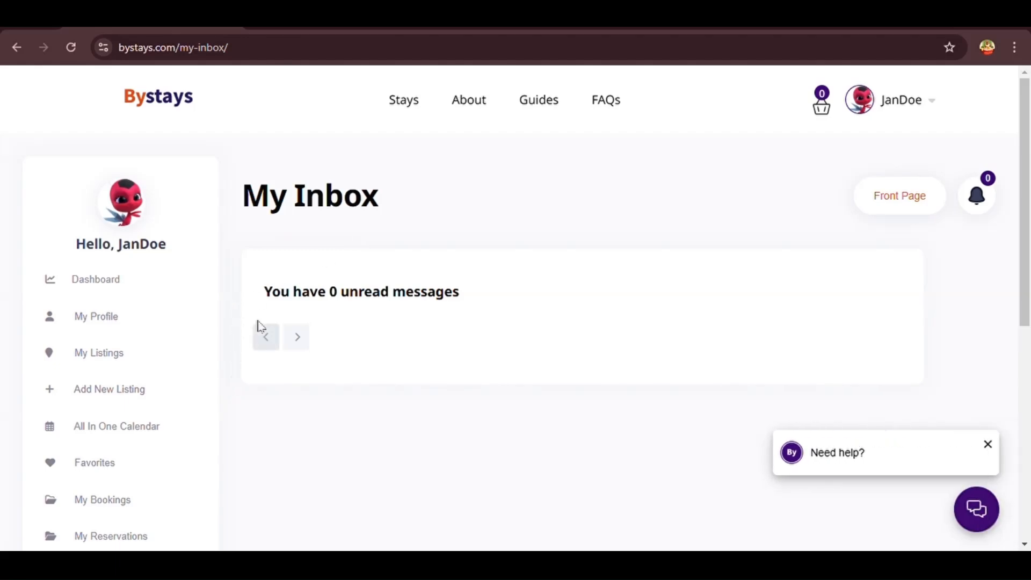
scroll(214, 465, down, 5)
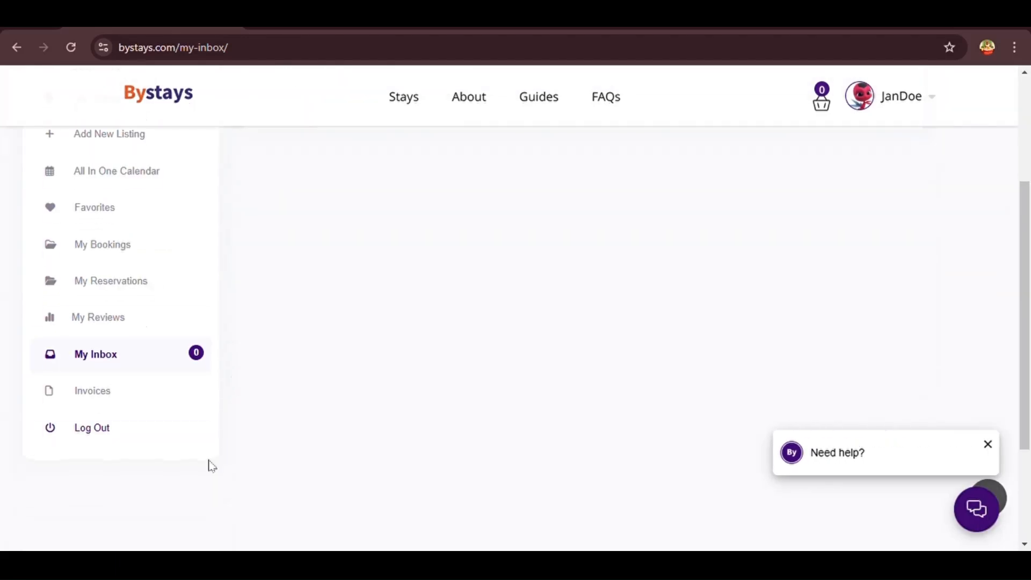
Check the Invoices page, which lists no invoices, then the inbox showing 0 unread messages
click(106, 392)
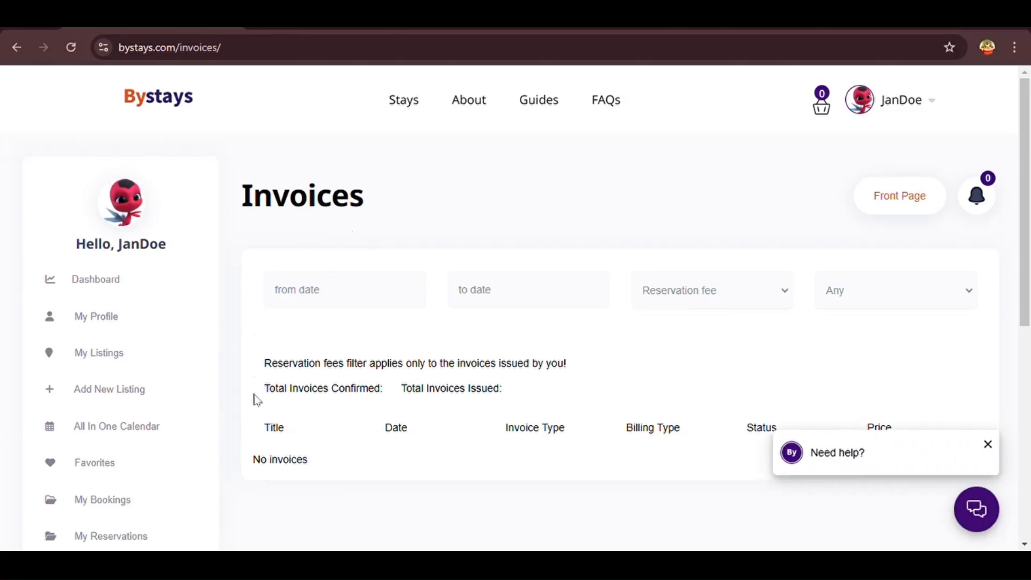
scroll(252, 443, down, 3)
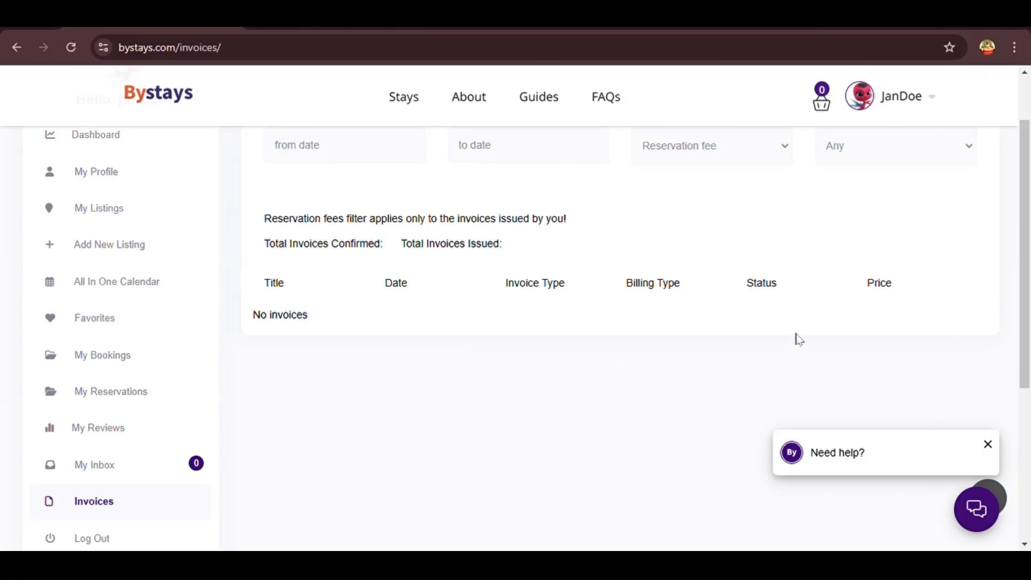
scroll(763, 336, up, 1)
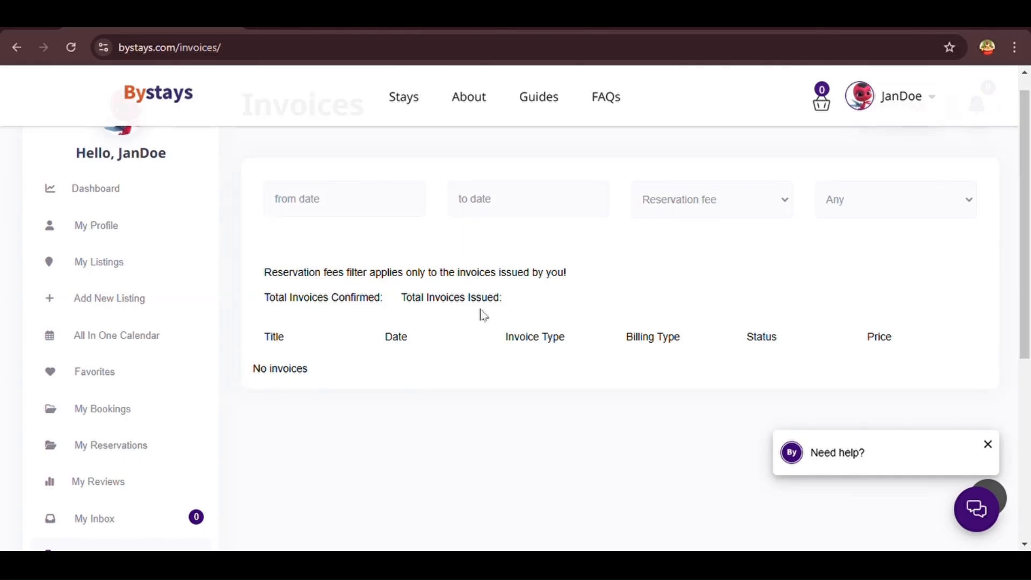
scroll(212, 437, down, 2)
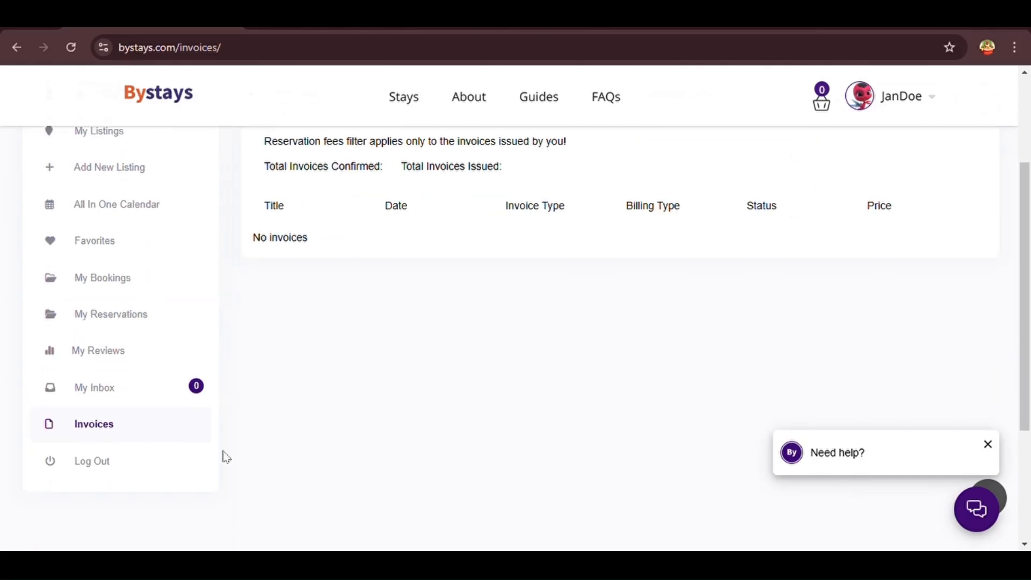
scroll(115, 479, up, 4)
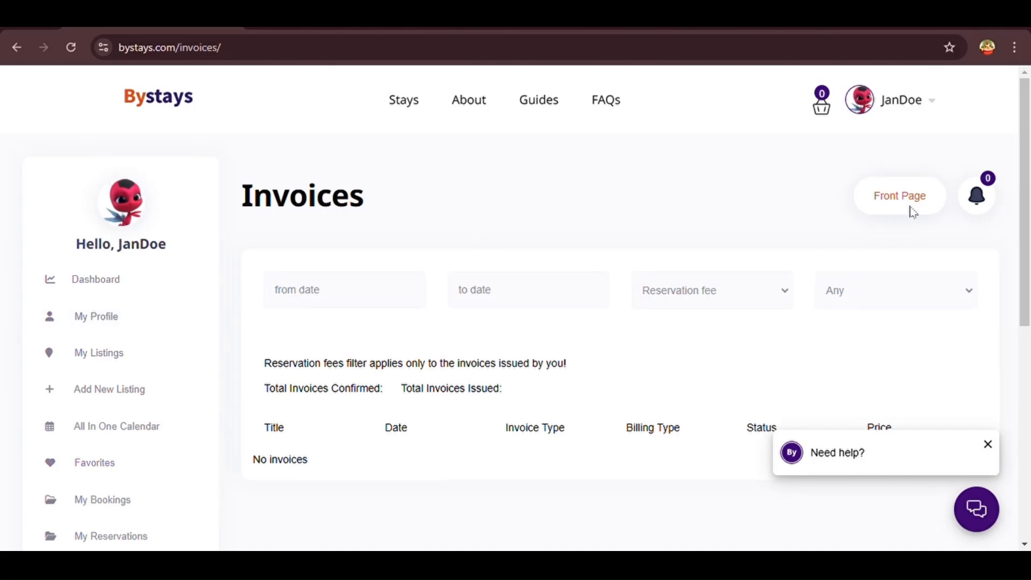
scroll(864, 315, down, 3)
scroll(863, 315, up, 3)
click(986, 208)
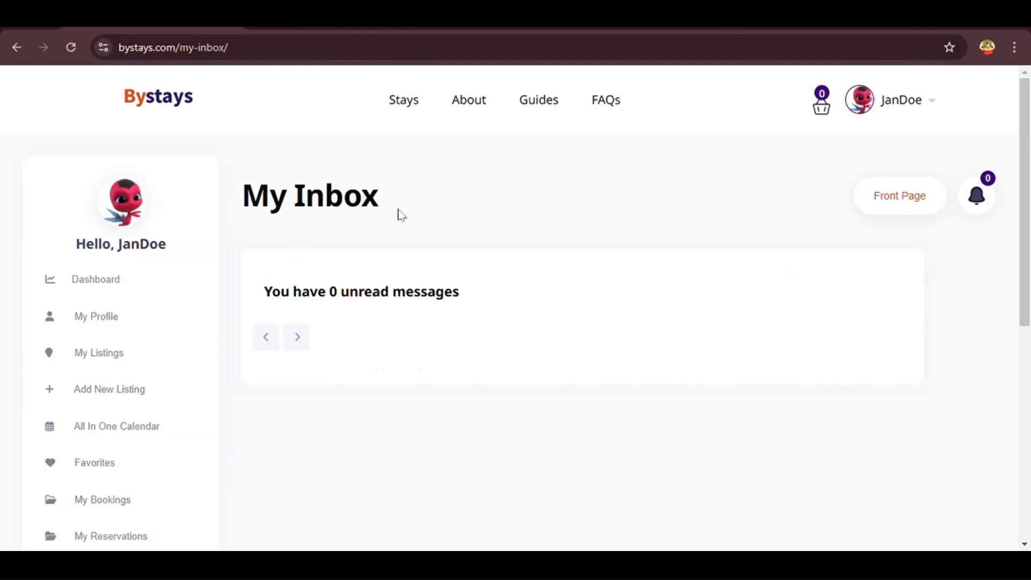
View the empty Booking Cart, then return to the site's front page from the account menu
mouse_move(821, 109)
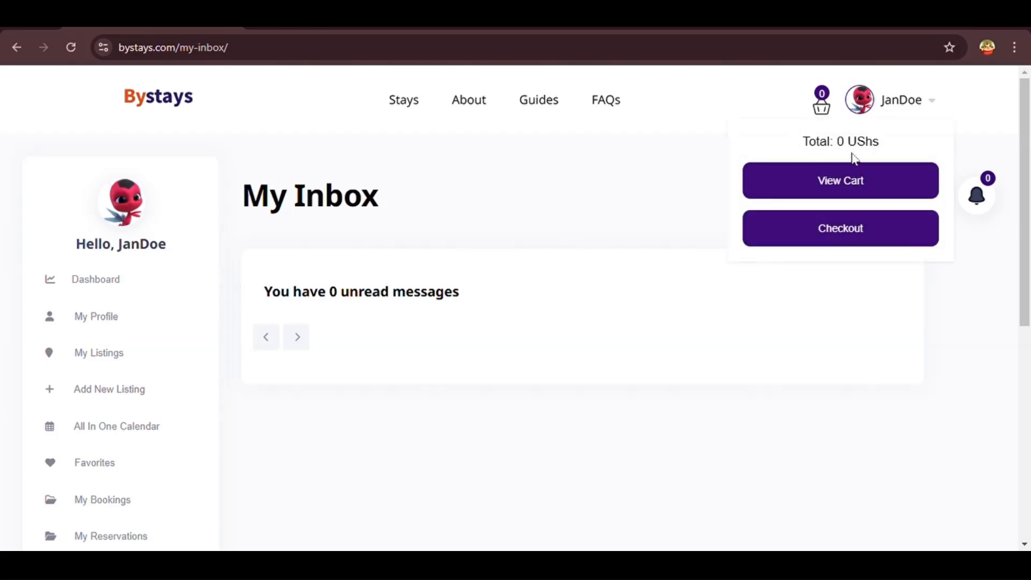
click(839, 182)
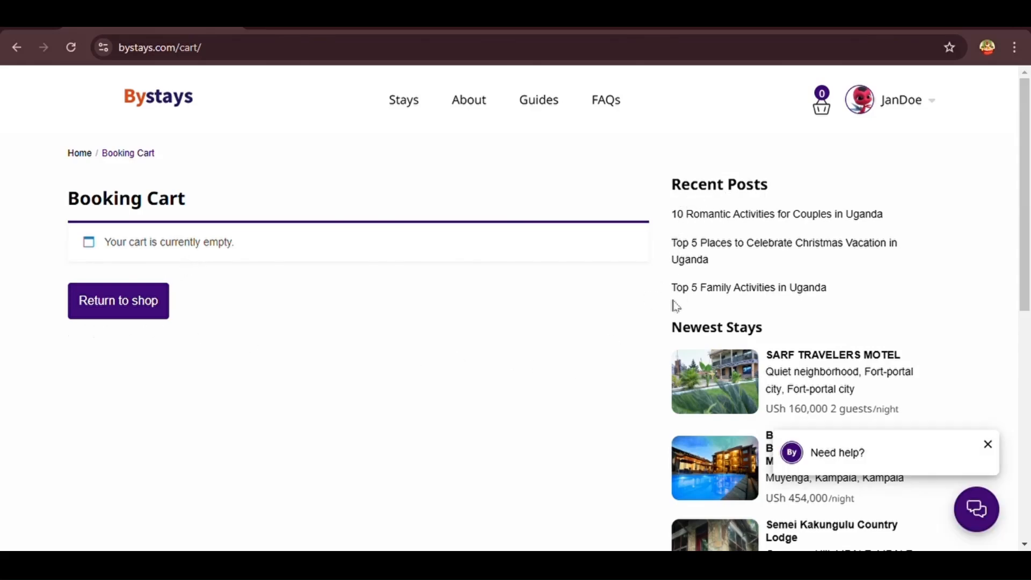
scroll(674, 306, down, 2)
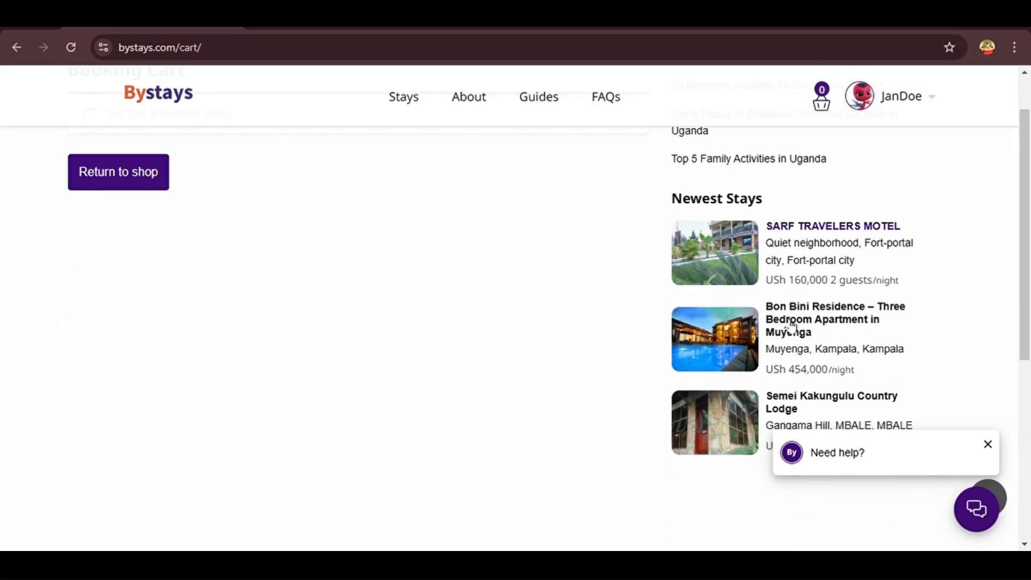
scroll(649, 233, up, 2)
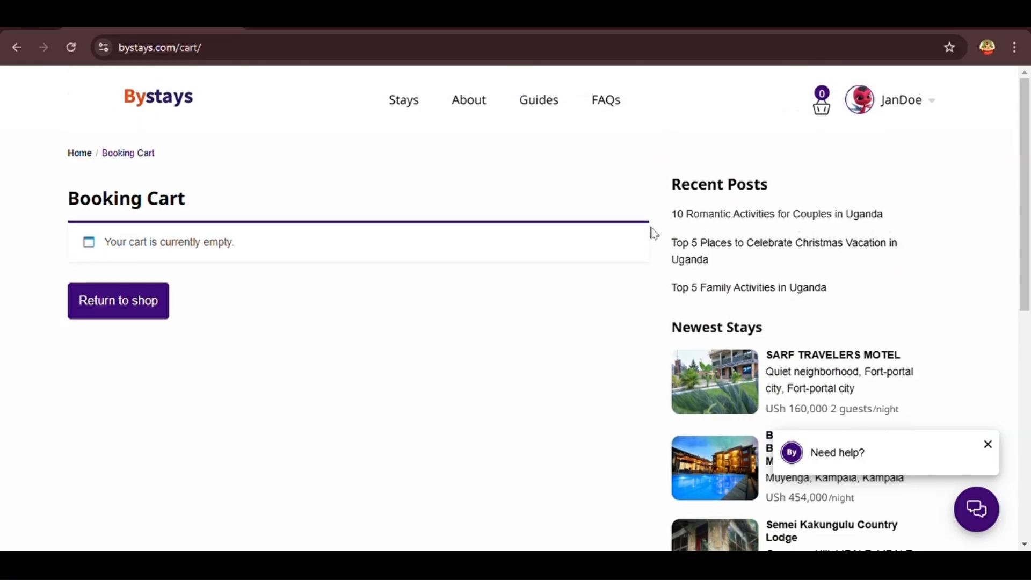
click(871, 115)
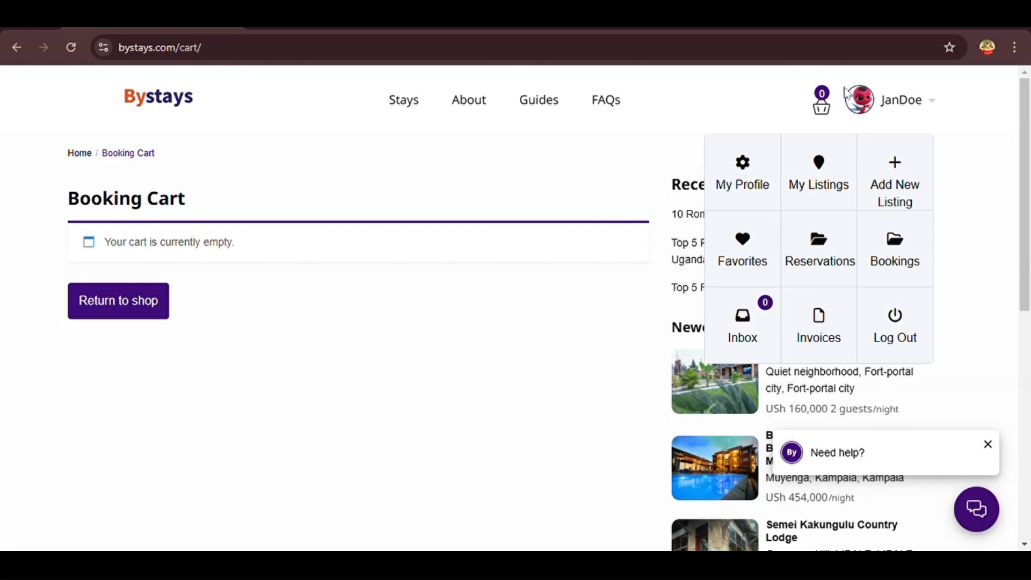
click(744, 182)
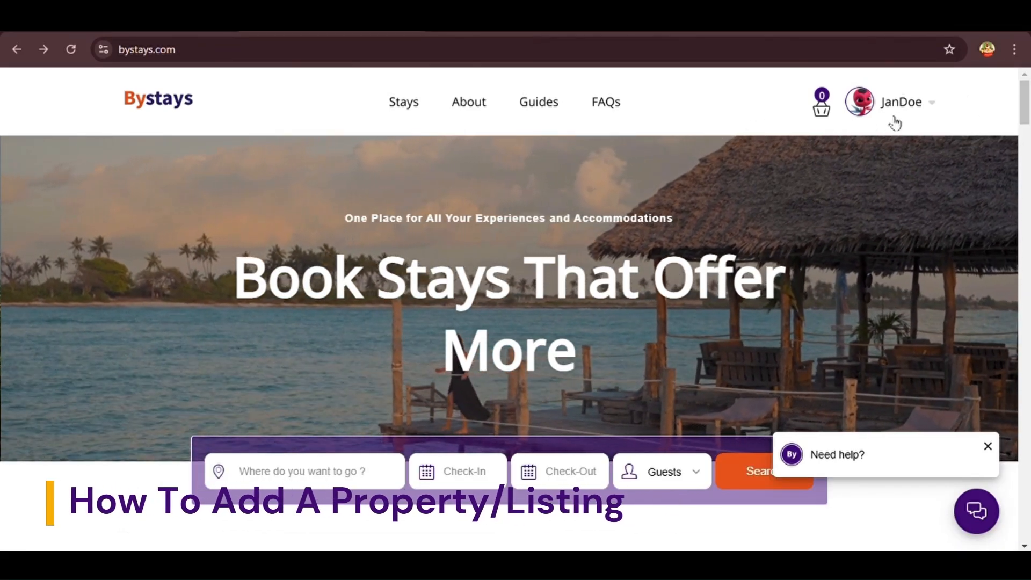
Start a new listing from the account menu and title it 'IBENE RIVERSIDE COTTAGES'
click(941, 110)
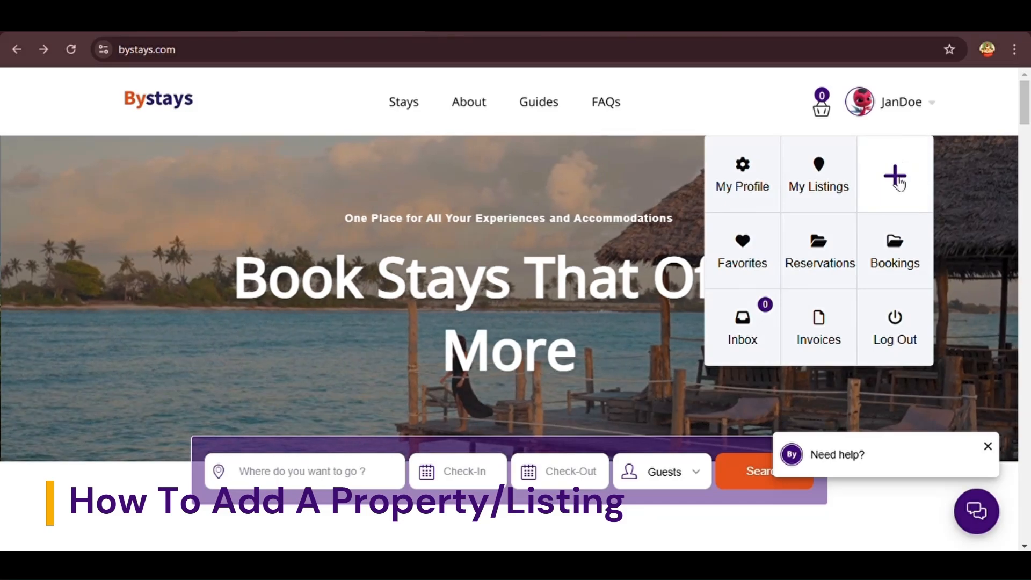
click(895, 182)
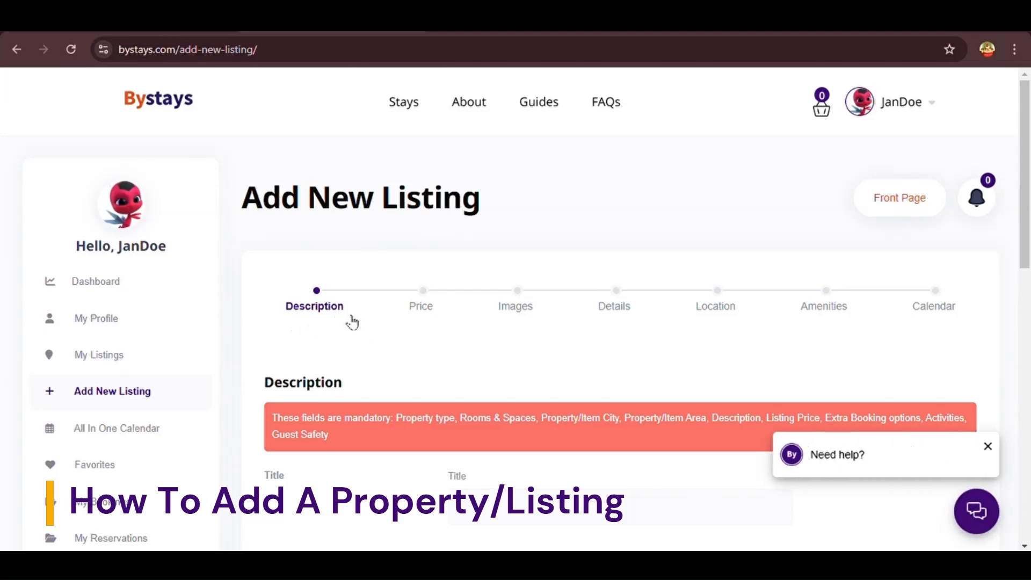
scroll(351, 321, down, 3)
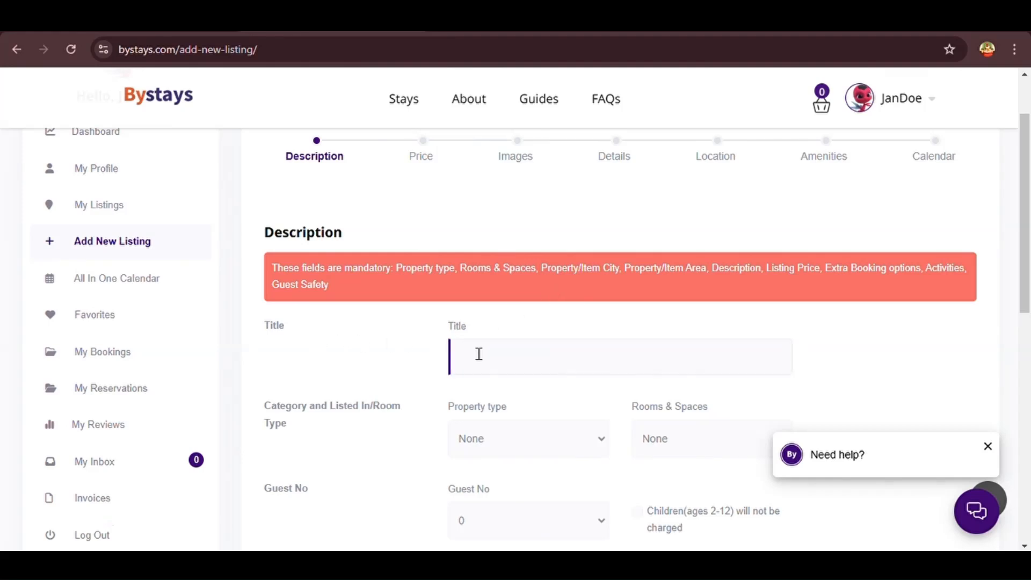
drag(469, 329, 434, 329)
click(491, 371)
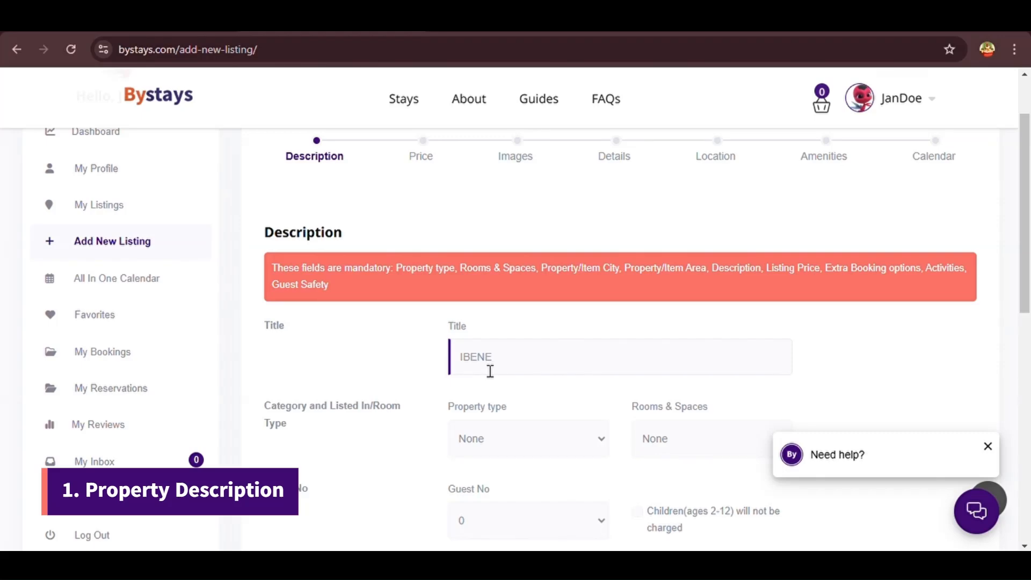
text(IBENE RIVERSIDE COTTAGES)
scroll(490, 370, down, 1)
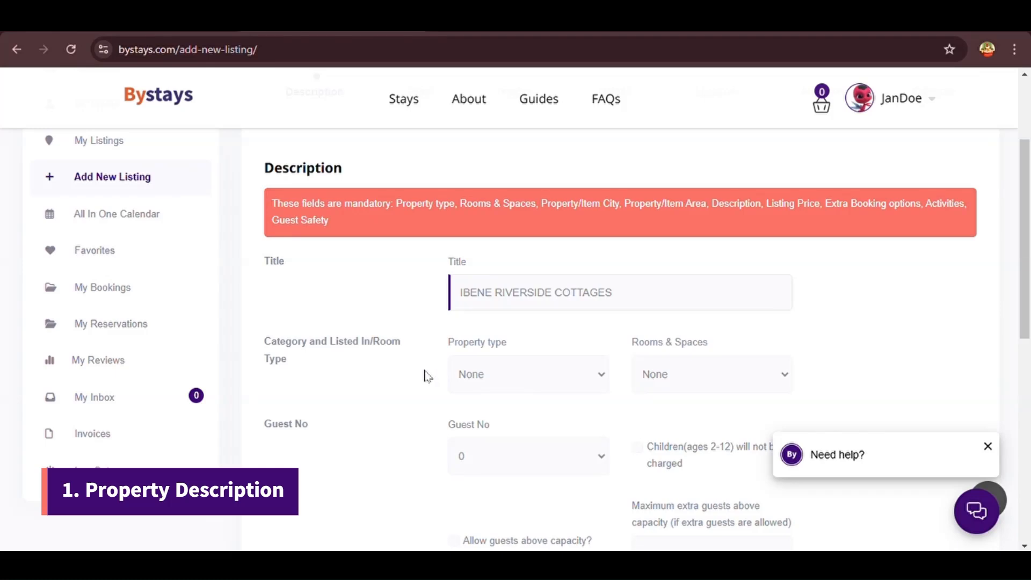
drag(504, 346, 439, 349)
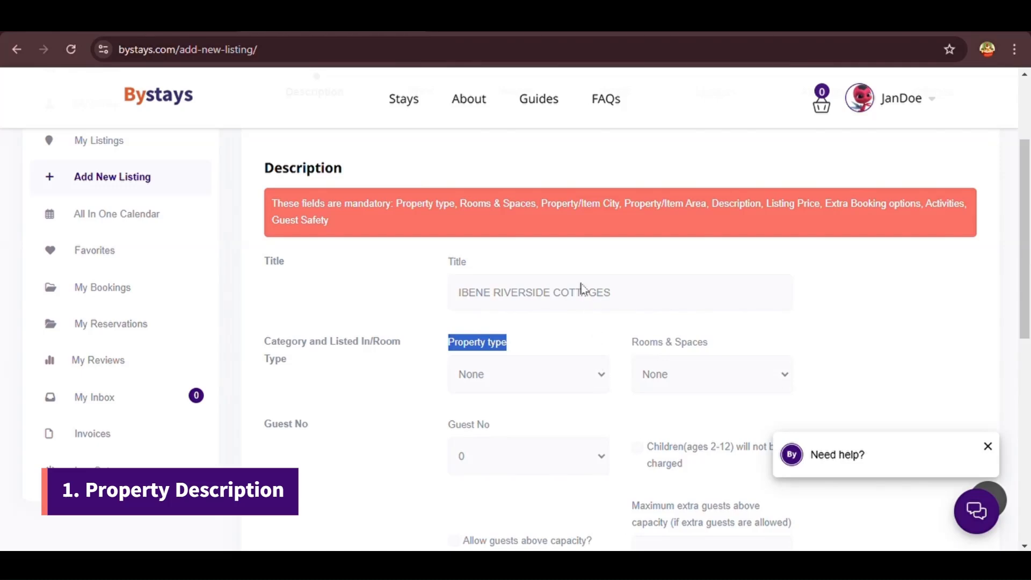
Set Property type to Cottage and Rooms & Spaces to Standard Accomodations
click(493, 249)
click(558, 336)
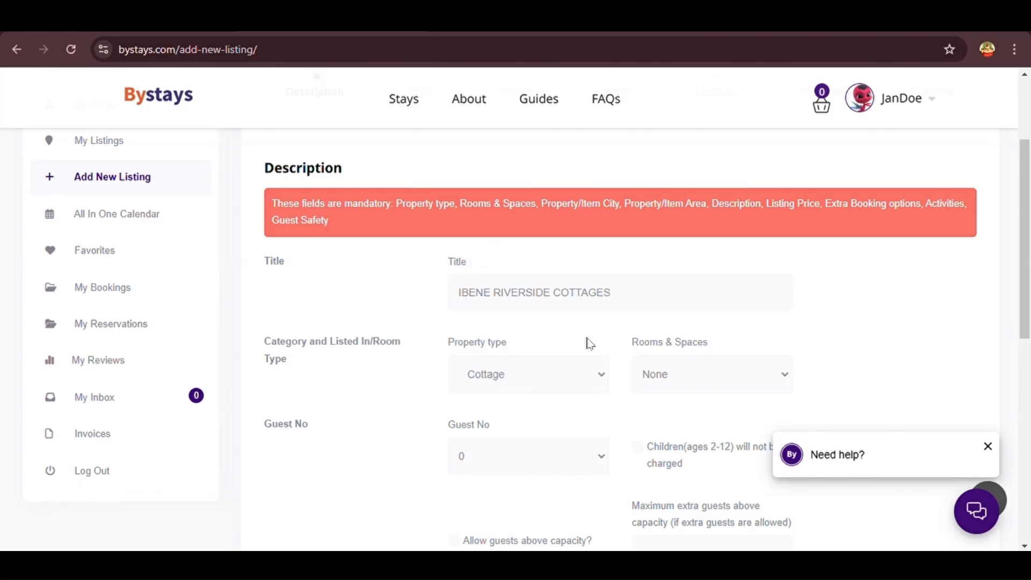
drag(723, 348, 636, 367)
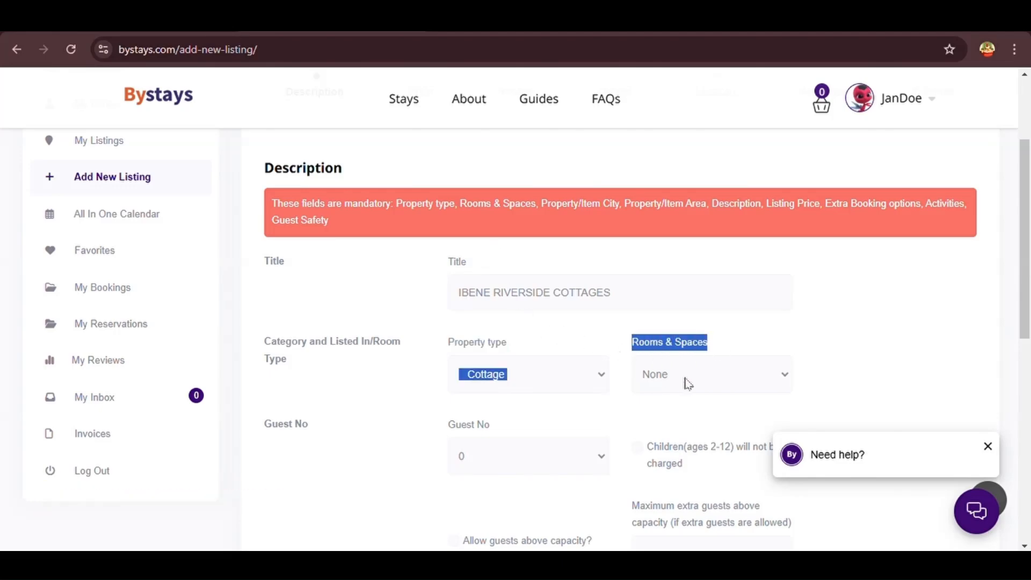
click(681, 290)
Set Guest No to 20 and tick 'Children (ages 2-12) will not be charged'
scroll(635, 387, down, 3)
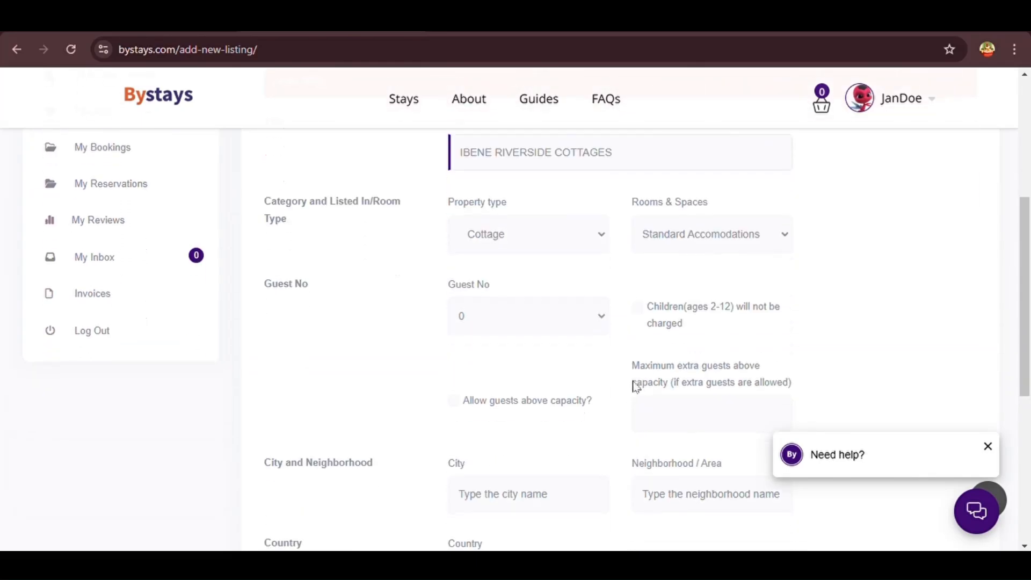
drag(498, 289, 445, 291)
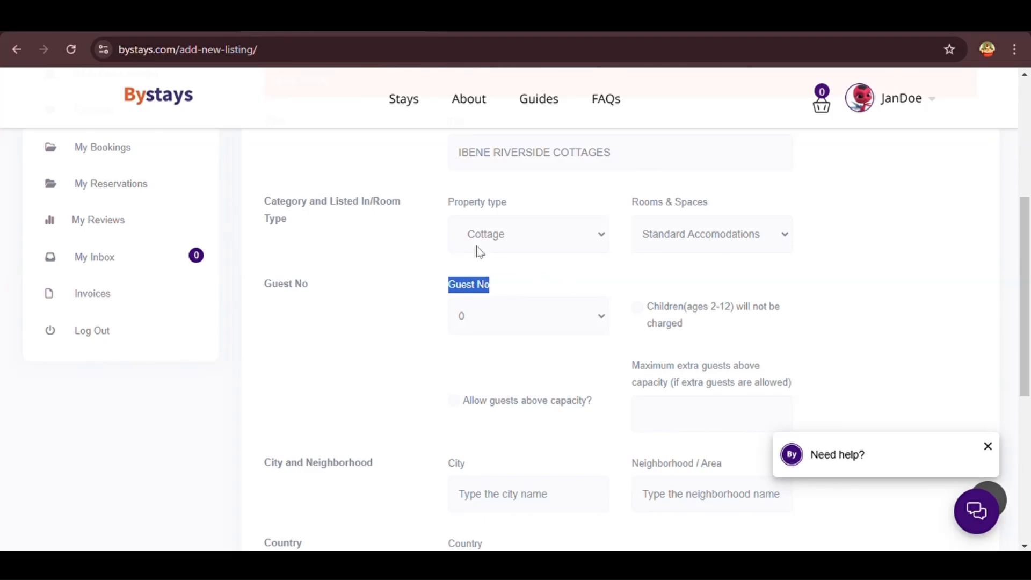
click(545, 281)
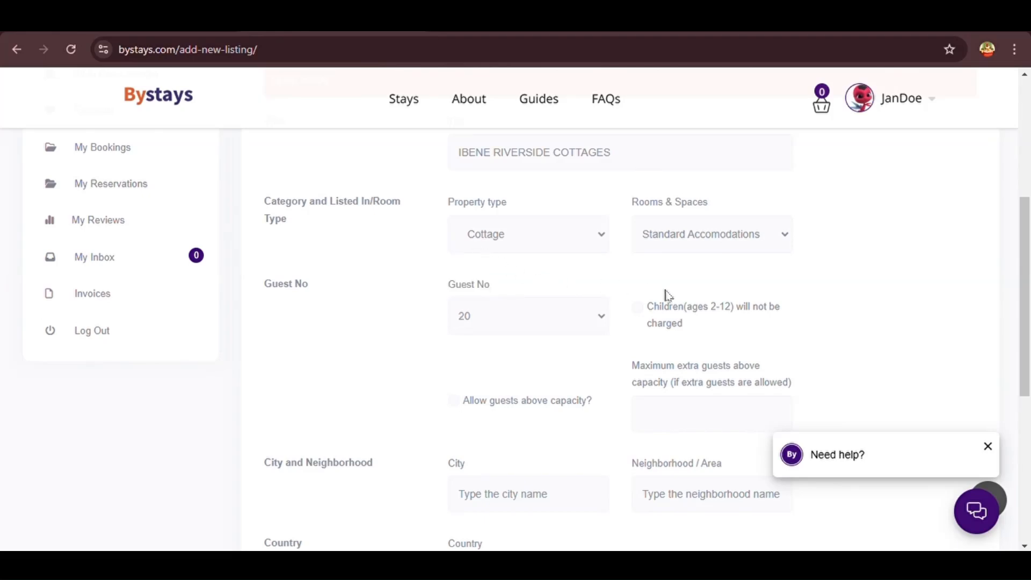
drag(690, 325, 647, 310)
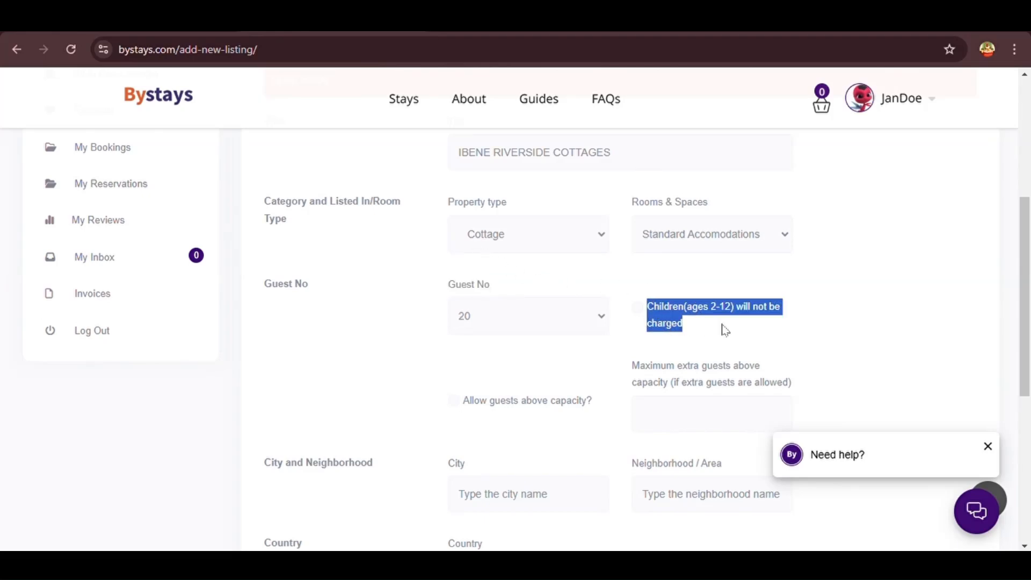
click(725, 330)
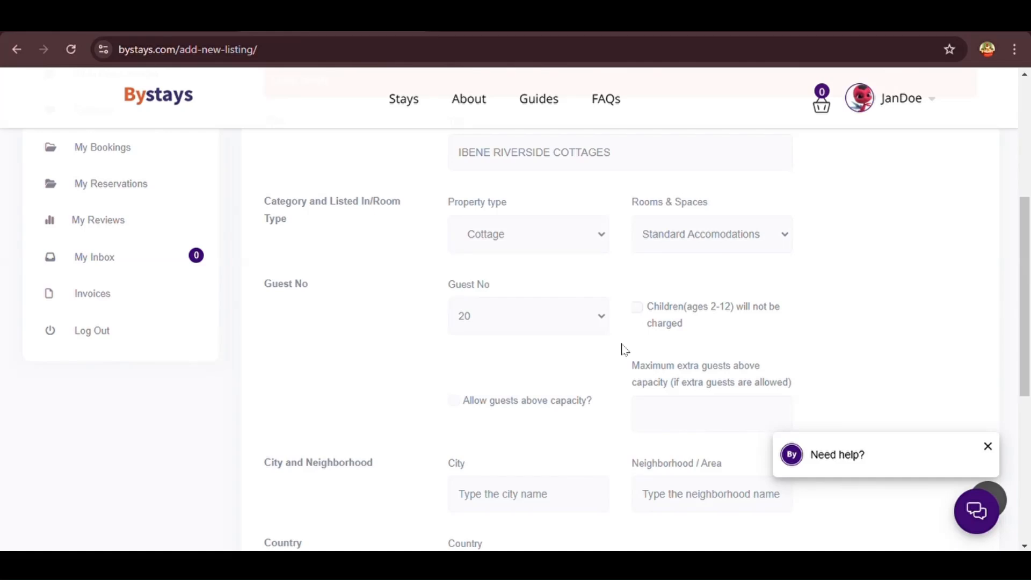
scroll(624, 349, down, 2)
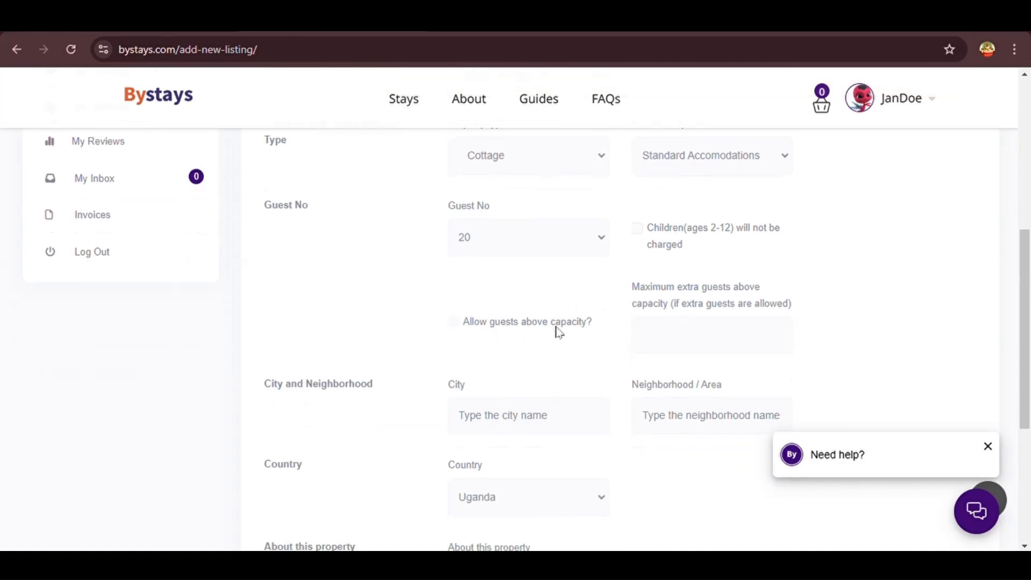
mouse_move(596, 325)
mouse_down()
mouse_move(468, 335)
mouse_move(589, 325)
mouse_up()
drag(626, 295, 799, 318)
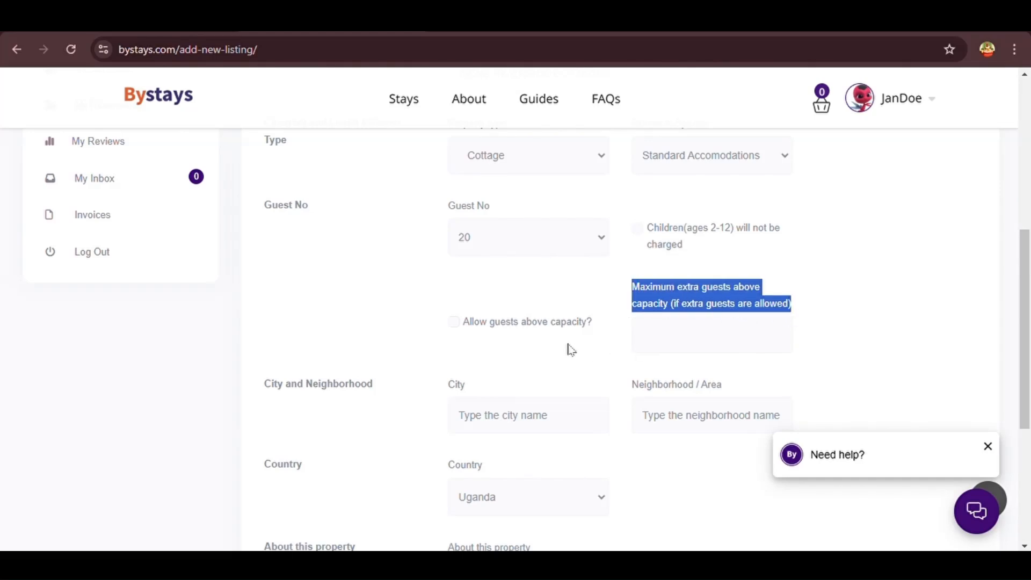
click(617, 309)
scroll(617, 310, down, 1)
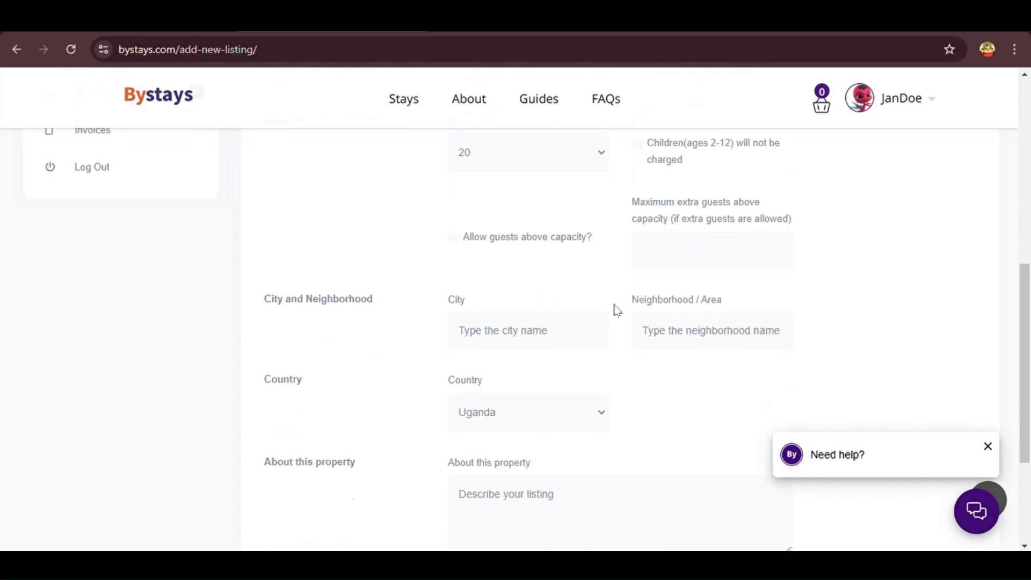
scroll(617, 311, down, 1)
Fill in City as 'Karuma District' and Neighborhood / Area as 'Nwoya'
drag(470, 251, 450, 254)
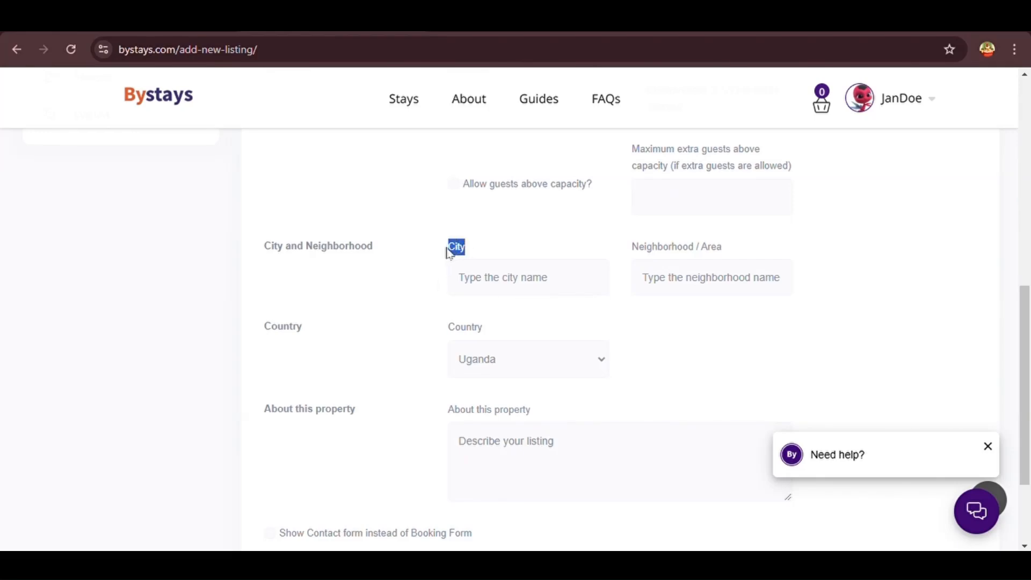
click(522, 292)
text(Karuma District)
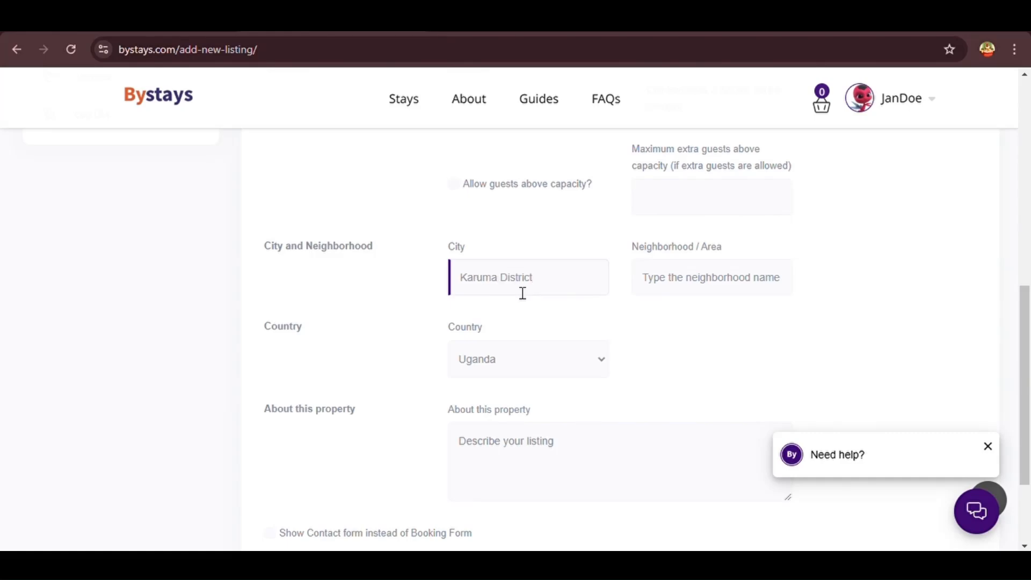
drag(631, 253, 725, 260)
click(726, 293)
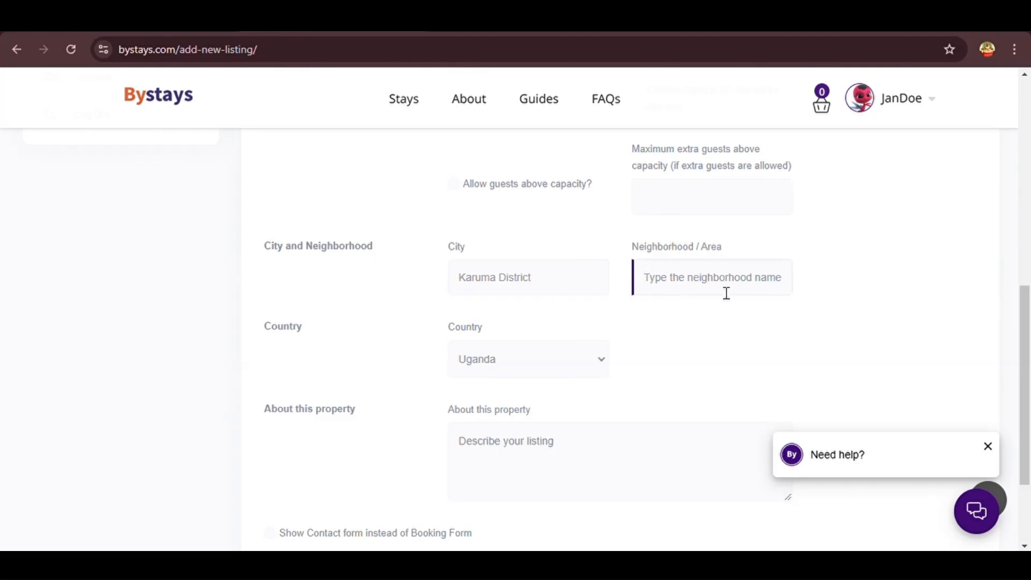
text(Nwoya)
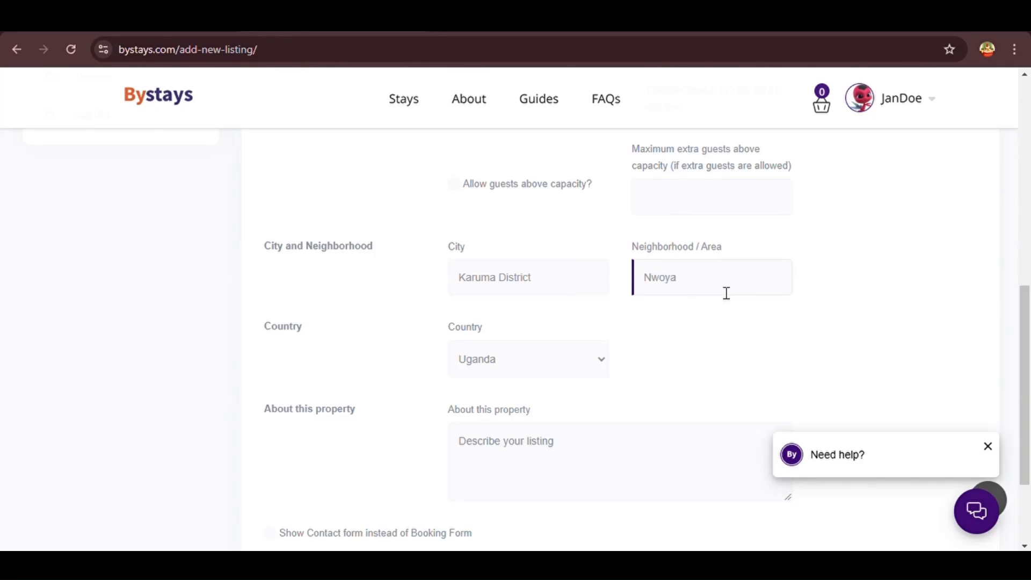
click(679, 305)
Paste the prepared Ibene Riverside Cottages description into About this property
scroll(681, 305, down, 1)
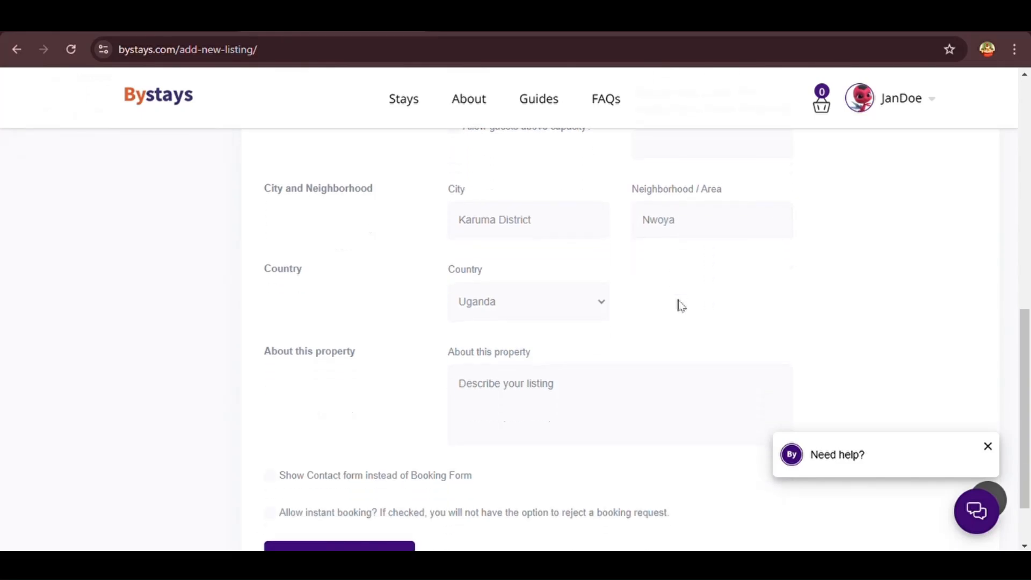
drag(484, 275, 450, 276)
click(421, 324)
scroll(421, 325, down, 1)
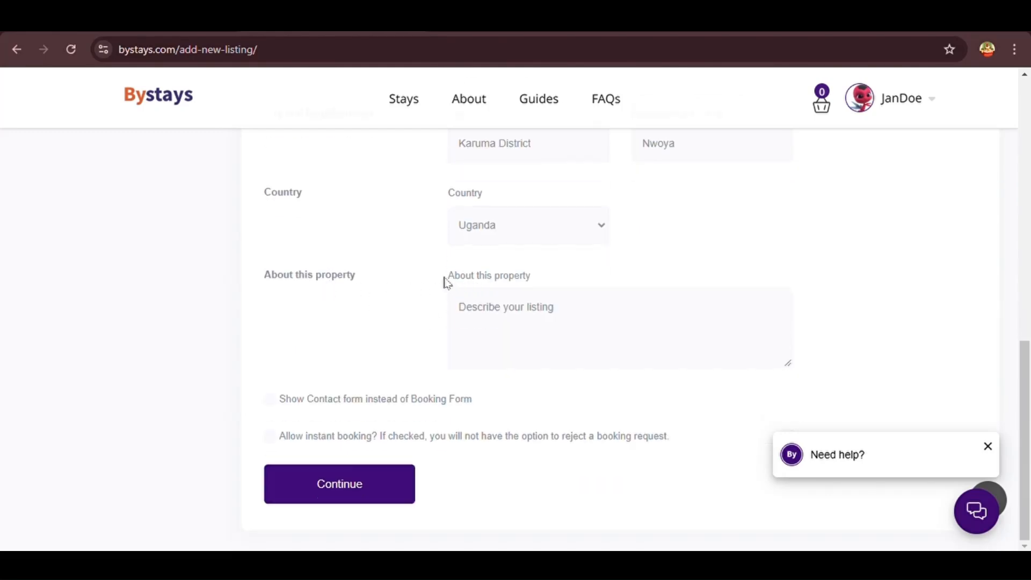
drag(444, 280, 544, 298)
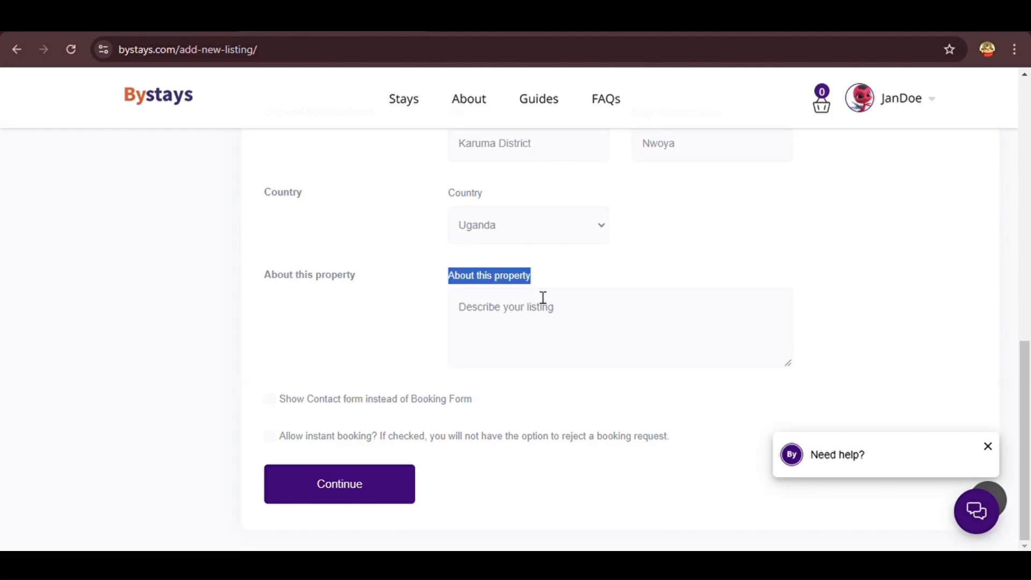
click(578, 347)
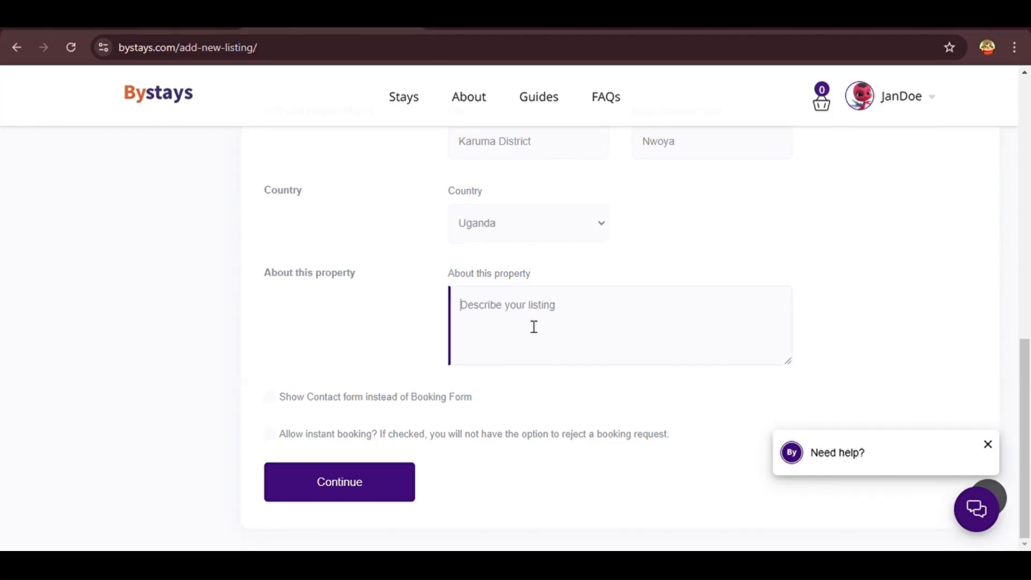
key(ctrl+v)
Add the rustic unit designs paragraph on a new line of the description
scroll(626, 319, up, 3)
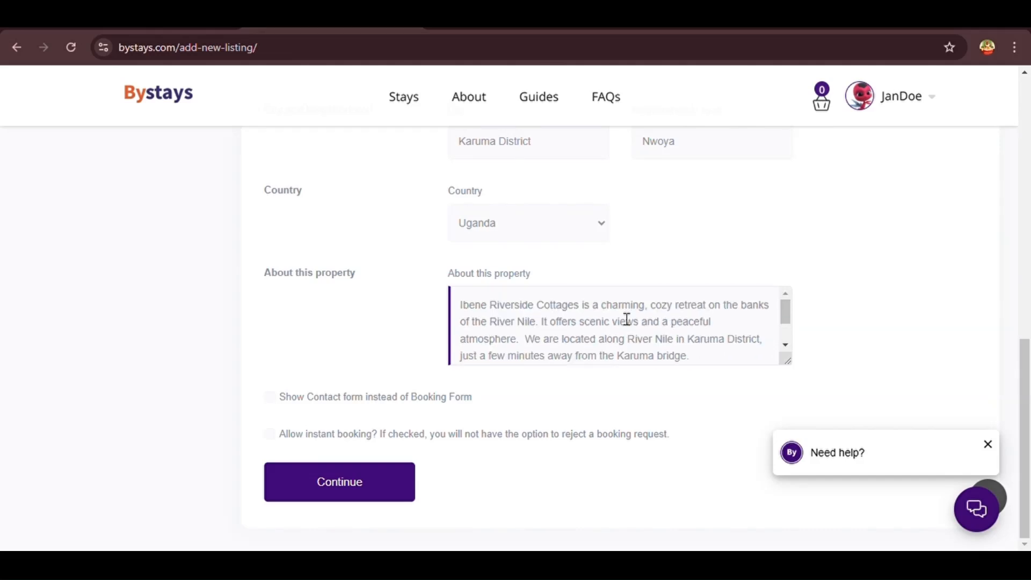
scroll(557, 346, down, 1)
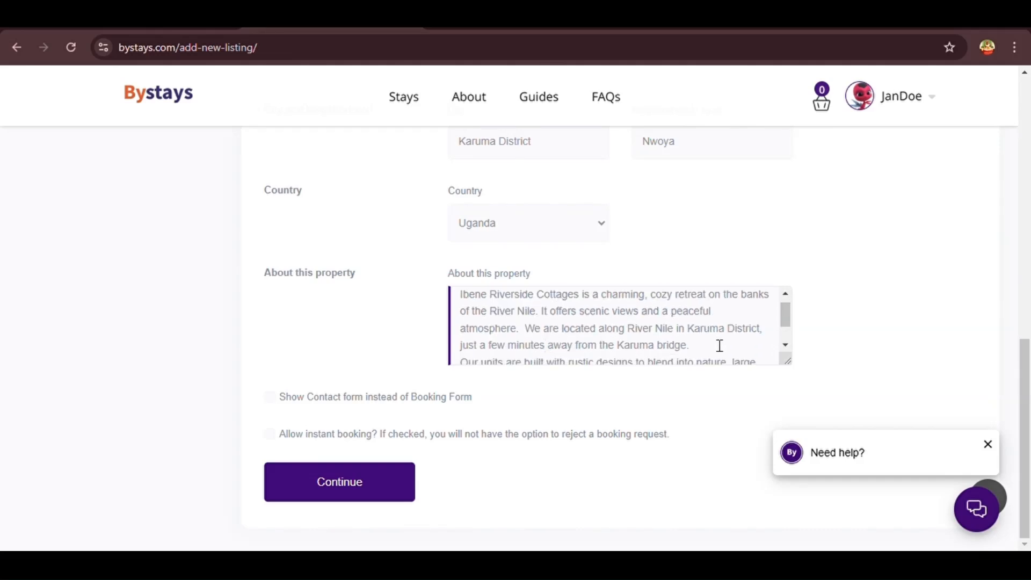
key(Return)
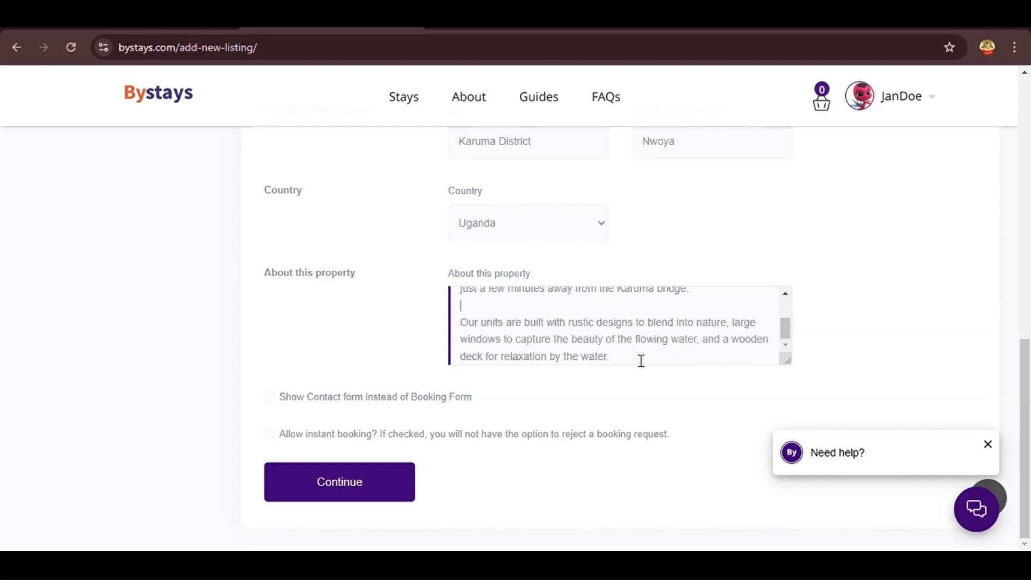
scroll(641, 361, up, 3)
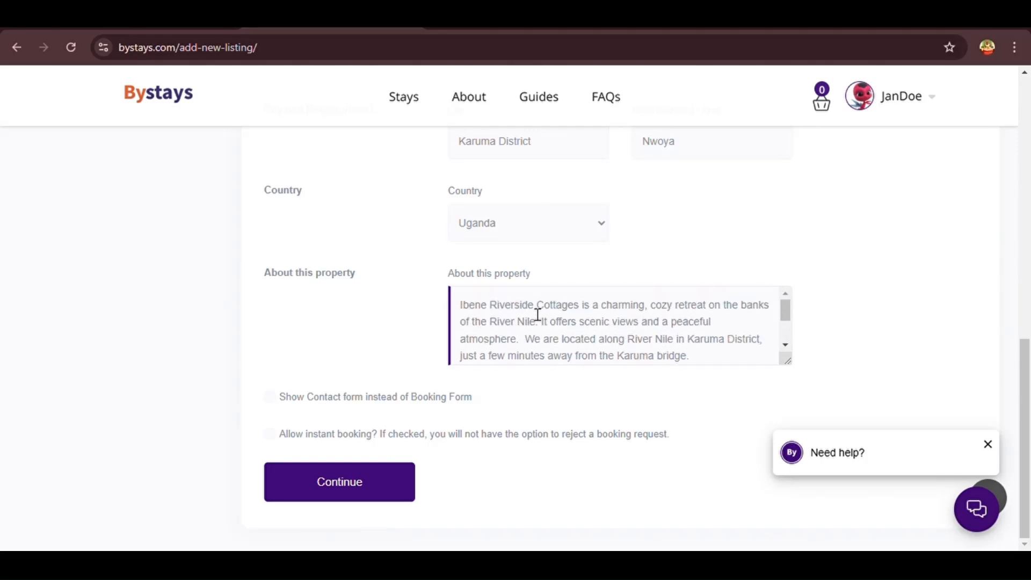
text(Our units are built with rustic designs to blend into nature, large windows to capture the beauty of the flowing water, and a wooden deck for relaxation by the water.)
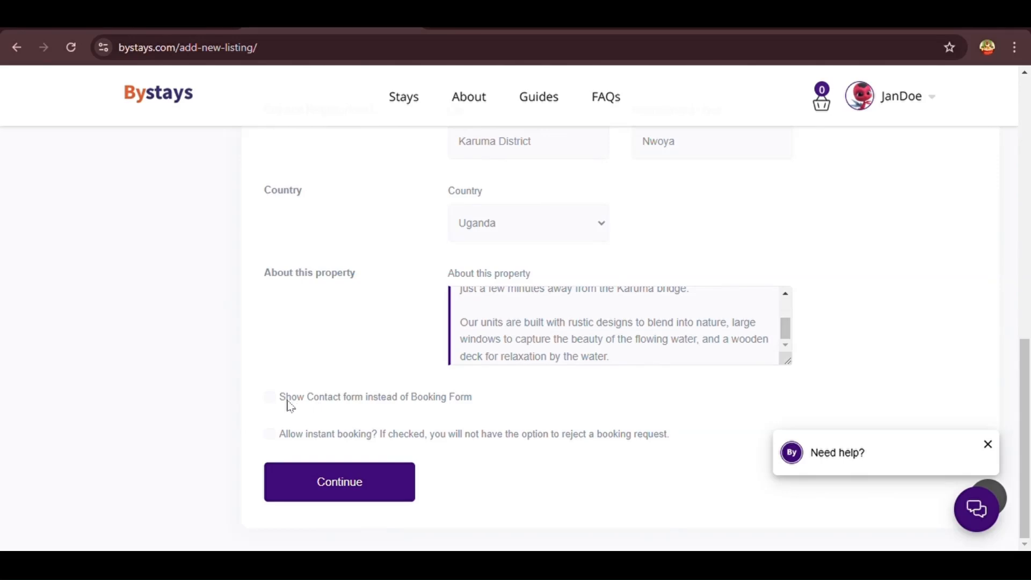
Untick 'Show Contact form instead of Booking Form' and 'Allow instant booking'
mouse_move(288, 402)
mouse_down()
mouse_move(476, 403)
mouse_move(283, 404)
mouse_up()
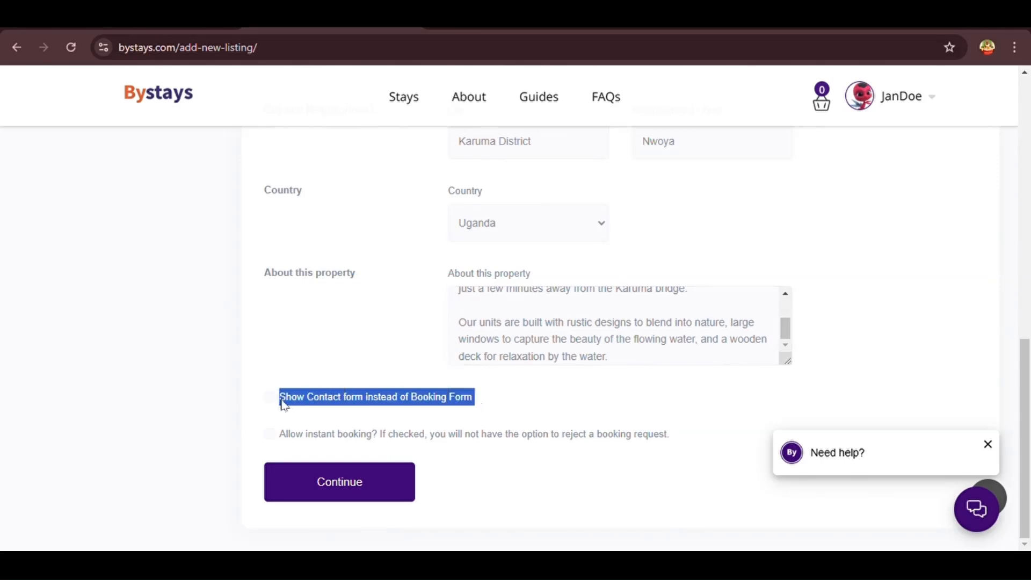
click(264, 405)
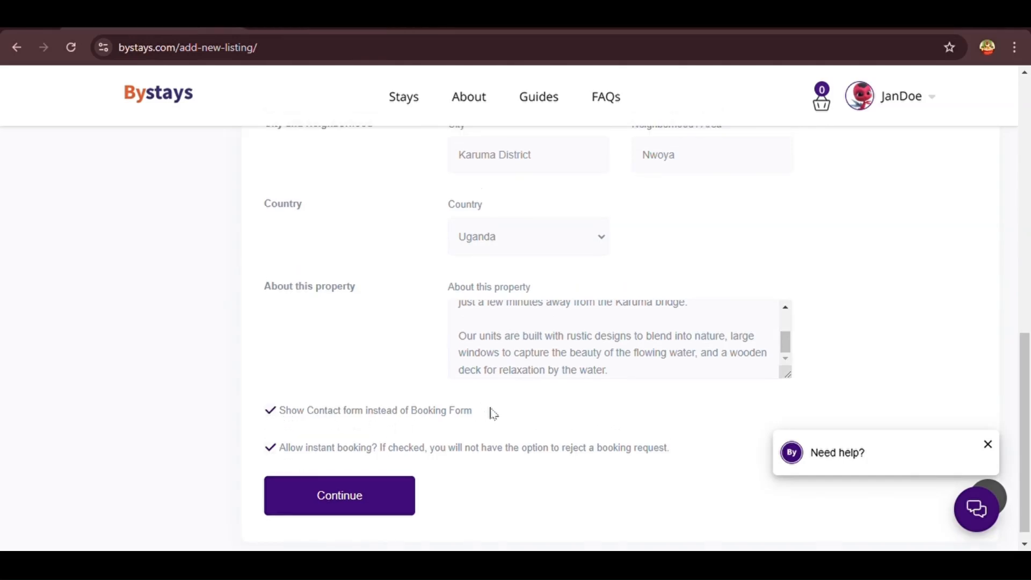
drag(477, 421, 271, 413)
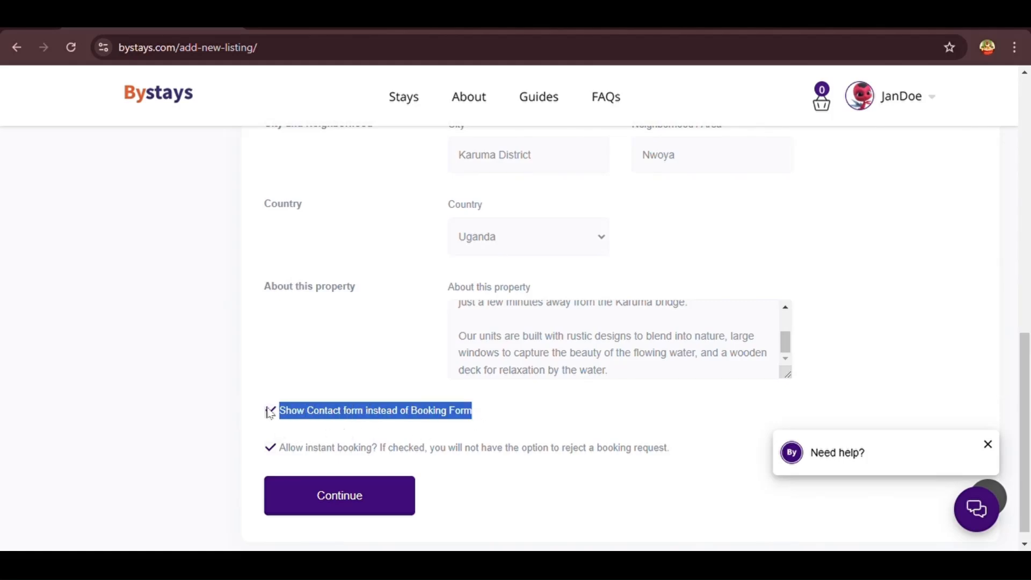
click(270, 413)
click(270, 448)
click(663, 466)
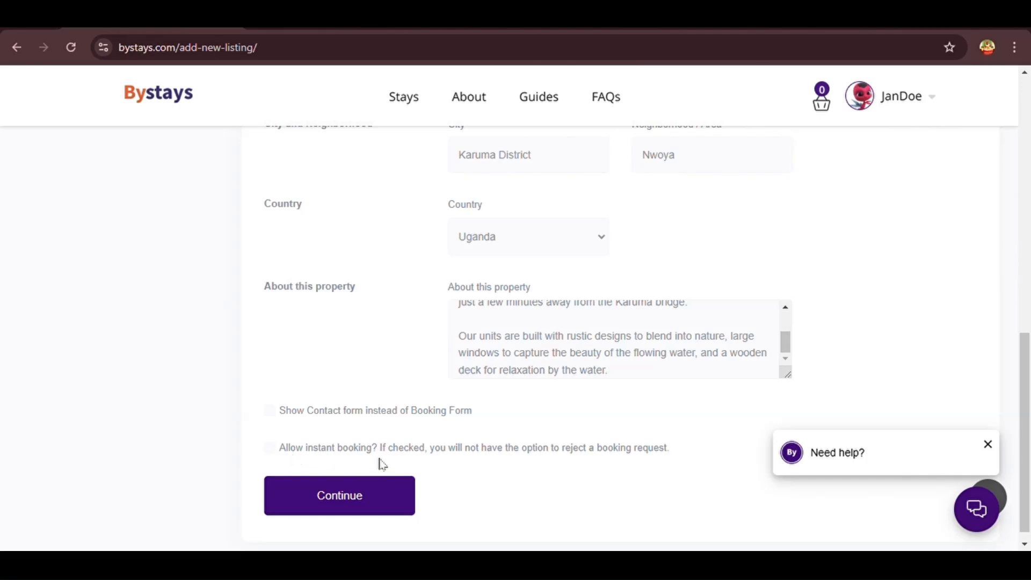
drag(675, 450, 282, 475)
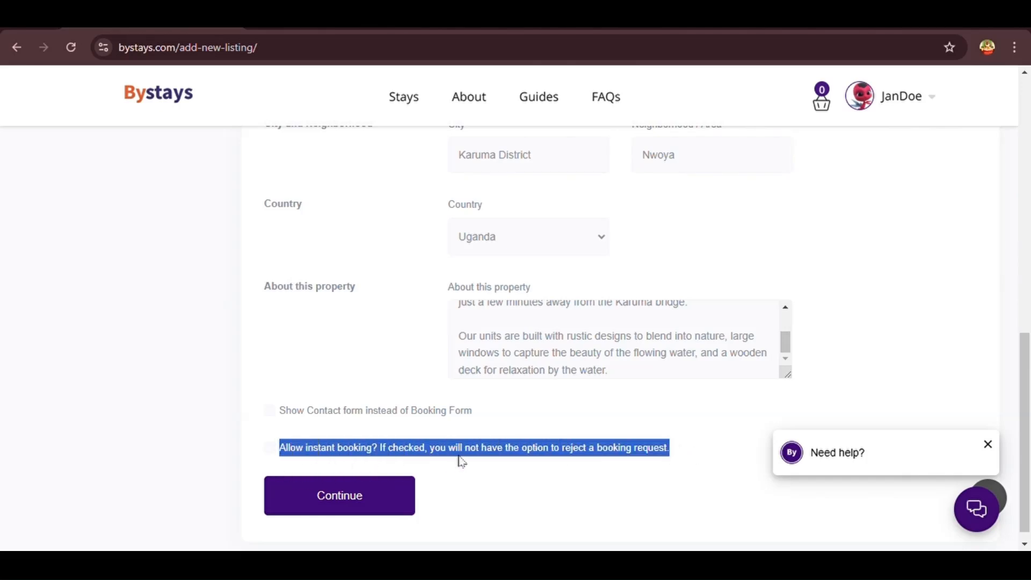
click(460, 474)
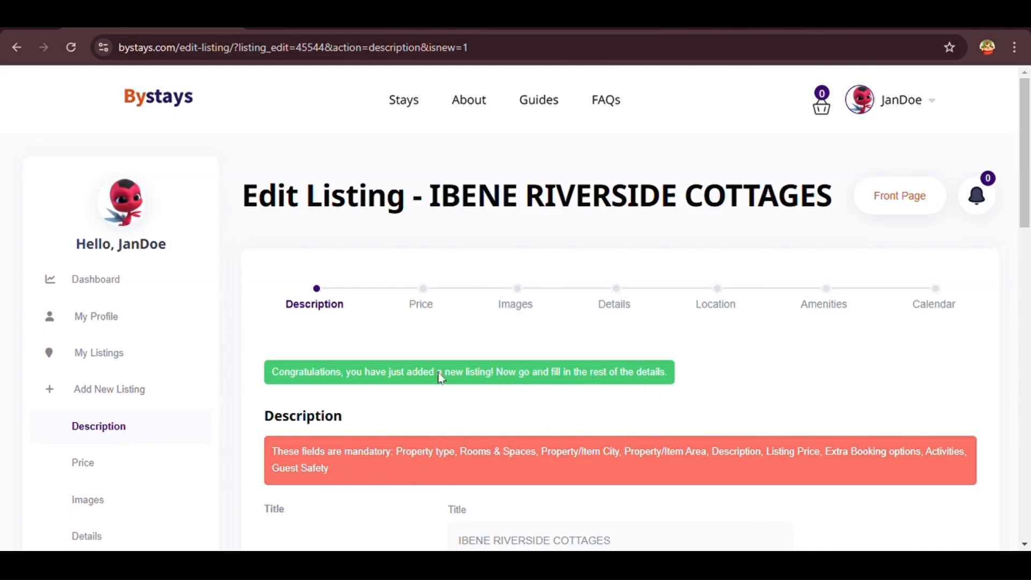
Go to the Price step and review Booking Type, the 13% service fee, and Price per night
click(421, 305)
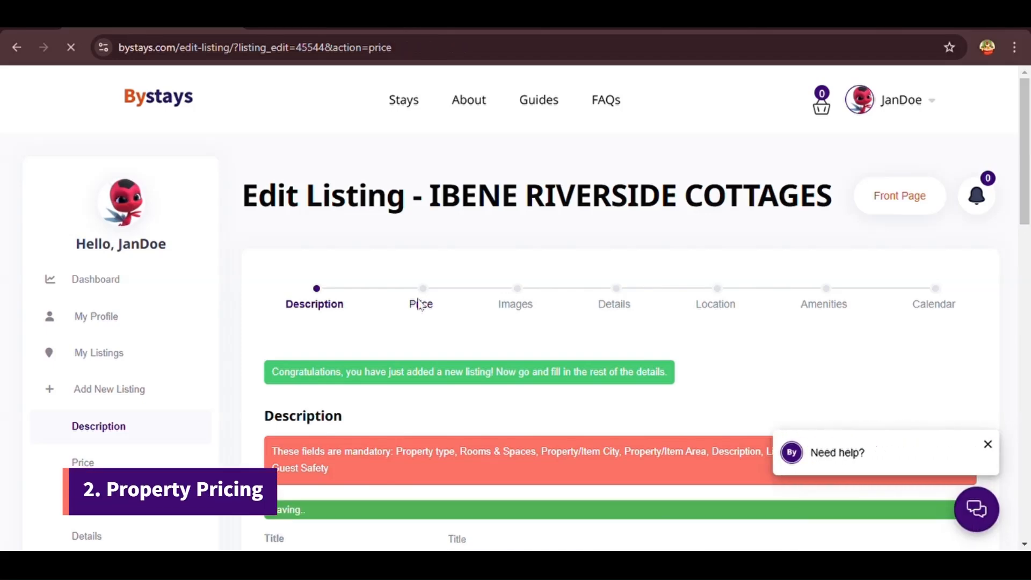
scroll(417, 324, down, 5)
drag(507, 271, 444, 284)
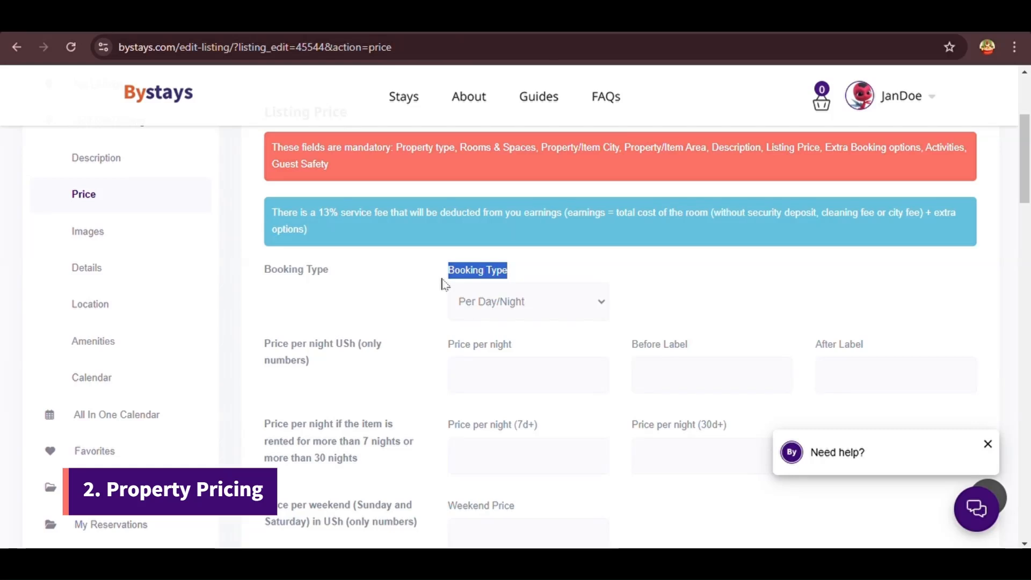
click(444, 284)
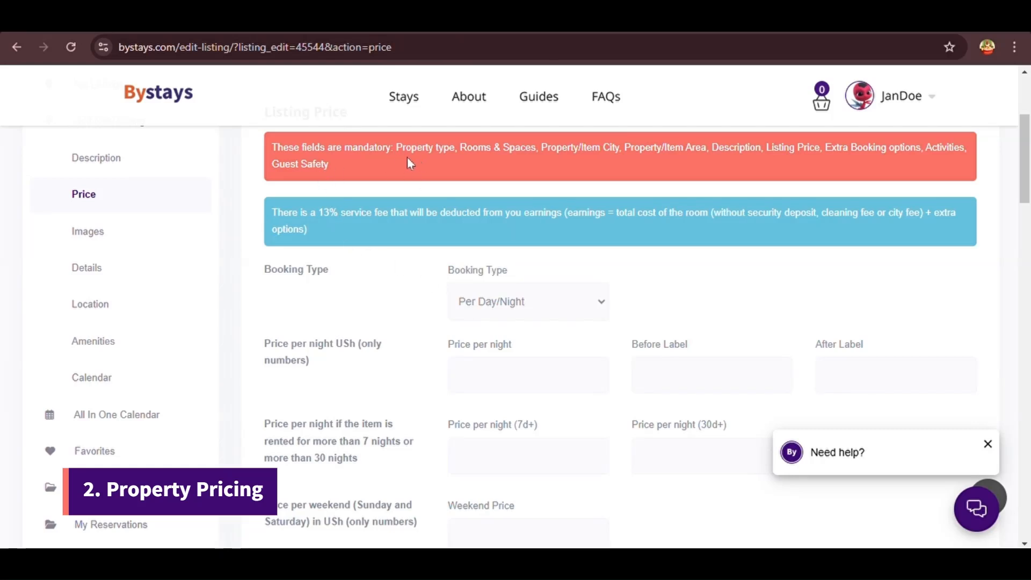
scroll(408, 161, up, 1)
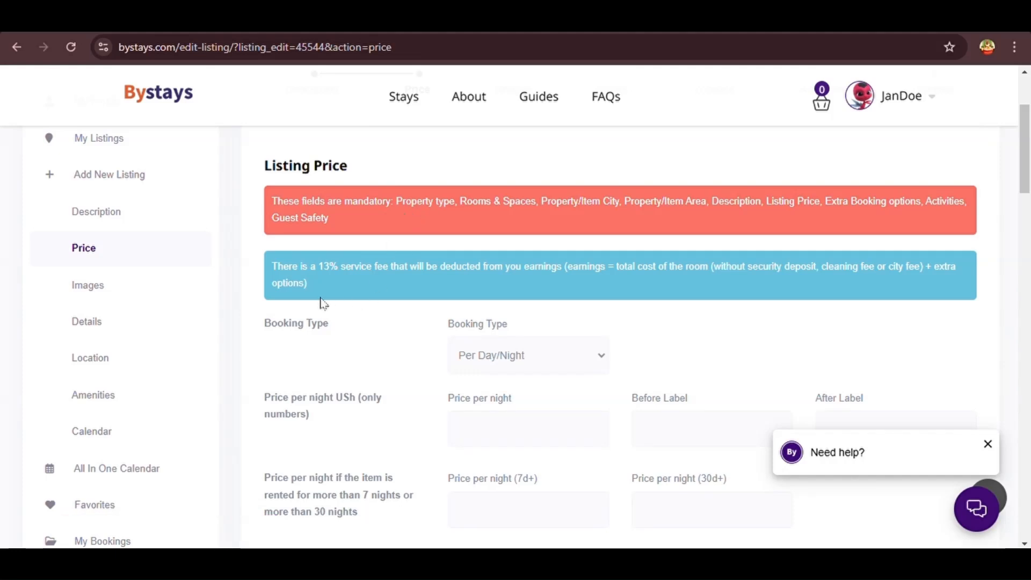
drag(308, 285, 272, 267)
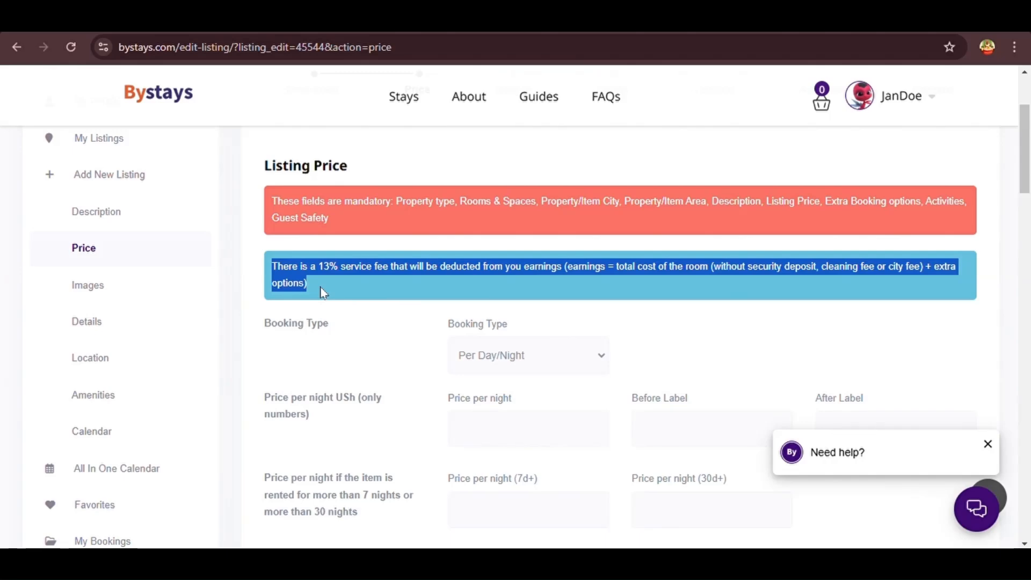
click(346, 285)
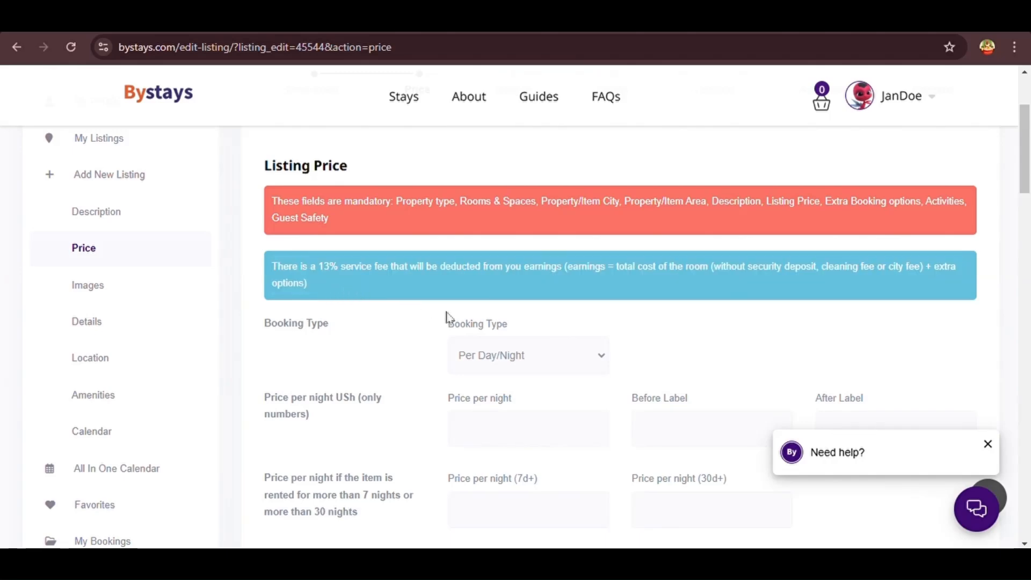
scroll(449, 318, down, 2)
drag(517, 239, 451, 246)
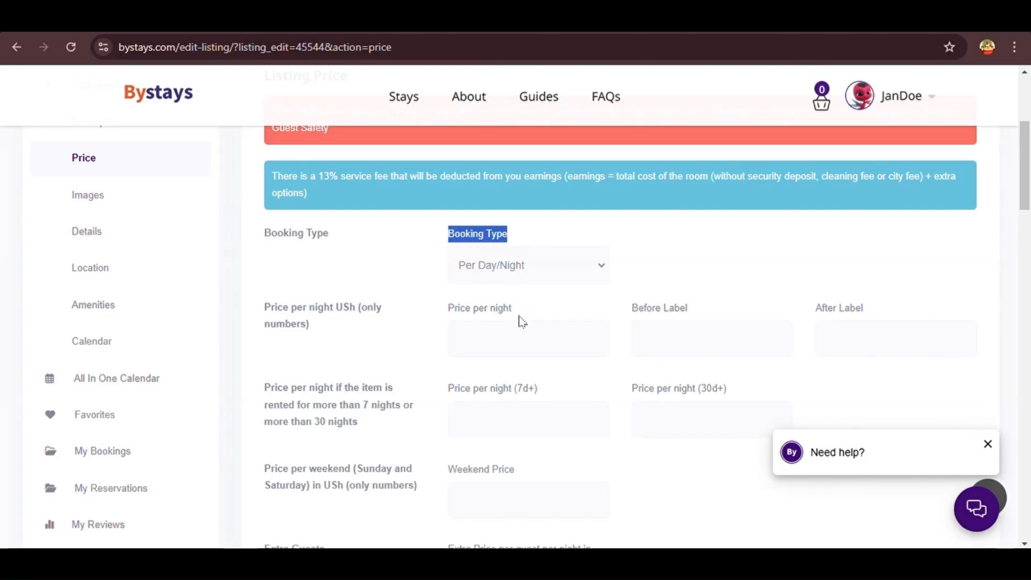
click(435, 283)
scroll(435, 283, down, 2)
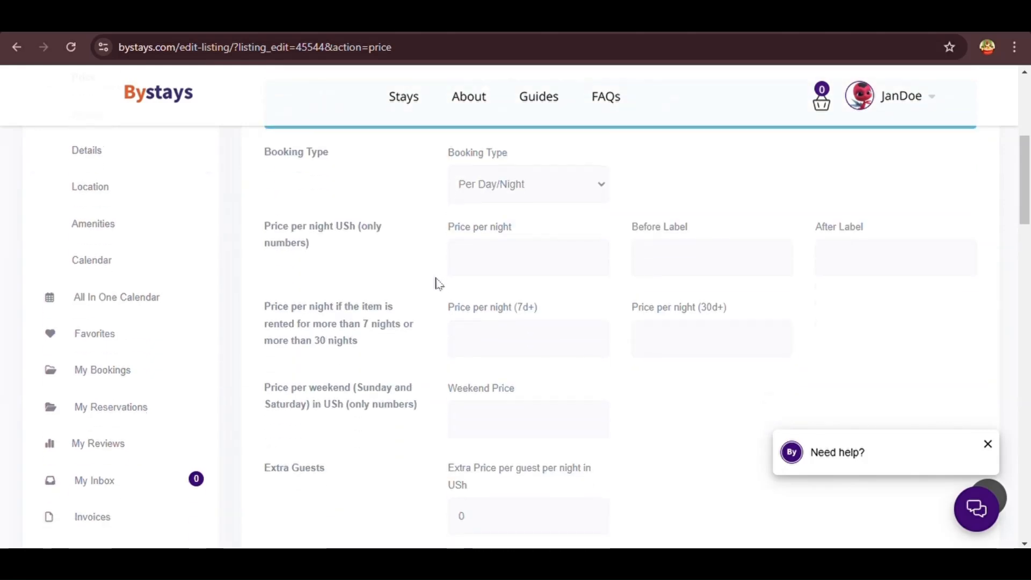
drag(322, 255, 263, 225)
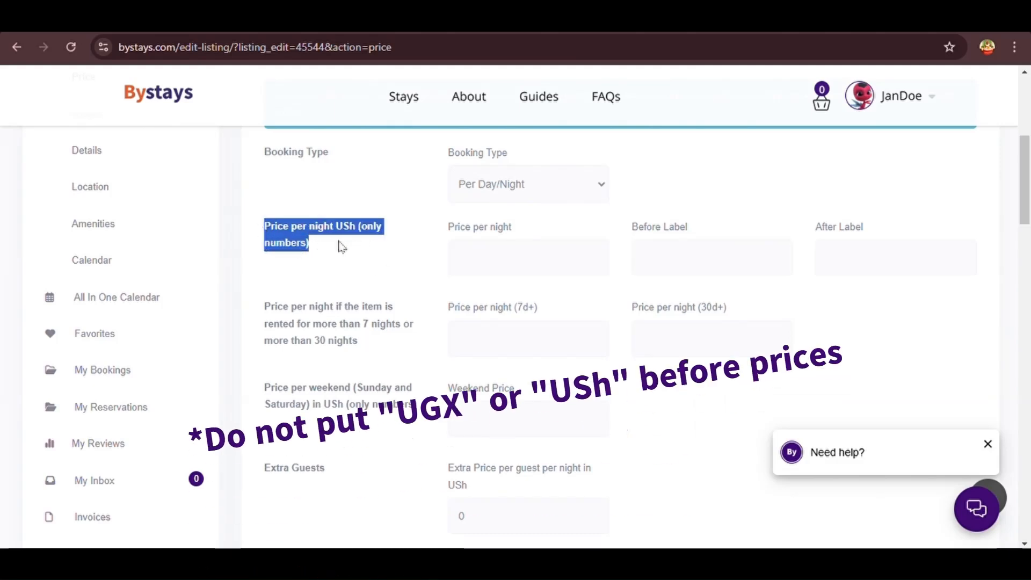
Enter 120000 as the Price per night
click(482, 239)
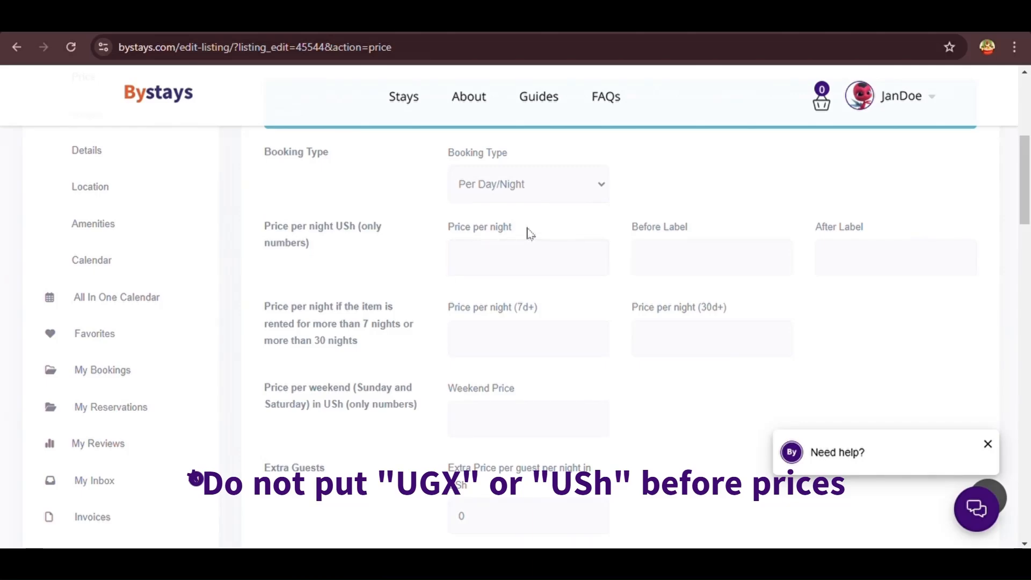
drag(517, 231, 449, 242)
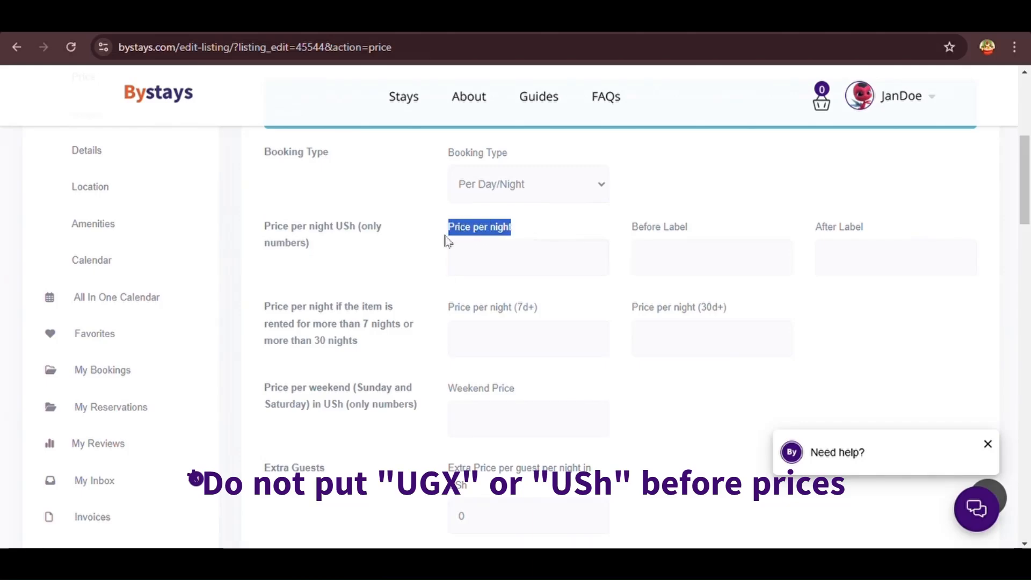
click(496, 262)
text(120000)
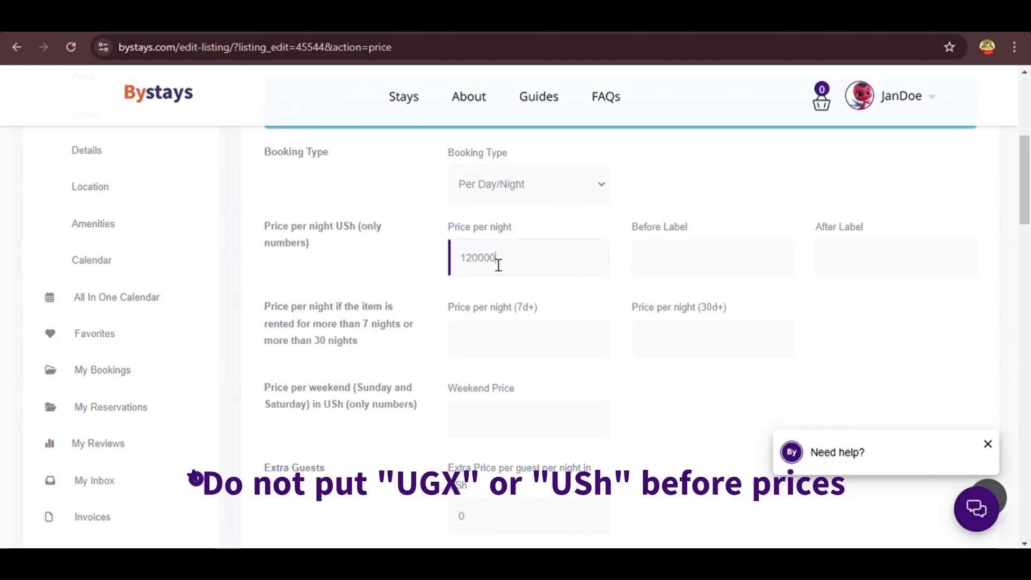
click(627, 236)
Edit the Before Label field so it reads just 'From'
drag(698, 230, 635, 234)
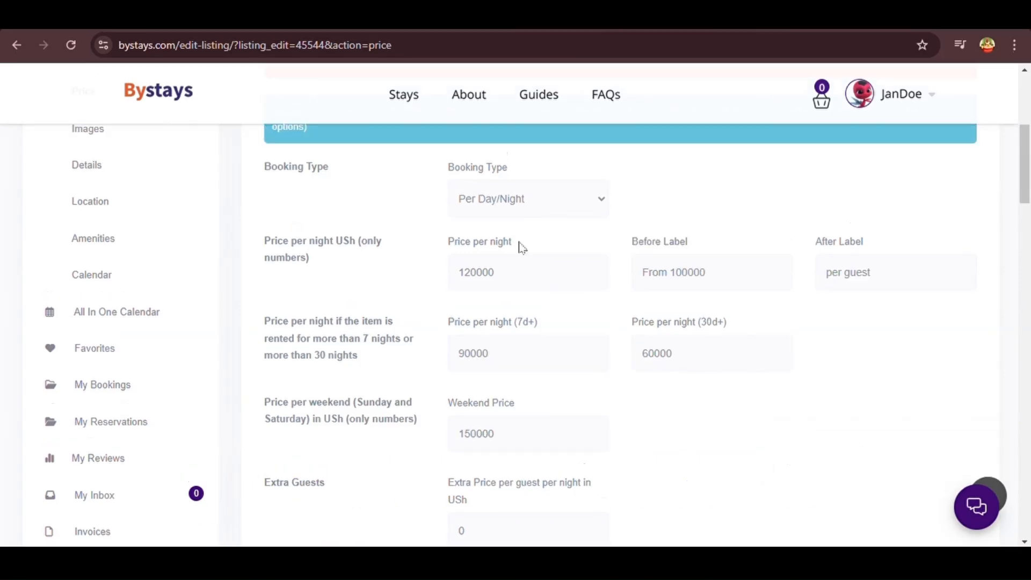
drag(523, 248, 437, 250)
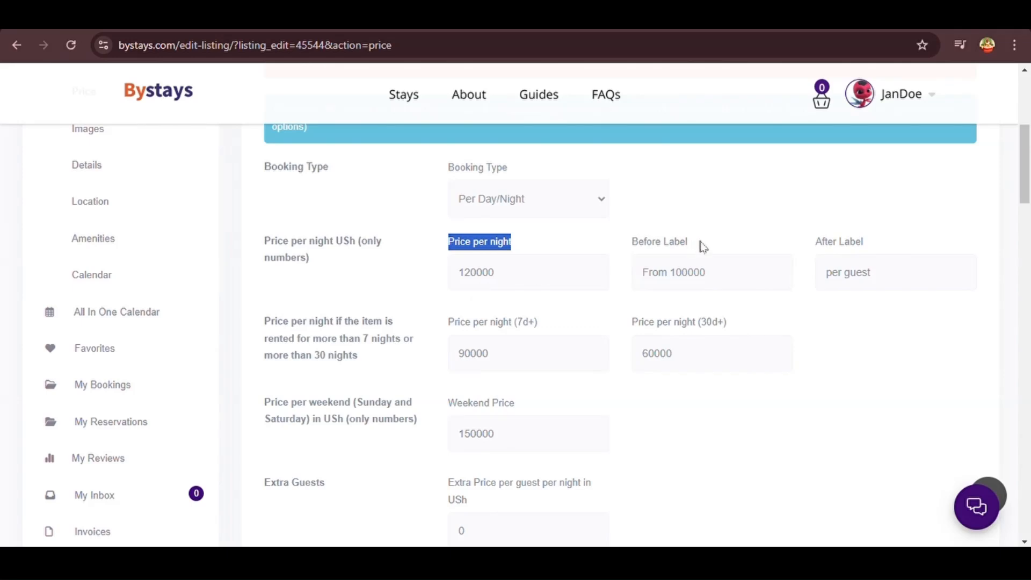
drag(703, 247, 626, 253)
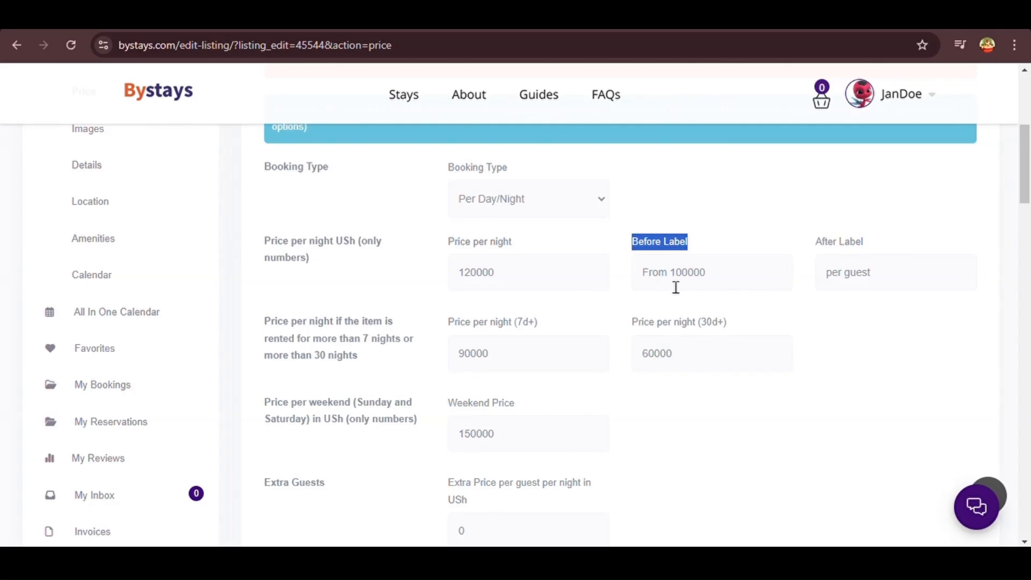
click(715, 290)
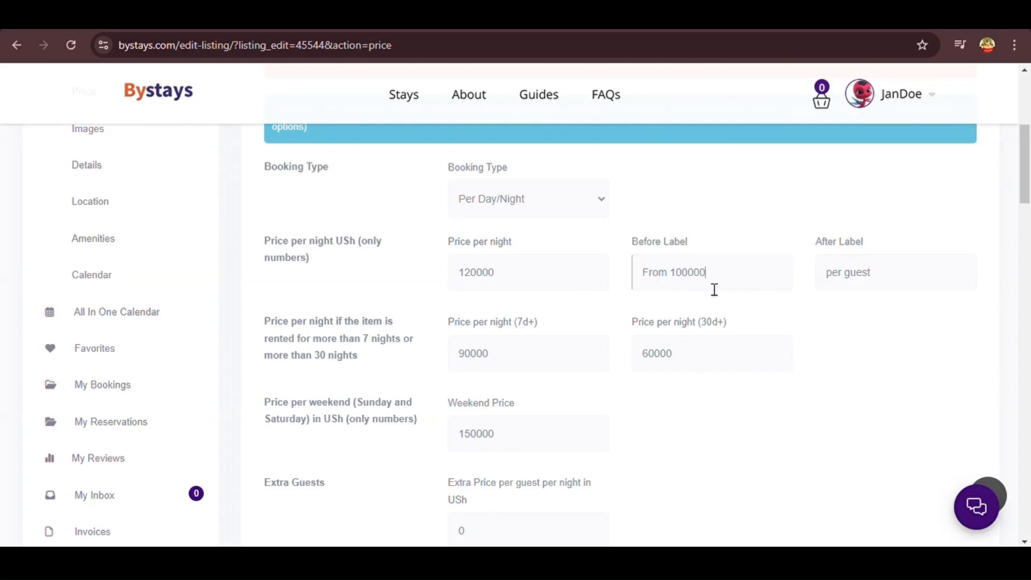
key(BackSpace)
key(BackSpace)
key(BackSpace)
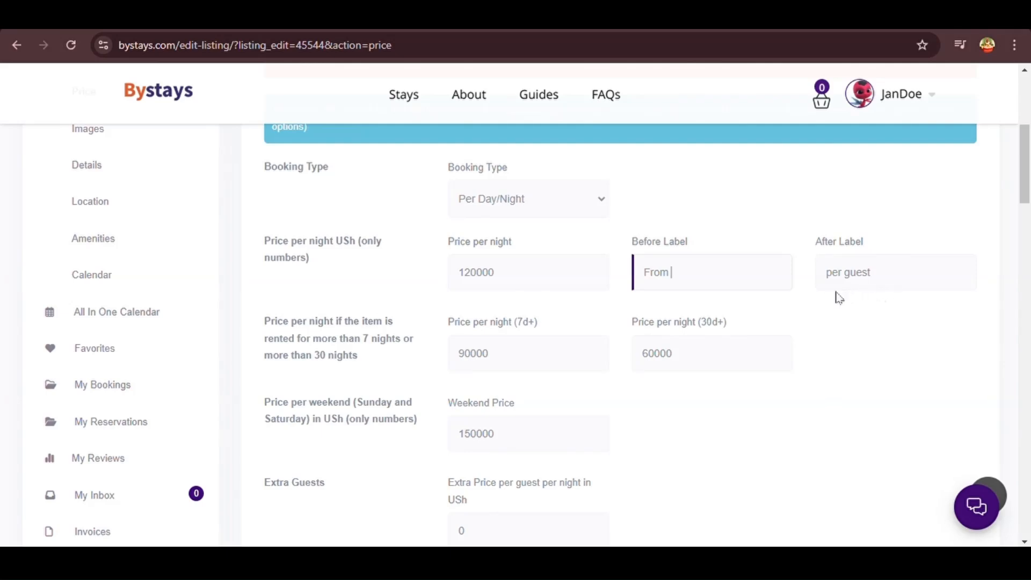
click(791, 236)
click(676, 279)
drag(679, 281, 652, 281)
click(735, 232)
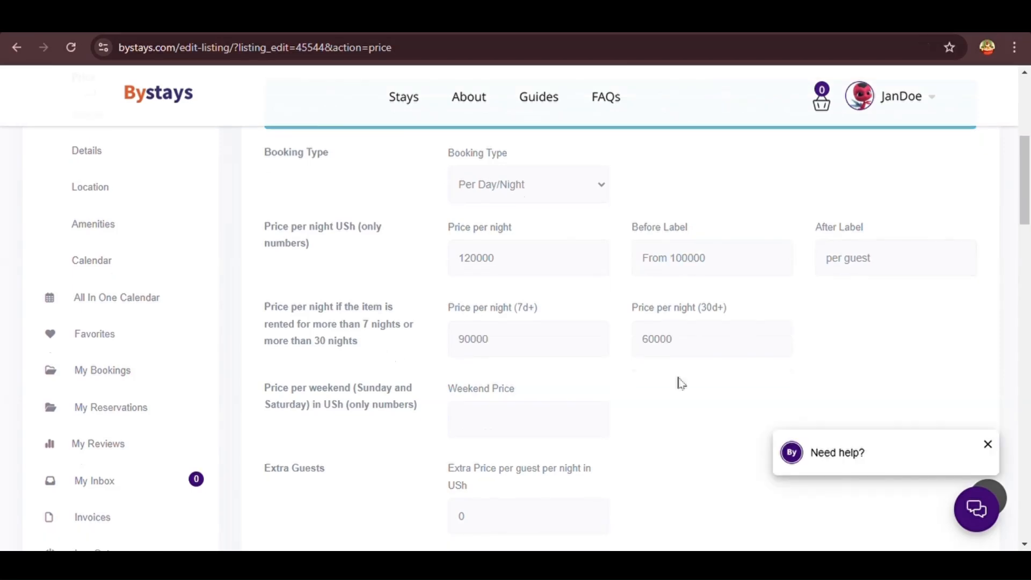
Set the Weekend Price to 150000
scroll(679, 384, down, 2)
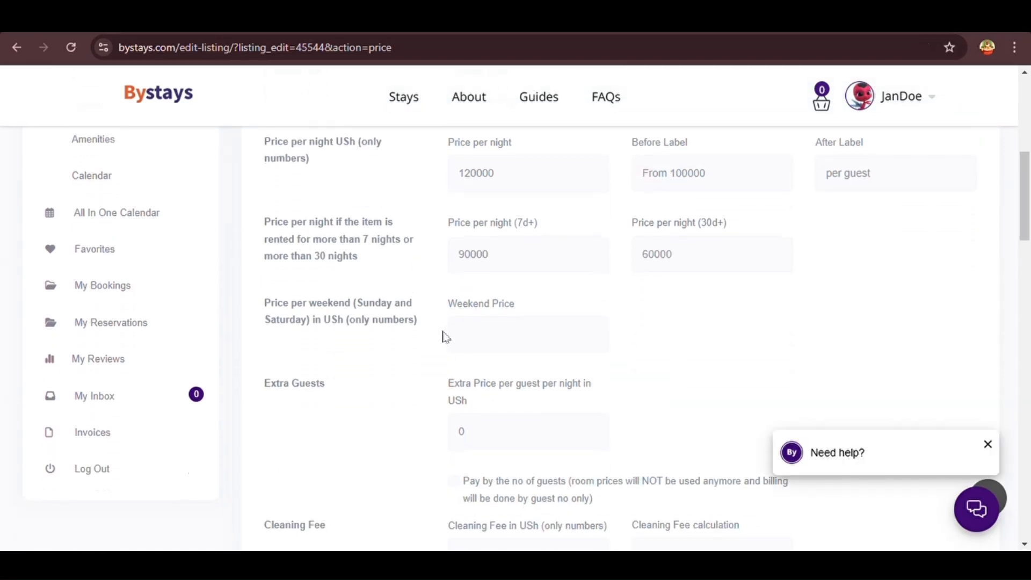
triple_click(376, 334)
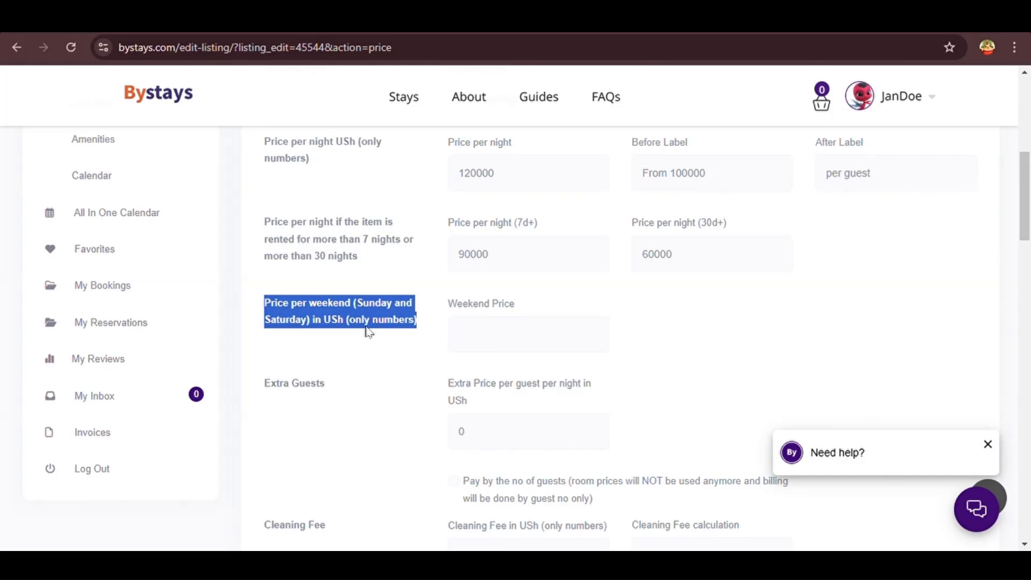
drag(515, 304, 444, 317)
click(501, 354)
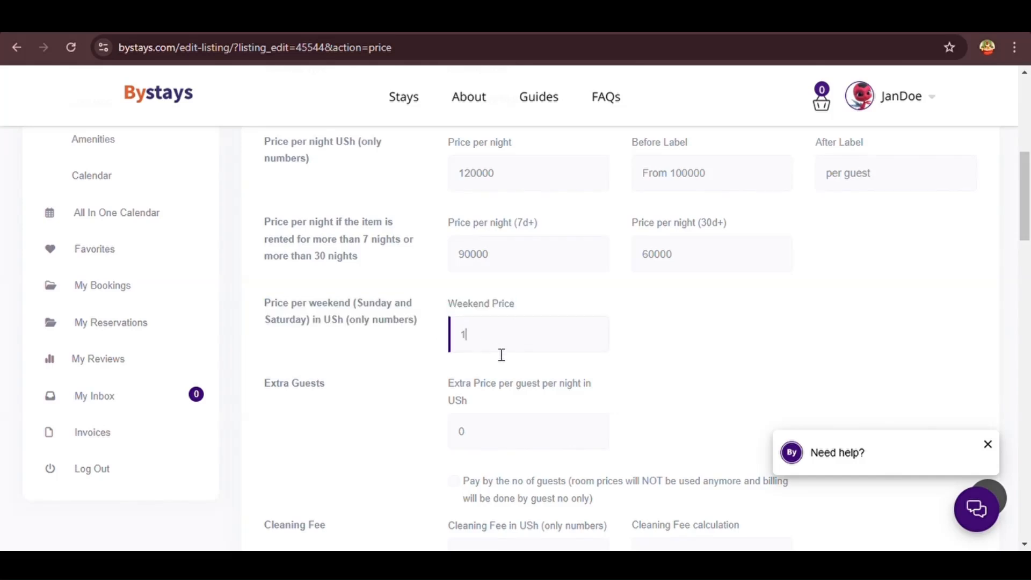
text(150000)
click(505, 370)
Keep the extra price per guest at 0 and turn off 'Pay by the no of guests'
scroll(504, 370, down, 3)
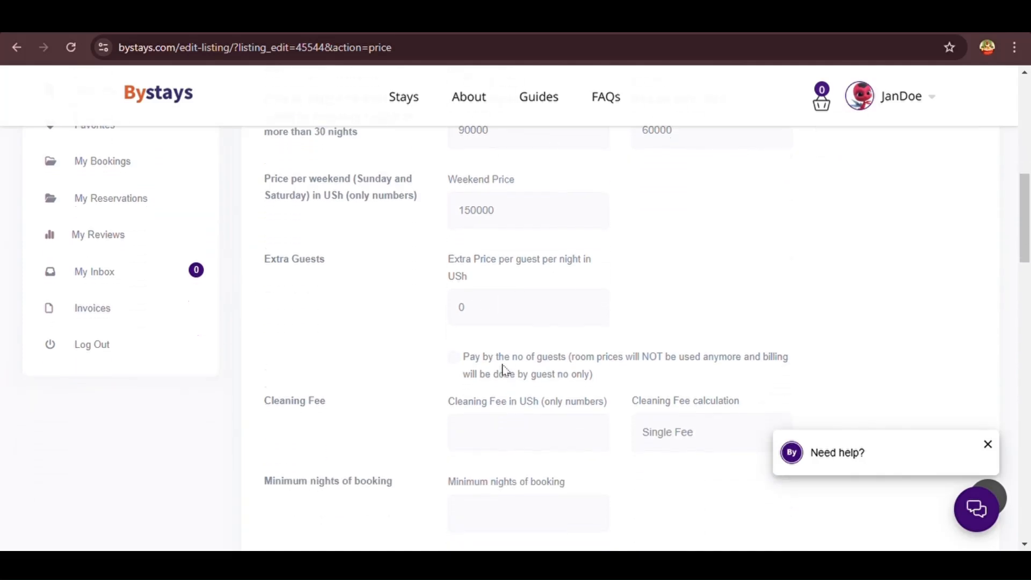
drag(480, 267, 440, 267)
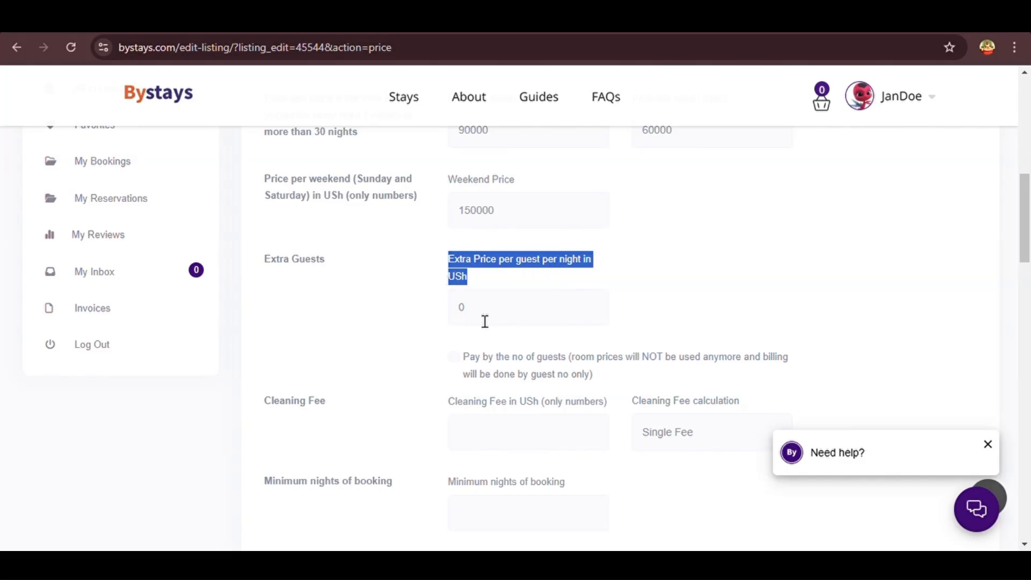
click(479, 324)
click(460, 341)
scroll(461, 340, down, 1)
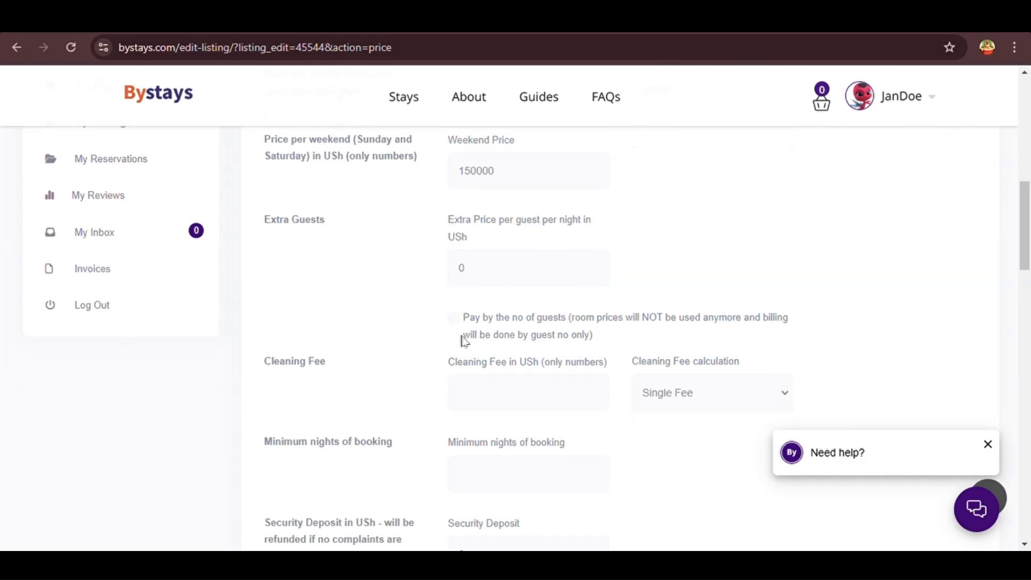
drag(607, 322, 458, 301)
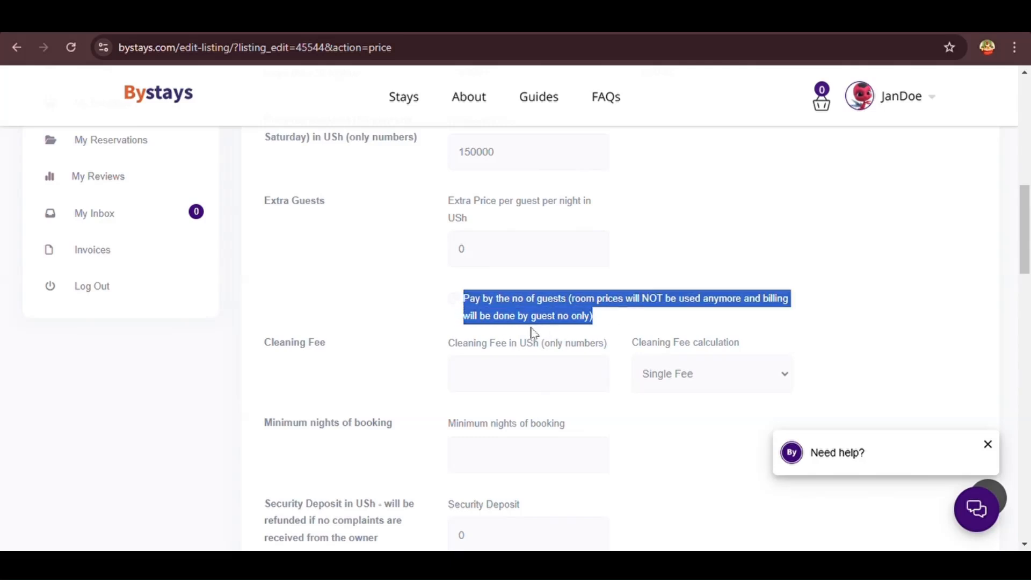
click(453, 300)
click(461, 320)
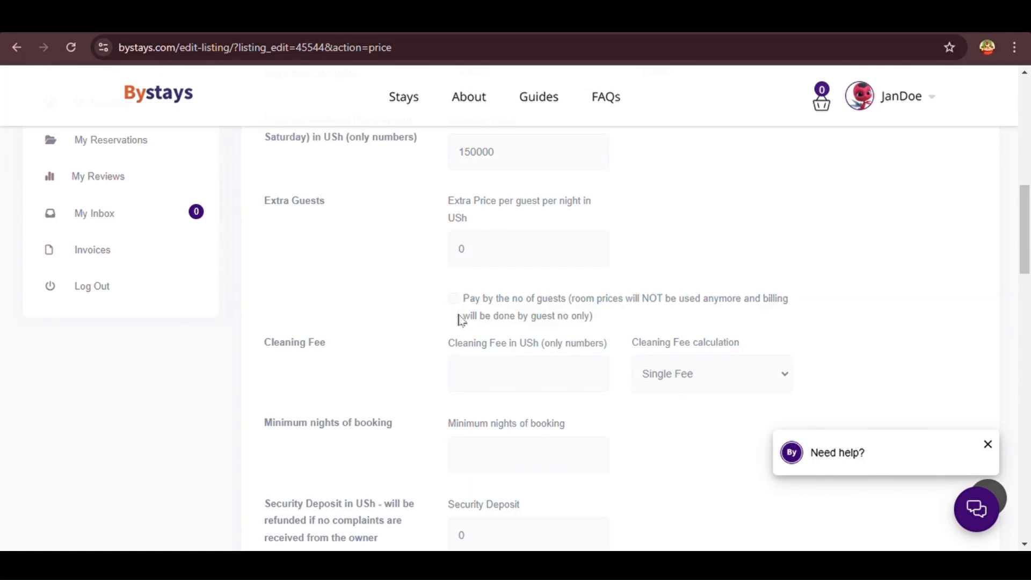
Leave the cleaning fee unchanged and set Minimum nights of booking to 1
scroll(459, 330, down, 1)
drag(608, 297, 444, 311)
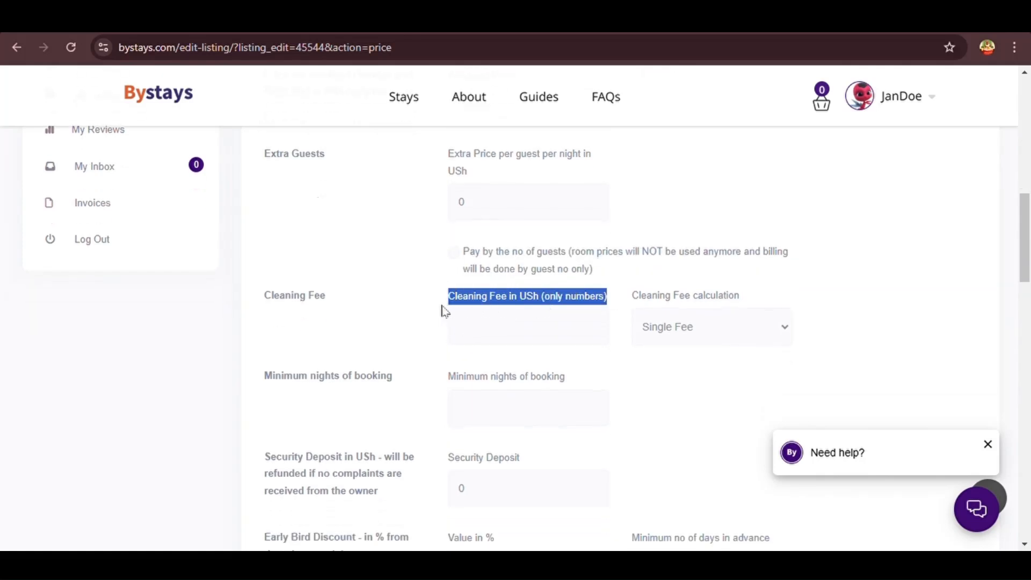
click(487, 345)
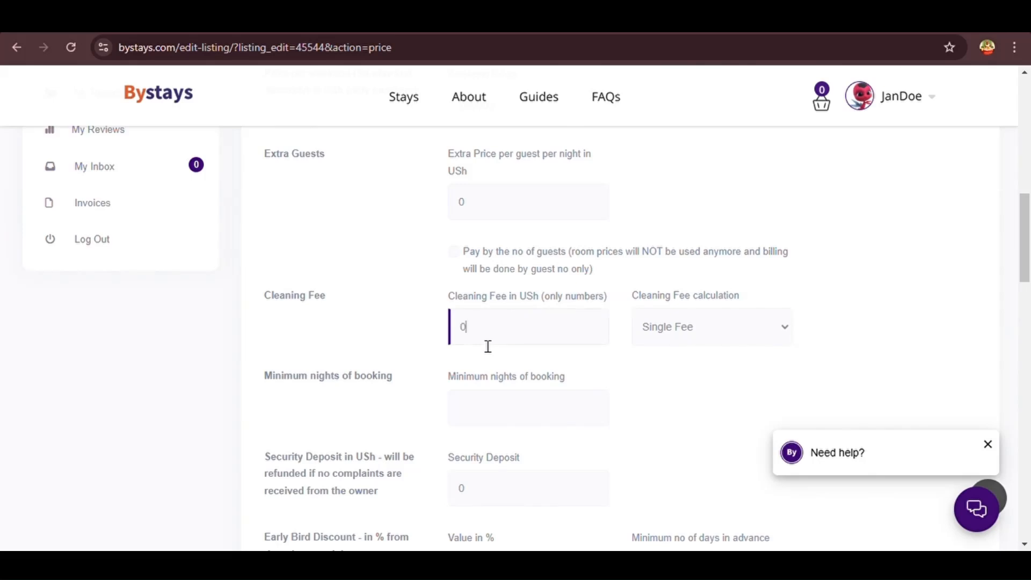
click(623, 325)
scroll(631, 357, down, 1)
drag(576, 306, 451, 308)
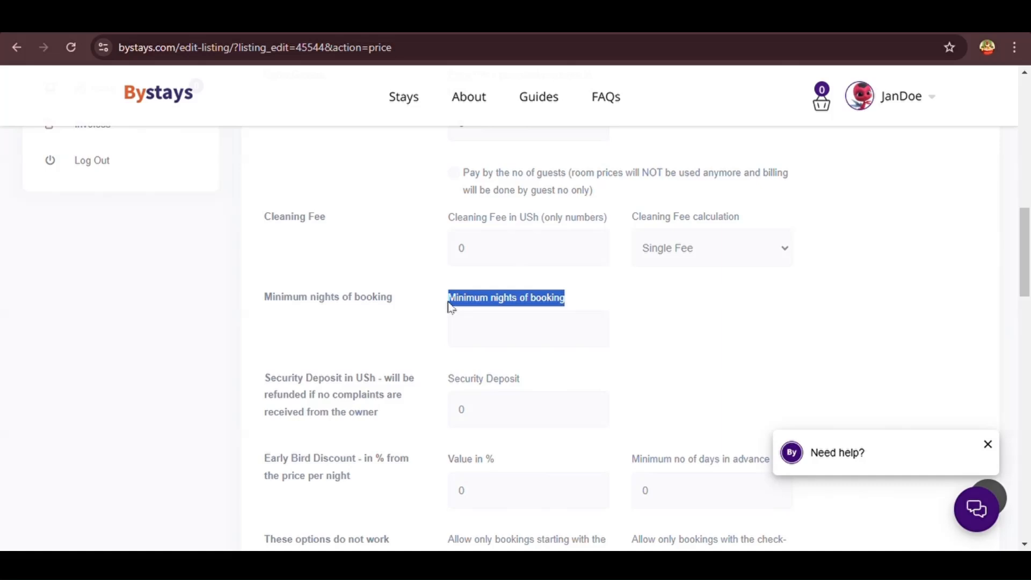
click(490, 350)
text(1)
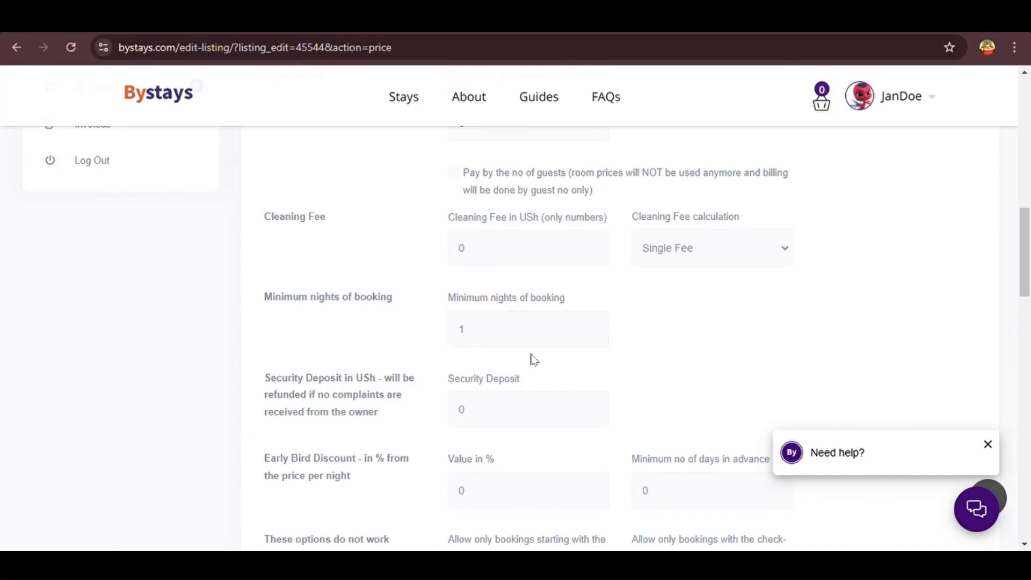
Enter 24000 as the Security Deposit
scroll(532, 359, down, 1)
drag(389, 329, 258, 294)
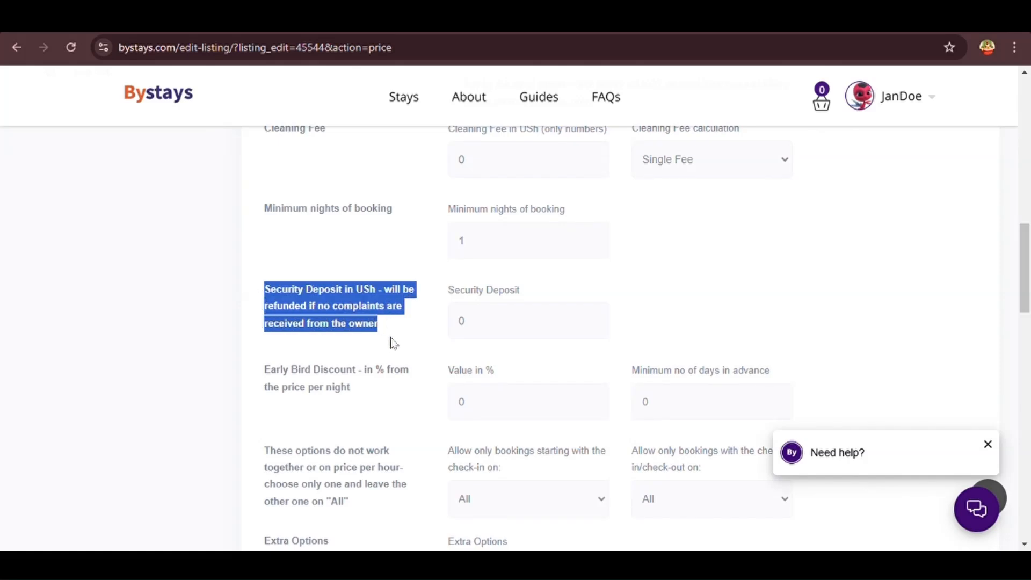
click(486, 316)
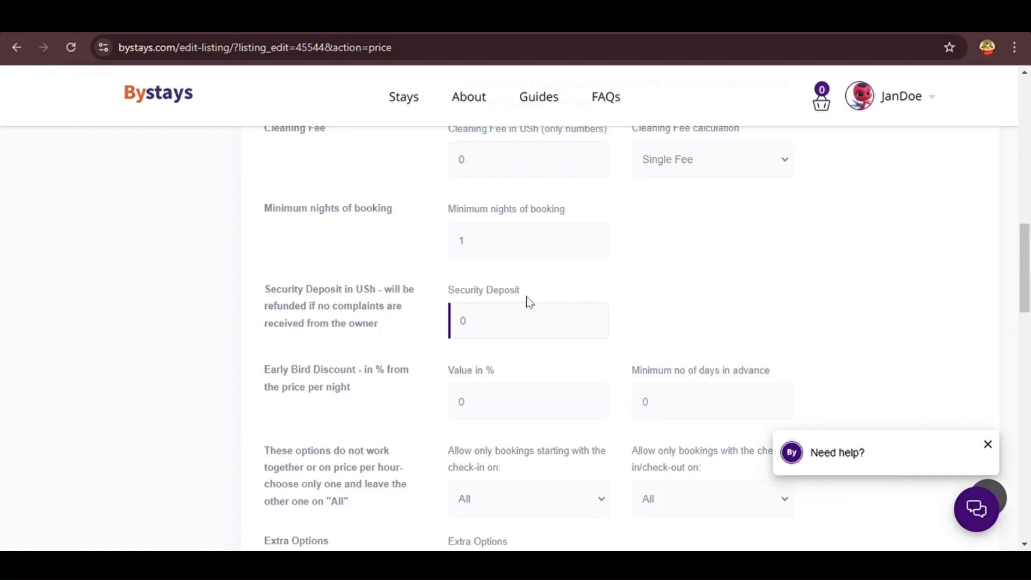
click(499, 333)
text(24000)
Set the Early Bird Discount to 20% for bookings 5 days in advance
drag(356, 396, 264, 376)
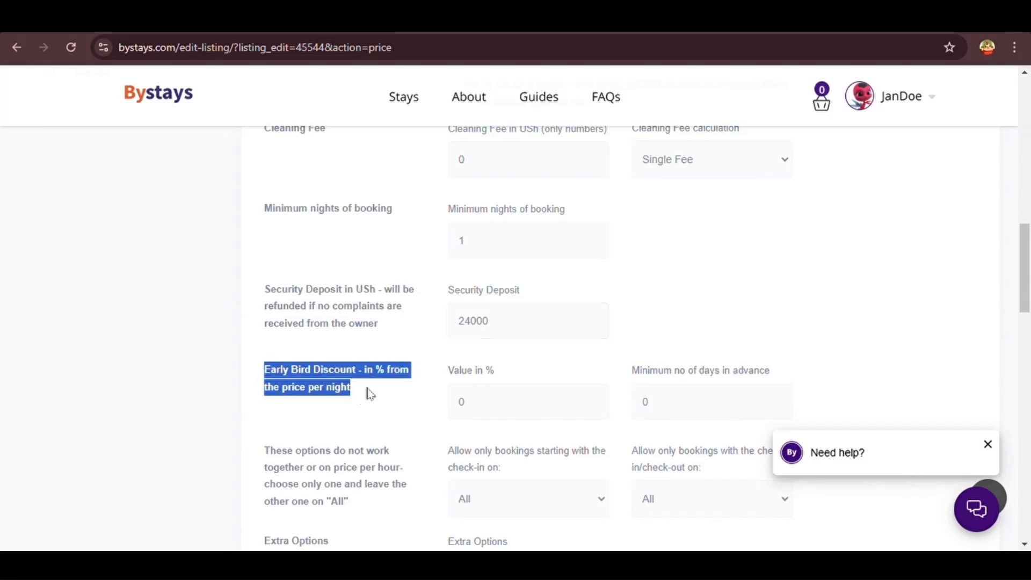
drag(496, 373, 448, 376)
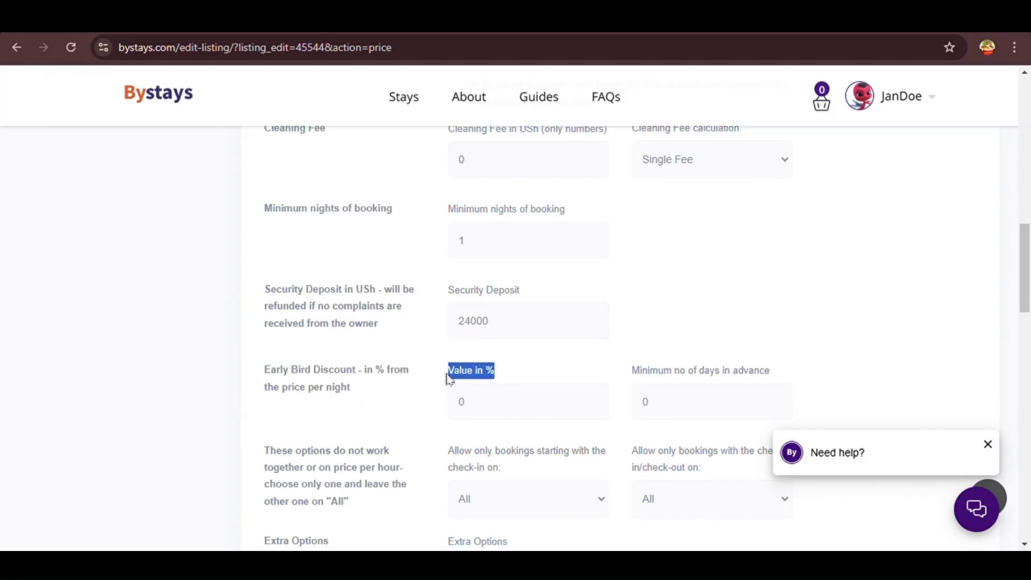
click(489, 411)
key(BackSpace)
text(20)
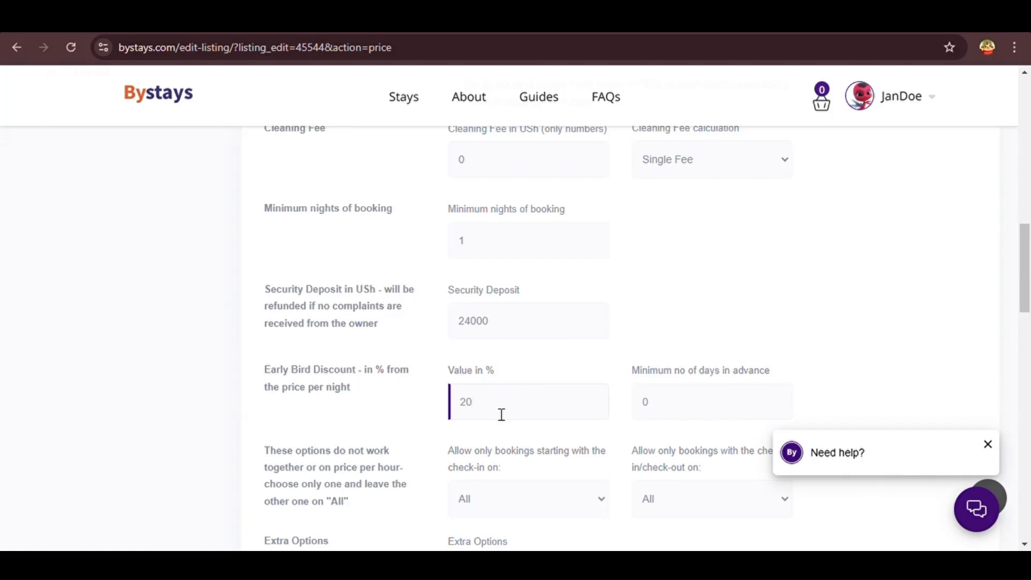
scroll(617, 400, down, 3)
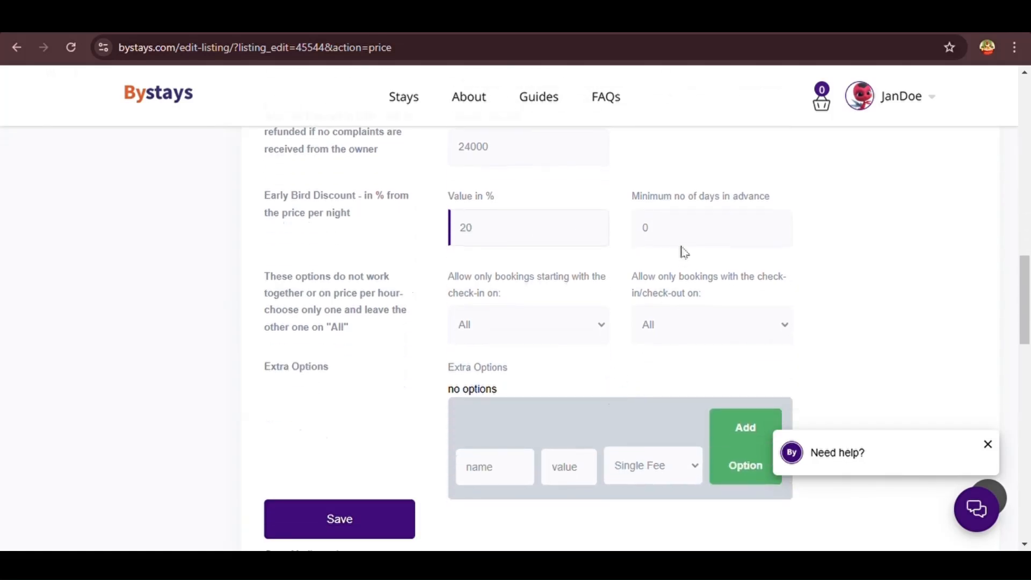
drag(778, 202, 633, 208)
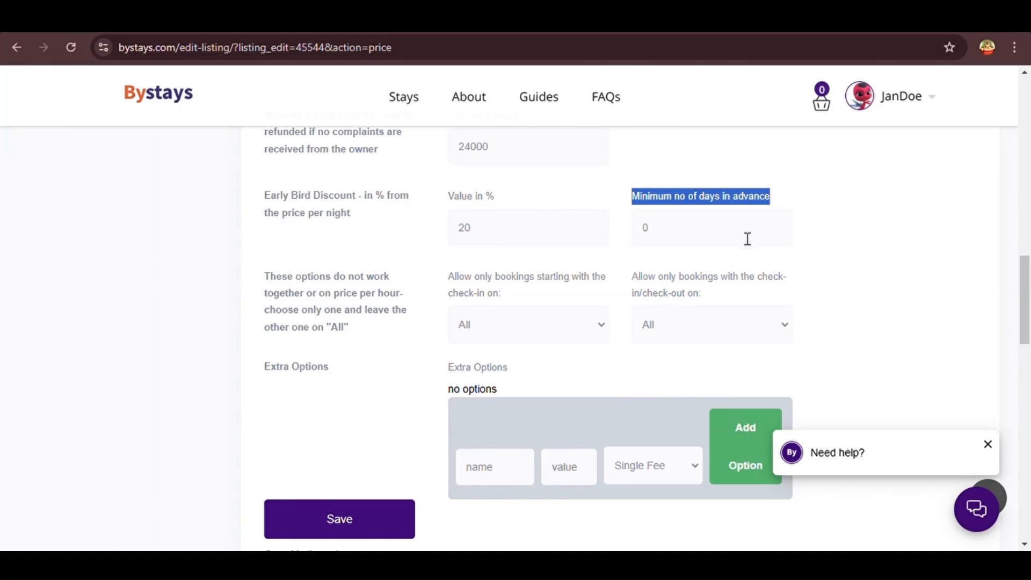
click(697, 243)
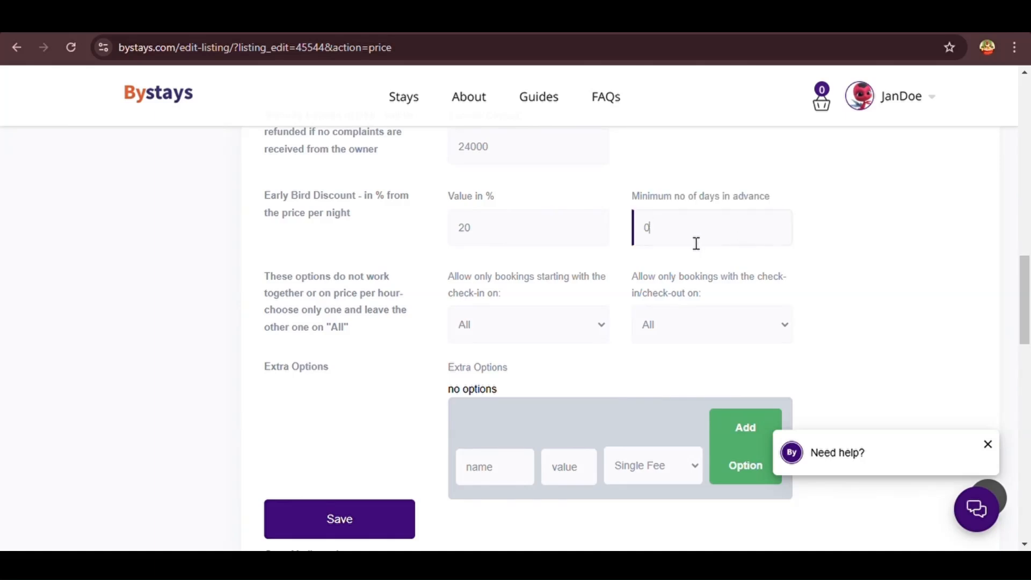
click(656, 264)
Review the booking-conflict note, check-in/check-out day restrictions and Extra Options
drag(357, 331, 263, 285)
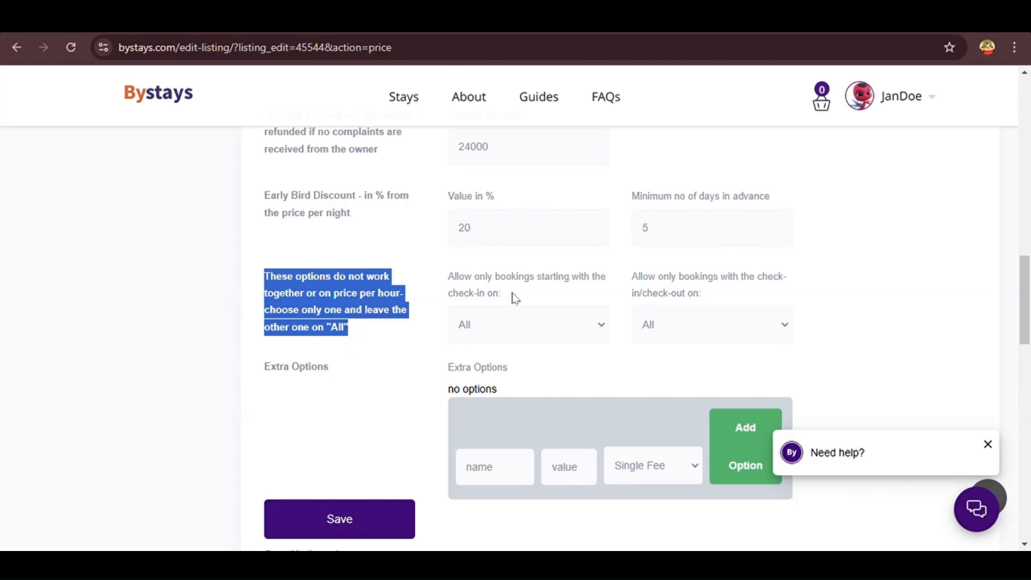
drag(515, 298, 441, 280)
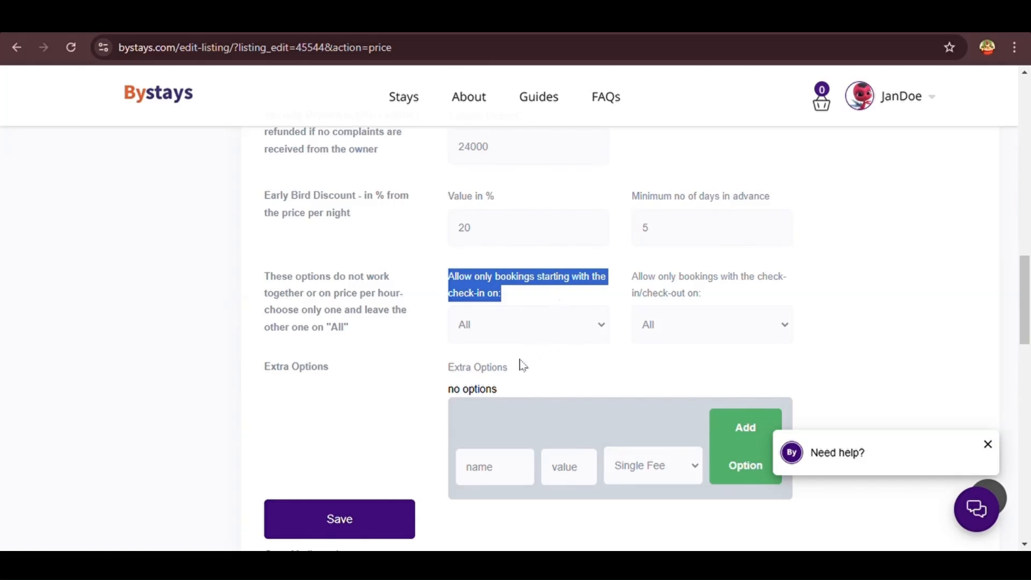
drag(710, 302, 621, 285)
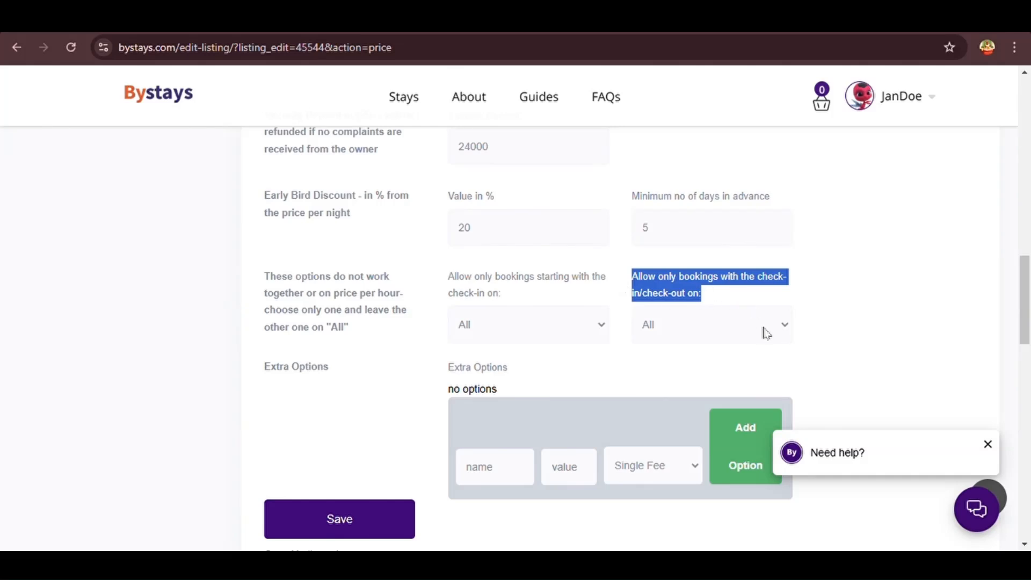
click(739, 365)
scroll(736, 364, down, 2)
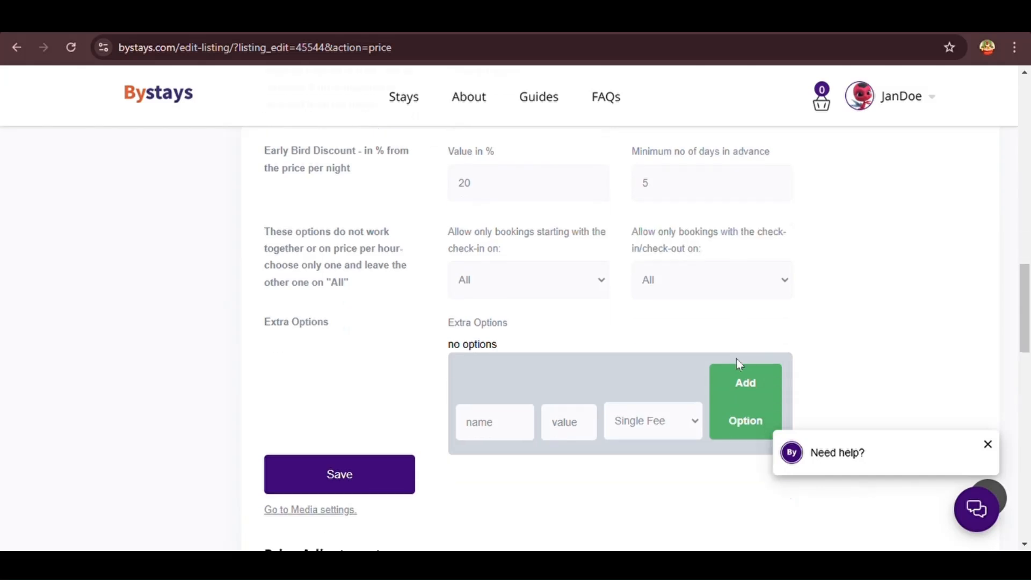
drag(504, 293, 437, 292)
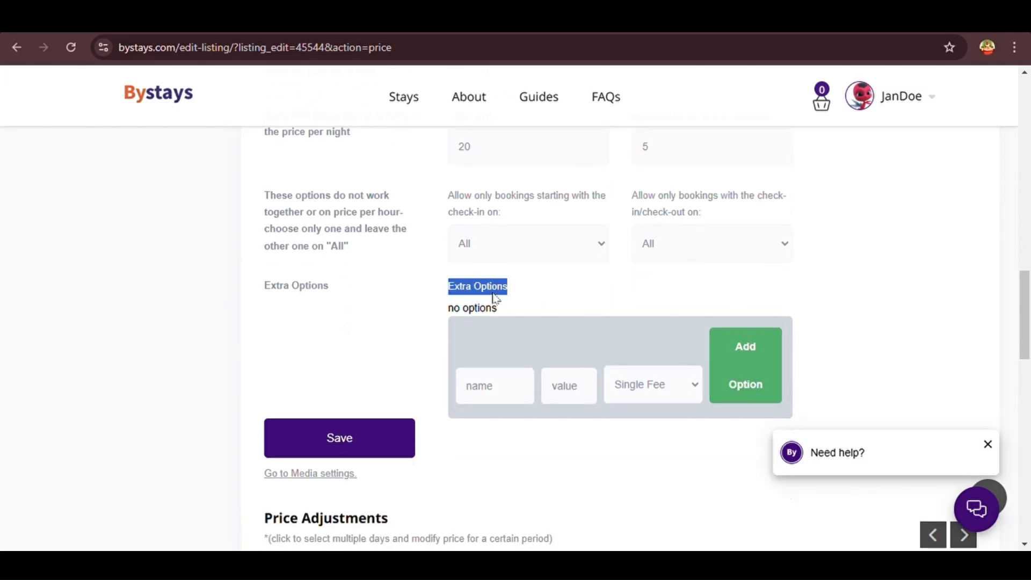
Add a Fishing extra option priced 50000, charged per night per guest
click(553, 320)
click(512, 407)
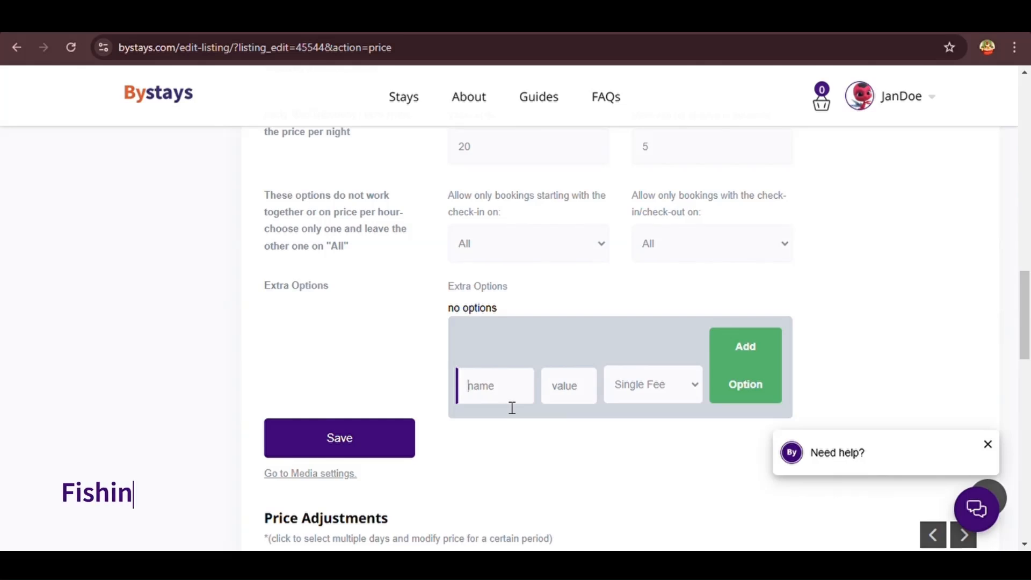
text(Fishing)
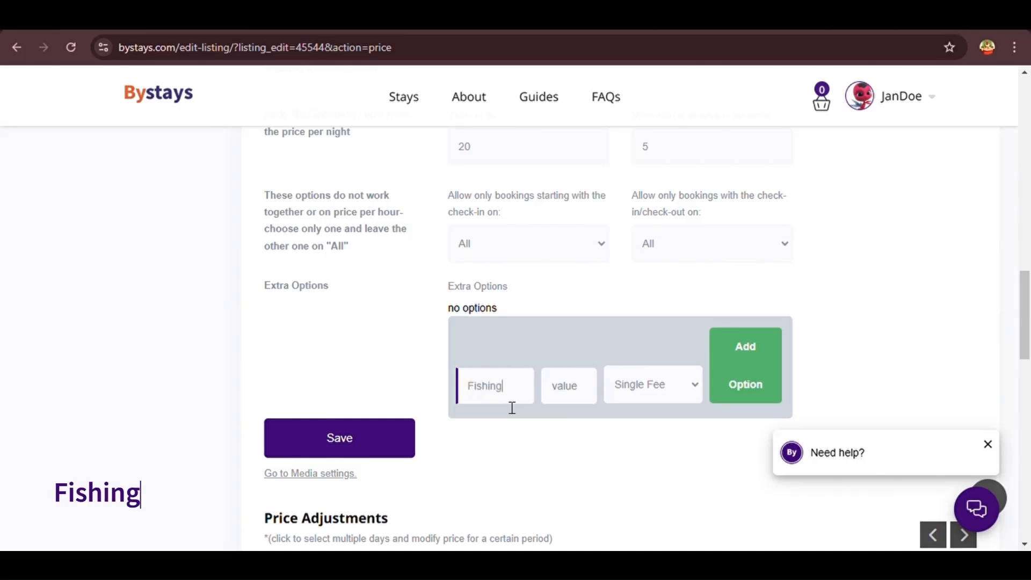
click(582, 400)
scroll(580, 400, down, 2)
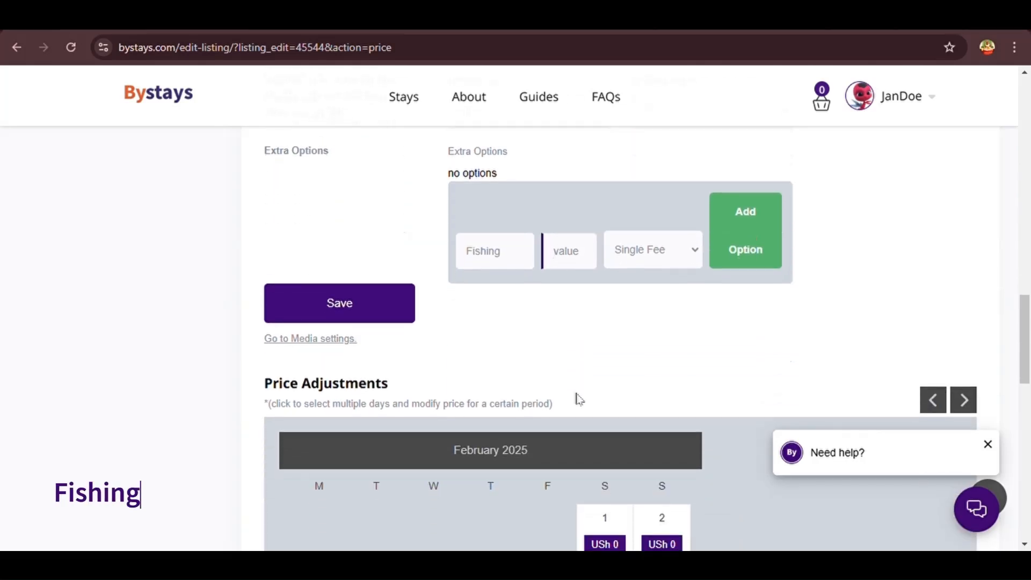
text(50000)
click(659, 249)
click(686, 342)
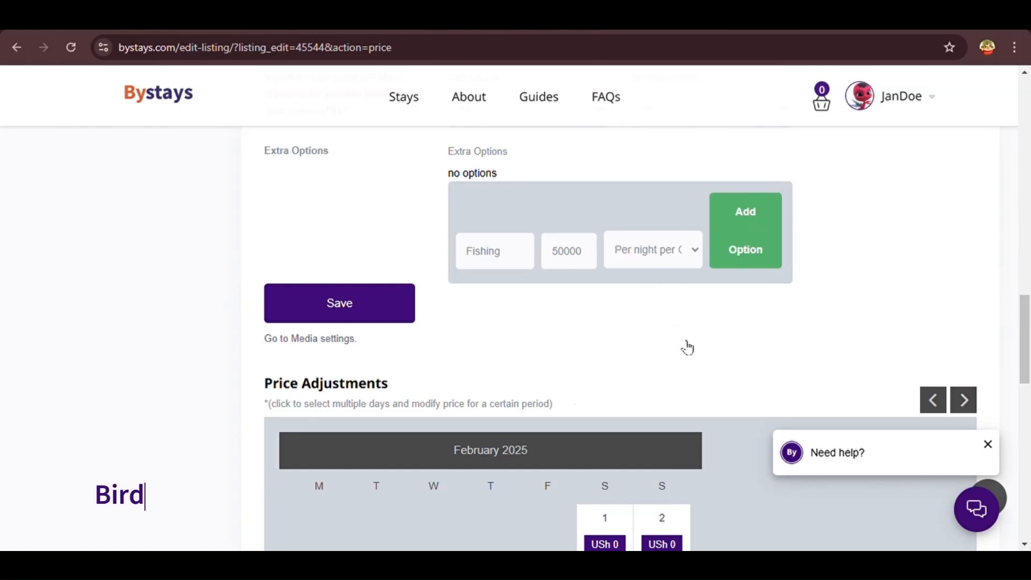
click(748, 221)
Add a Bird Watching extra option priced 100000
click(520, 297)
text(Bird)
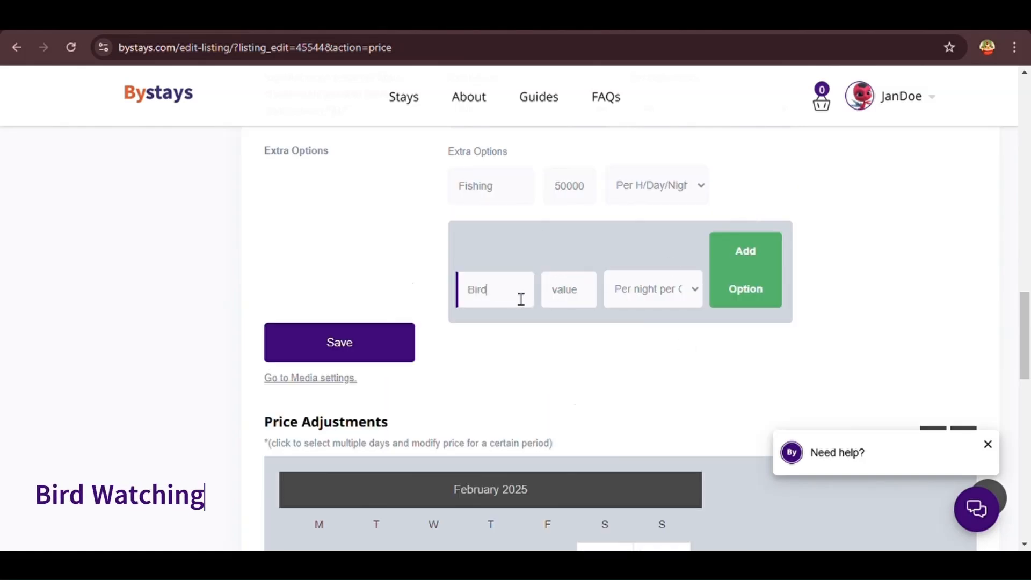
text( Watching)
click(589, 307)
text(100000)
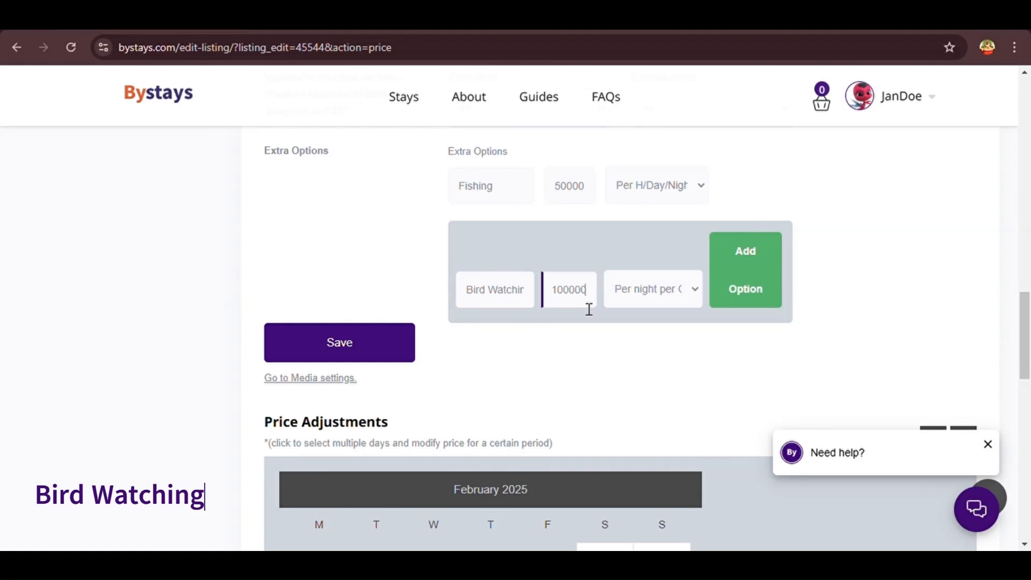
click(753, 281)
Add a Wildlife Exploration extra option priced 70000, charged per guest
click(492, 359)
text(Wildlofe)
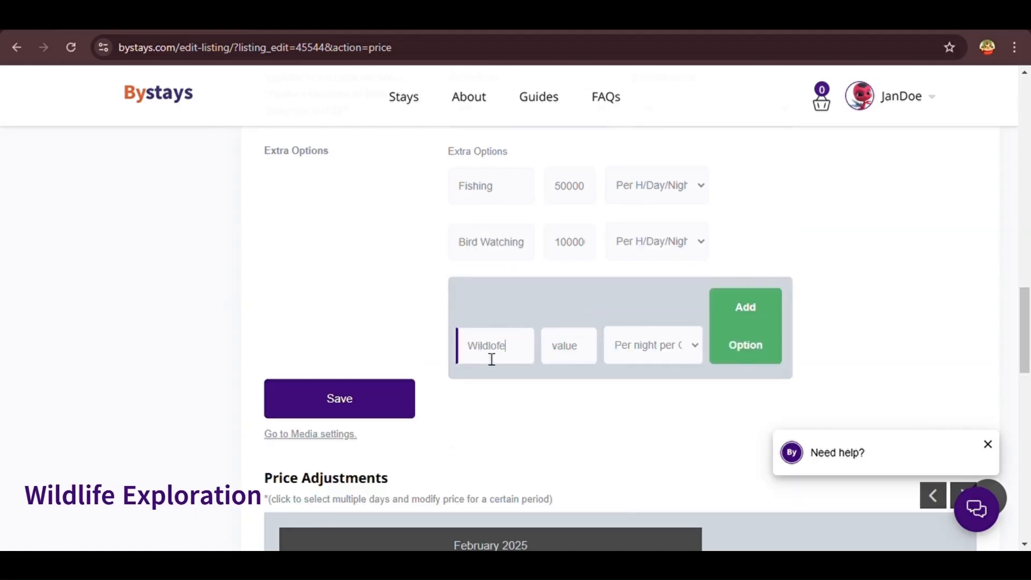
key(BackSpace)
key(BackSpace)
key(BackSpace)
text(ife Exploration)
click(595, 357)
text(70000)
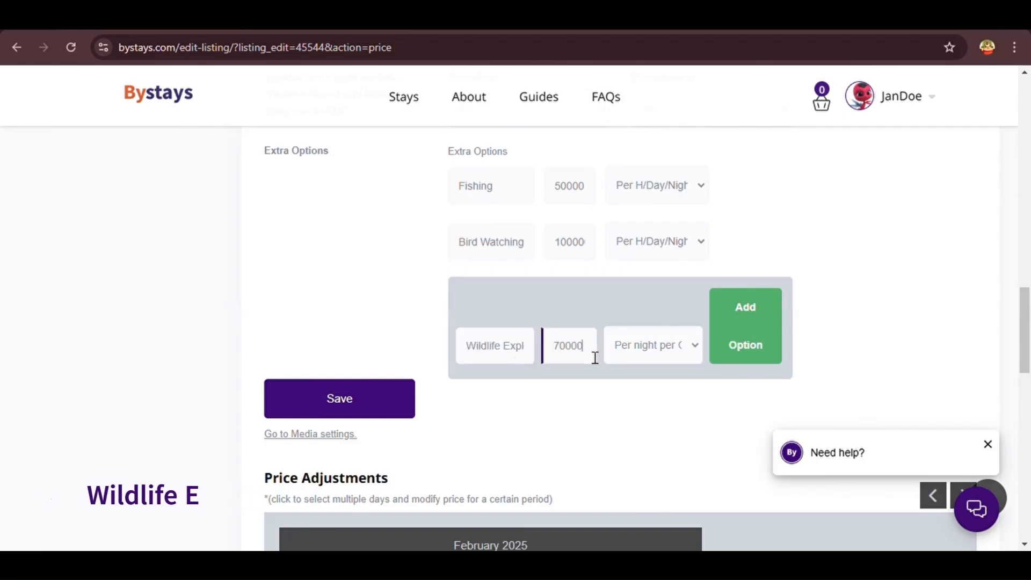
click(646, 352)
click(683, 414)
click(748, 342)
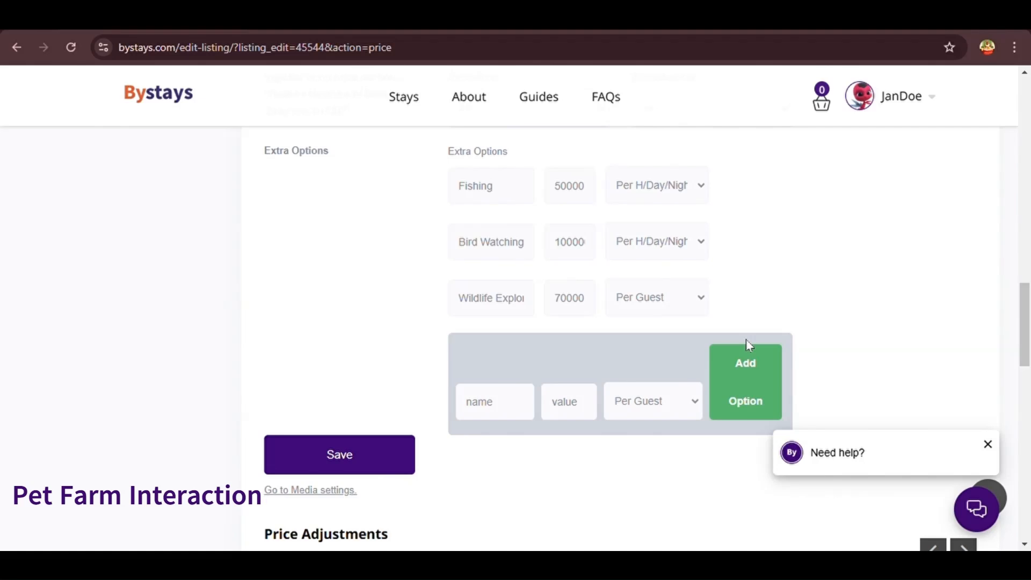
Add a Pet Farm Interaction extra option priced 40000 with a per-night fee
click(501, 406)
text(Pet)
key(BackSpace)
text(Interaction)
click(569, 401)
text(40000)
click(653, 401)
click(661, 457)
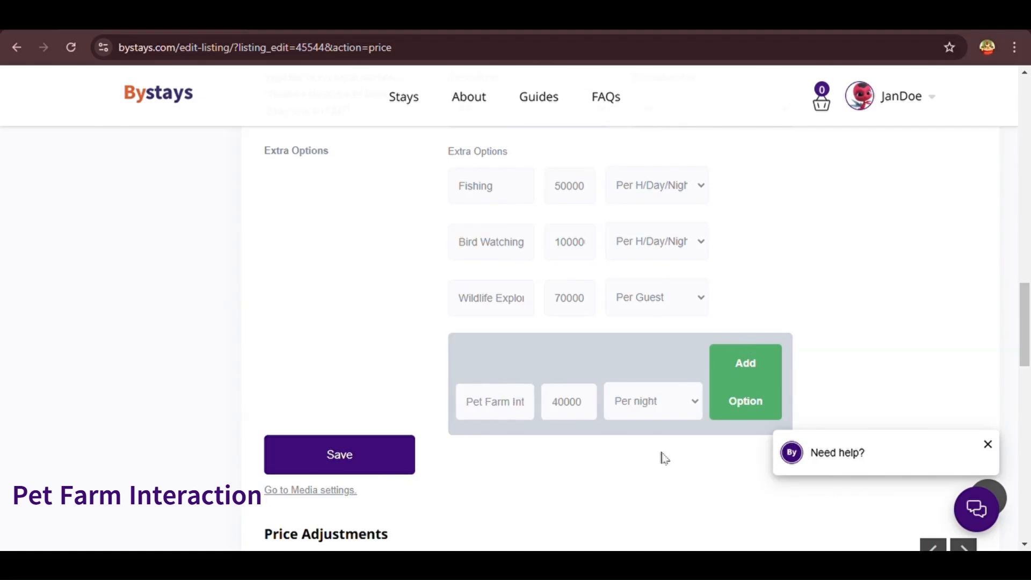
click(744, 387)
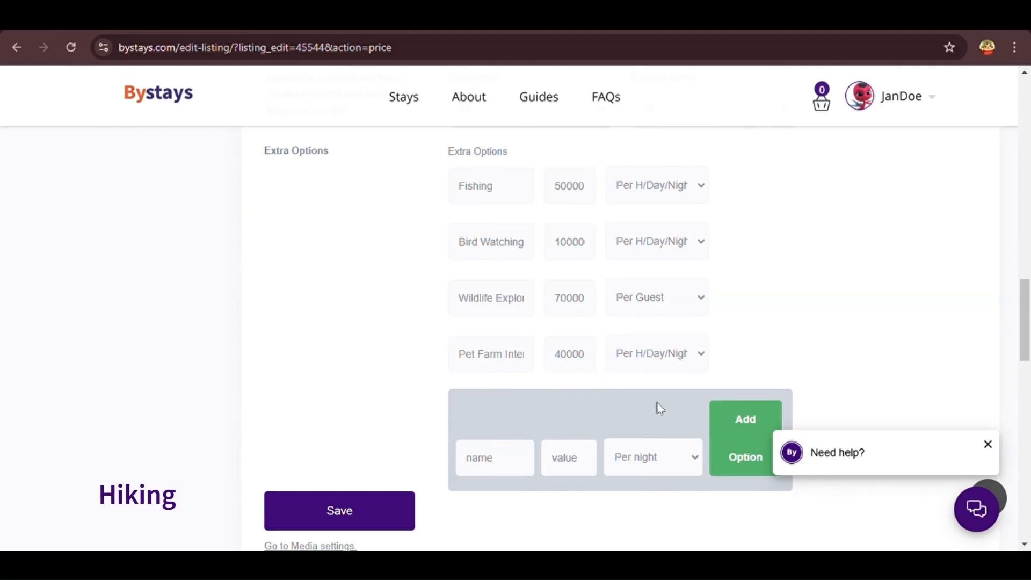
Add Hiking at 150000 and Bungee Jumping at 100000 as extra options
click(505, 472)
text(Hiking)
click(594, 463)
text(150000)
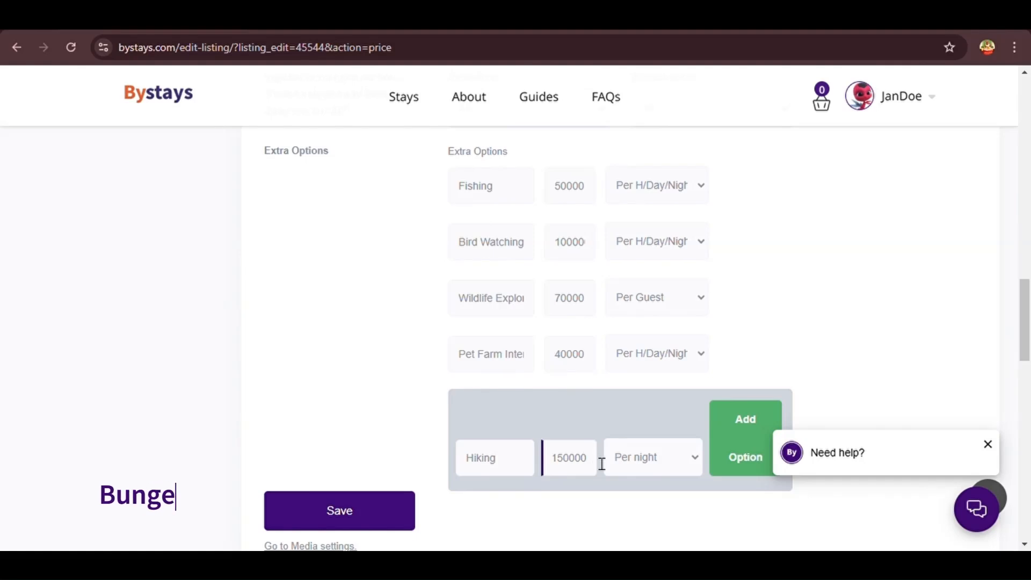
click(744, 437)
scroll(493, 324, down, 4)
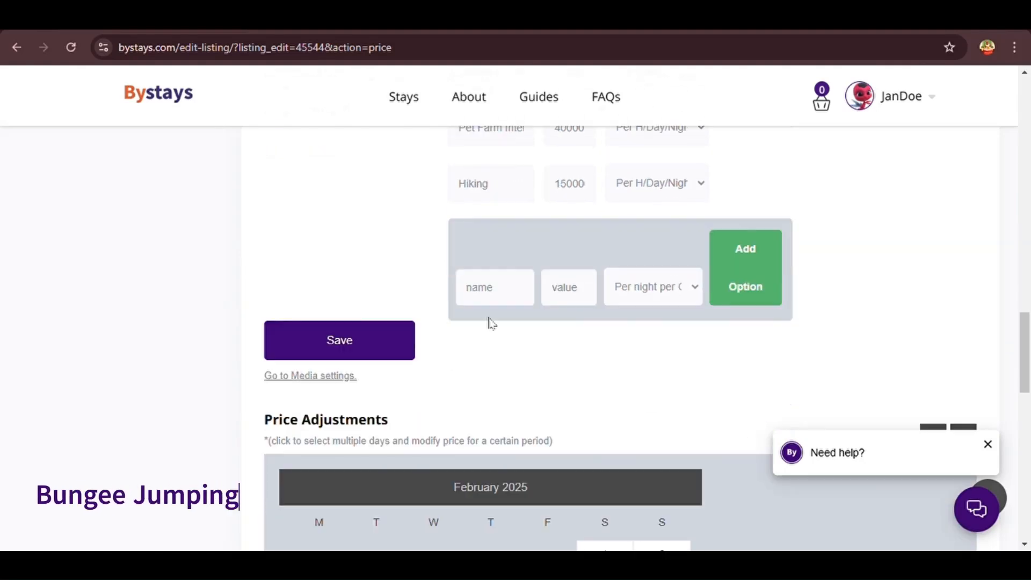
click(505, 306)
text(Bungee Jumpin)
text(g)
click(568, 299)
text(100000)
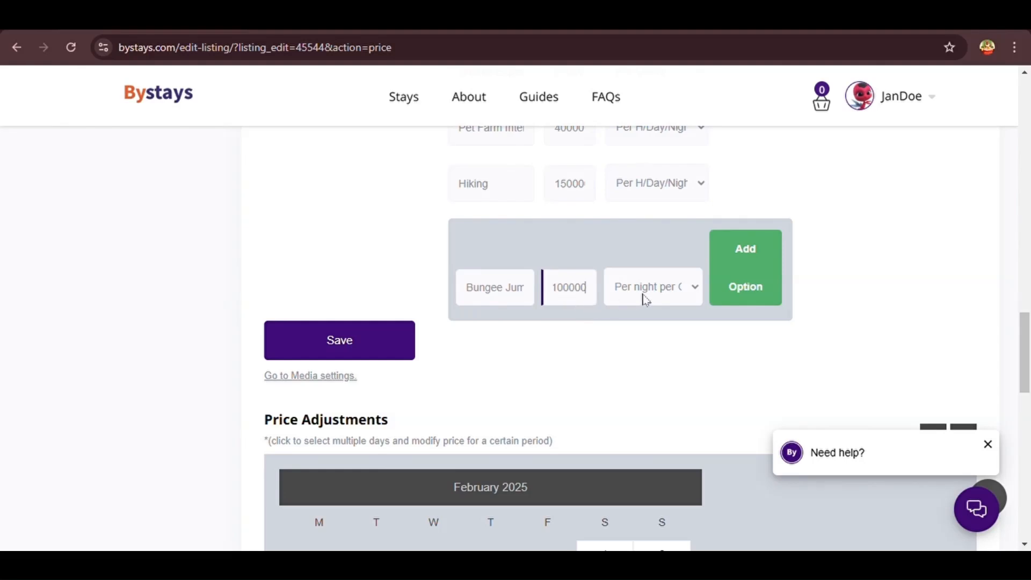
click(746, 279)
Review the Extra Options list and save the Price step
scroll(741, 244, up, 5)
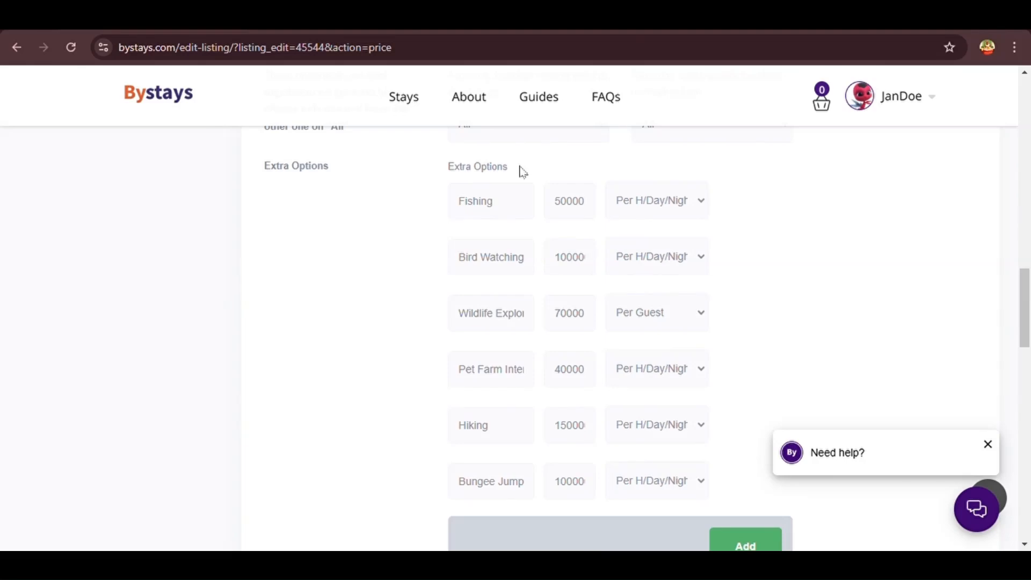
drag(524, 172, 436, 169)
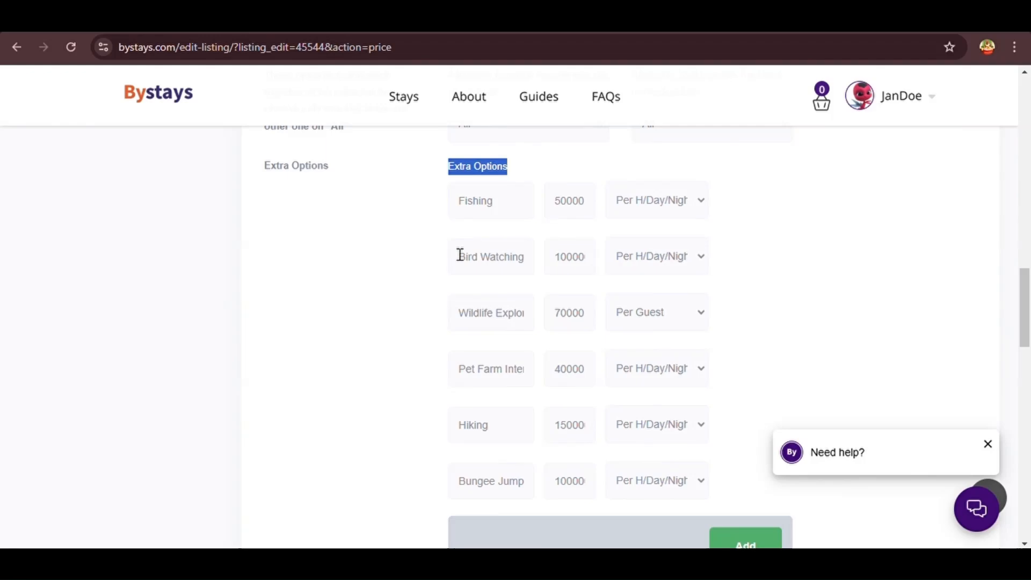
scroll(362, 421, down, 4)
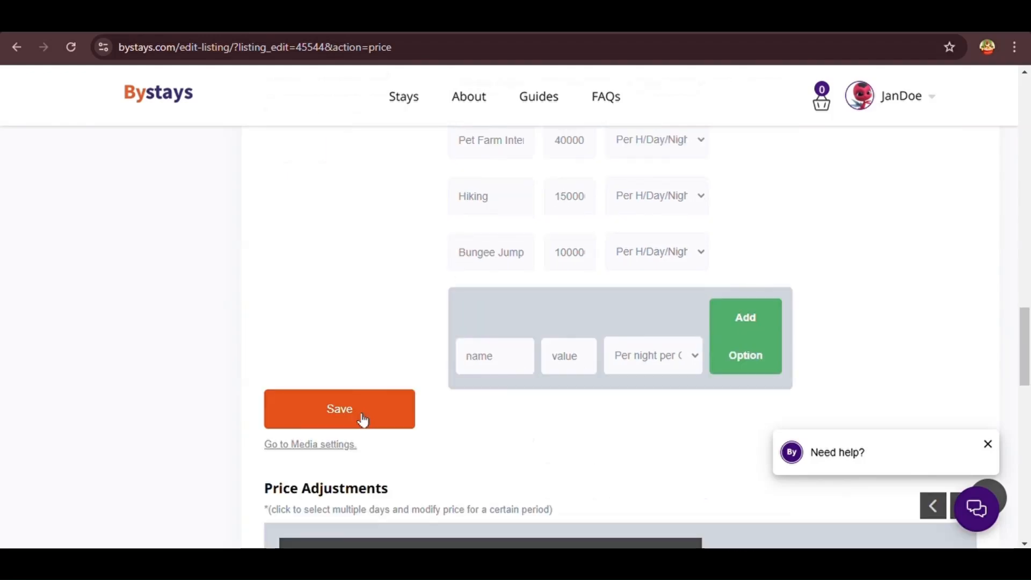
click(361, 421)
Upload thirteen listing photos from the computer into Listing Media via Select Media
scroll(379, 467, down, 4)
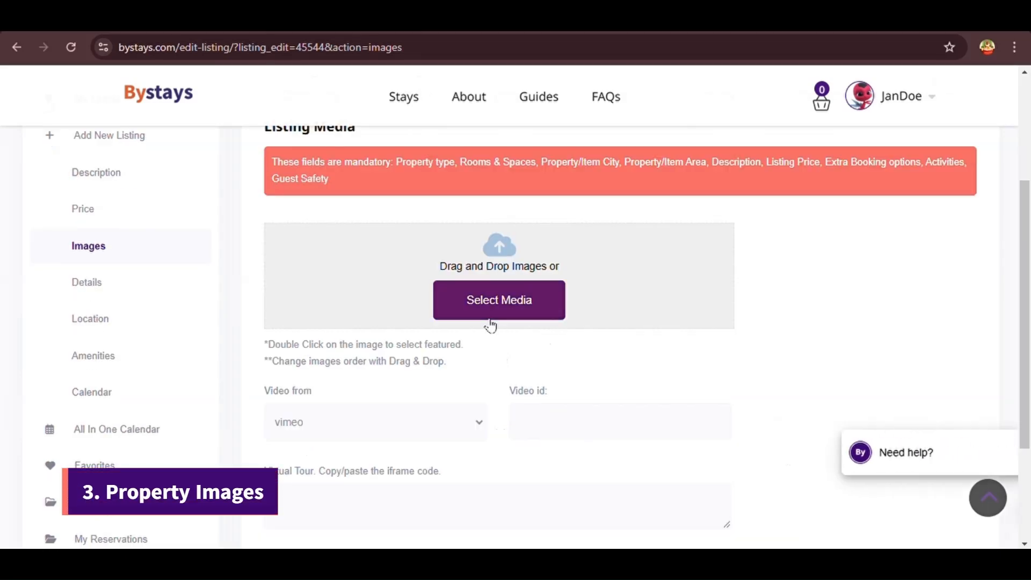
scroll(488, 325, up, 3)
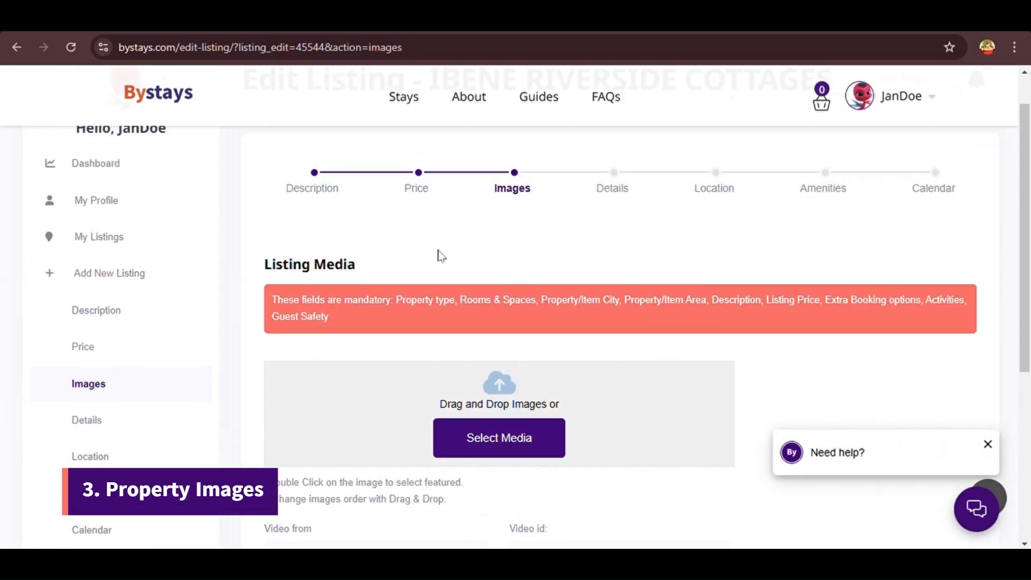
click(521, 453)
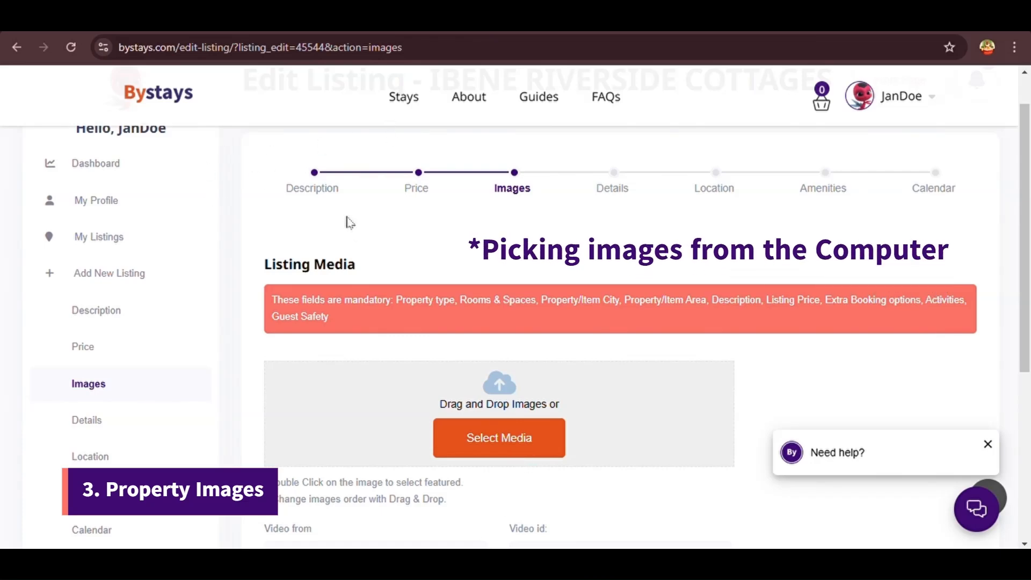
click(399, 341)
scroll(571, 387, down, 2)
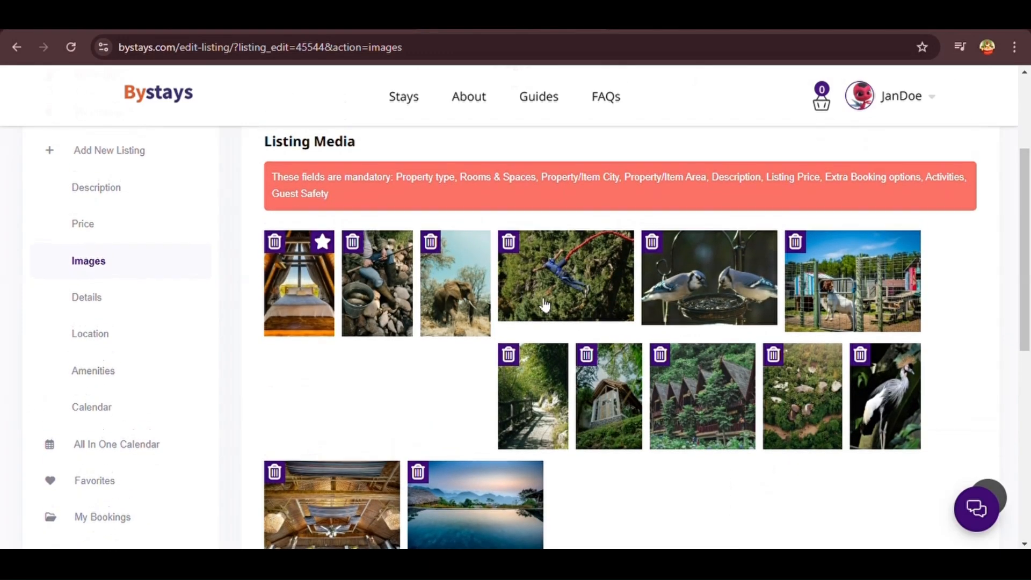
scroll(544, 301, down, 3)
Set Video from to youtube, then go to the IBENE RIVERSIDE COTTAGES tour video on YouTube
scroll(544, 303, down, 2)
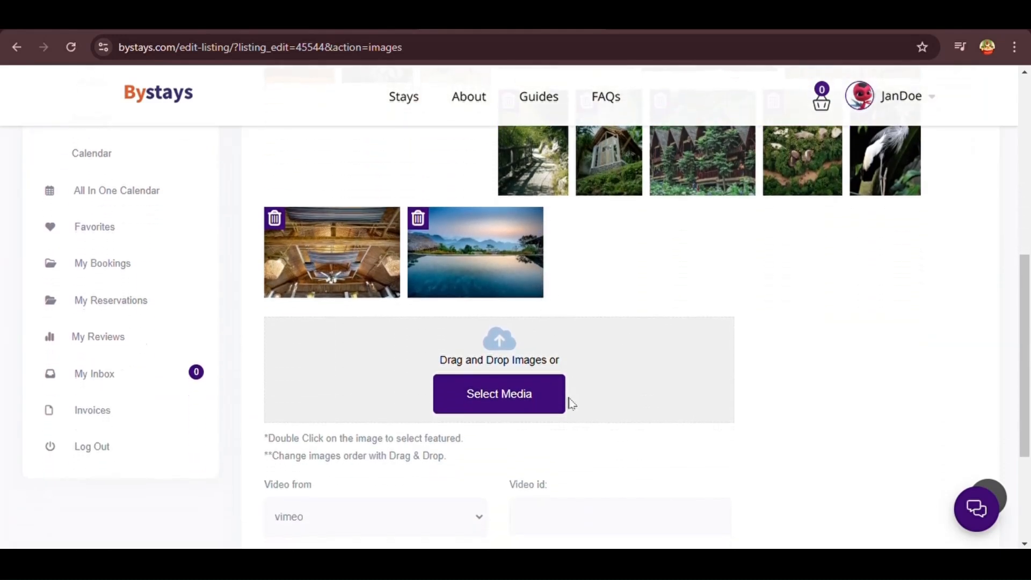
scroll(531, 436, down, 3)
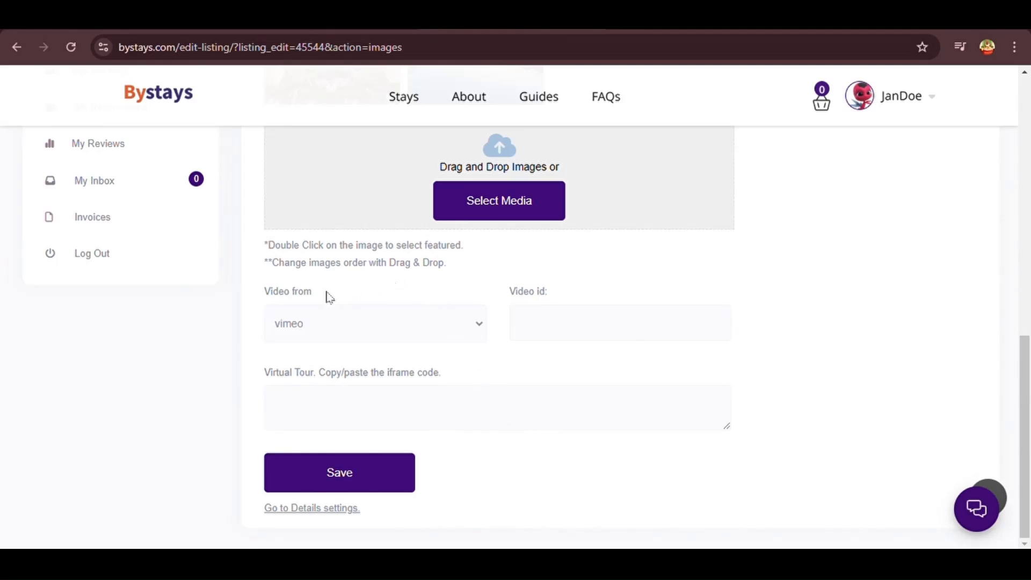
drag(330, 298, 263, 297)
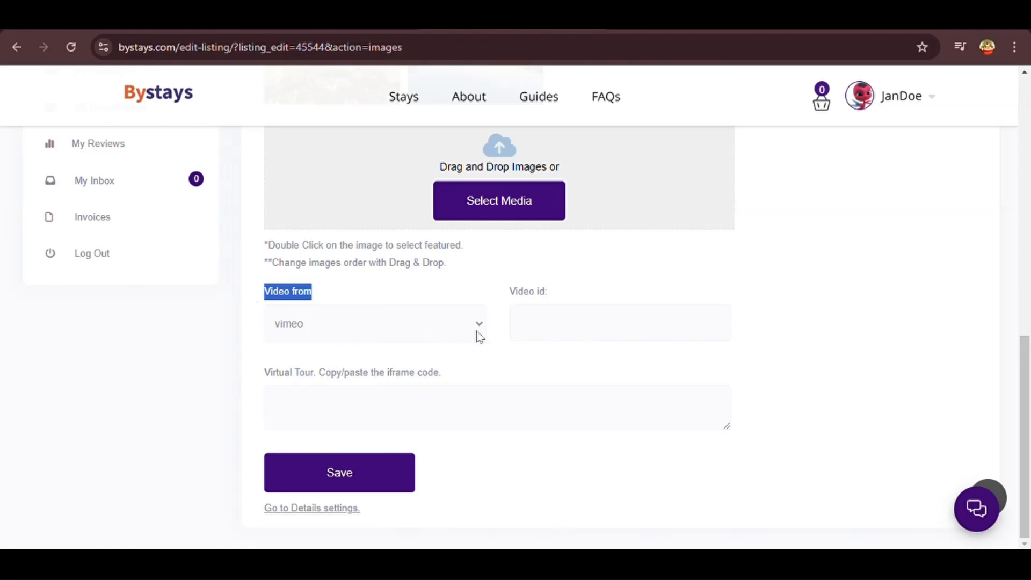
click(449, 376)
drag(557, 299, 504, 297)
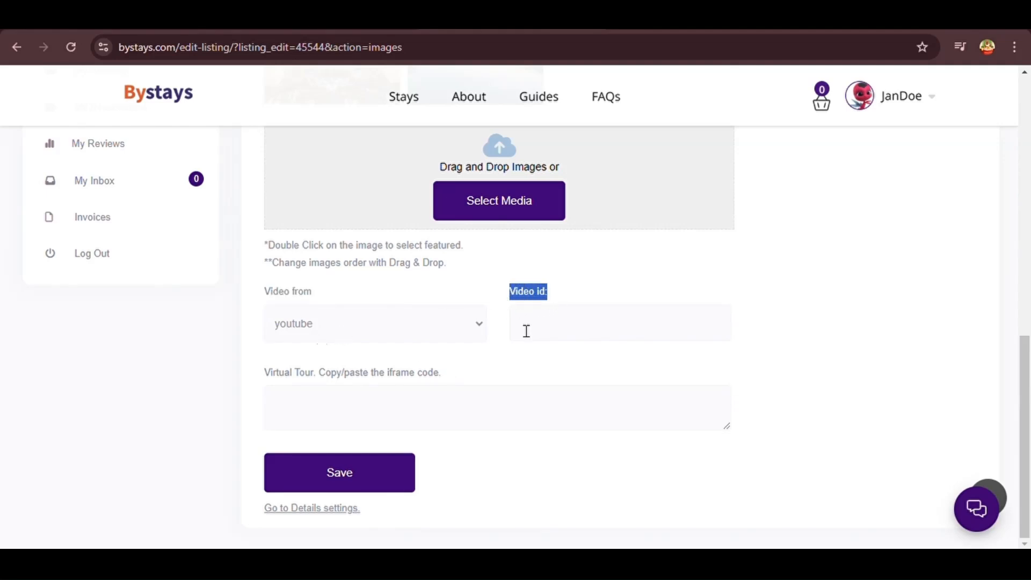
click(332, 32)
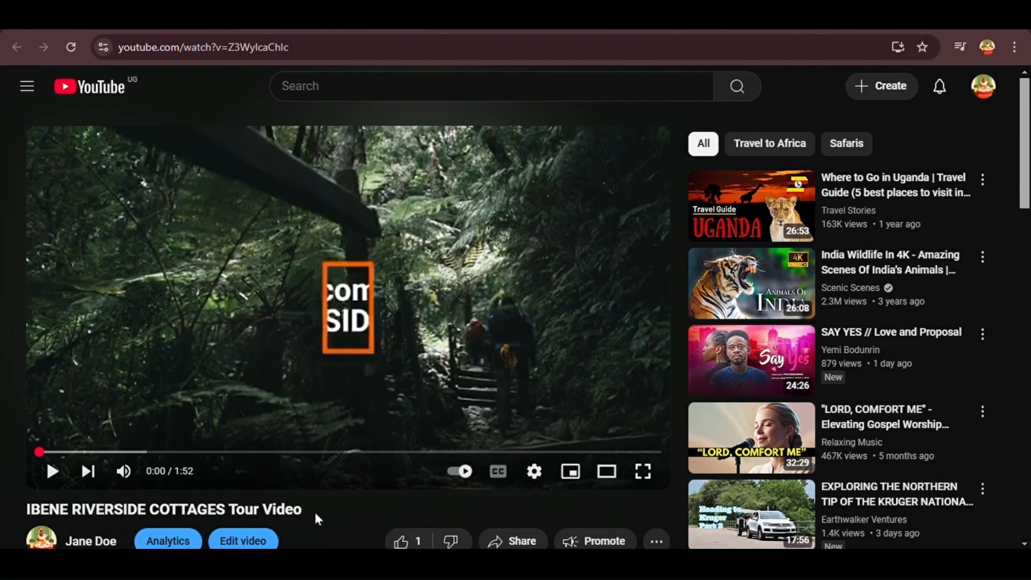
Select the tour video's ID after the '=' in its YouTube web address
drag(28, 509, 309, 514)
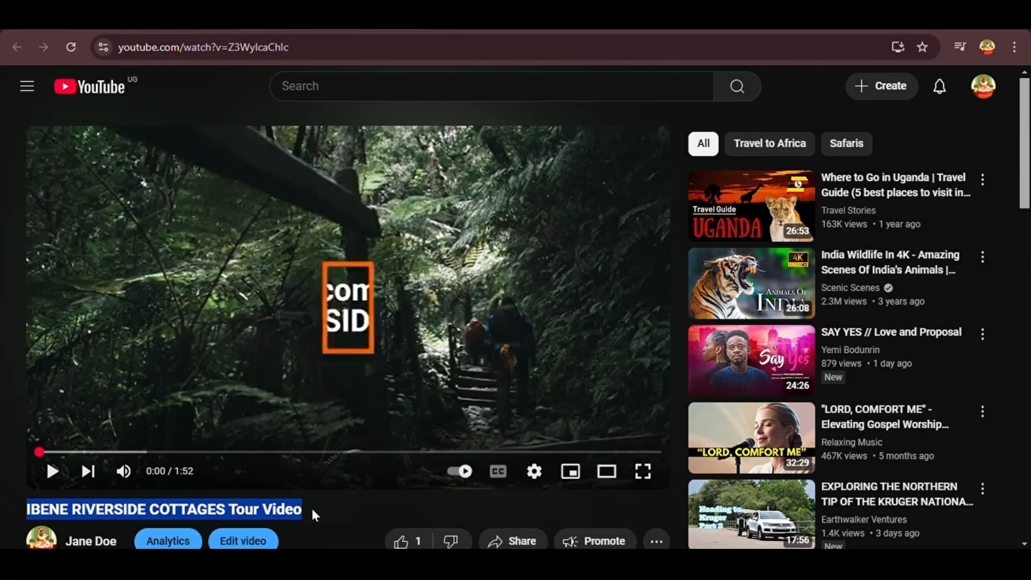
scroll(308, 524, down, 1)
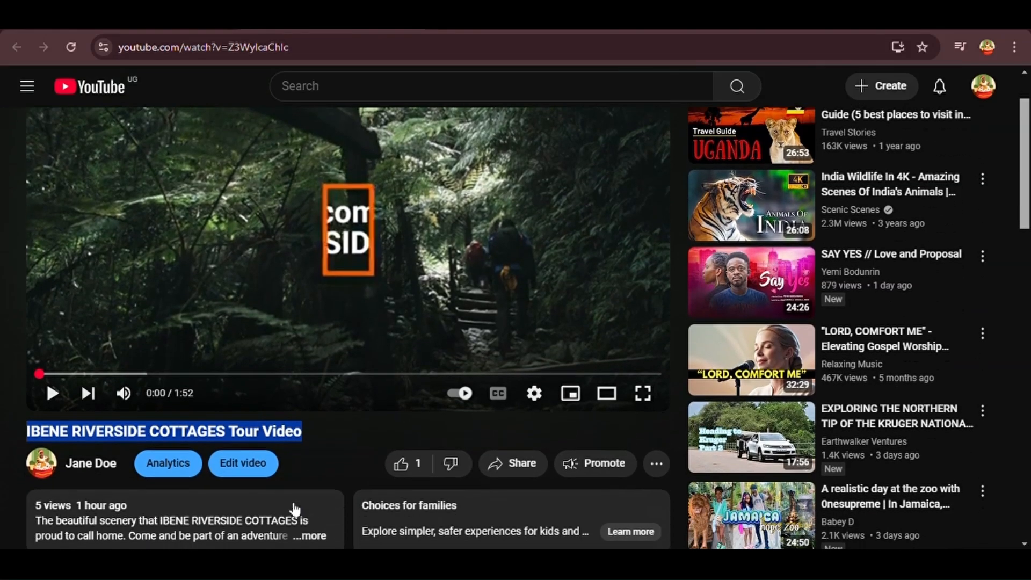
scroll(276, 440, up, 1)
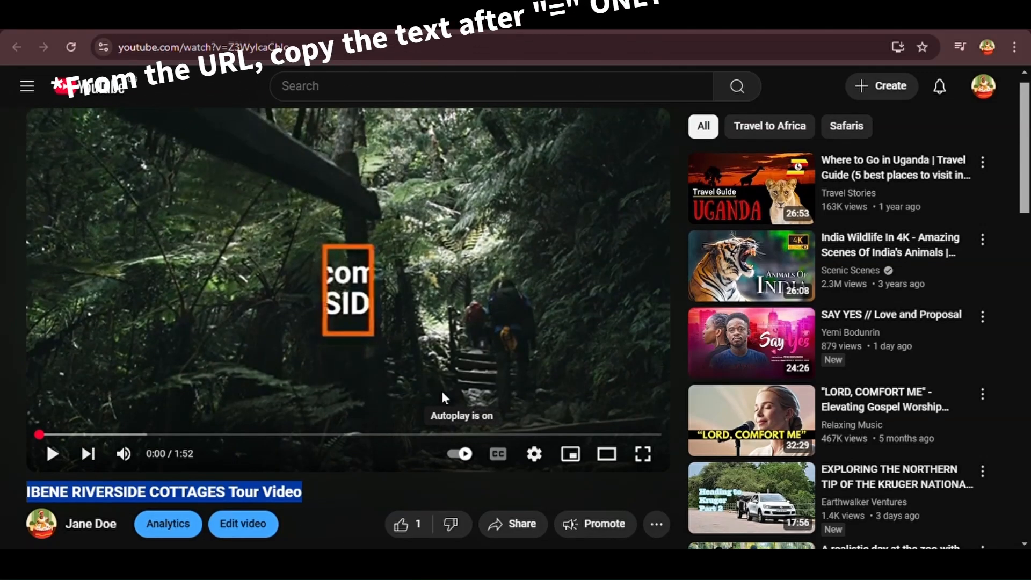
click(314, 58)
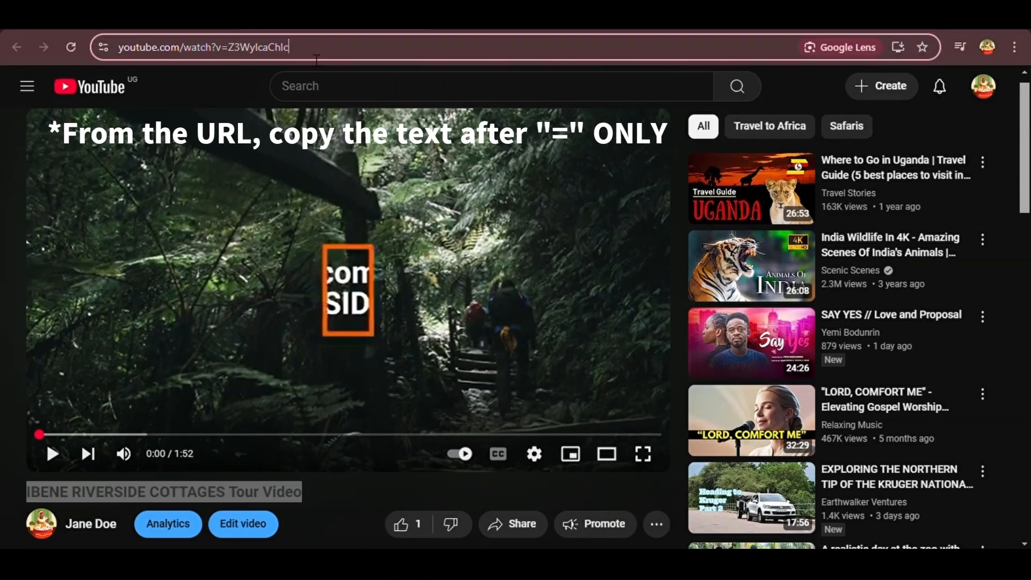
drag(293, 58, 237, 58)
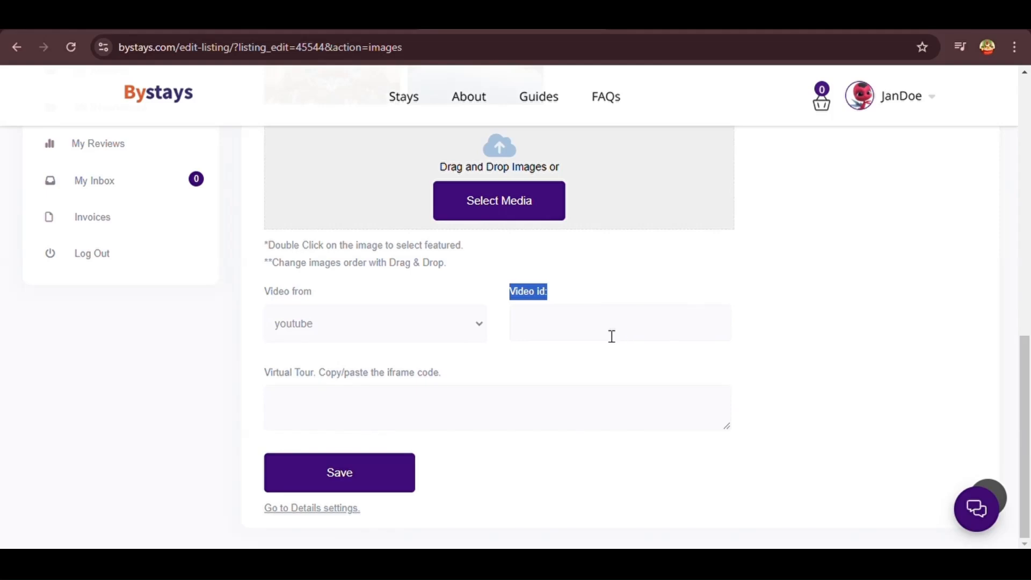
Paste video ID Z3WylcaChlc into Video id and save the Images step
click(584, 328)
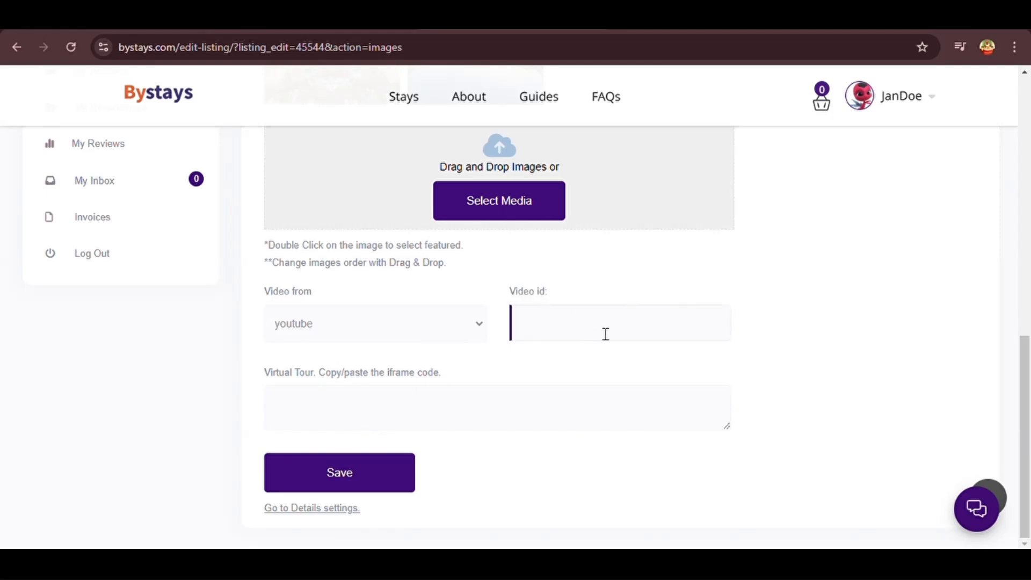
text(Z3WyIcaChIc)
drag(591, 333, 526, 334)
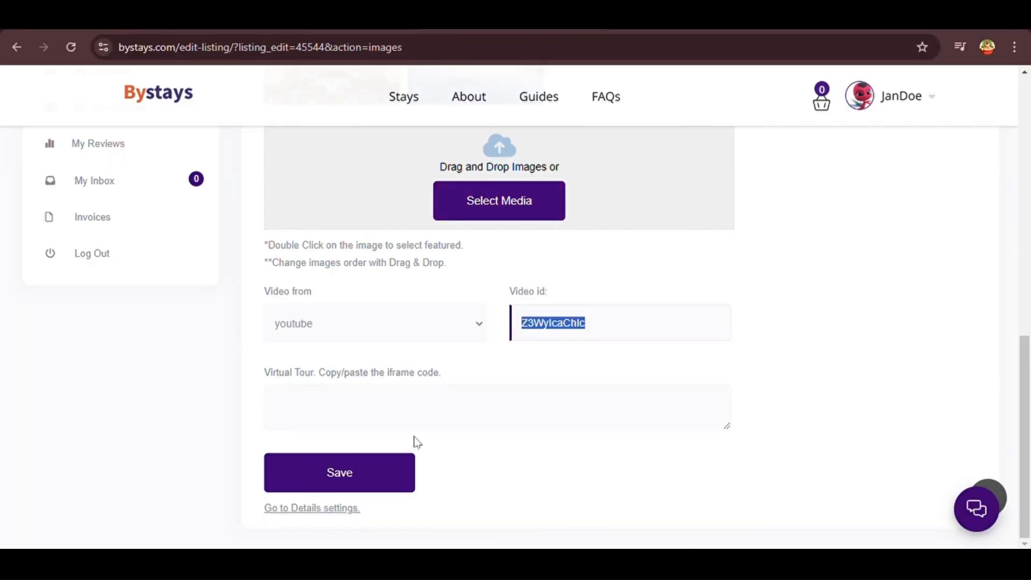
click(386, 472)
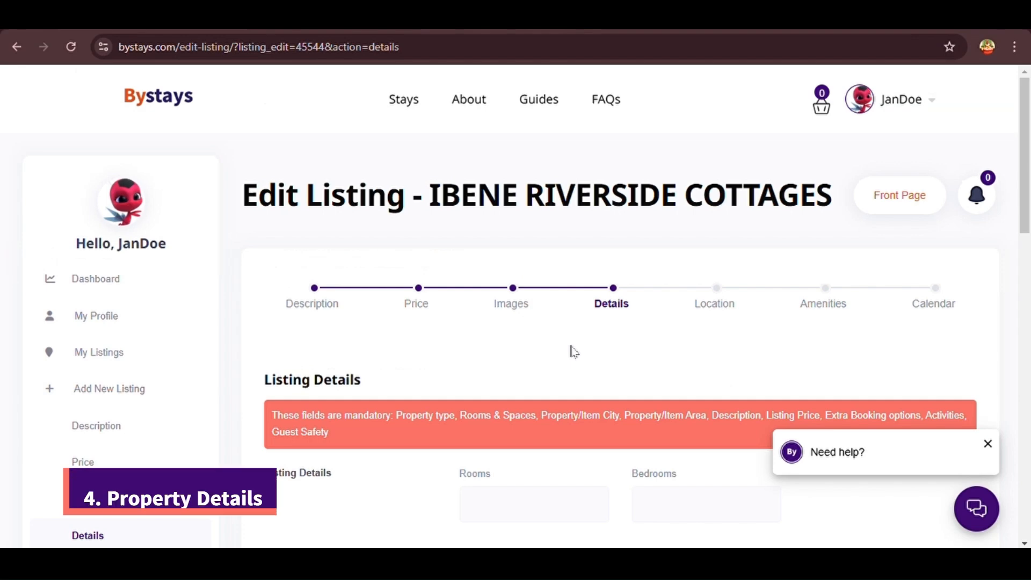
scroll(574, 352, down, 2)
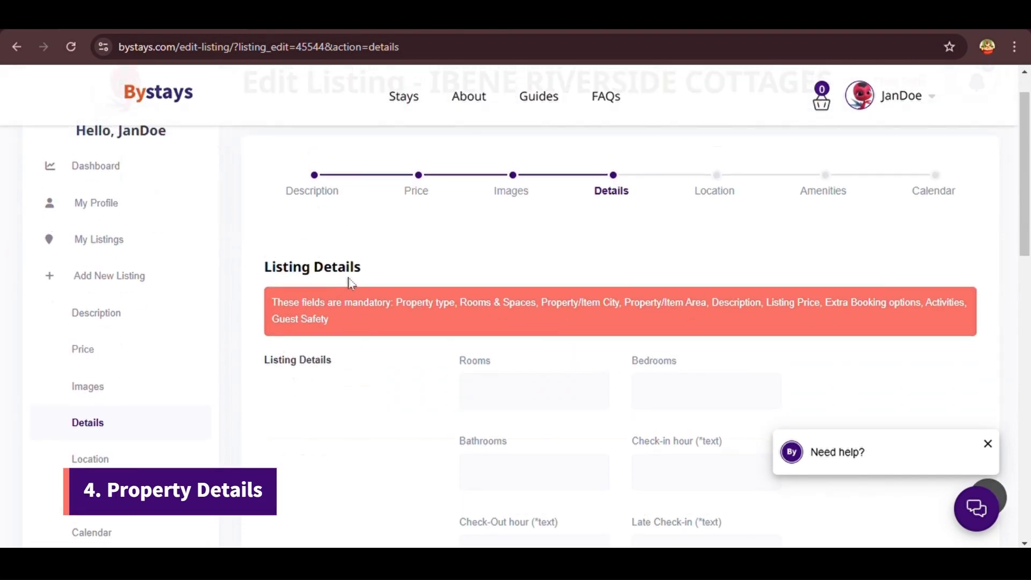
Enter 12 in the Rooms field
scroll(493, 266, down, 2)
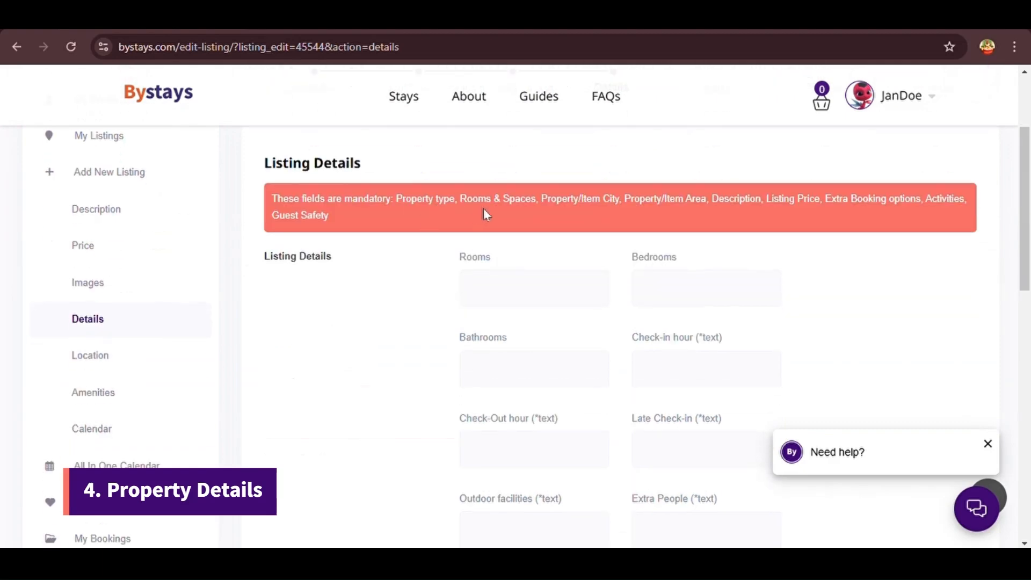
drag(494, 266, 449, 267)
click(495, 305)
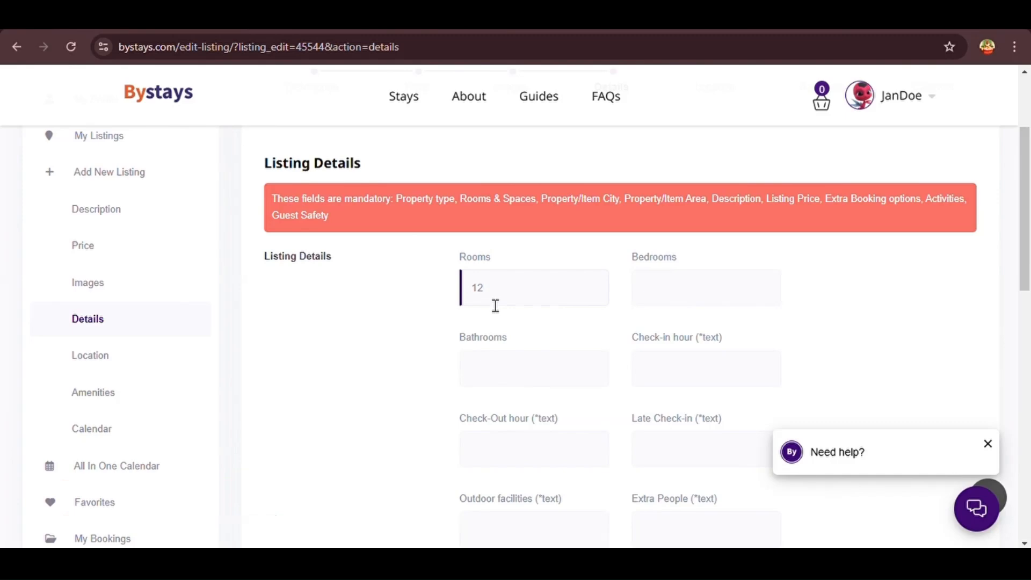
text(12)
click(675, 296)
Set Bedrooms to 12 and toggle Bedroom 1 to show its bed counts
scroll(543, 363, down, 1)
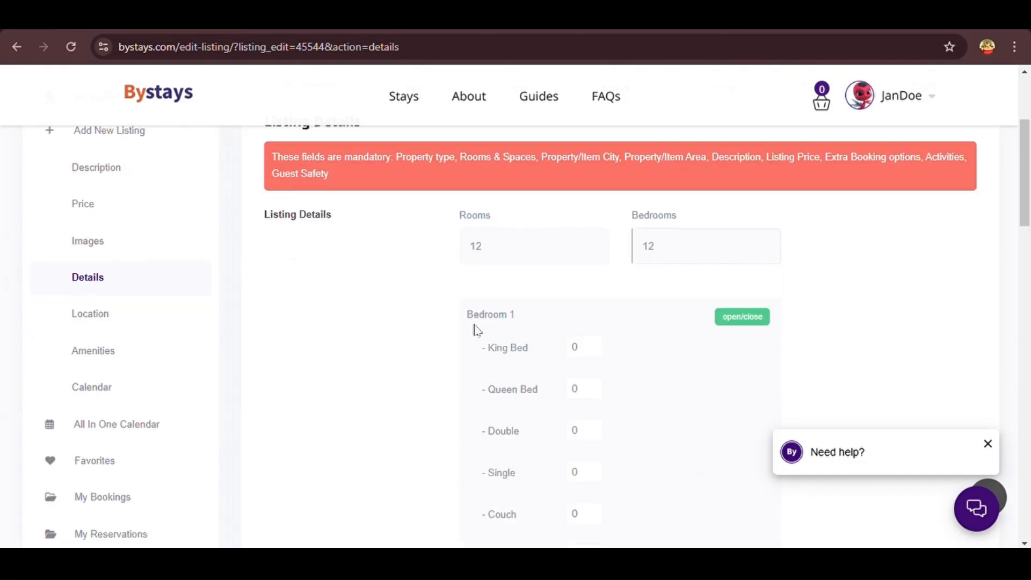
scroll(616, 356, down, 1)
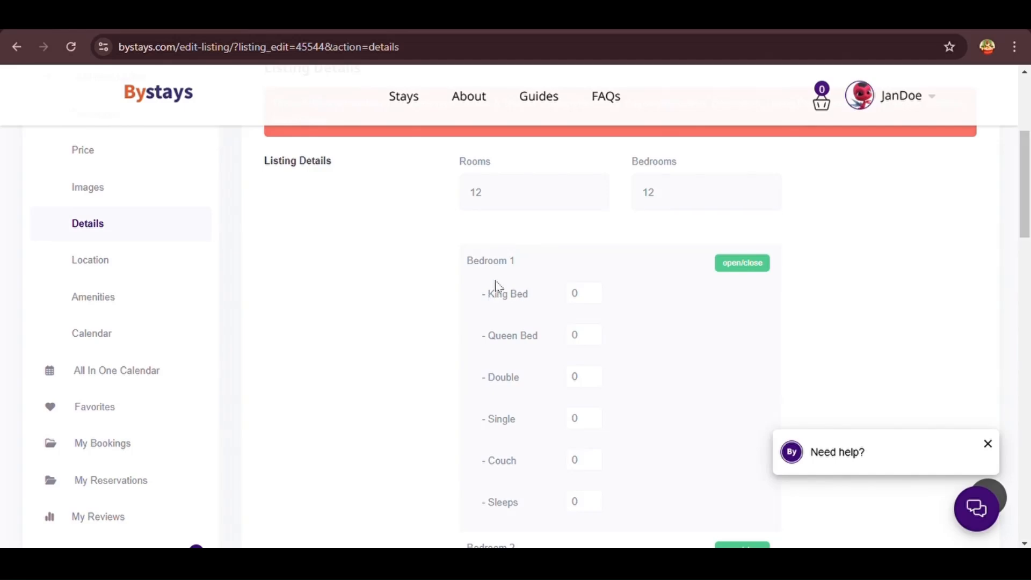
click(732, 267)
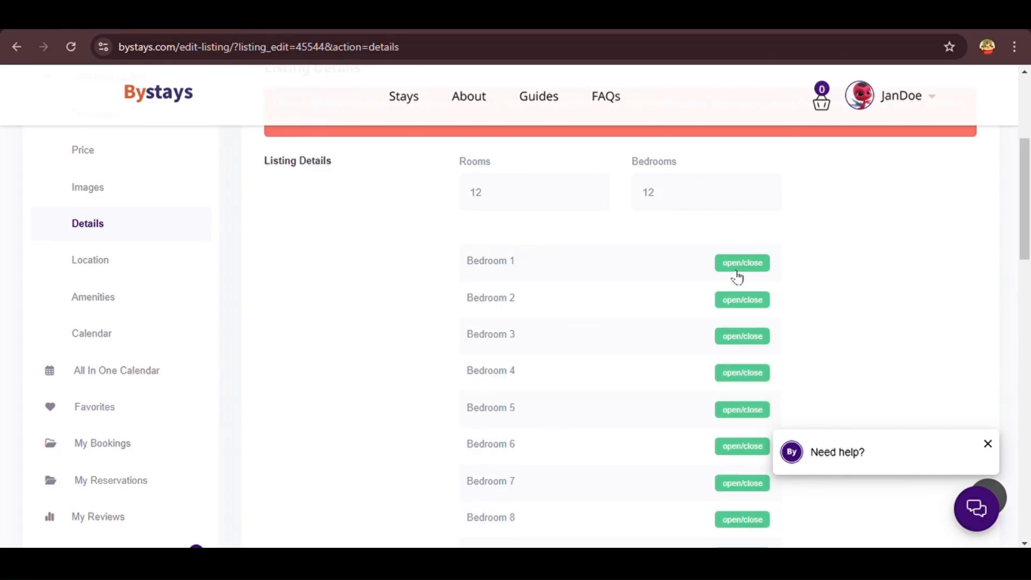
drag(696, 171, 636, 166)
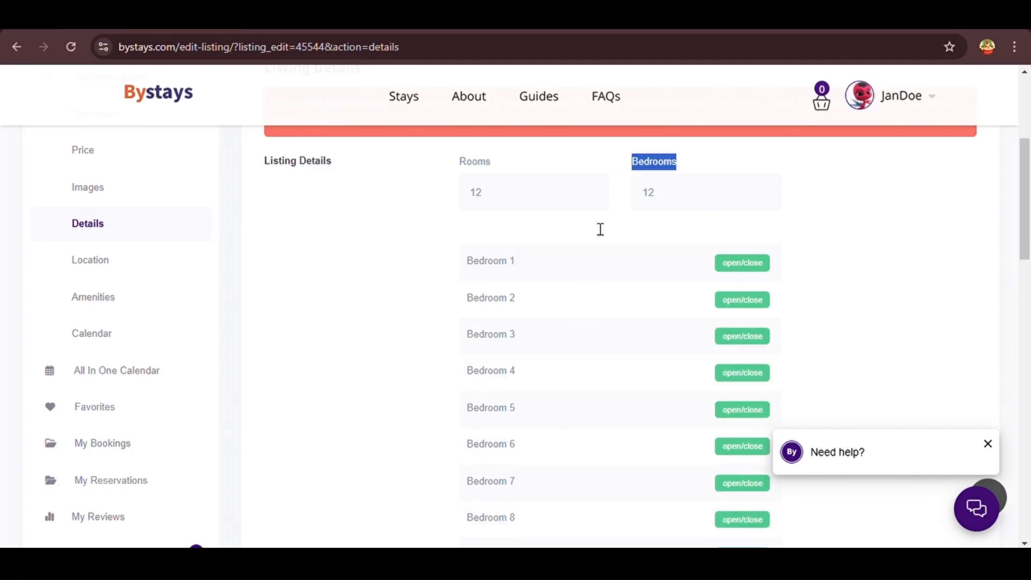
scroll(456, 472, down, 4)
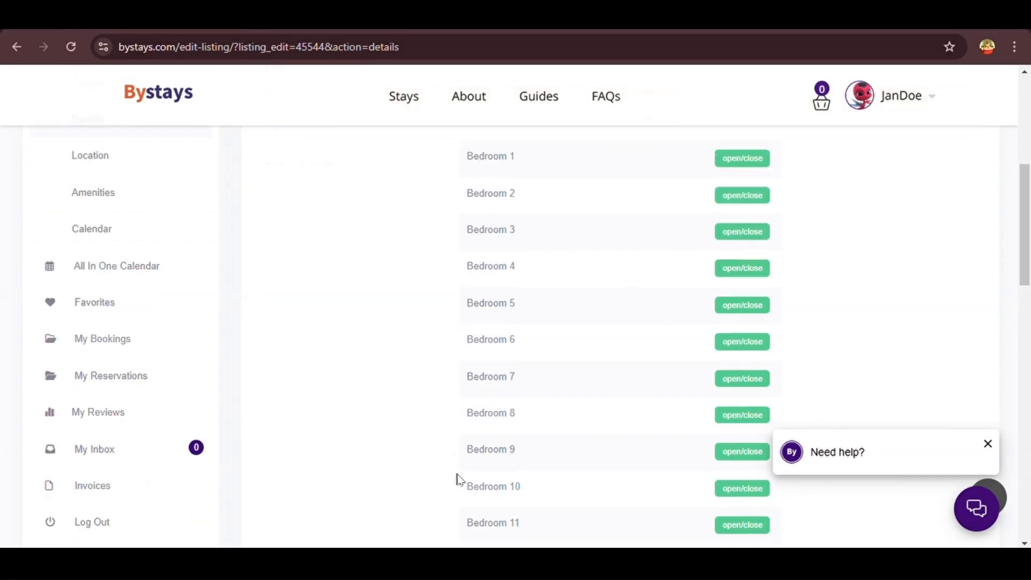
scroll(473, 493, up, 5)
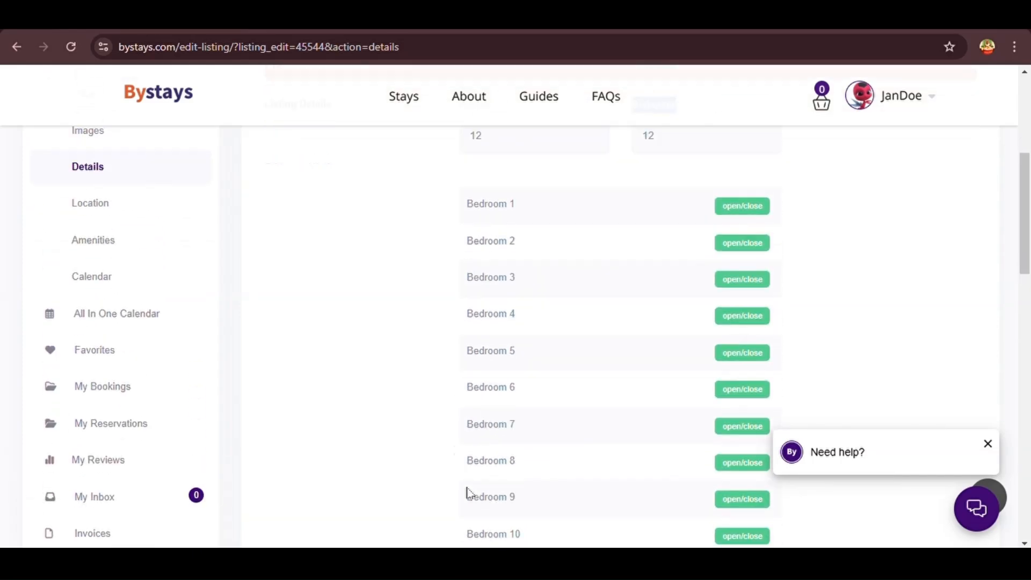
click(718, 280)
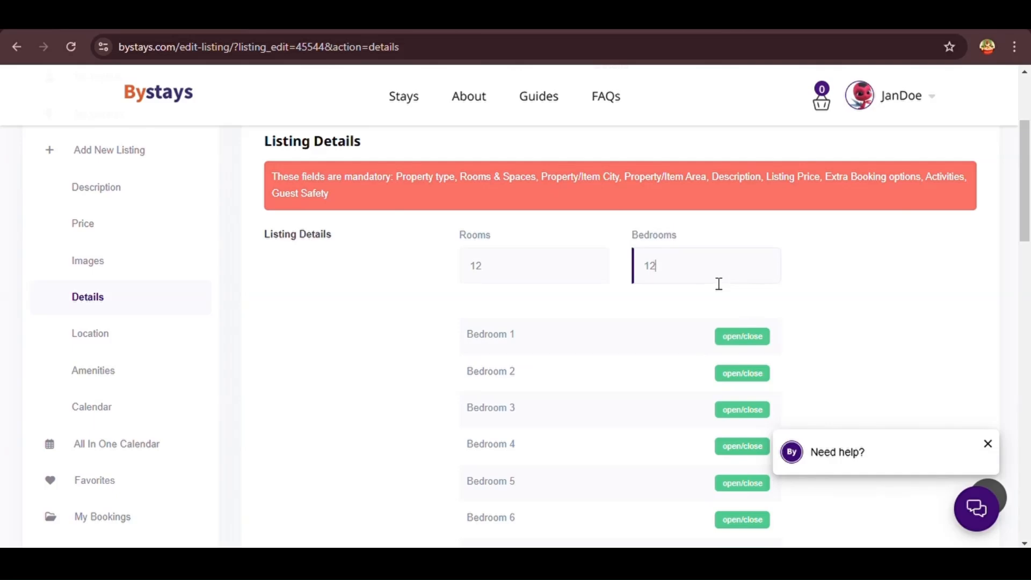
scroll(843, 308, down, 1)
Give Bedroom 1 one King bed and one couch
click(741, 292)
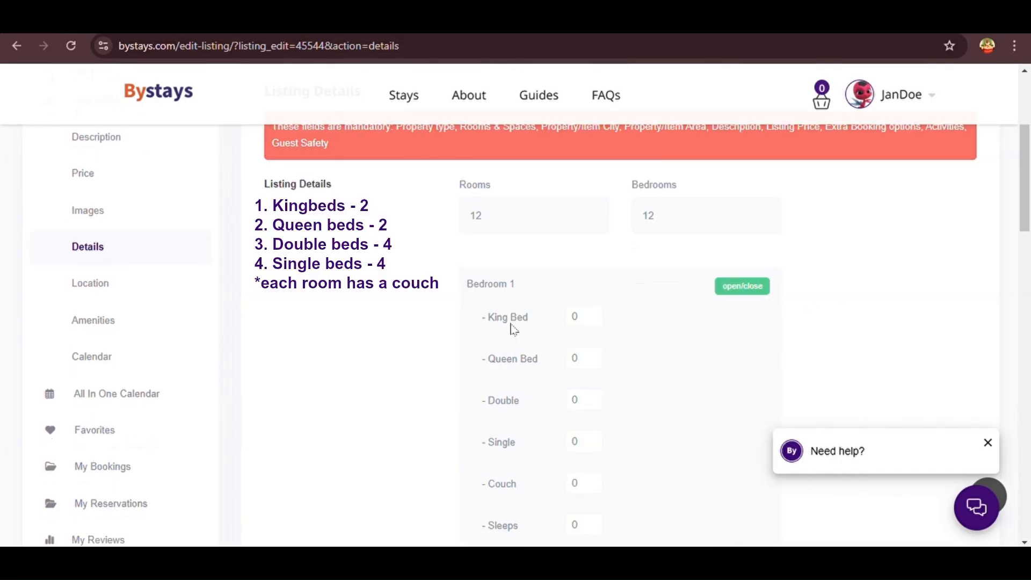
click(587, 325)
text(1)
scroll(587, 325, down, 2)
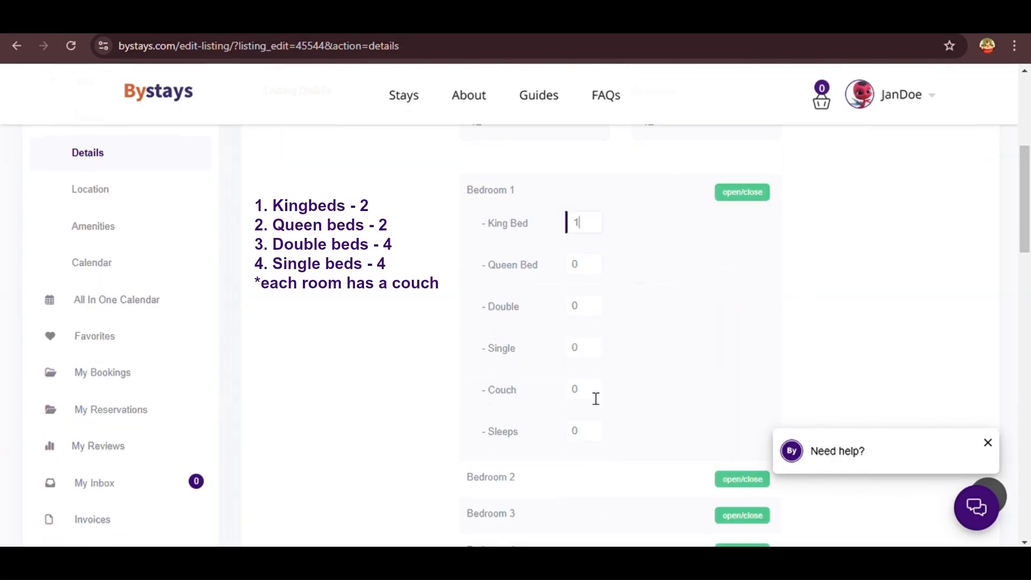
click(596, 398)
text(1)
scroll(698, 380, down, 2)
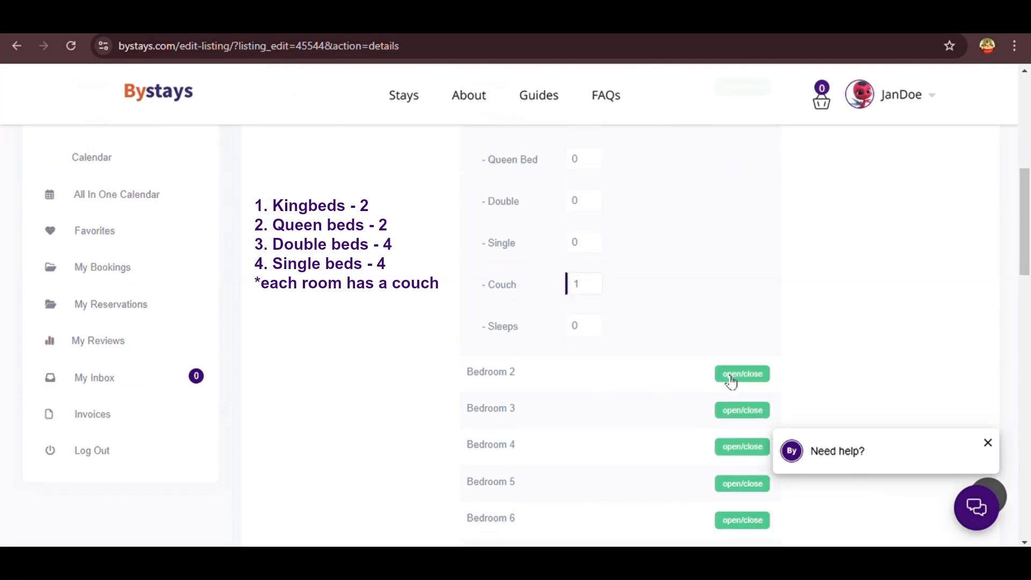
click(733, 381)
scroll(732, 381, up, 2)
click(752, 198)
Give Bedroom 2 one King bed and one couch
click(587, 265)
text(1)
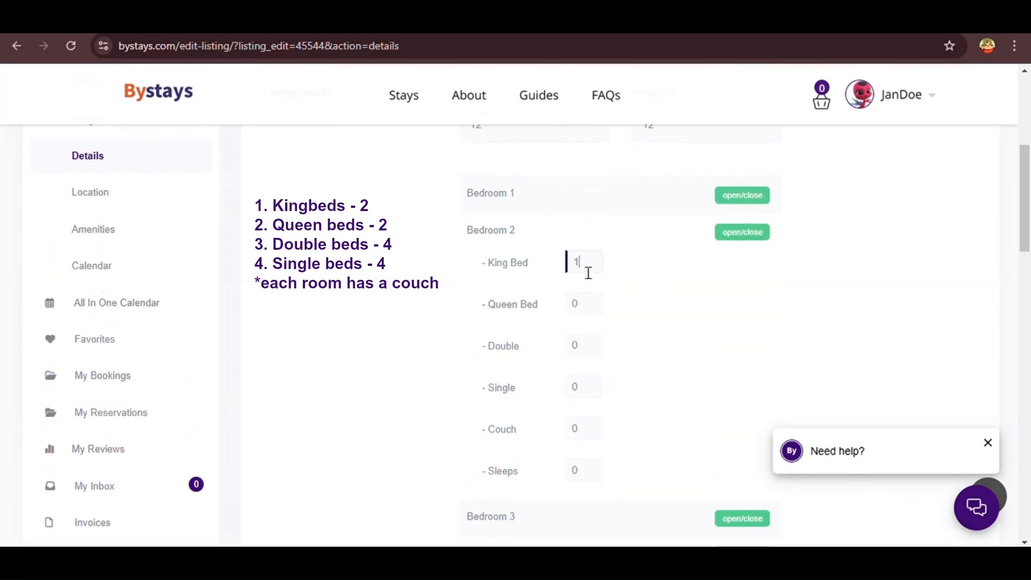
click(608, 443)
text(1)
click(755, 233)
Give Bedroom 3 one Queen bed and one couch
click(582, 306)
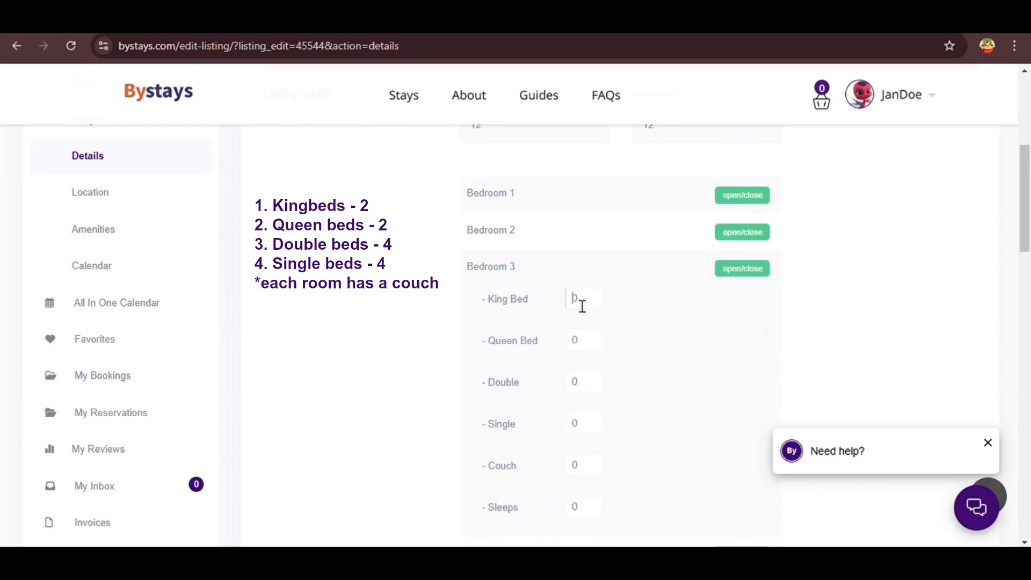
click(590, 344)
text(1)
drag(538, 344, 490, 349)
scroll(490, 350, down, 2)
click(583, 374)
text(1)
click(742, 177)
Give Bedroom 5 one Double bed, leaving Bedroom 4 unchanged
click(742, 214)
scroll(595, 426, down, 1)
click(743, 202)
click(742, 239)
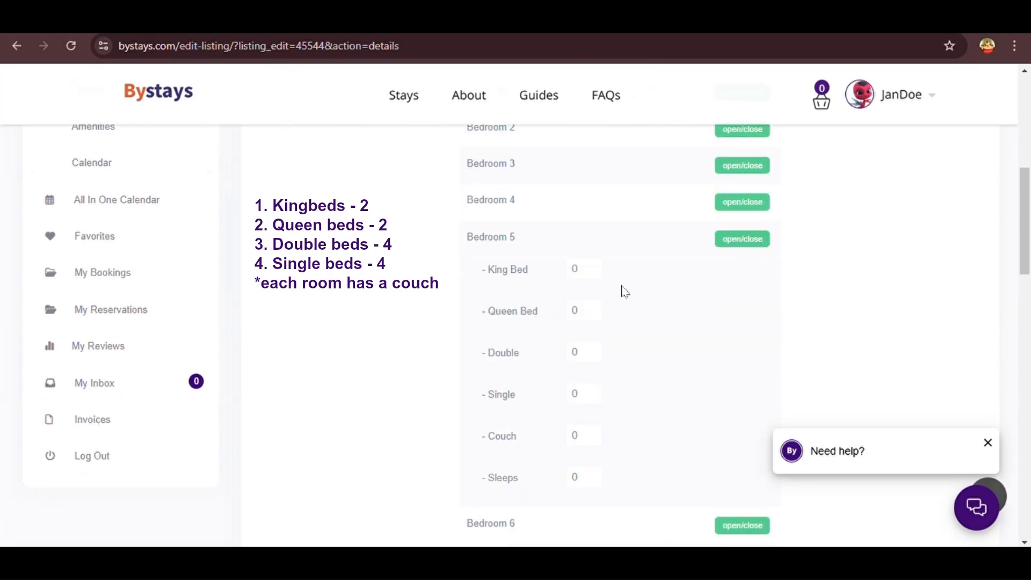
click(583, 352)
text(1)
click(591, 434)
click(742, 239)
Give Bedroom 6 one Double bed
click(742, 275)
click(584, 389)
text(1)
click(584, 473)
Give Bedroom 8 one Double bed
text(1)
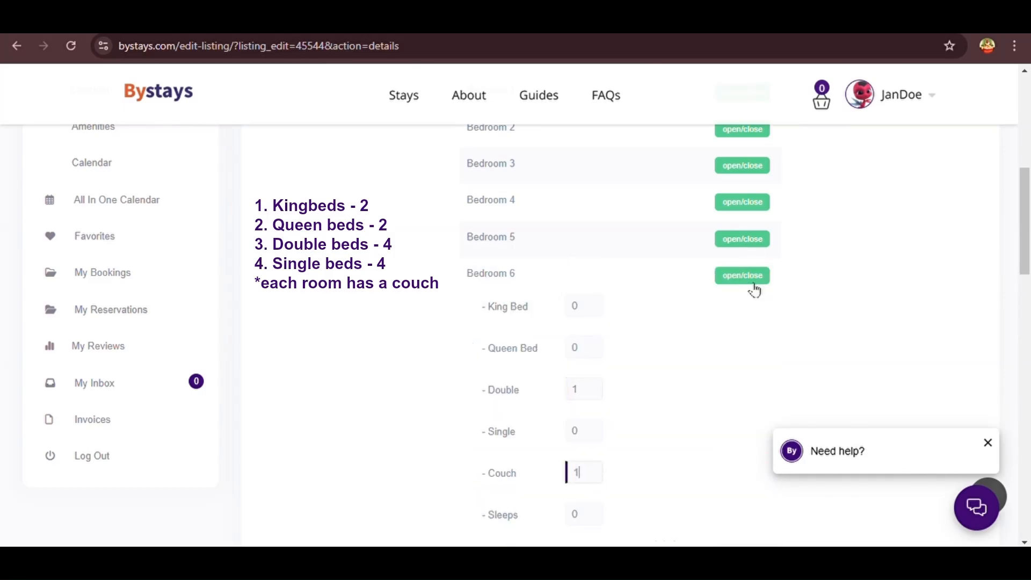
click(752, 279)
scroll(752, 280, down, 1)
click(752, 258)
click(593, 376)
click(600, 346)
text(1)
click(585, 421)
text(1)
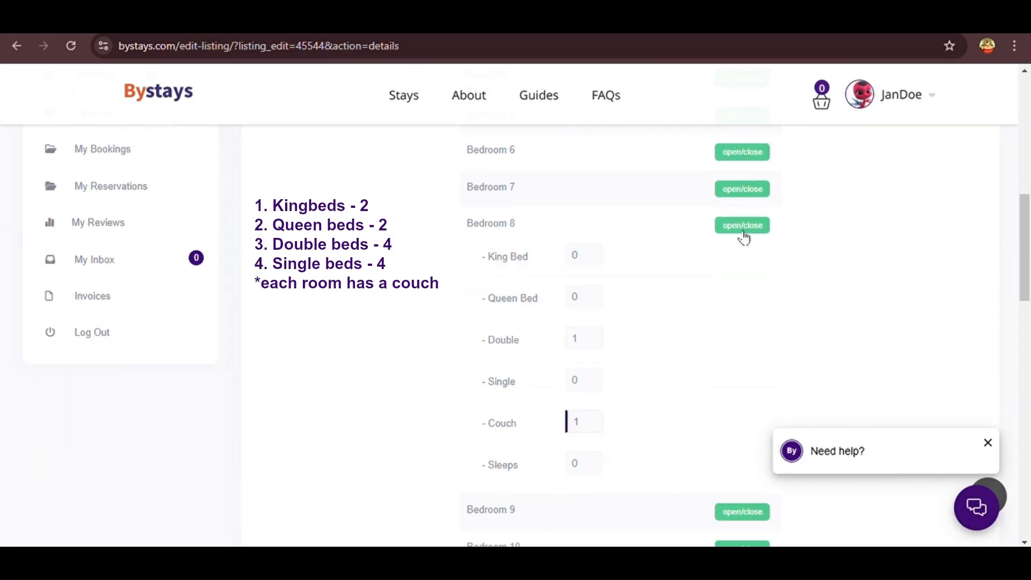
click(742, 225)
Give Bedroom 10 one Single bed
click(742, 262)
scroll(612, 349, down, 1)
click(742, 187)
click(742, 224)
click(584, 379)
text(1)
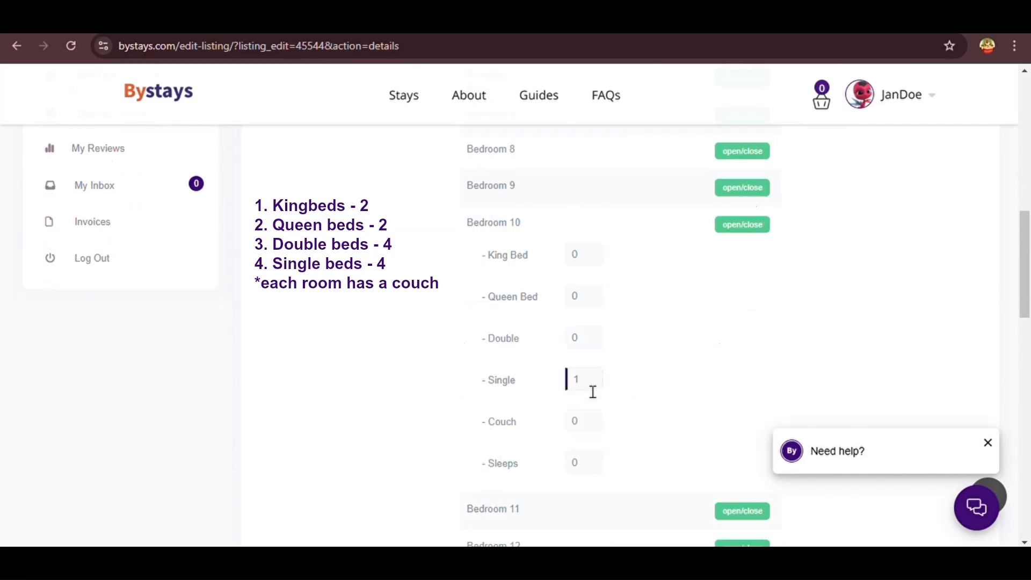
click(742, 224)
Give Bedrooms 11 and 12 one Single bed each
click(744, 262)
click(584, 416)
text(1)
scroll(569, 478, down, 3)
click(596, 305)
text(1)
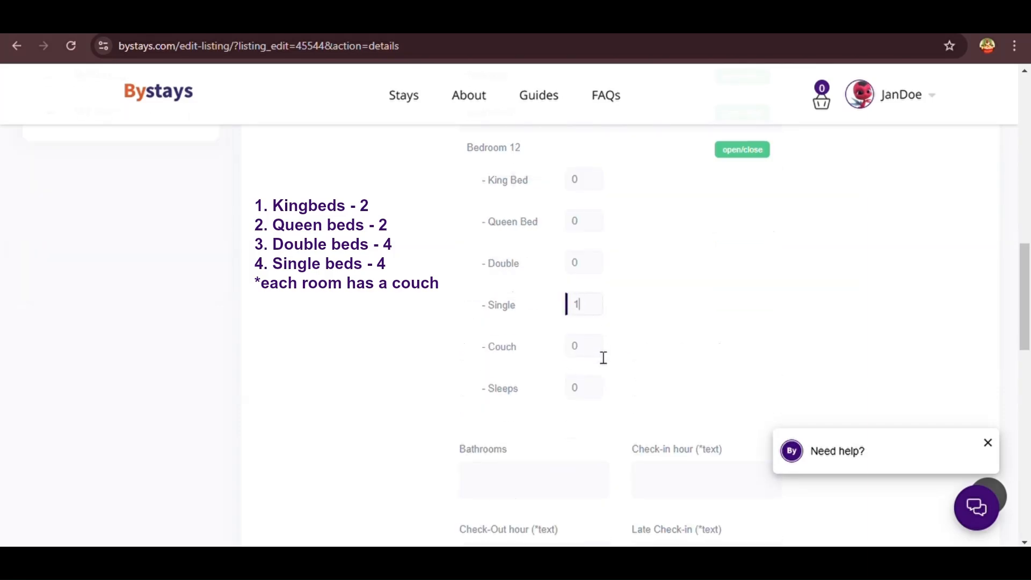
scroll(747, 188, up, 5)
click(746, 188)
scroll(751, 189, down, 5)
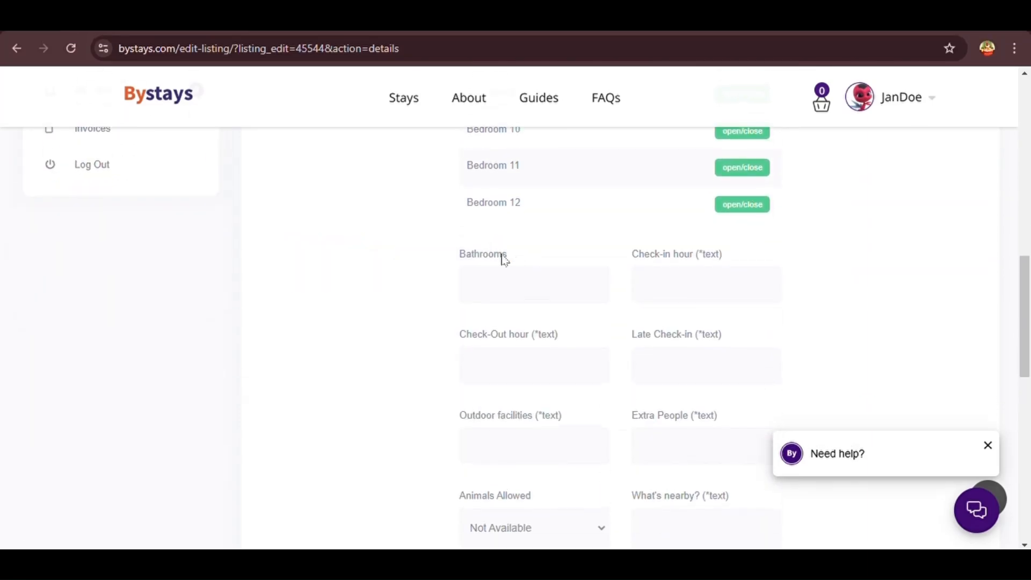
drag(501, 253, 456, 257)
Set bathrooms to 16 and the check-in hour to 10:00am
click(500, 295)
text(16)
click(690, 298)
click(726, 262)
drag(727, 262, 628, 257)
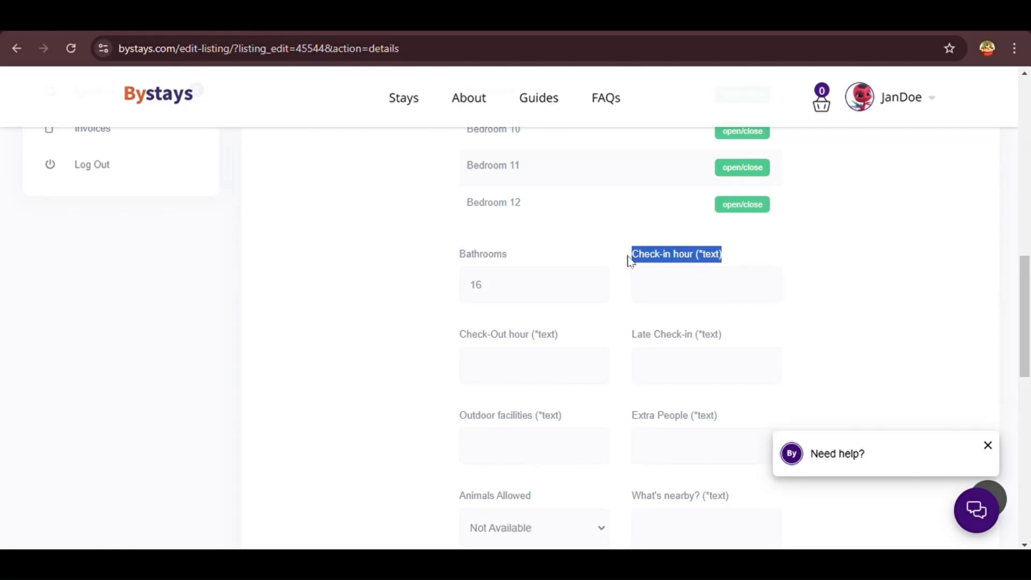
click(678, 297)
text(10:00)
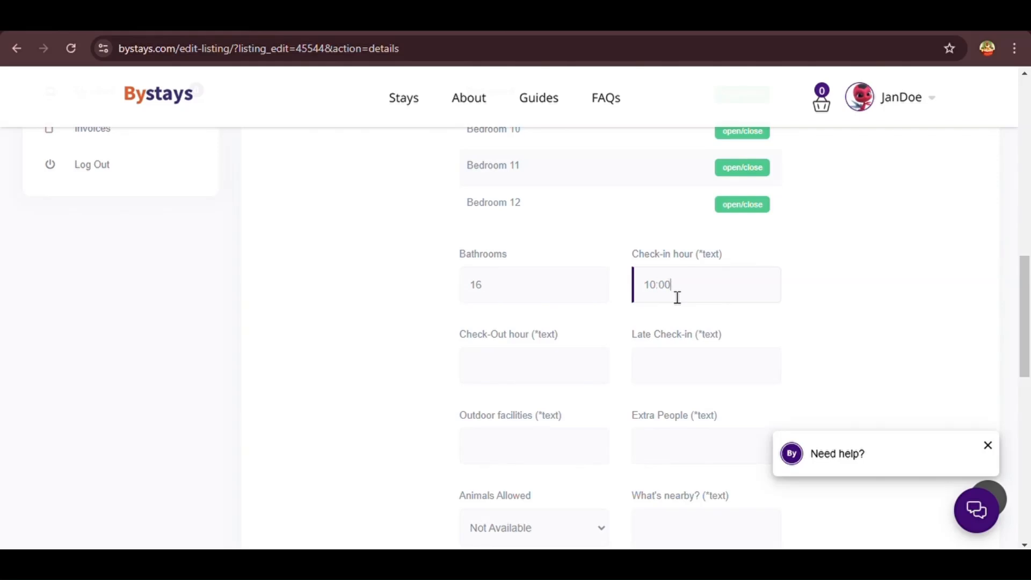
text(am)
Set check-out to 12:00noon and late check-in to 11:00am
drag(570, 335, 452, 344)
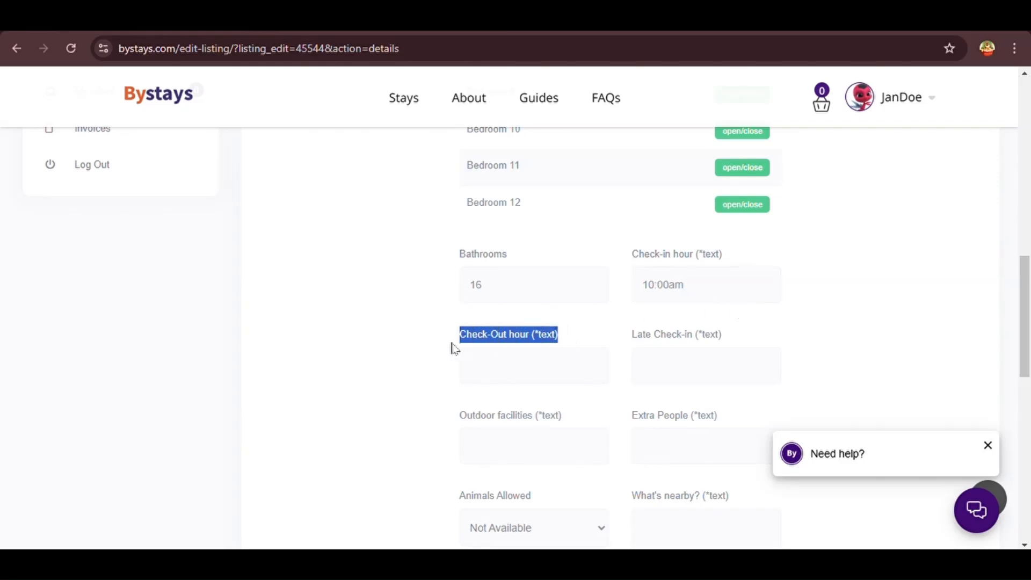
click(513, 376)
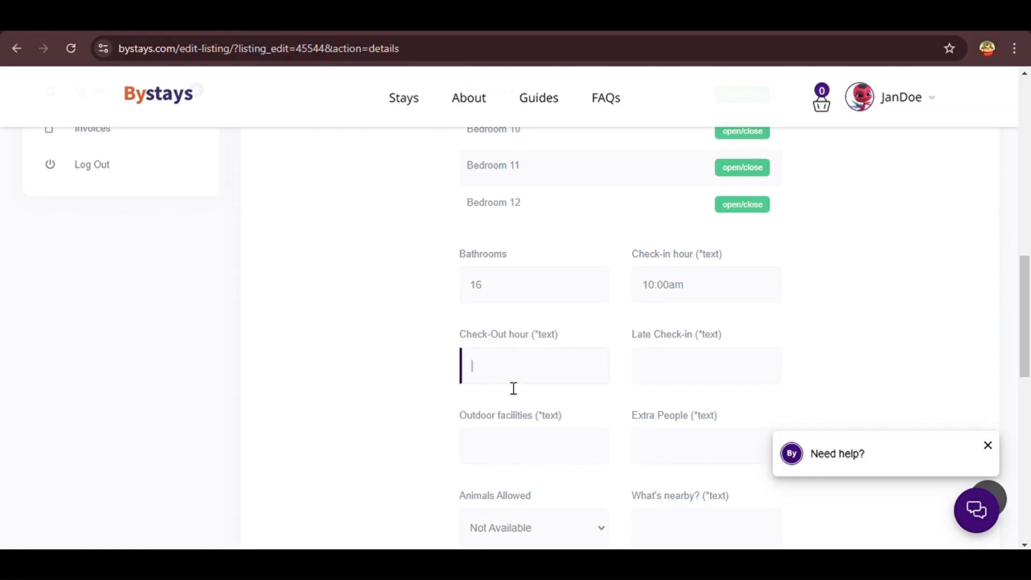
text(12:00noon)
drag(728, 338, 629, 347)
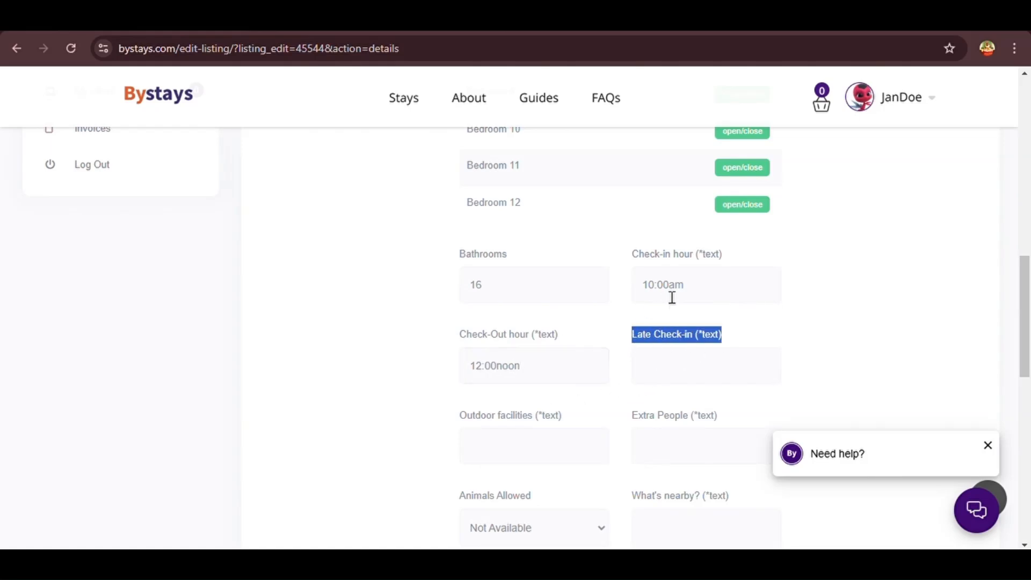
click(662, 375)
text(11)
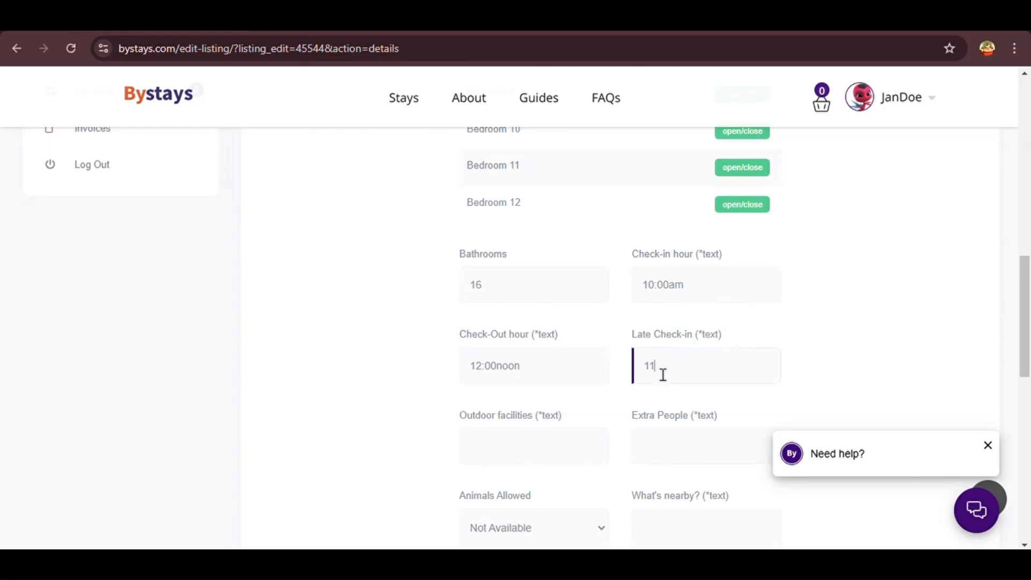
text(:00am)
scroll(593, 402, down, 1)
drag(574, 389, 449, 389)
List outdoor facilities as Balcony, Sitting area, Table, Hammock
click(509, 417)
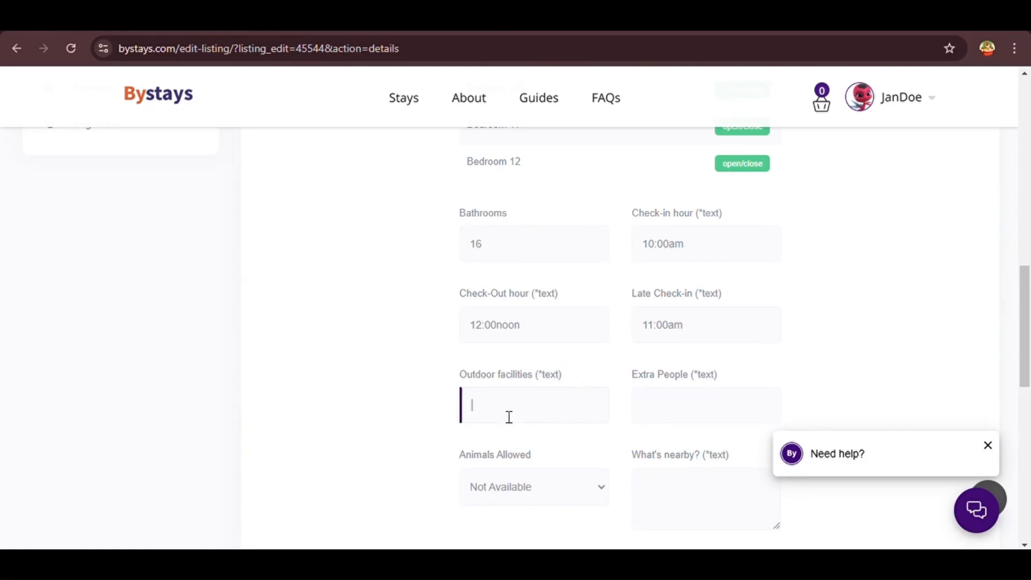
text(Balcony)
text(, Sitting area)
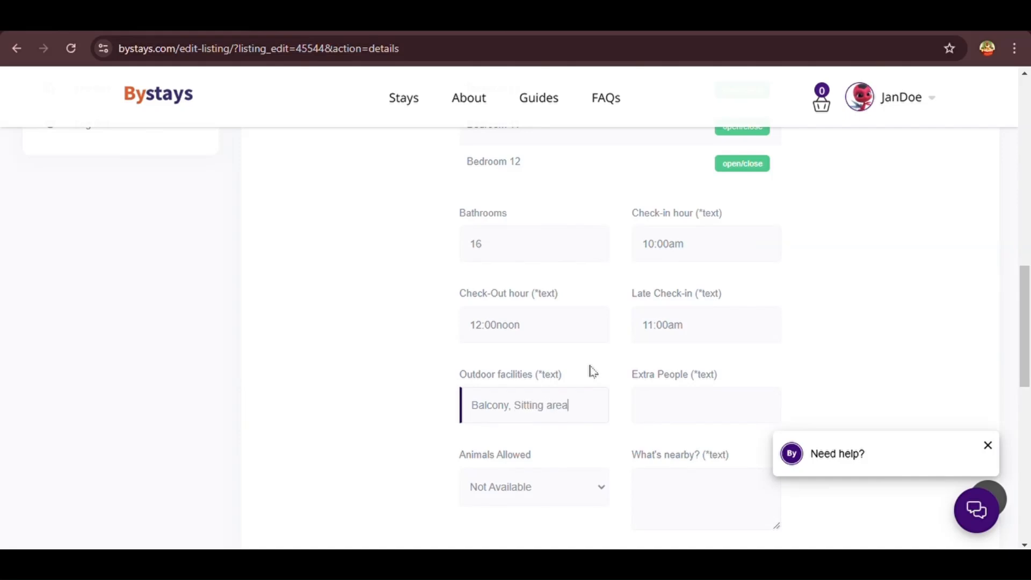
text(, Table)
key(BackSpace)
key(BackSpace)
text(le, )
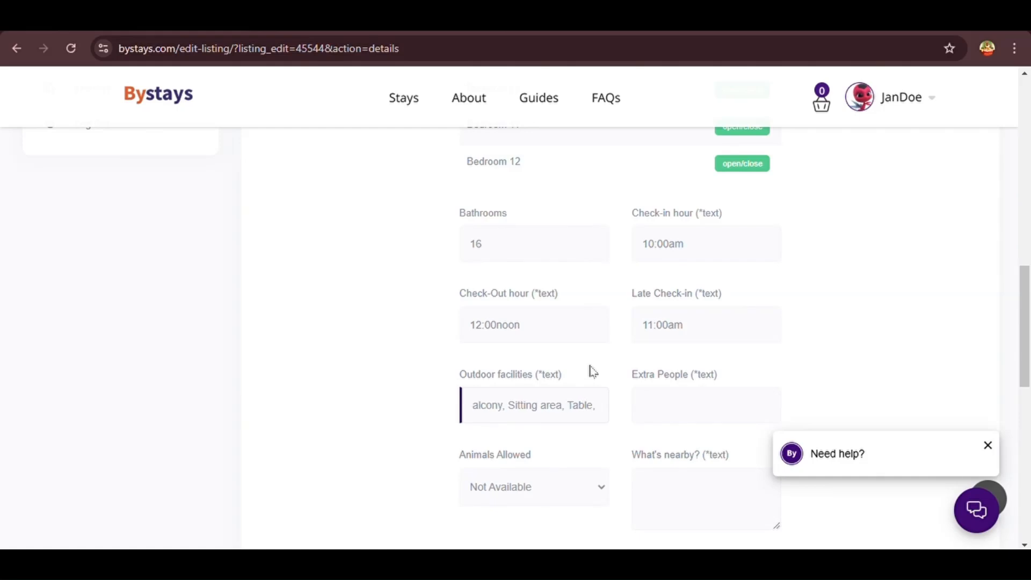
text(Hammock)
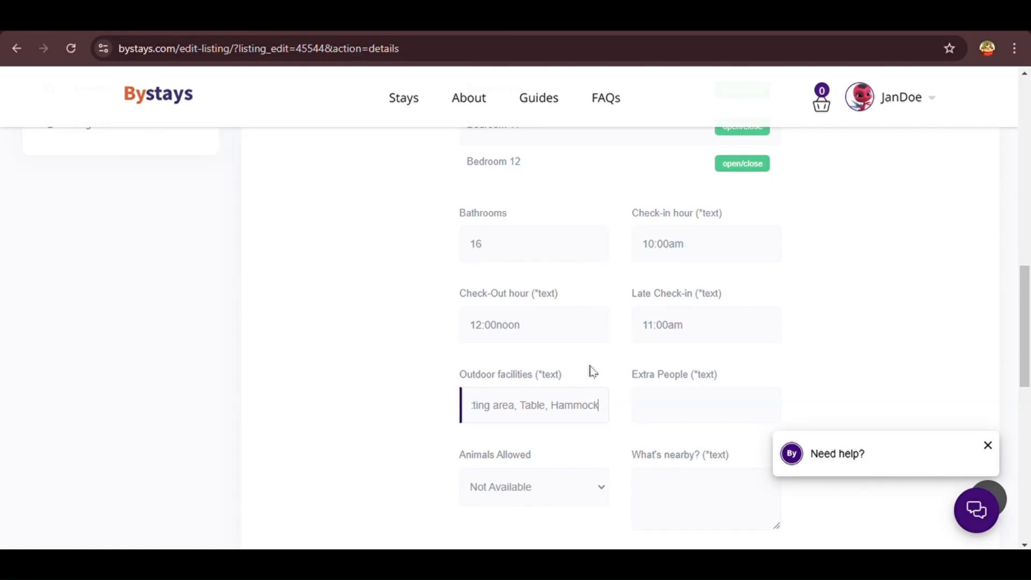
Enter none for Extra People
drag(725, 375, 631, 373)
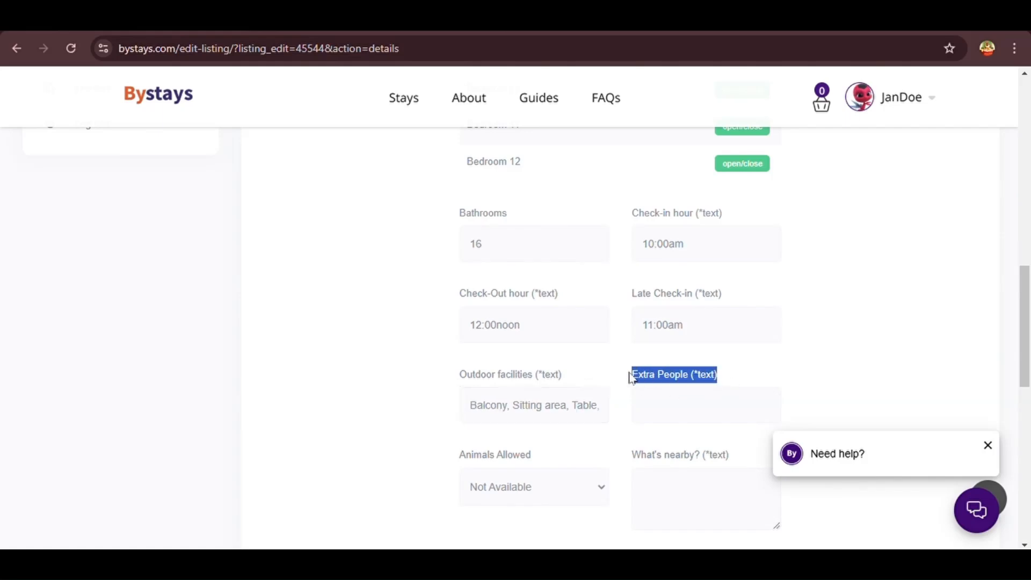
click(664, 416)
text(nonw)
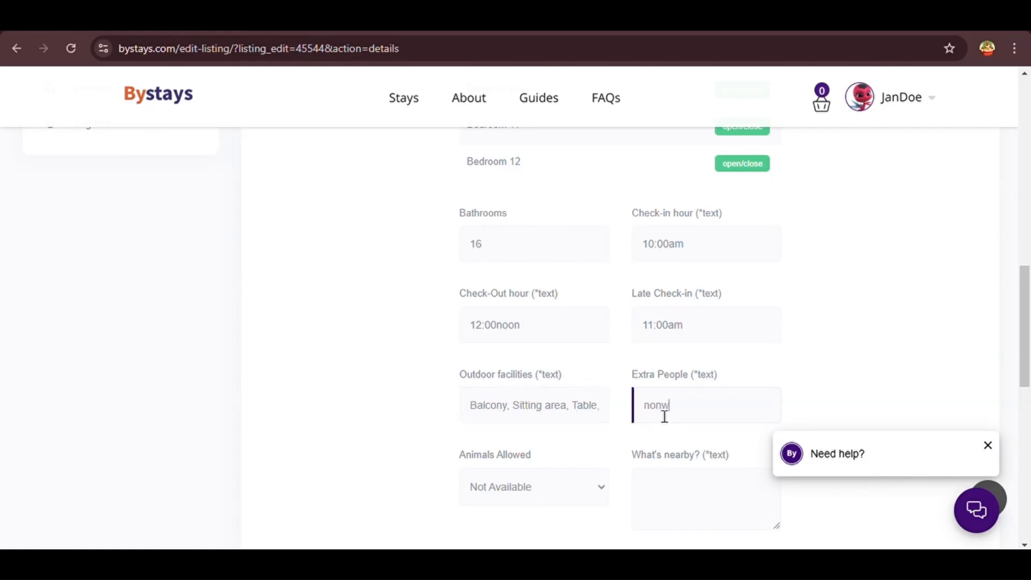
scroll(796, 370, down, 2)
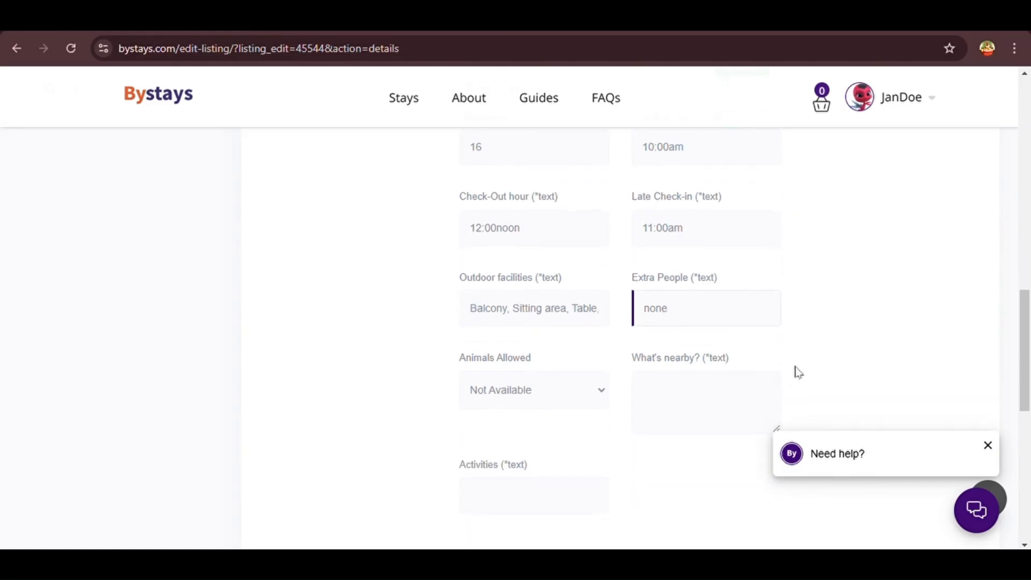
click(542, 366)
Set Animals Allowed to No
drag(542, 365, 445, 366)
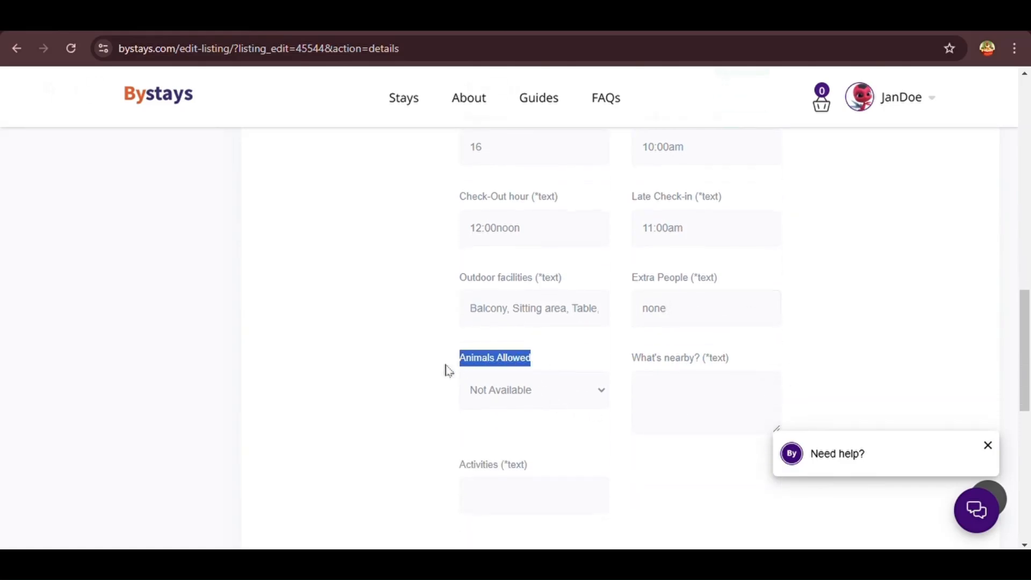
click(539, 405)
click(531, 456)
drag(748, 363, 635, 367)
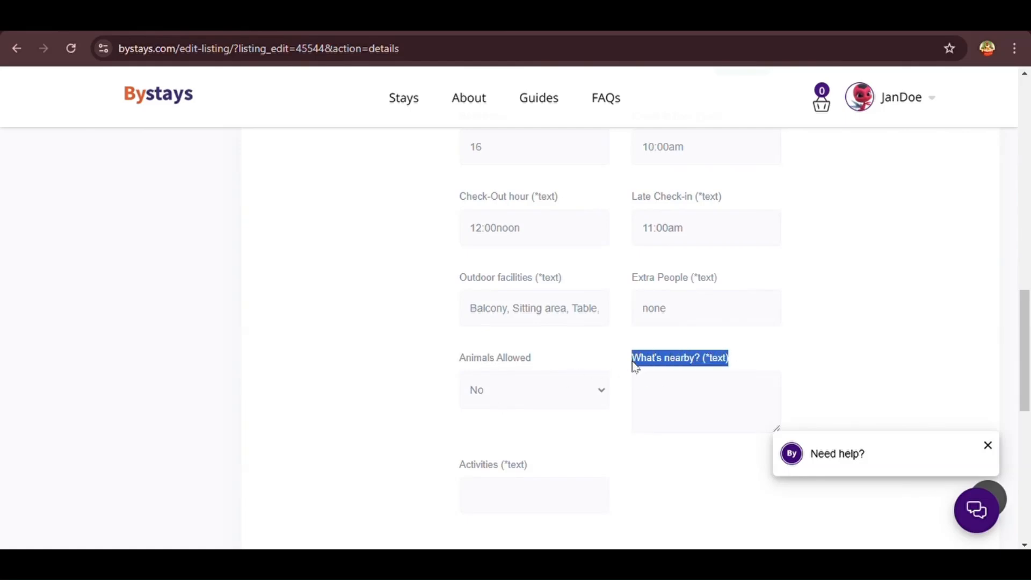
scroll(638, 368, down, 1)
click(652, 356)
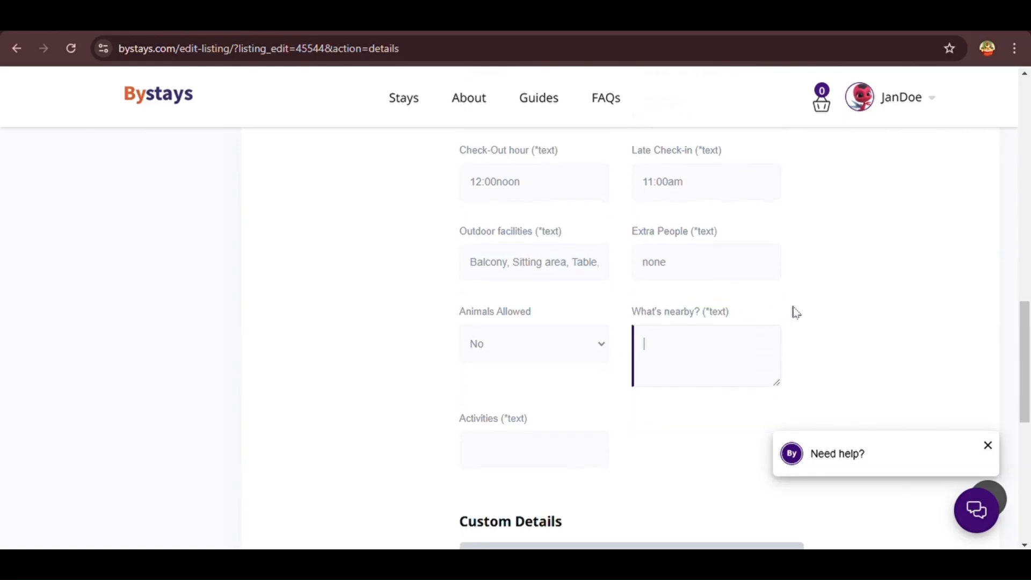
Enter 'Karuma Supermarket, Bites & Chills Restaurant, Karuma Hospital' under What's nearby?
text(Karuma Supermarket,)
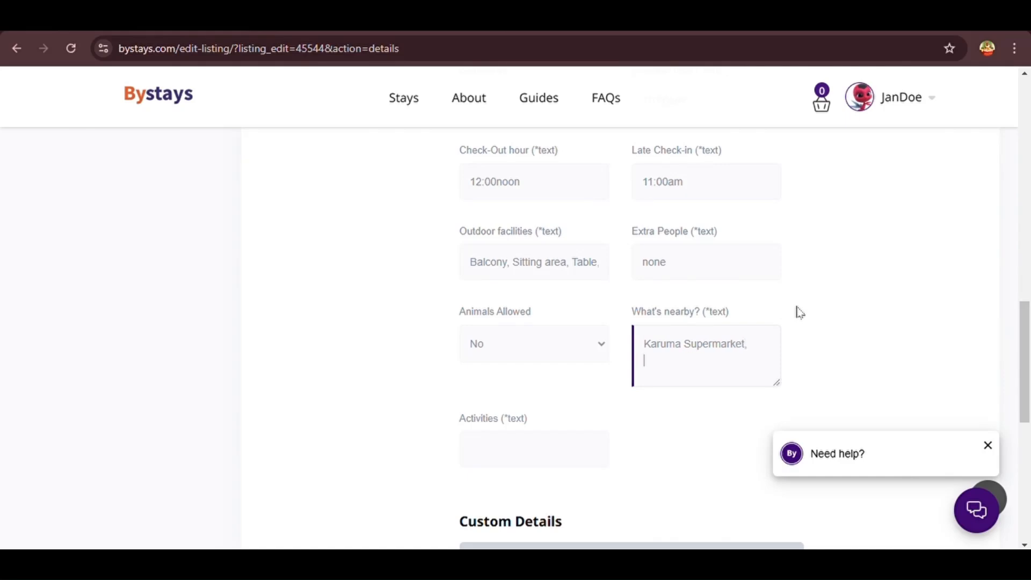
text( Bites & Chi)
text(ll)
text(s Re)
text(staurant, )
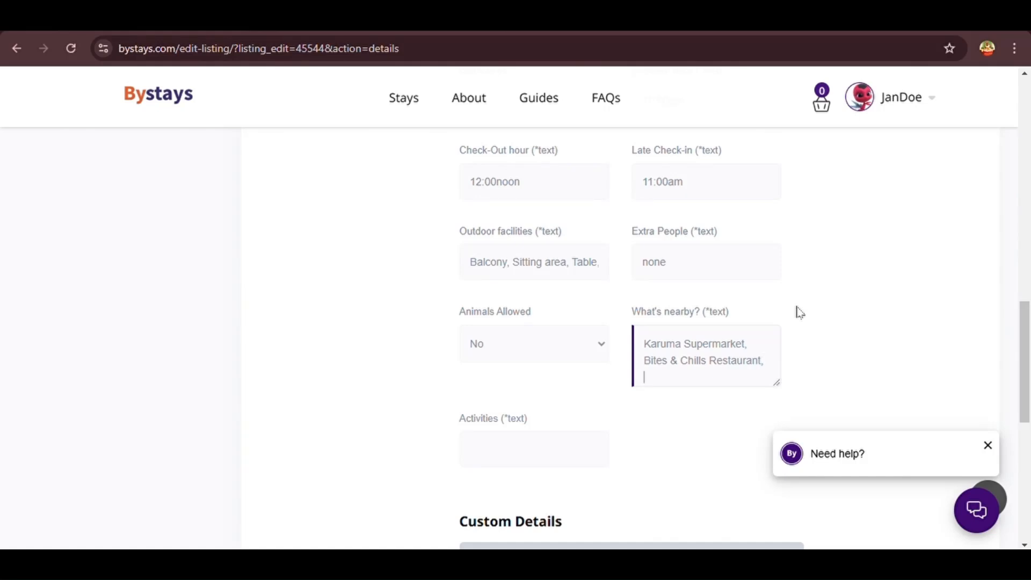
text(Karuma Hospital)
scroll(634, 394, down, 1)
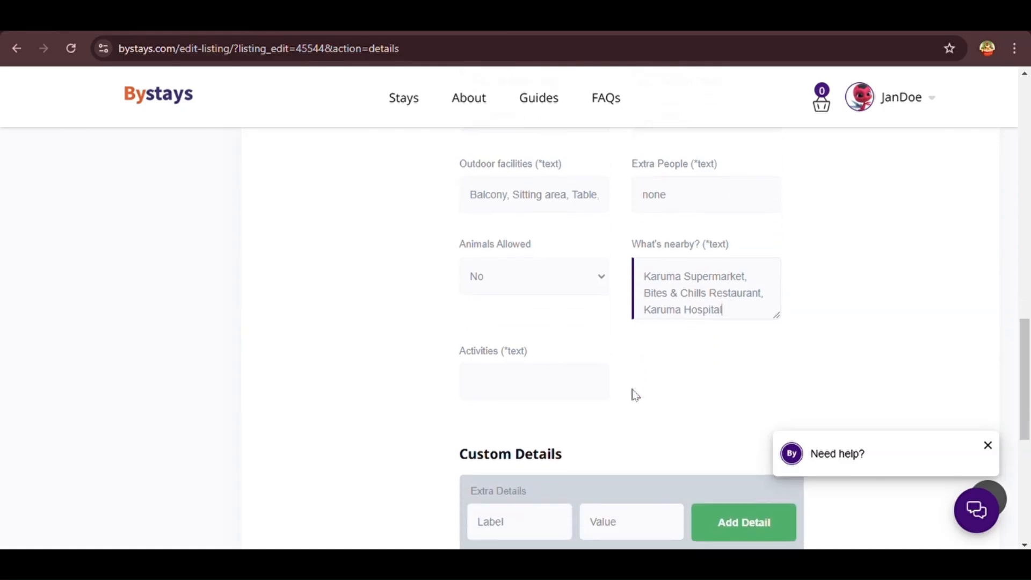
click(527, 385)
drag(533, 358, 448, 360)
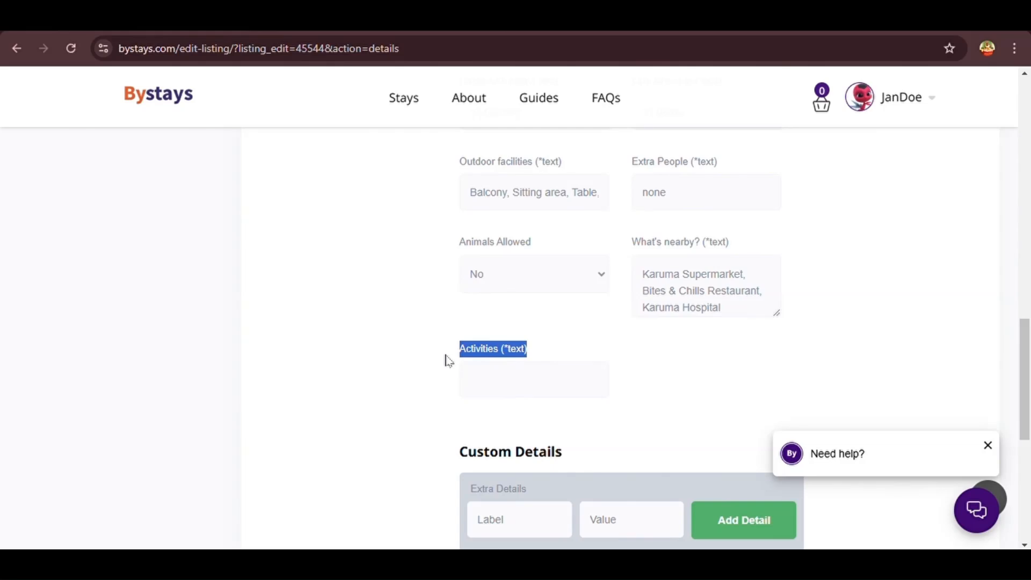
Fill Activities with Fishing, Bird Watching, Wildlife Exploration, Pet Farm Interaction, Hiking, and Bungee Jumping
click(506, 385)
text(Fishi)
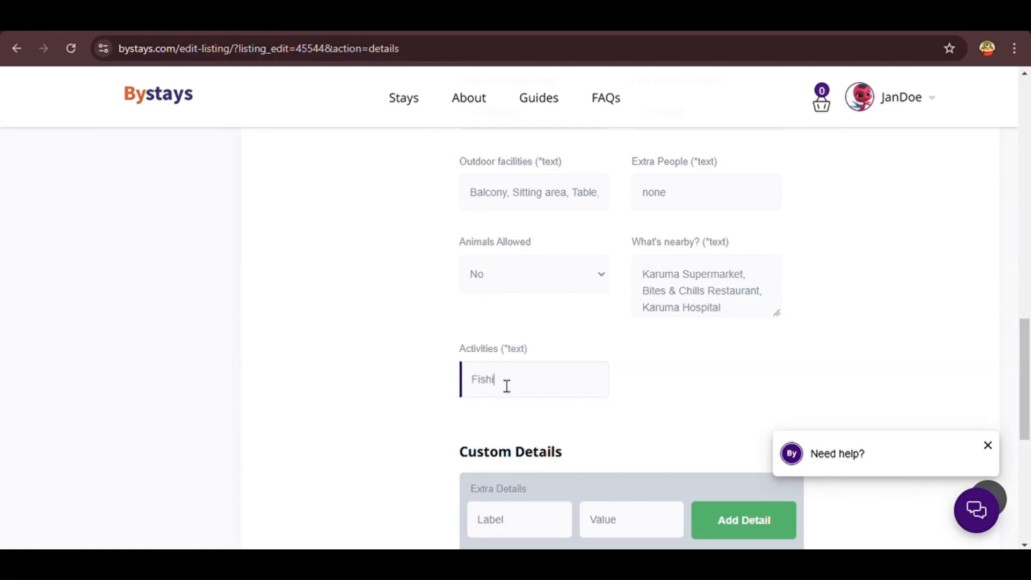
text(ng, Bird Watching, Wildl)
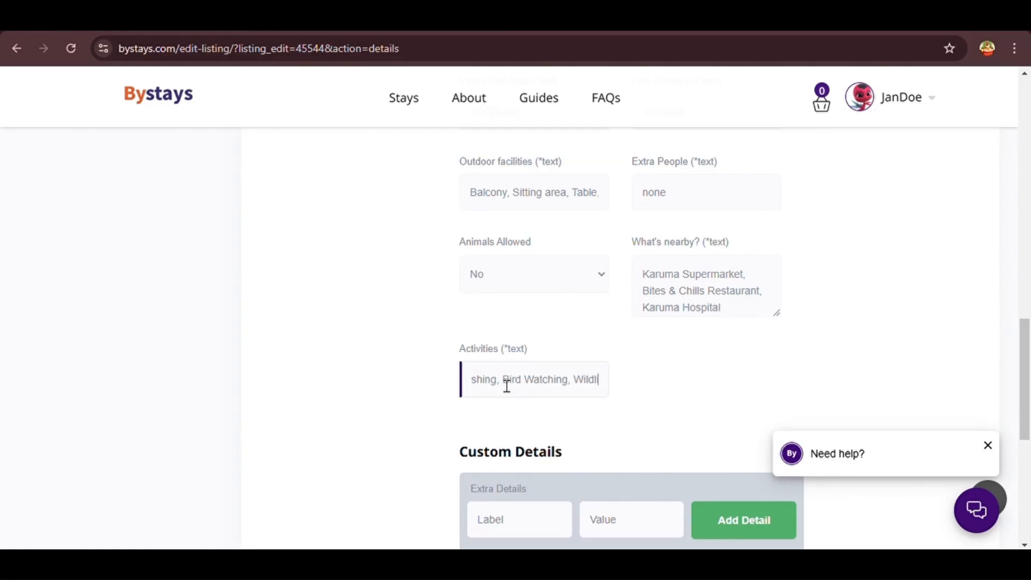
text(ife Explora)
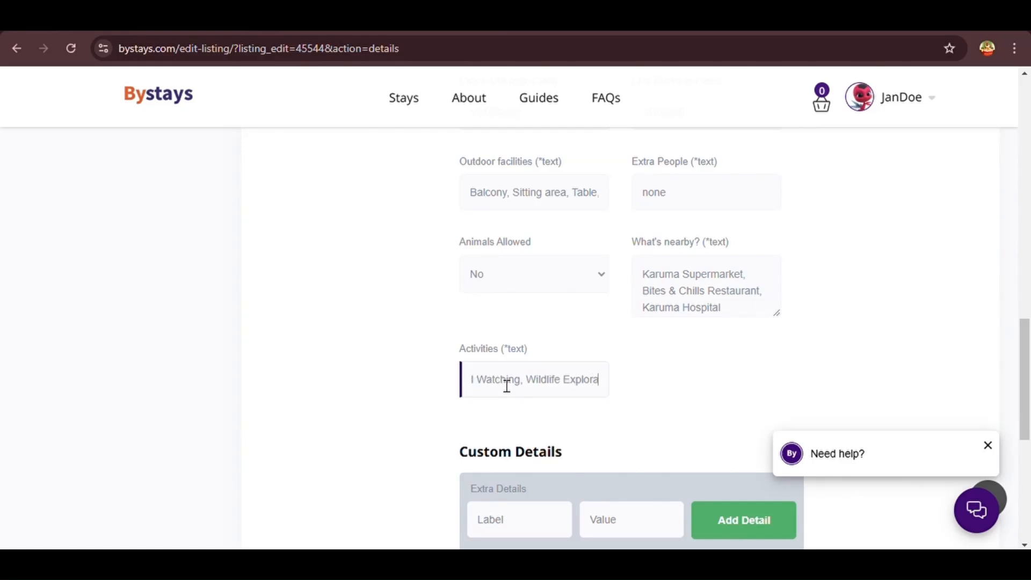
text(tion, Pet Frien)
key(BackSpace)
key(BackSpace)
key(BackSpace)
key(BackSpace)
key(BackSpace)
key(BackSpace)
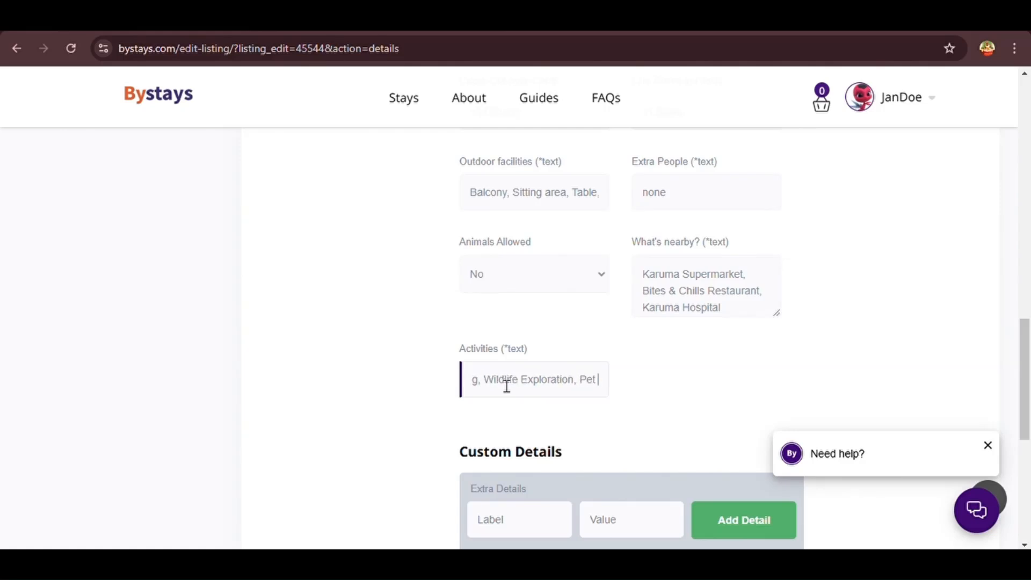
text(-)
key(BackSpace)
text(Farm Interaction)
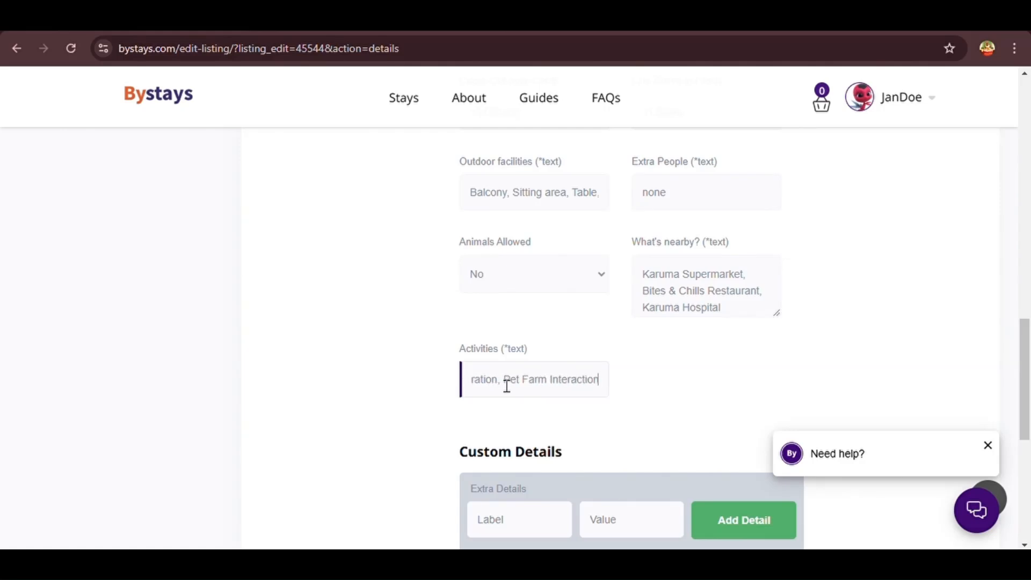
text(, Hikingh Bungee Jumping)
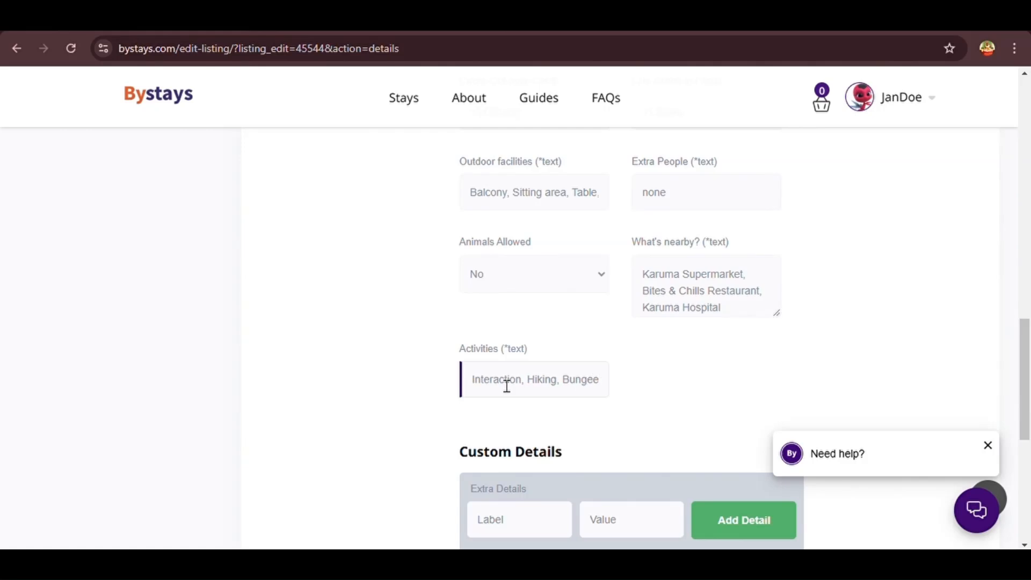
click(532, 384)
text(and)
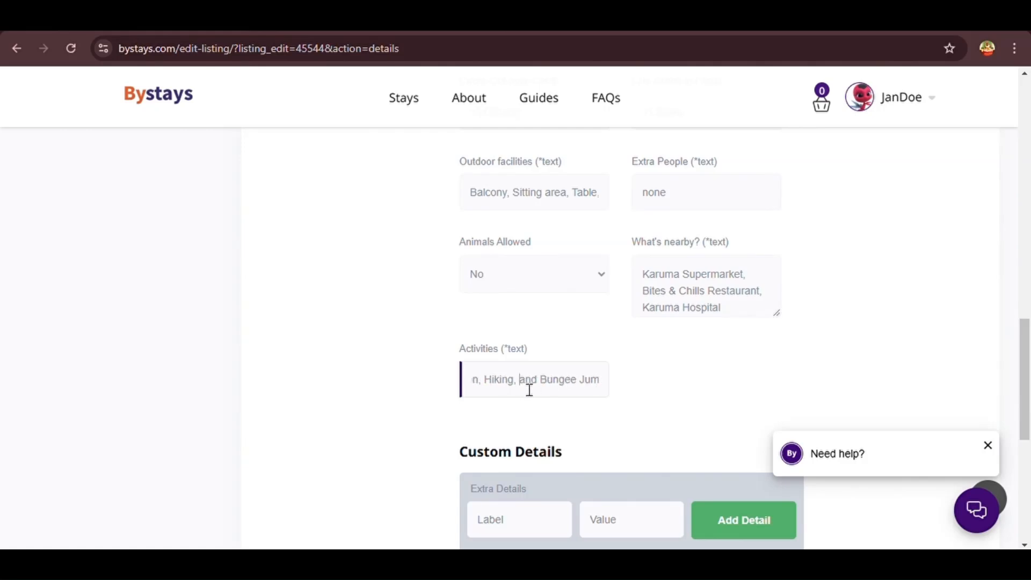
click(626, 397)
scroll(524, 292, down, 2)
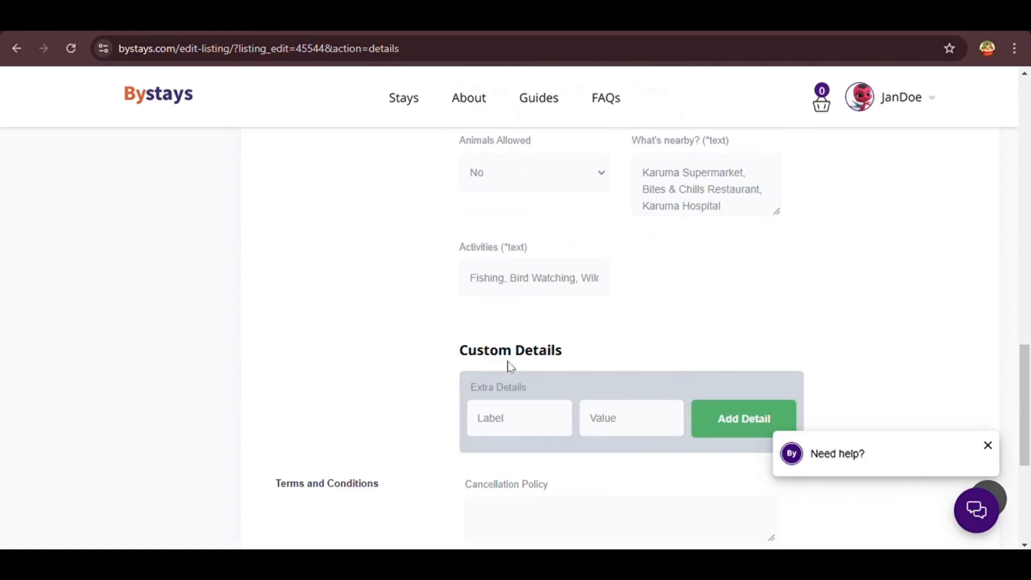
Add the custom detail 'Electric Fan (upon request)' priced in UGX
drag(527, 389, 465, 401)
scroll(465, 401, down, 1)
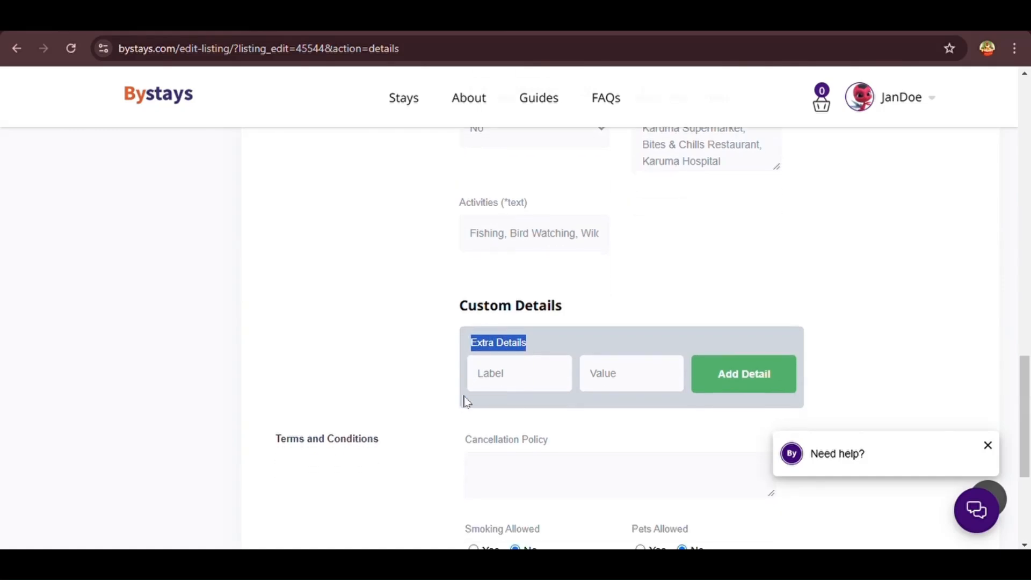
click(525, 376)
text(Electric Fan)
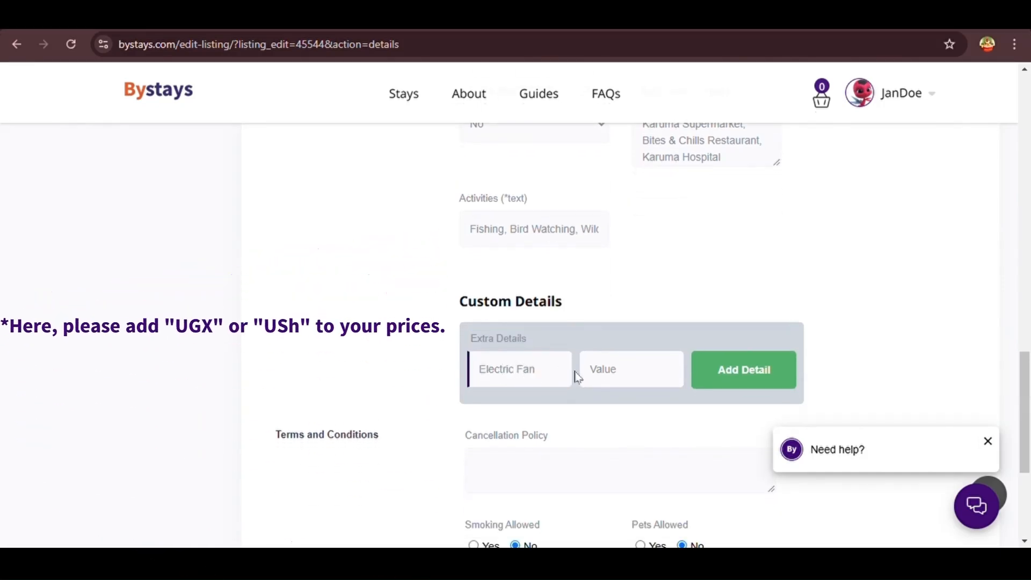
click(606, 383)
text(UGX 0)
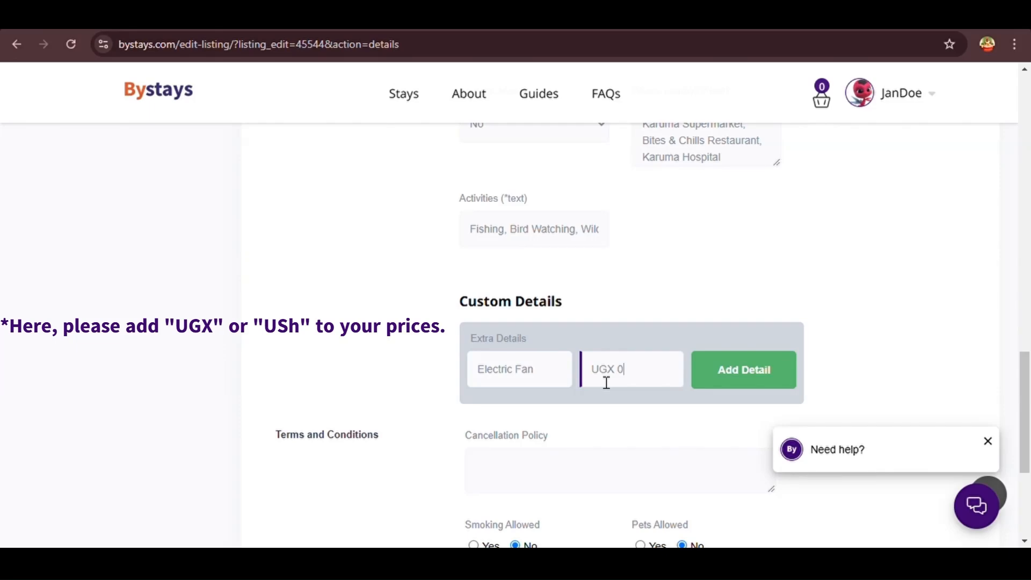
click(556, 381)
text((upon request))
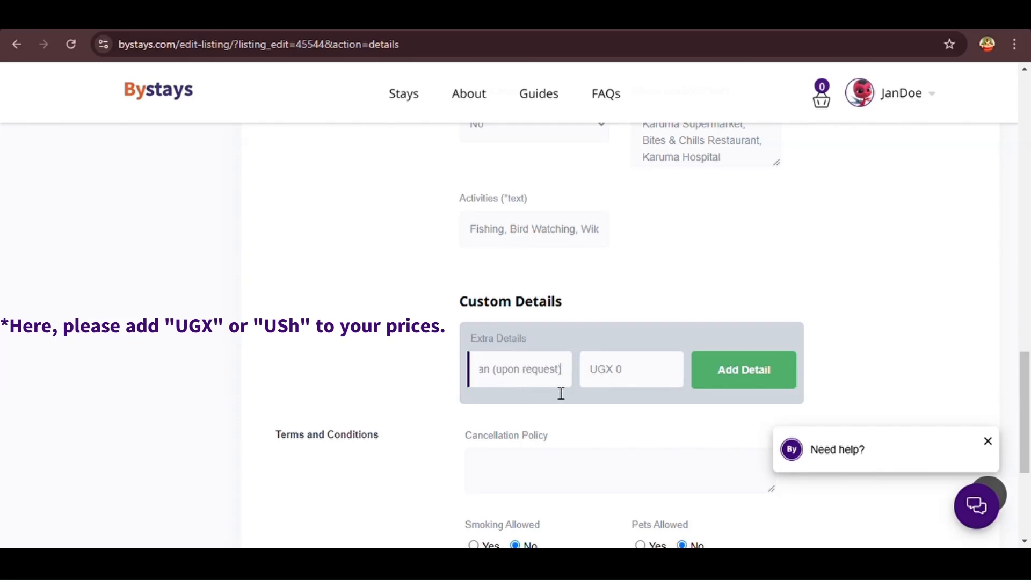
key(Return)
Add the custom detail 'Blowdryer (upon request)' at UGX 0
text(Blow)
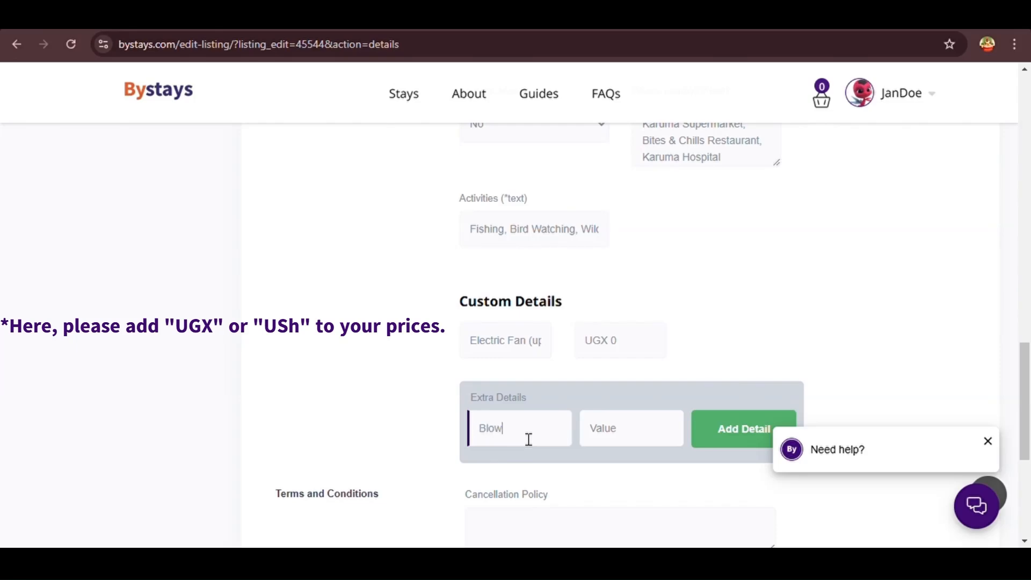
text(dryer (upon request))
scroll(601, 435, down, 3)
click(636, 278)
text(UGX)
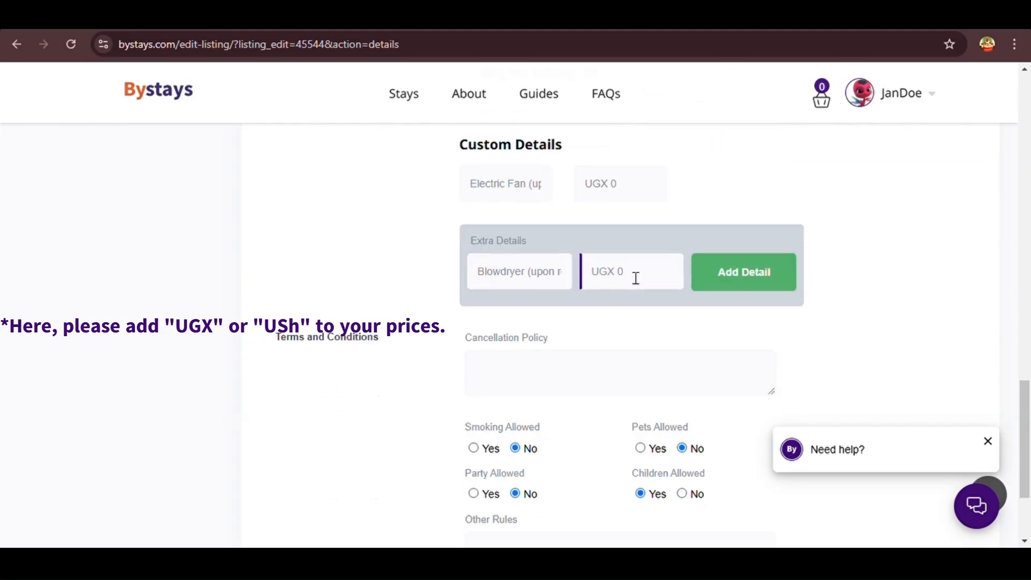
text( 0)
click(776, 290)
Add 'Flat iron (upon request)' and 'Steamer (upon request)' custom details, each at UGX 0
text(F)
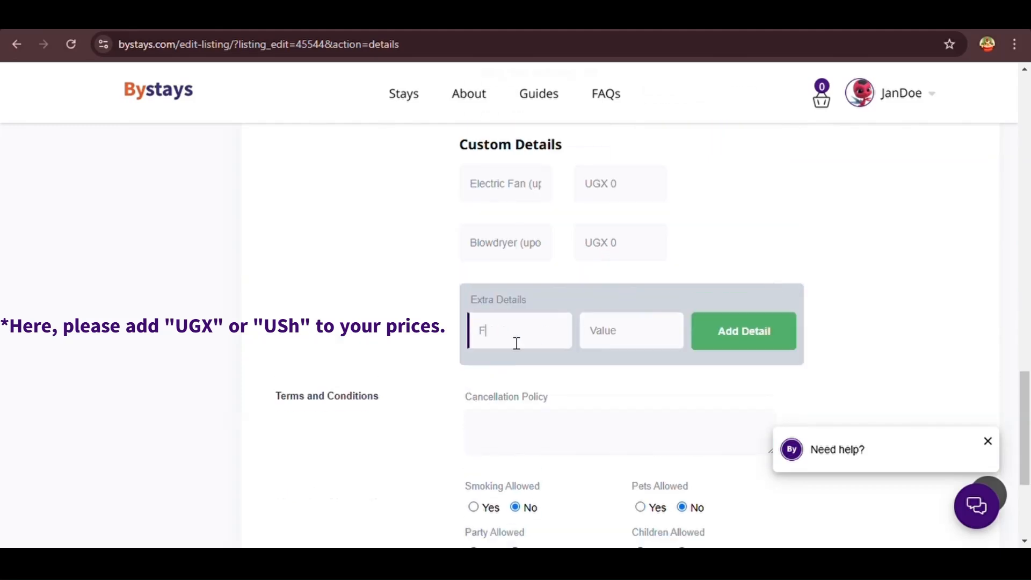
text(lat iron (upon request))
click(631, 337)
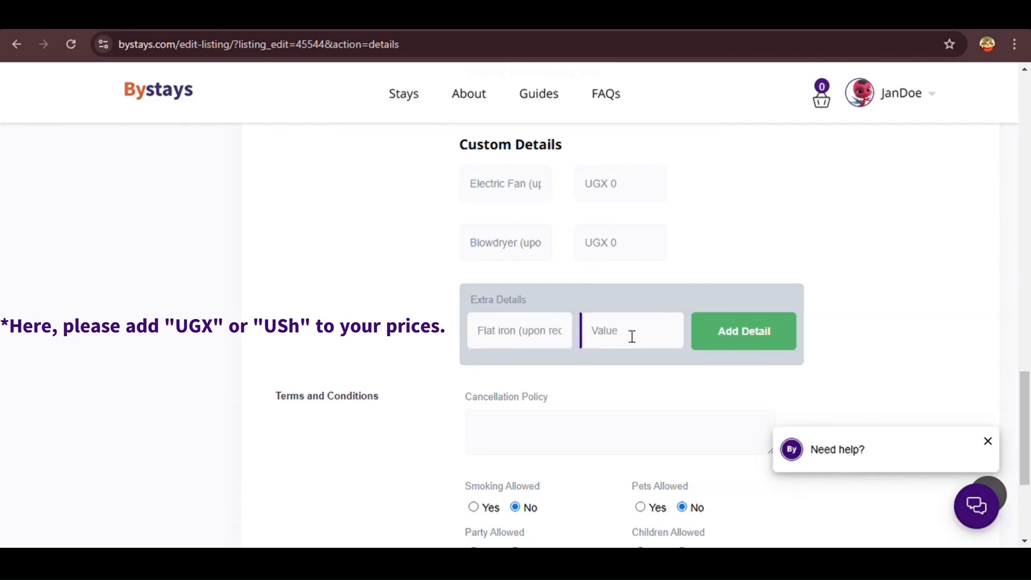
text(UGX 0)
click(769, 346)
click(517, 405)
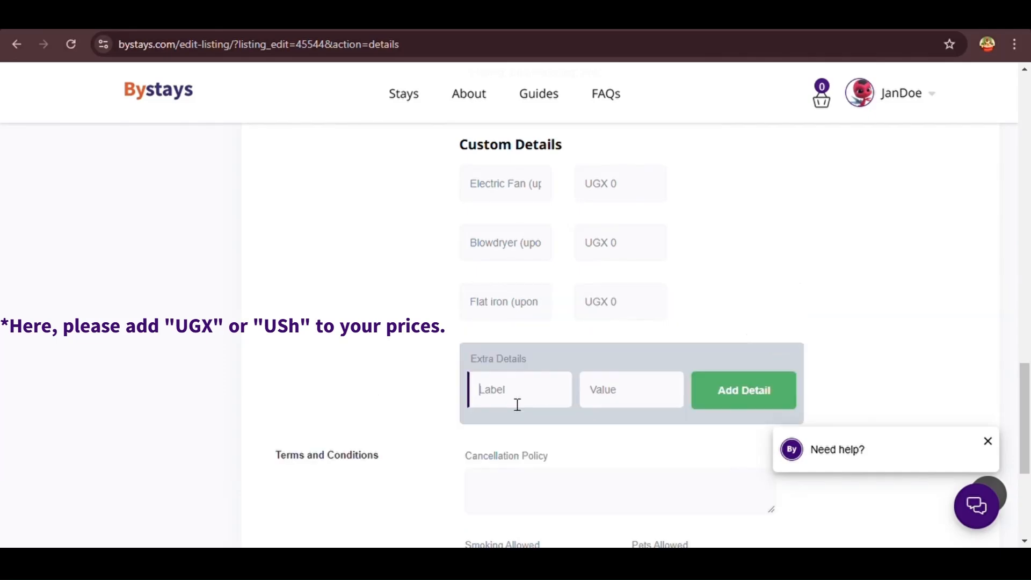
text(Steamer (upon)
text( request))
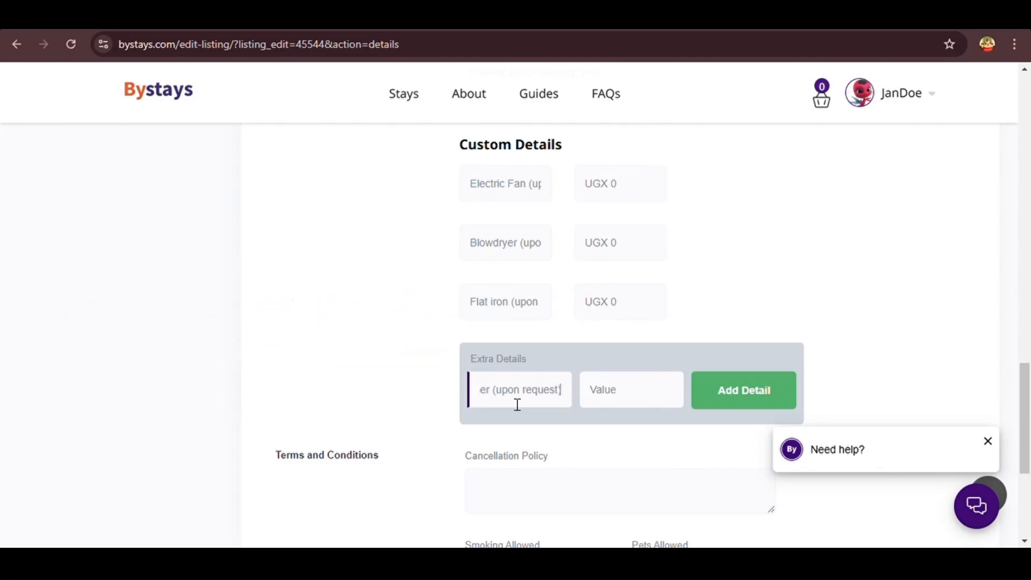
click(622, 403)
text(UGX 0)
click(755, 394)
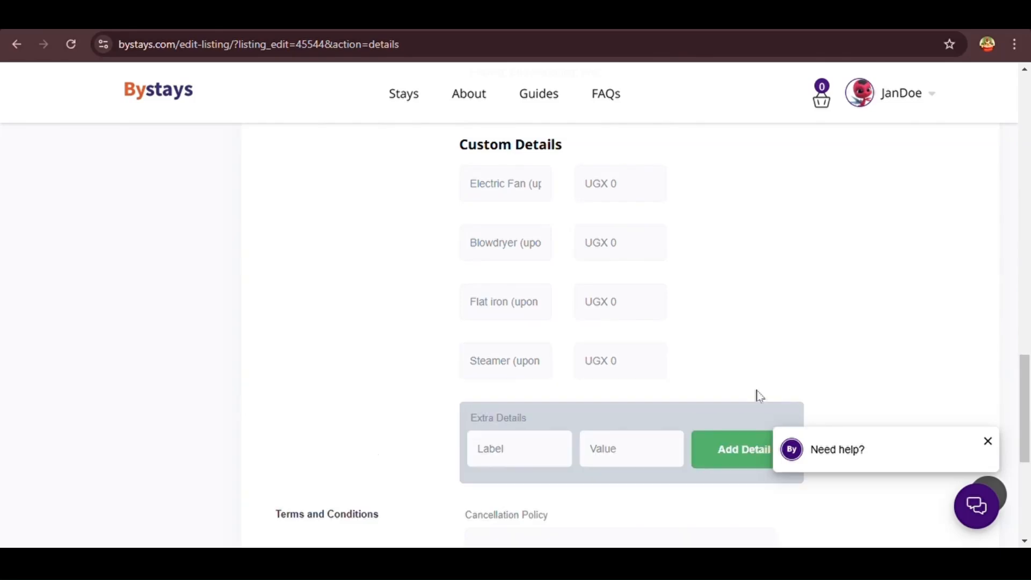
scroll(475, 374, down, 2)
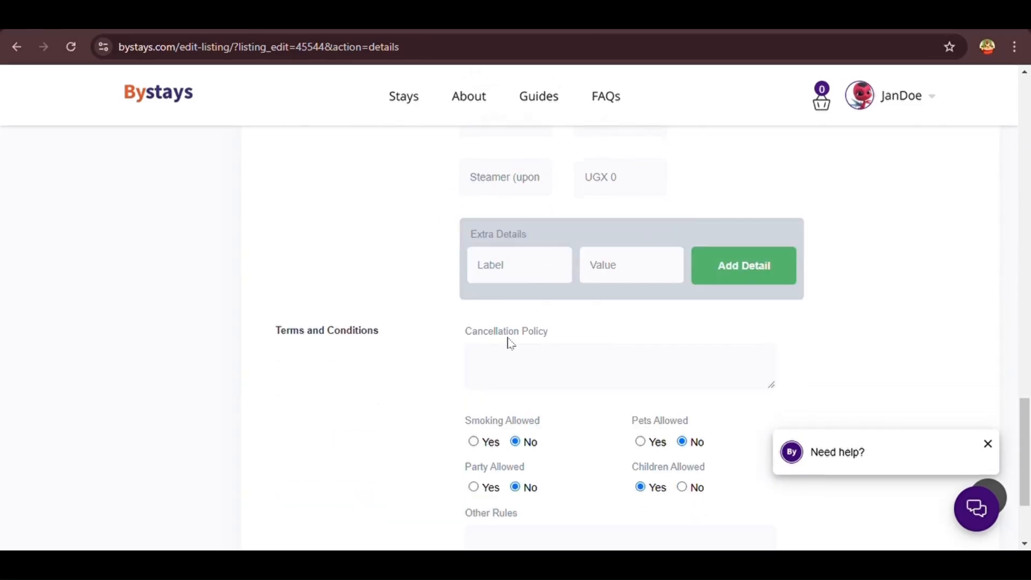
Enter the cancellation policy 'Allowed only up to 3 days before check-in date'
drag(385, 345, 270, 346)
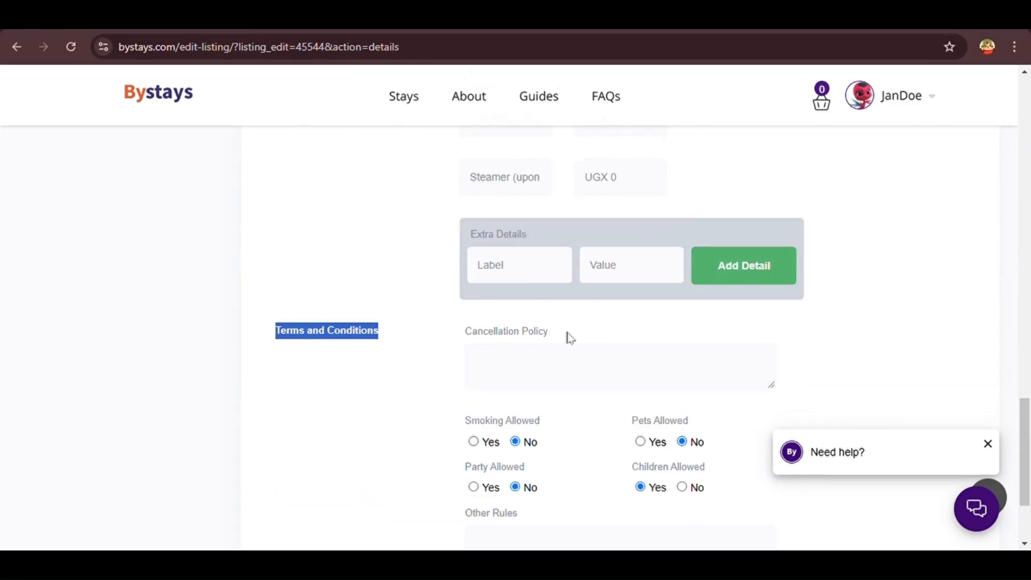
drag(568, 339, 460, 337)
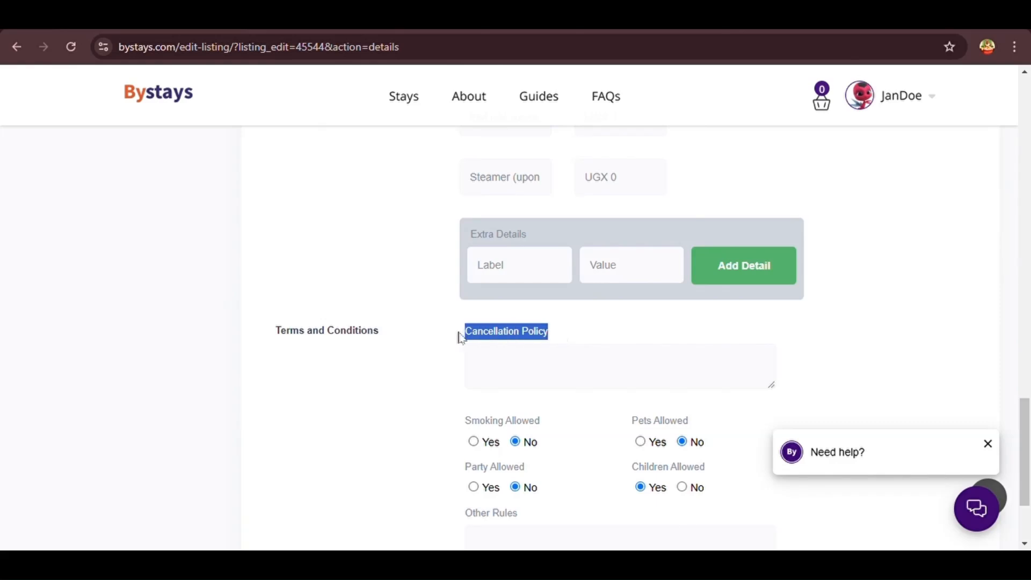
click(524, 379)
text(A)
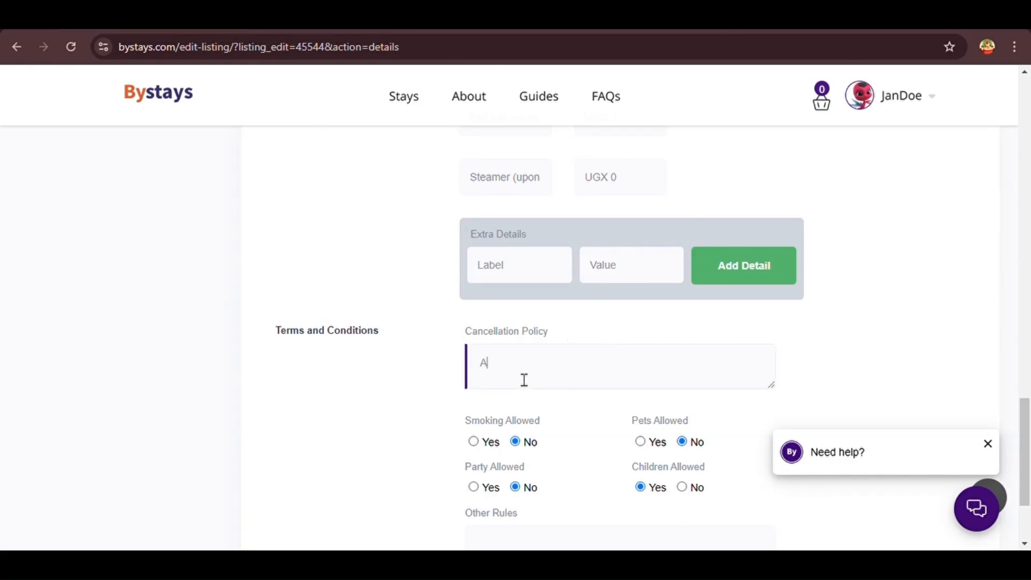
text(llowed only up to)
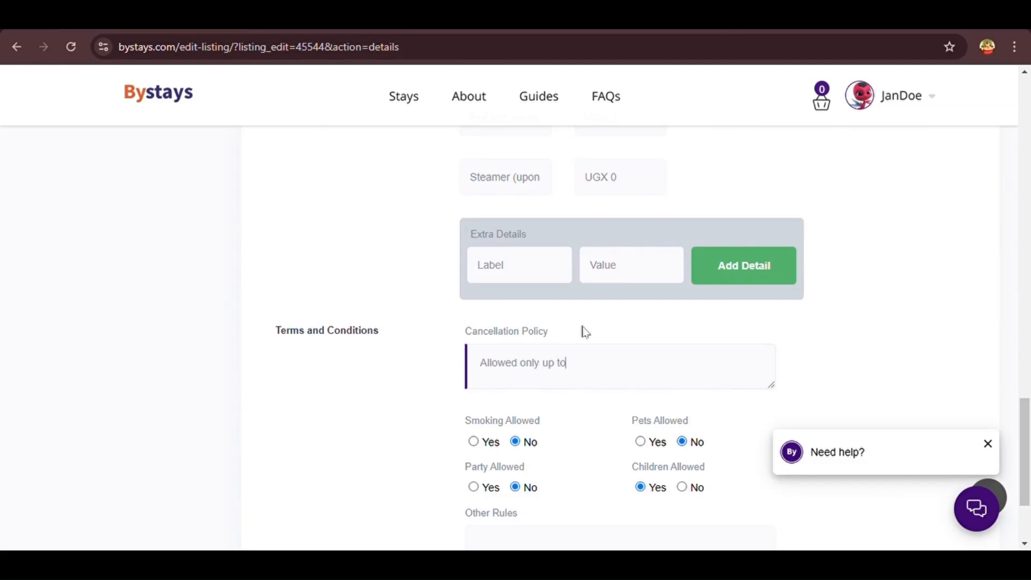
text( 3 days before check-in)
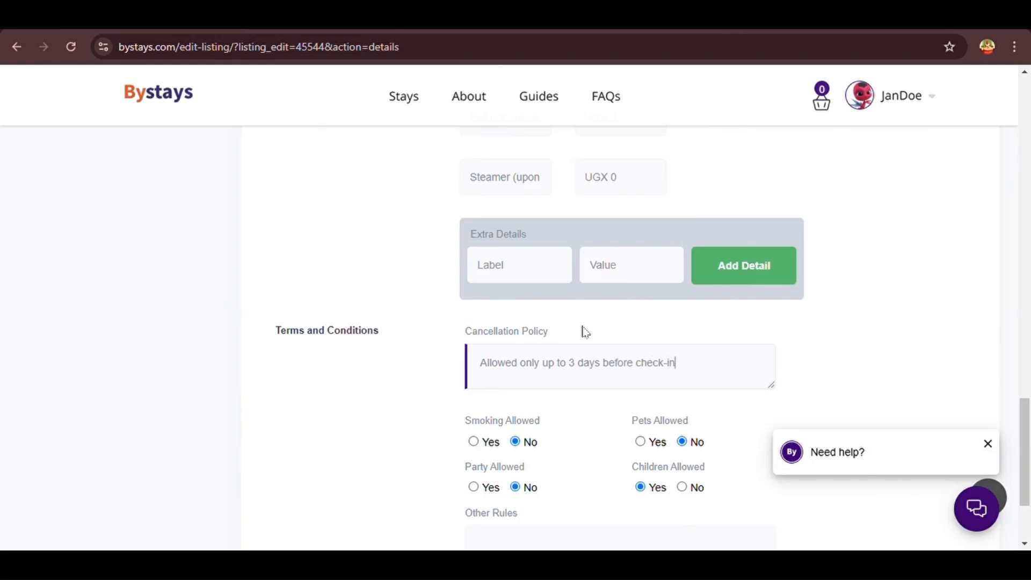
text( date.)
Review the house rules: Children Allowed Yes; Smoking, Pets and Party Allowed No
scroll(585, 331, down, 2)
drag(536, 323, 465, 328)
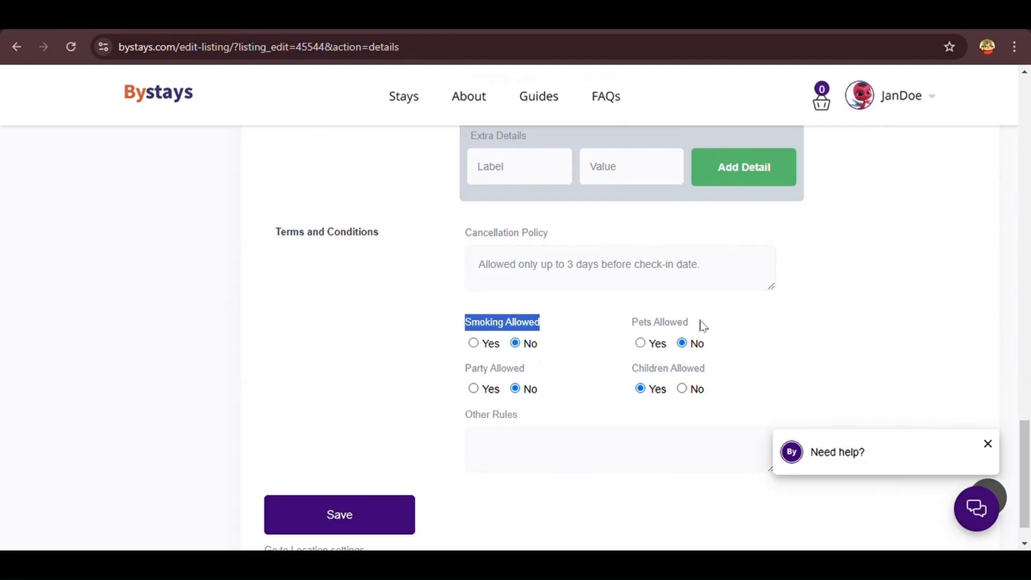
drag(701, 325, 624, 332)
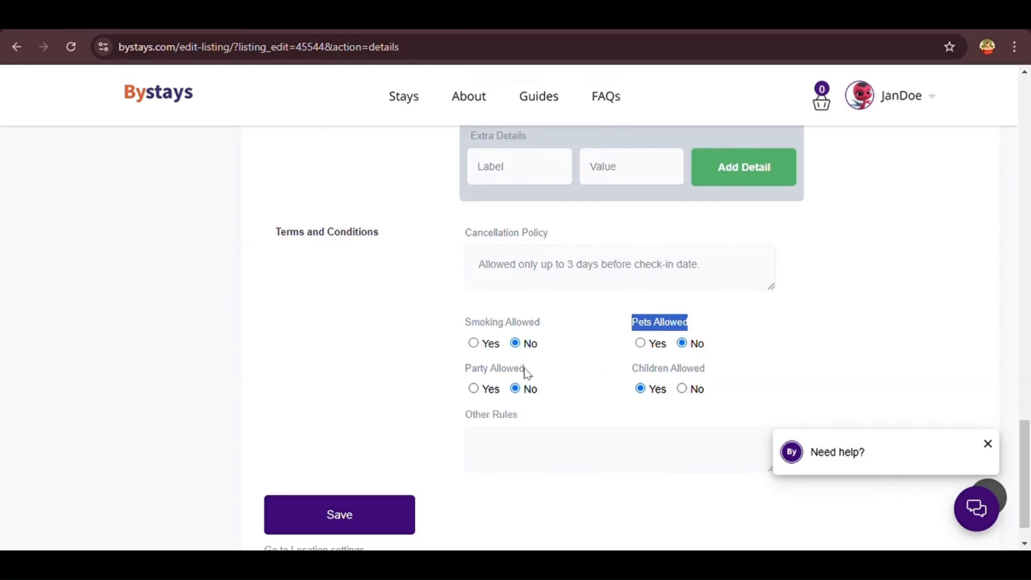
drag(526, 372, 462, 380)
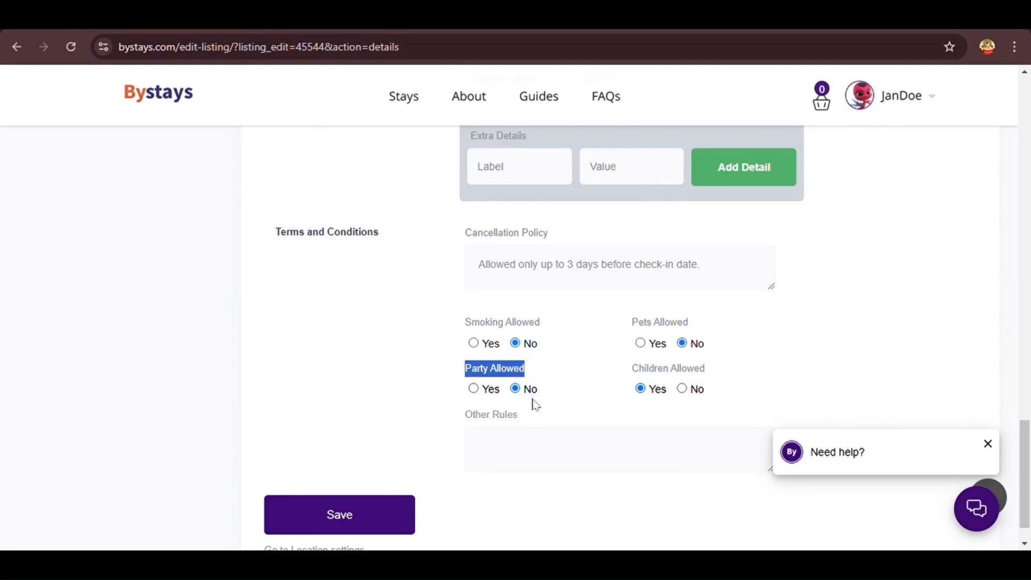
drag(711, 371, 626, 371)
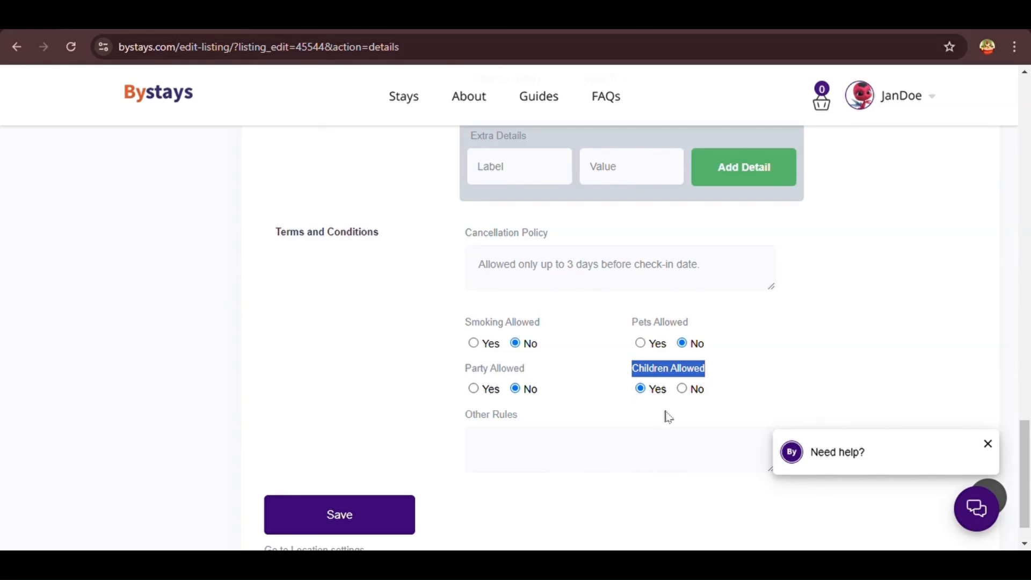
Add the Other Rule that guests may not go outside the cottage premises without a guide, and save
click(559, 432)
scroll(563, 415, down, 1)
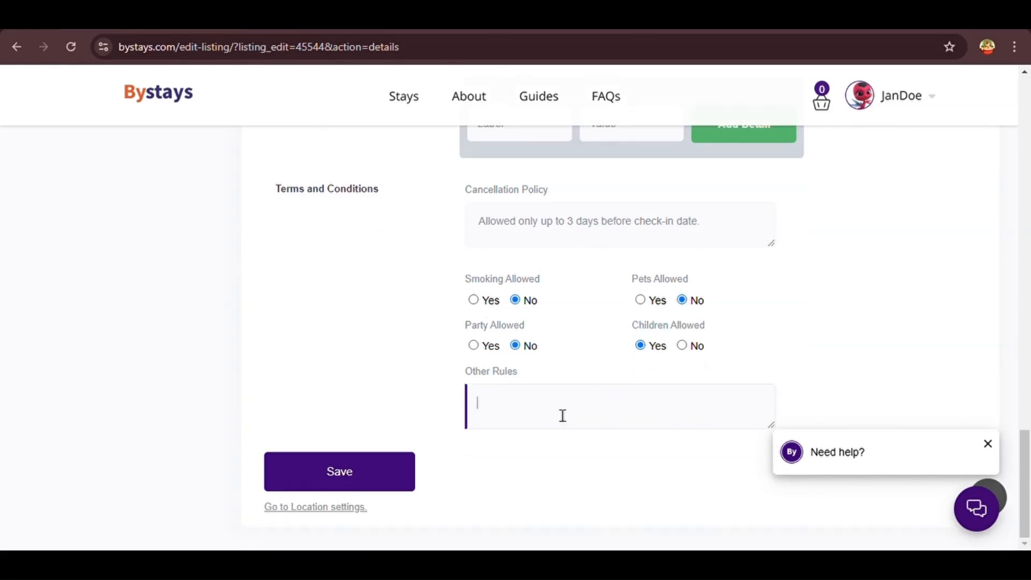
drag(524, 379, 462, 380)
click(507, 413)
text(Guests are not allowed)
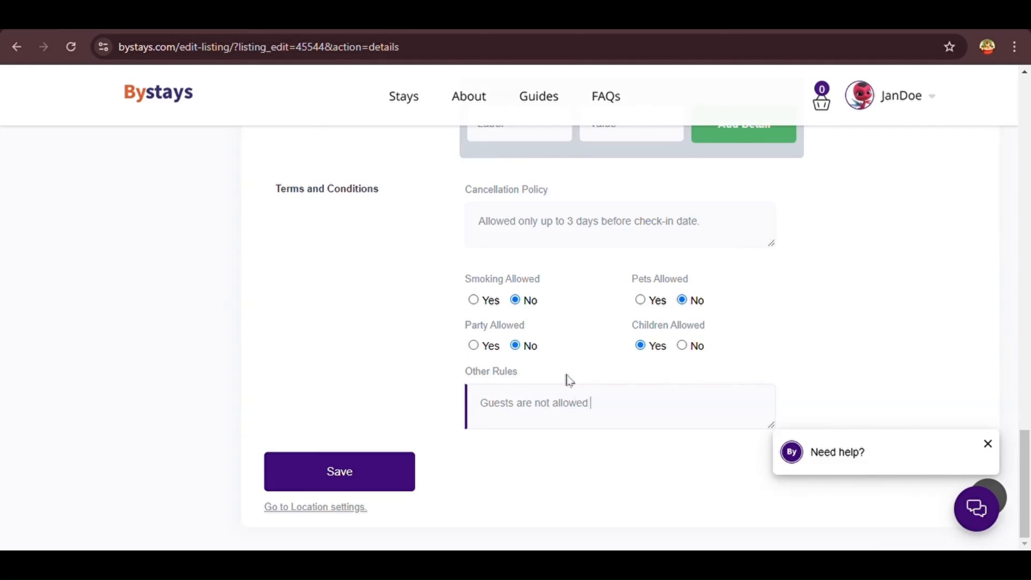
text(outside the cottage premises without a)
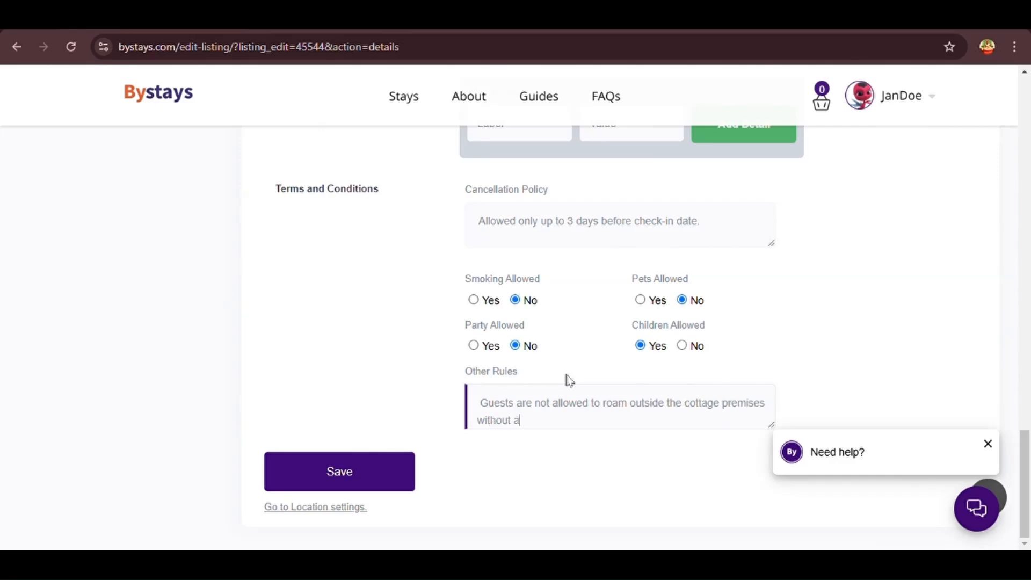
text( guide. (A guide is available for )
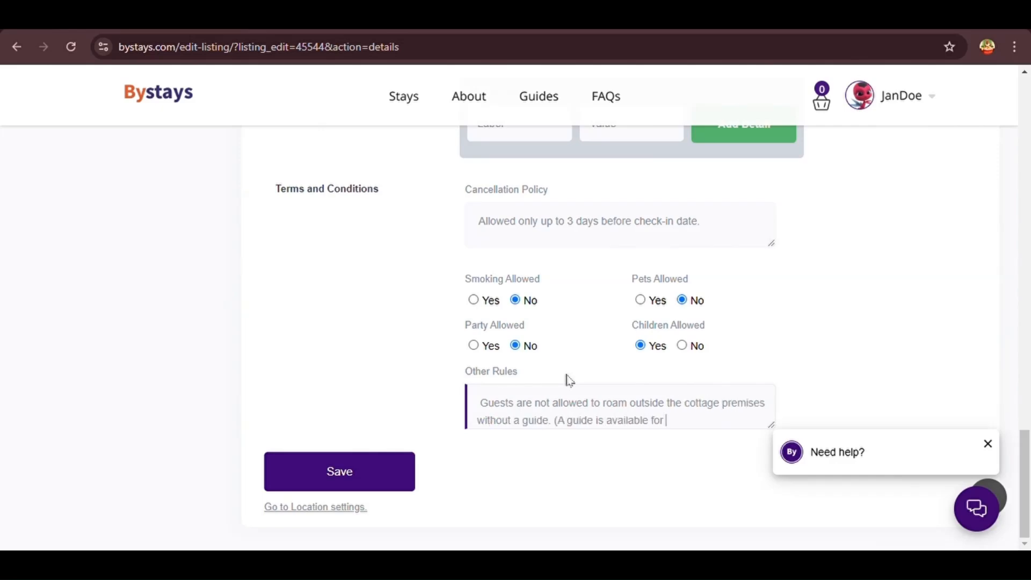
text(FREE. An appointment needs to be made.))
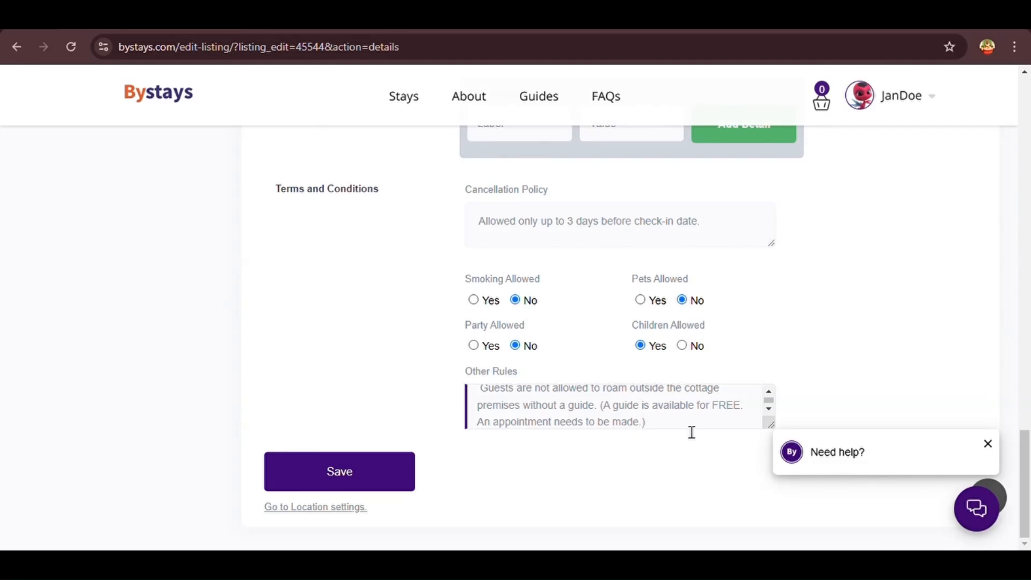
scroll(691, 433, up, 1)
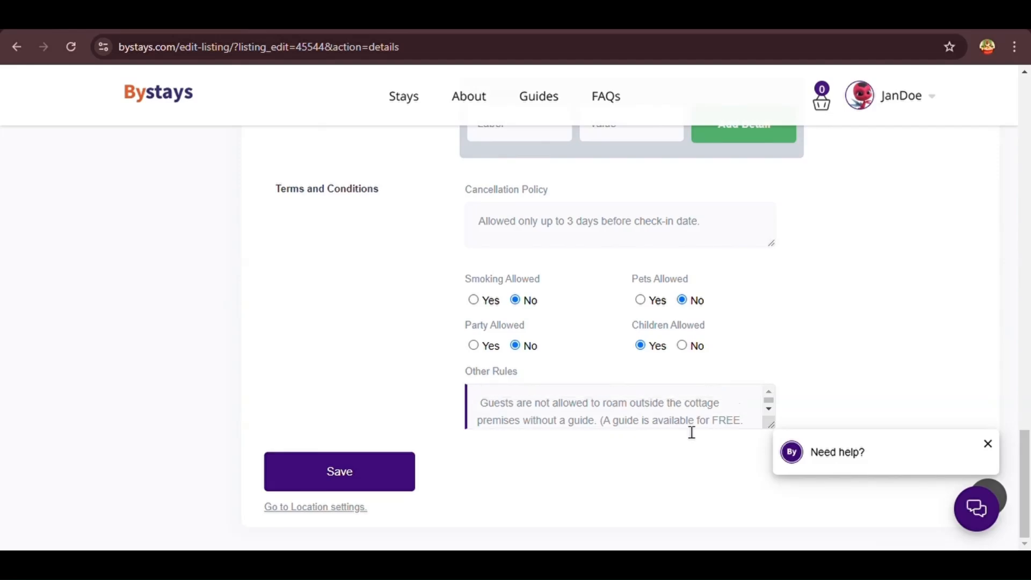
click(401, 473)
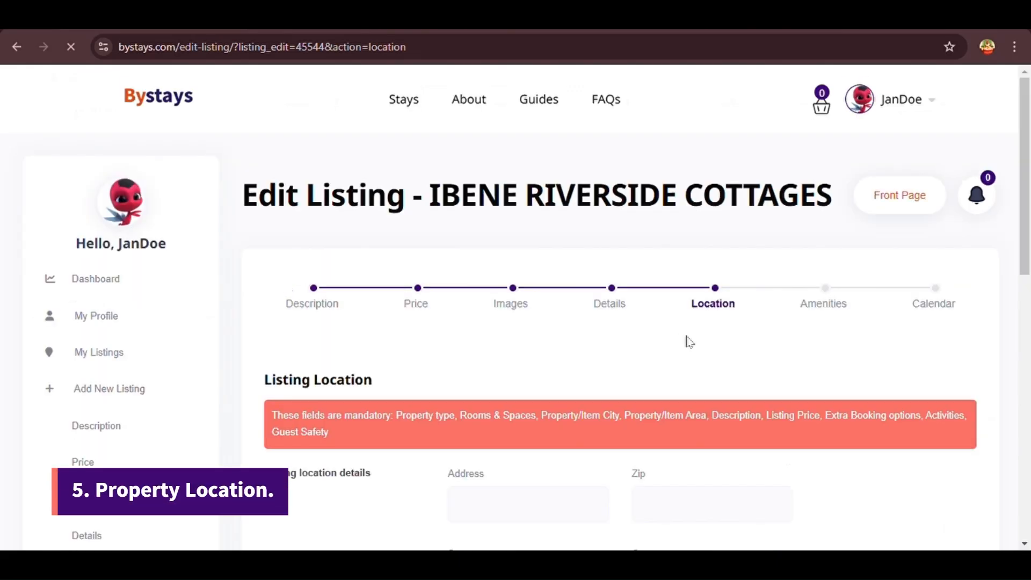
Set the address from 'Nwoya, Karuma' to the Karuma - Chobe Road suggestion
scroll(735, 320, down, 4)
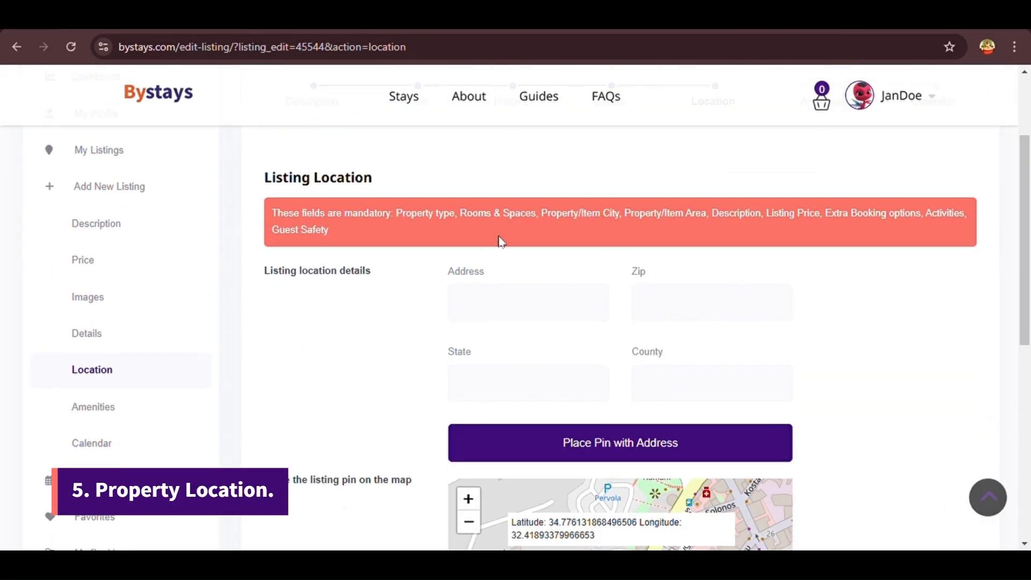
drag(484, 270, 429, 286)
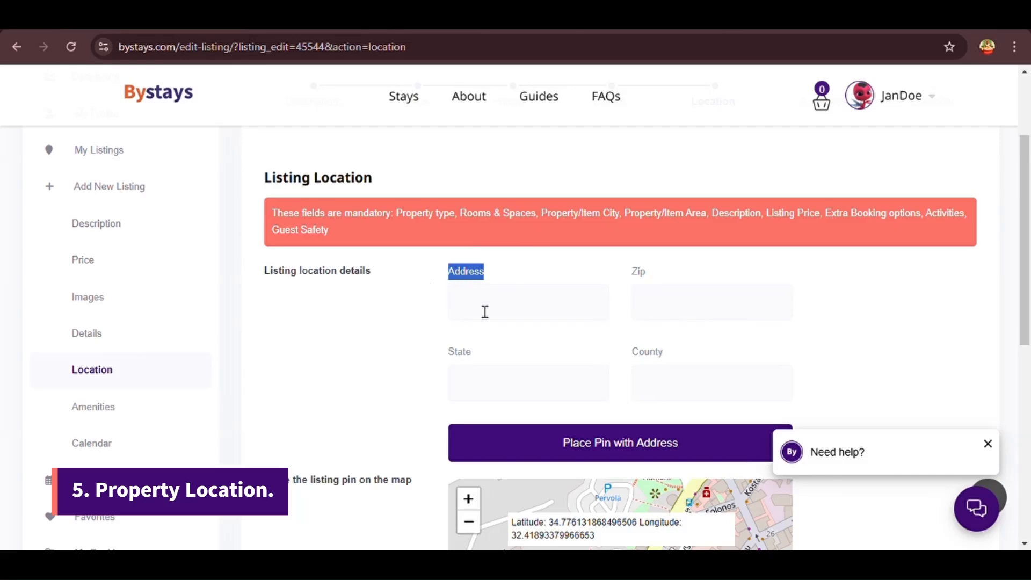
click(505, 315)
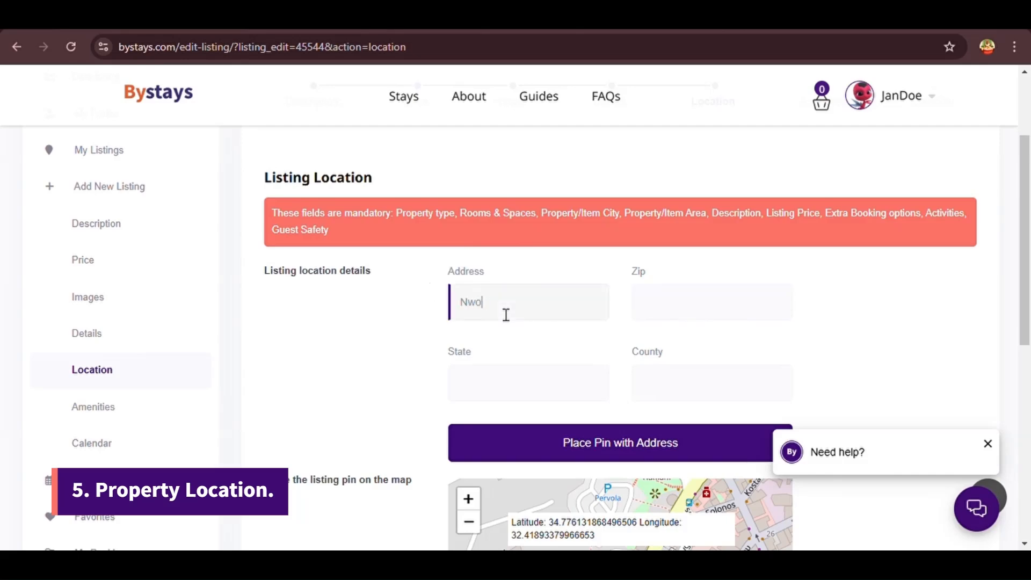
text(Nwoya, Karuma)
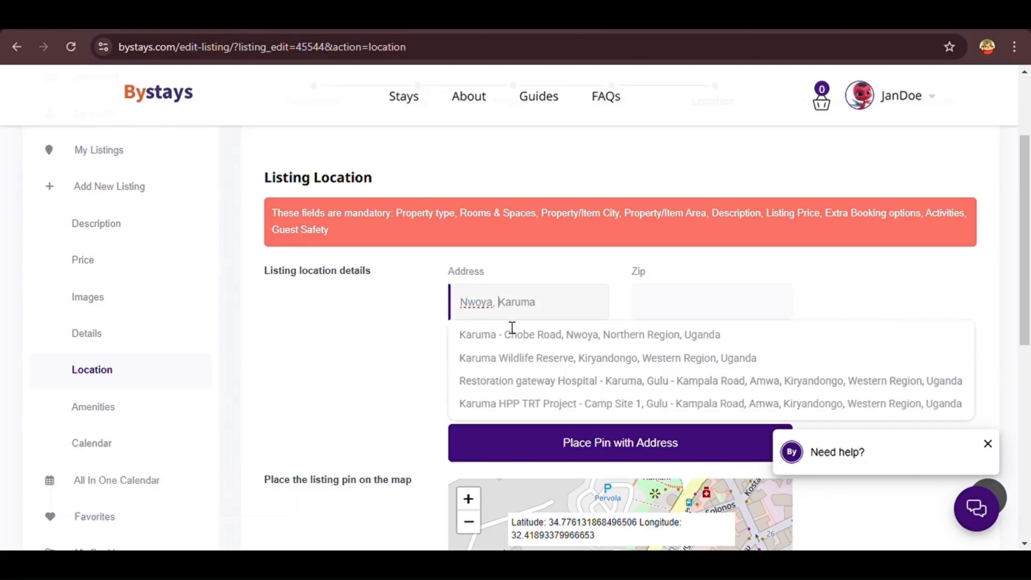
click(519, 335)
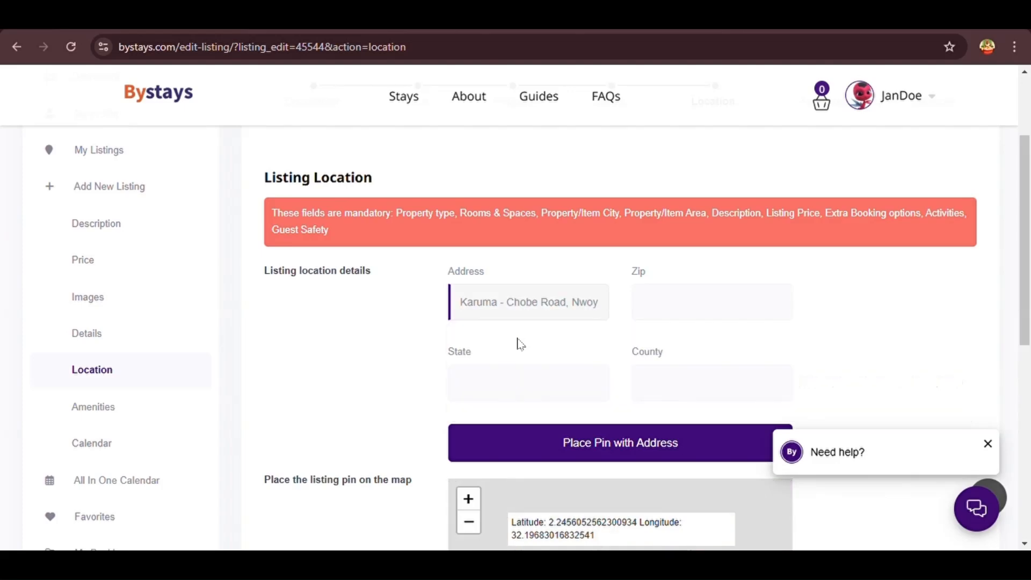
Check the map pin and the latitude and longitude coordinates placed at Karuma
scroll(549, 350, down, 1)
scroll(667, 354, down, 3)
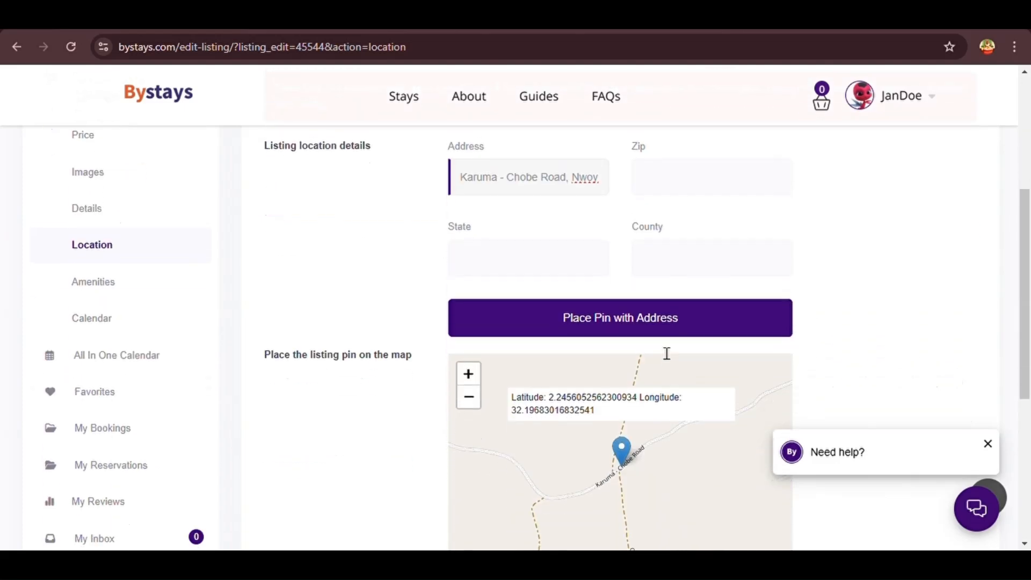
scroll(609, 412, up, 2)
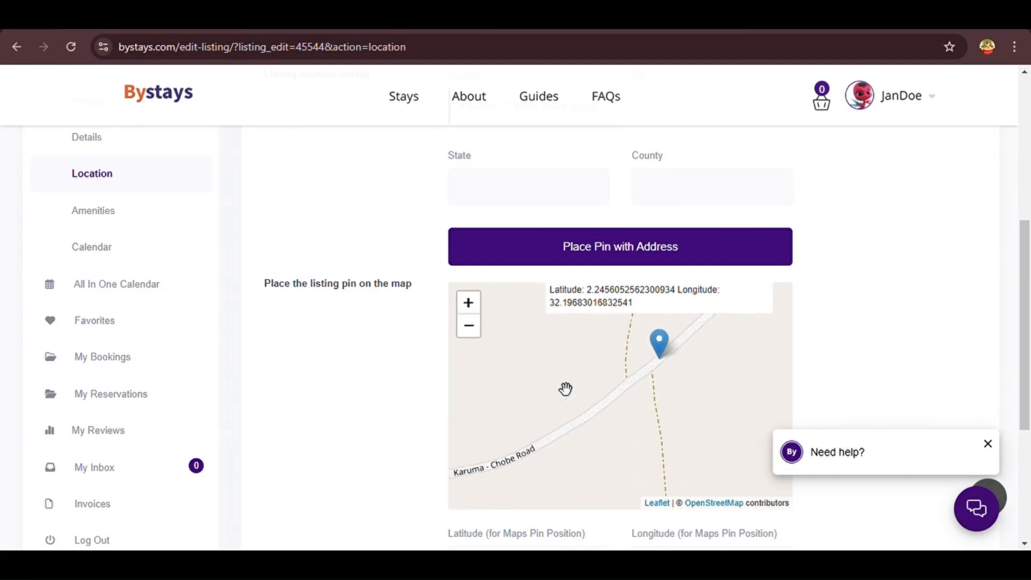
scroll(570, 376, down, 3)
scroll(580, 382, up, 2)
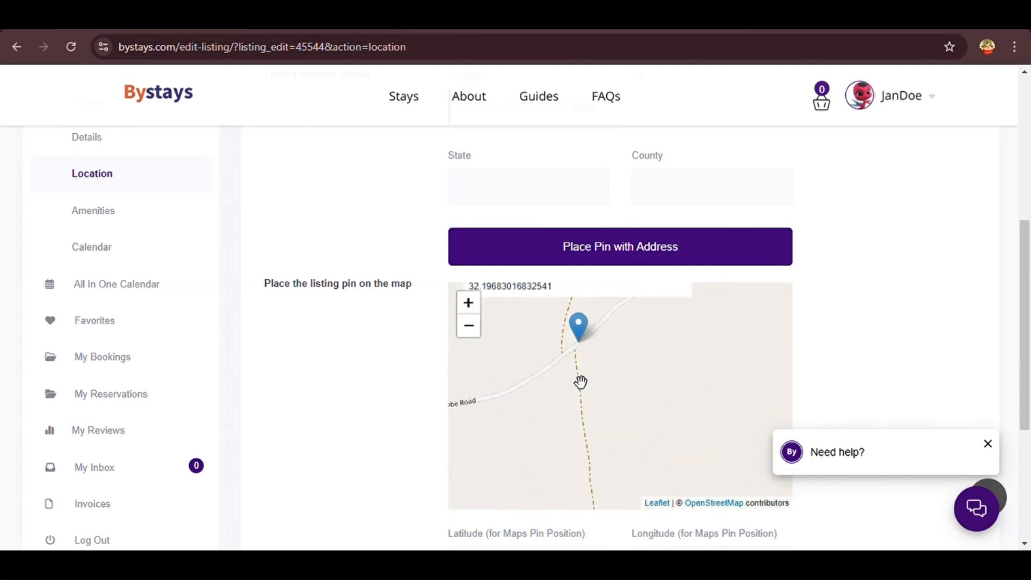
scroll(389, 350, down, 5)
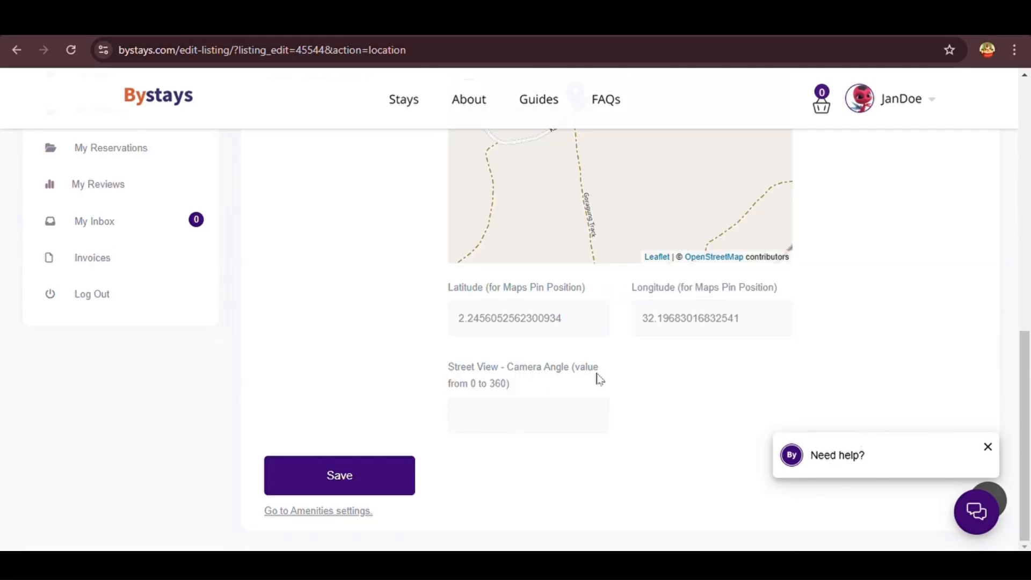
drag(524, 389, 450, 364)
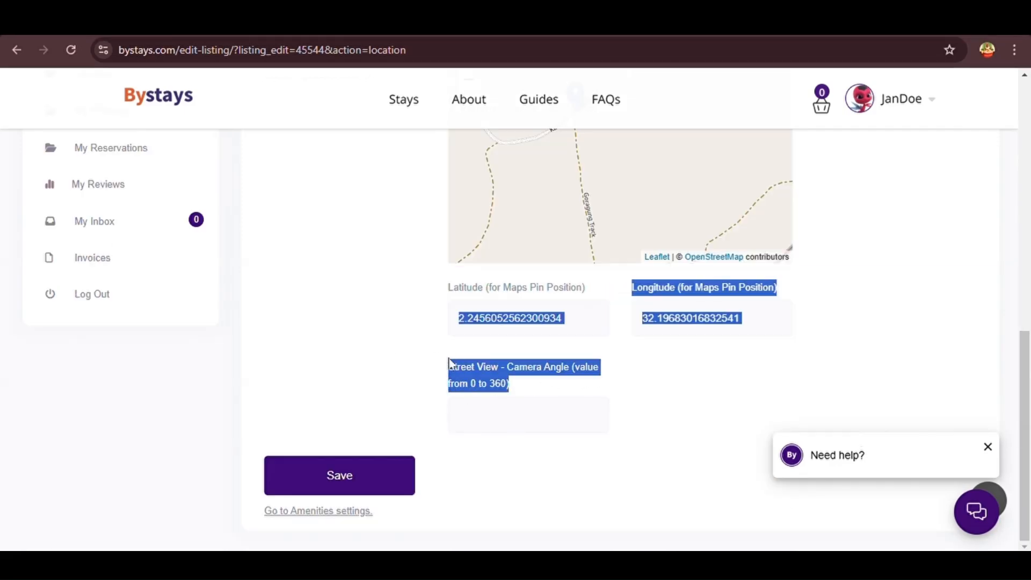
click(572, 334)
drag(584, 290, 450, 296)
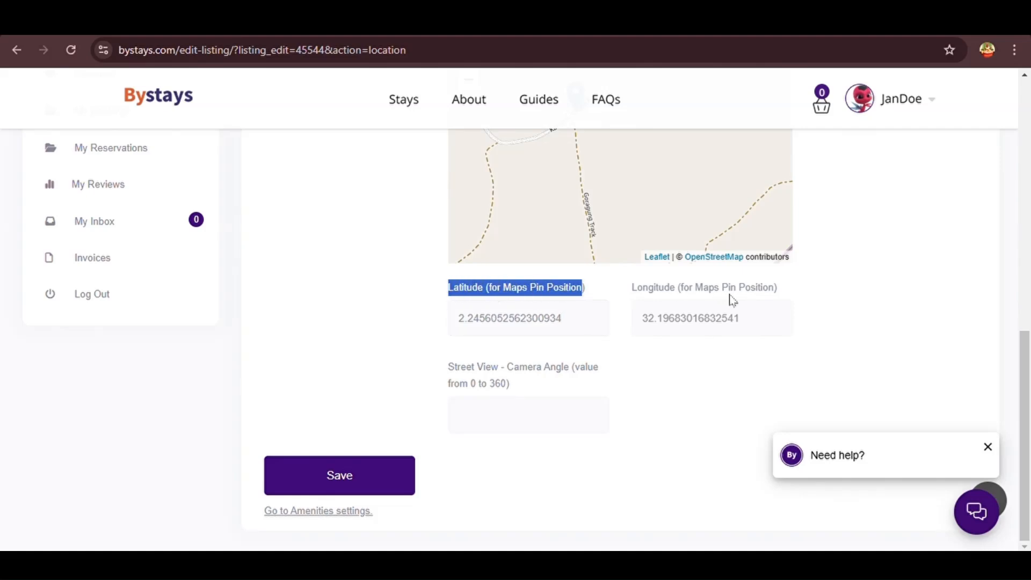
drag(777, 297, 630, 292)
scroll(636, 298, up, 2)
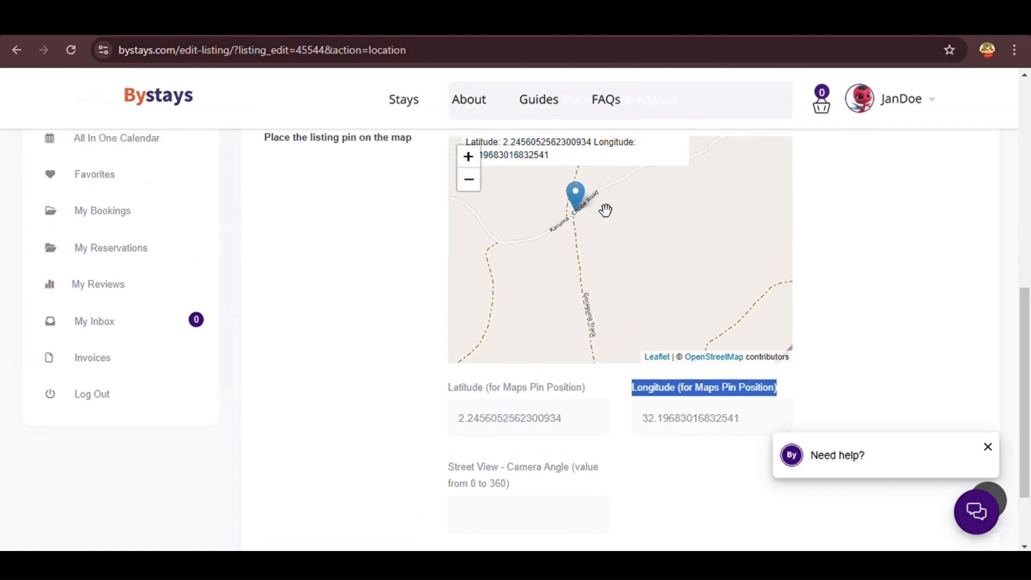
scroll(601, 244, down, 2)
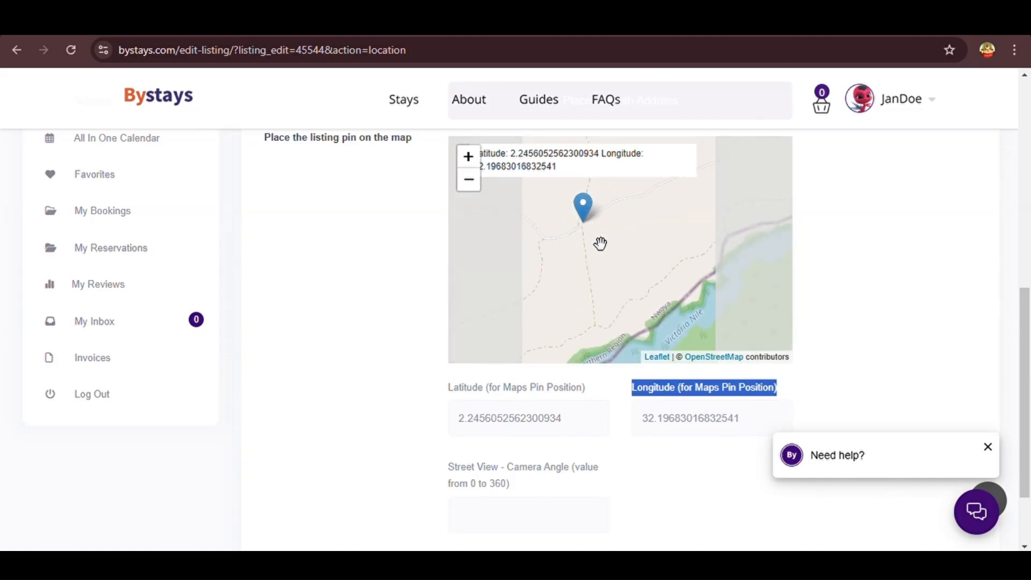
scroll(600, 243, up, 3)
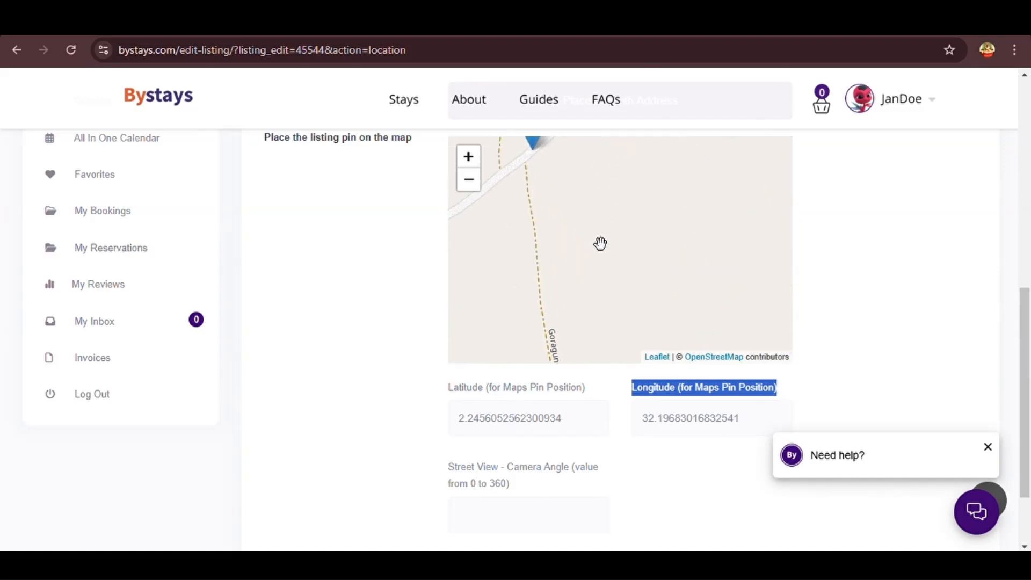
scroll(600, 244, down, 1)
scroll(600, 244, down, 1)
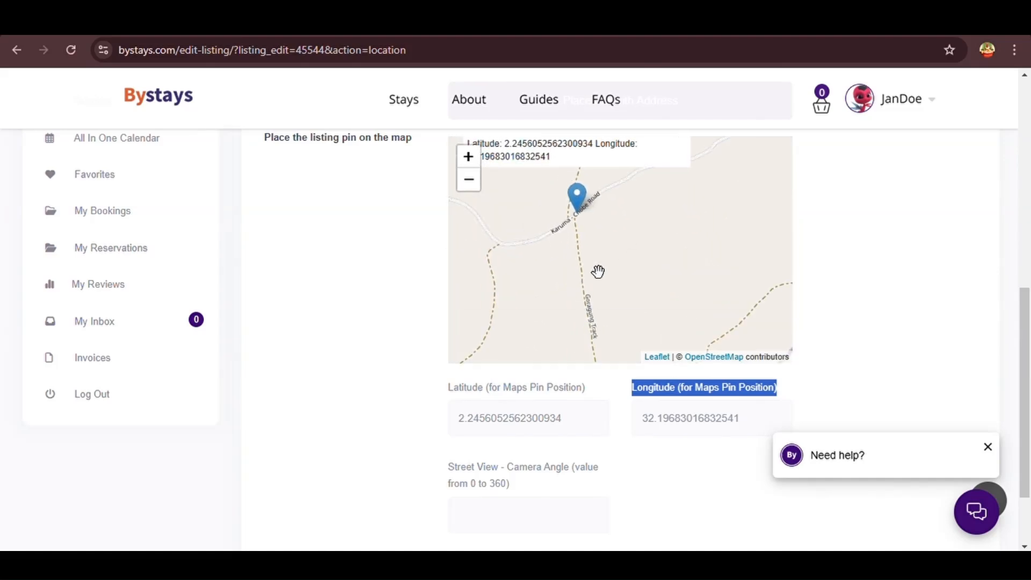
scroll(868, 343, down, 2)
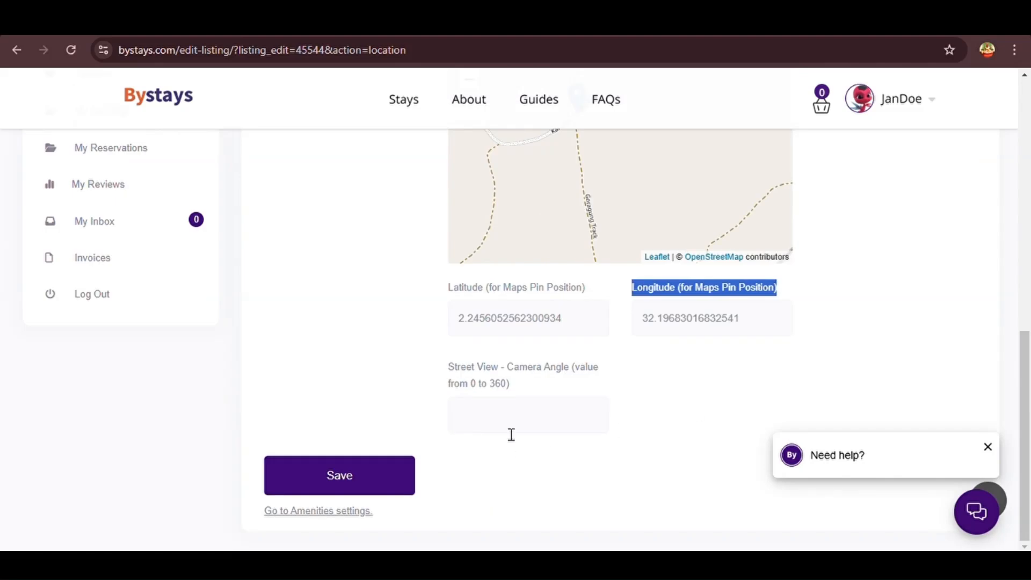
drag(529, 382, 433, 373)
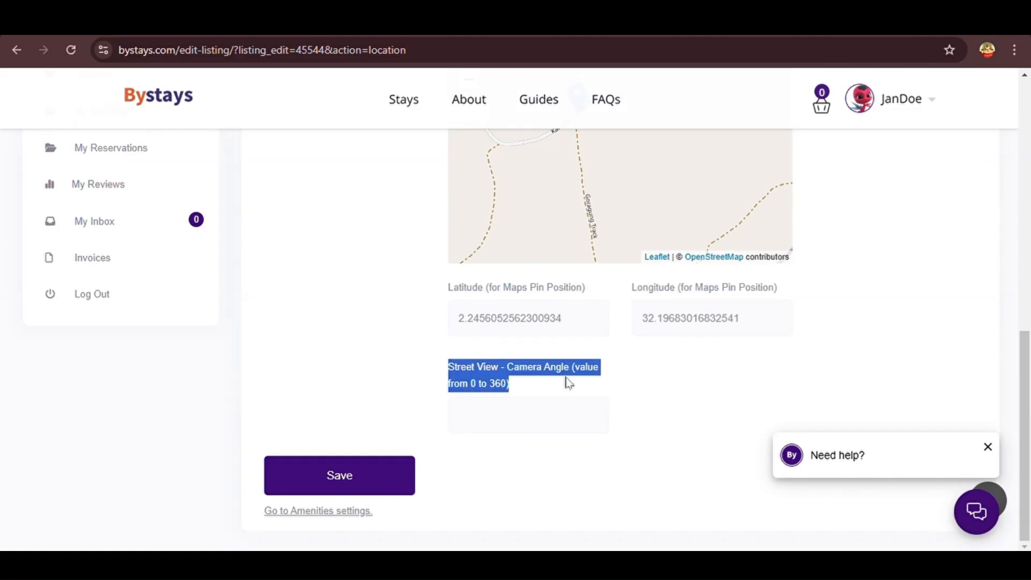
Review the street view camera angle field and save the location
click(504, 424)
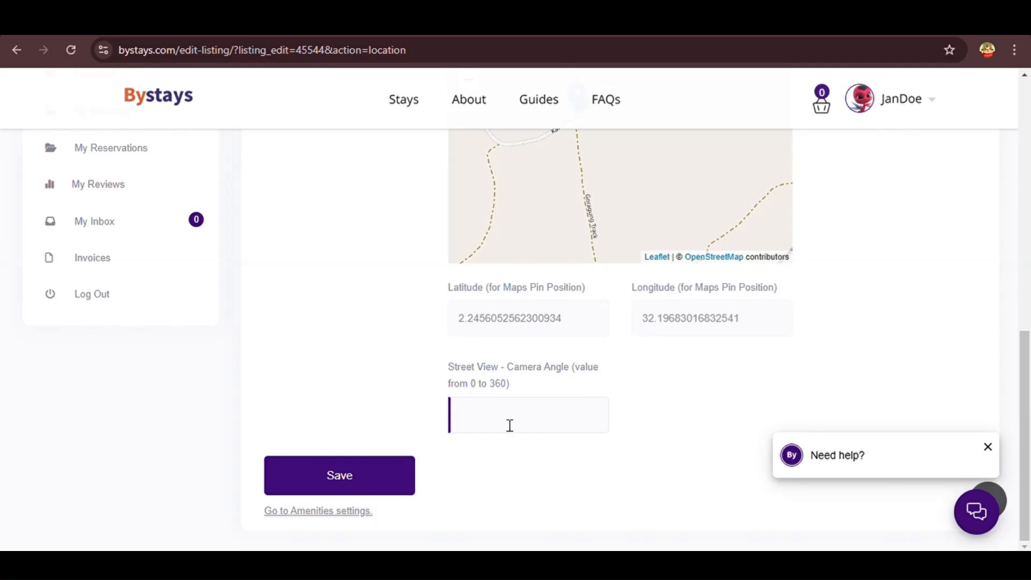
scroll(406, 344, up, 6)
scroll(406, 344, down, 5)
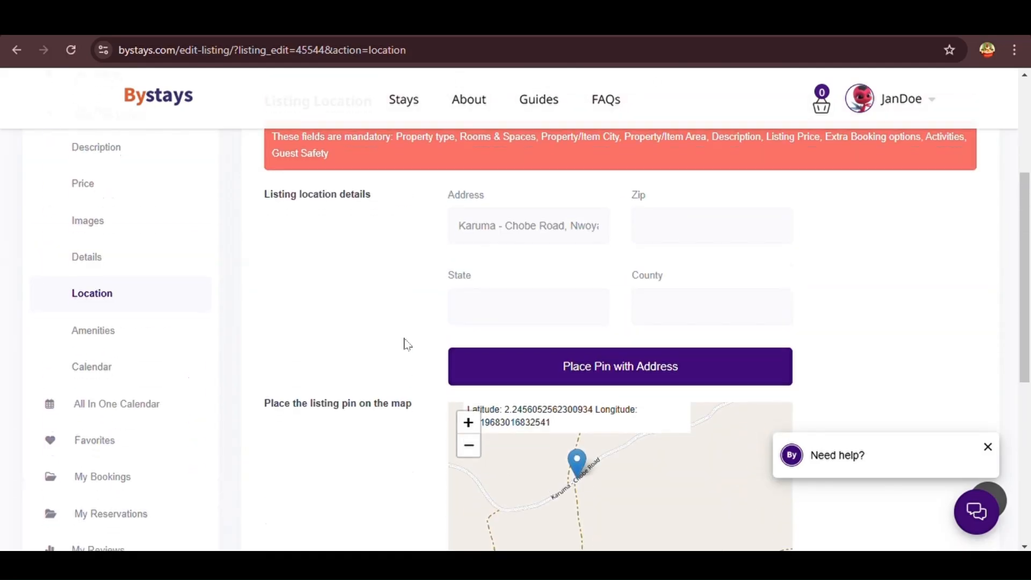
scroll(370, 527, down, 2)
click(359, 486)
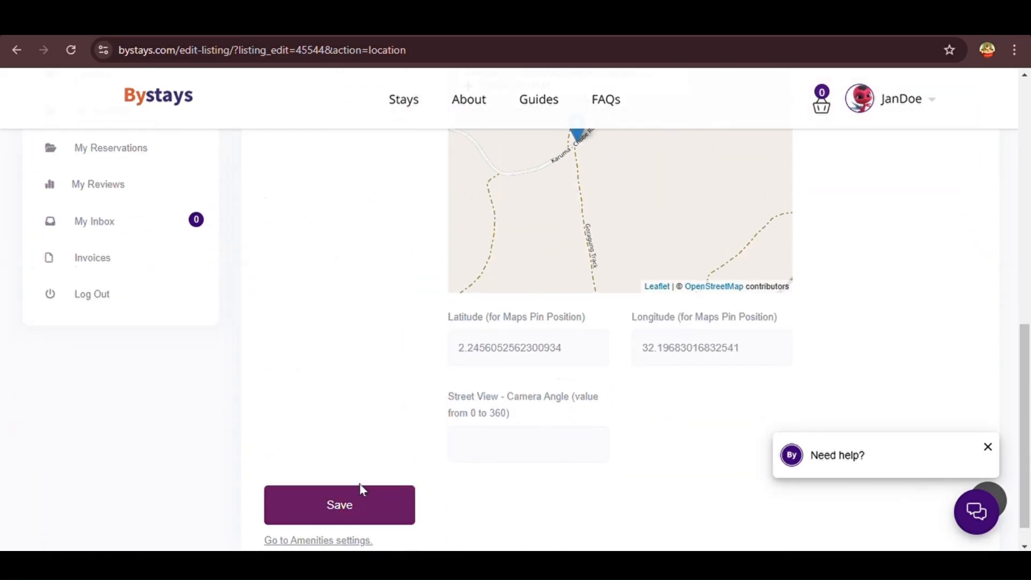
scroll(330, 489, down, 4)
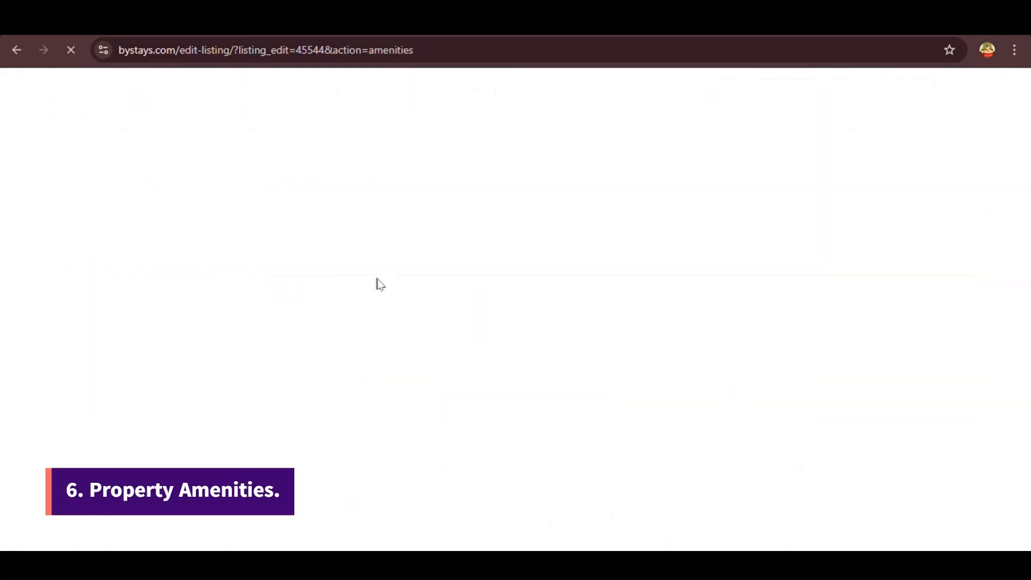
Tick the Internet, Satellite channels, Smoke Detectors, Heating, Phone and Washer amenities
scroll(437, 287, down, 4)
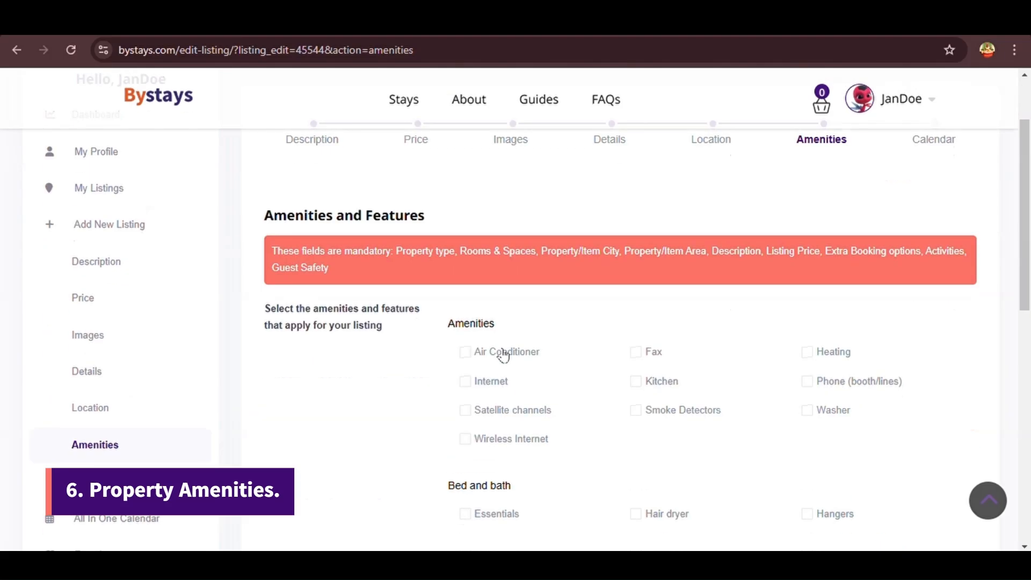
scroll(554, 293, up, 2)
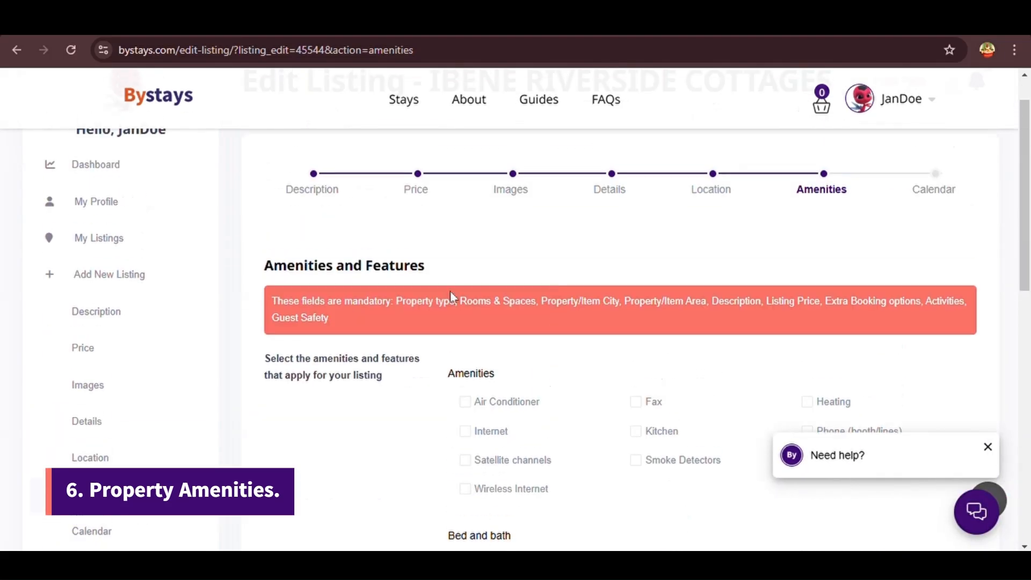
drag(431, 267, 266, 279)
click(433, 271)
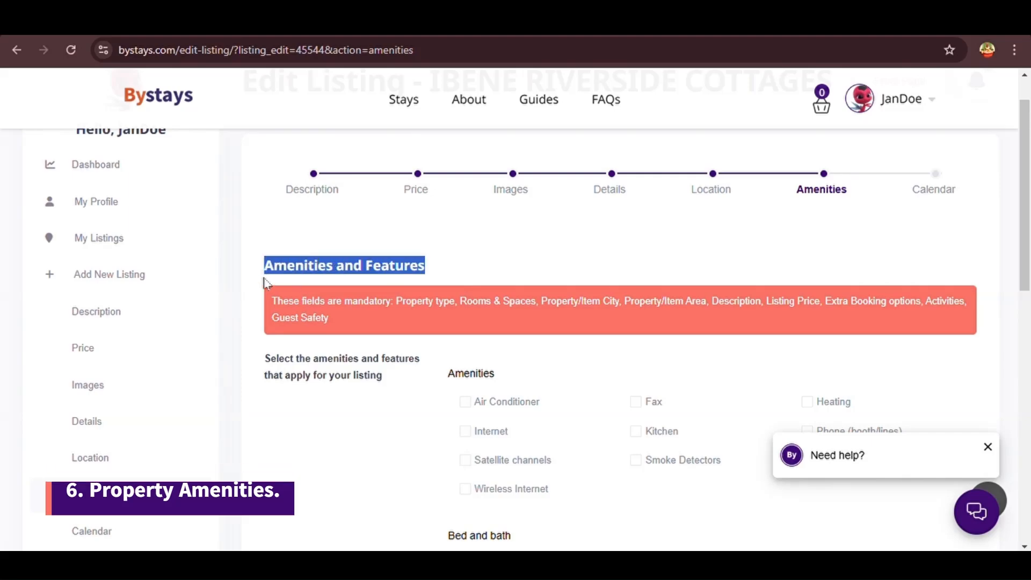
click(463, 355)
scroll(464, 354, down, 3)
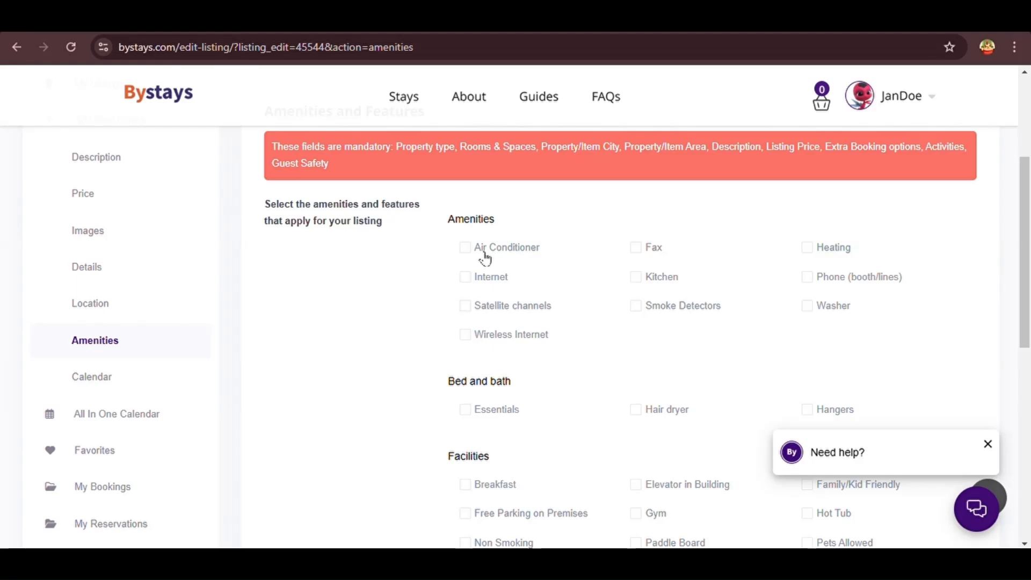
click(466, 279)
click(465, 307)
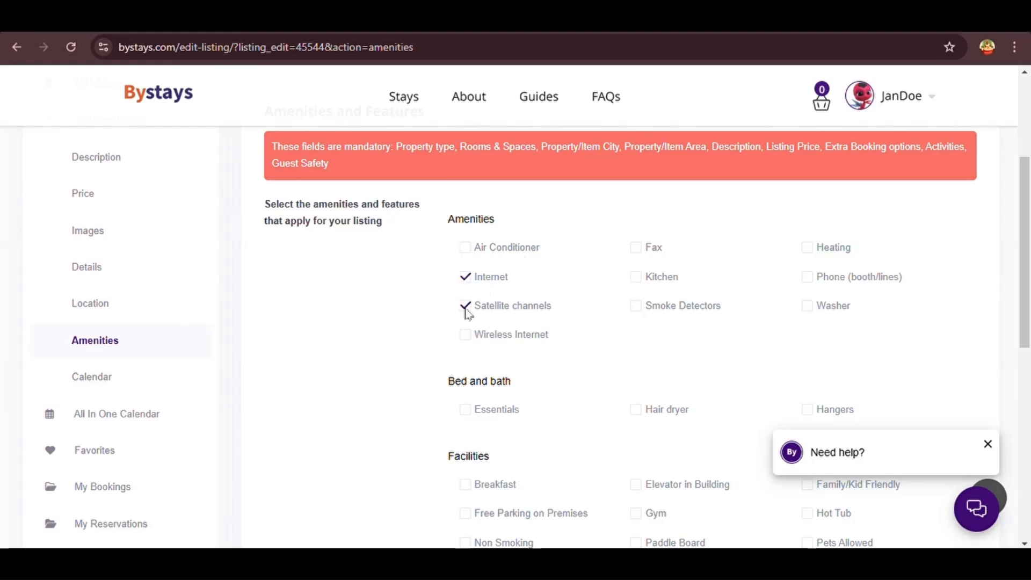
click(639, 308)
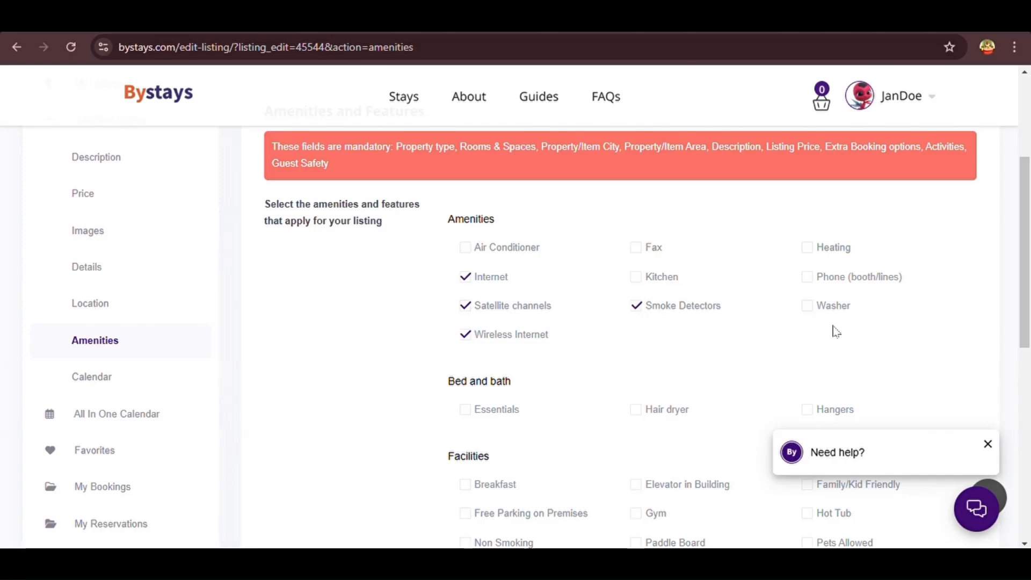
click(810, 252)
click(808, 277)
click(810, 307)
Tick Essentials, Hair dryer and Hangers under bed and bath
scroll(486, 324, down, 1)
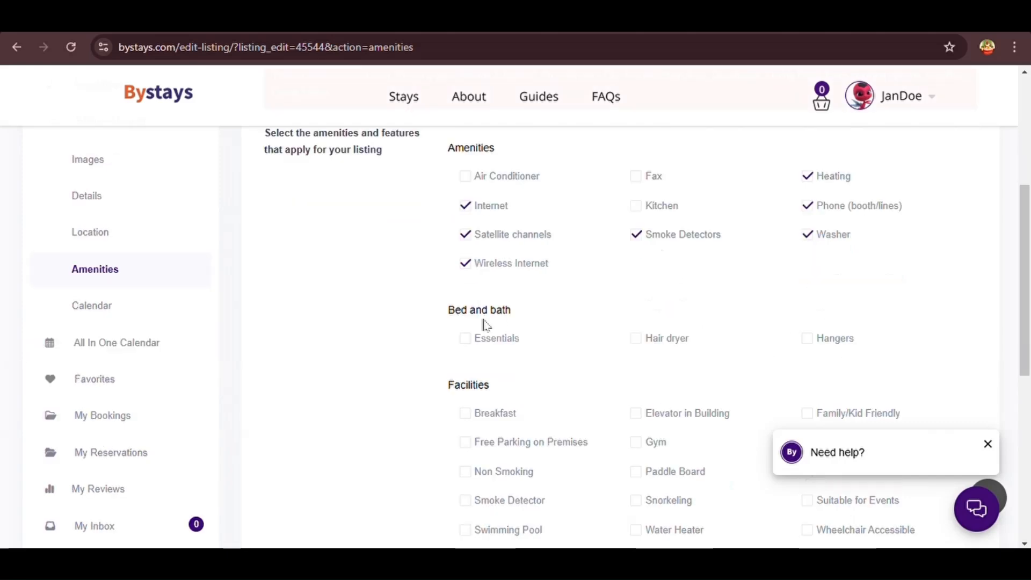
click(466, 337)
click(637, 337)
click(808, 337)
Tick Breakfast, Free Parking, Non Smoking, Smoke Detector, Swimming Pool, Water Heater and Family/Kid Friendly facilities
scroll(506, 274, down, 2)
click(465, 287)
click(465, 315)
click(465, 346)
click(465, 375)
click(465, 404)
click(636, 404)
click(807, 287)
Tick every Guest Safety item, including 24/7 Security, First Aid Kits, CCTV and In-room safes
scroll(865, 301, down, 1)
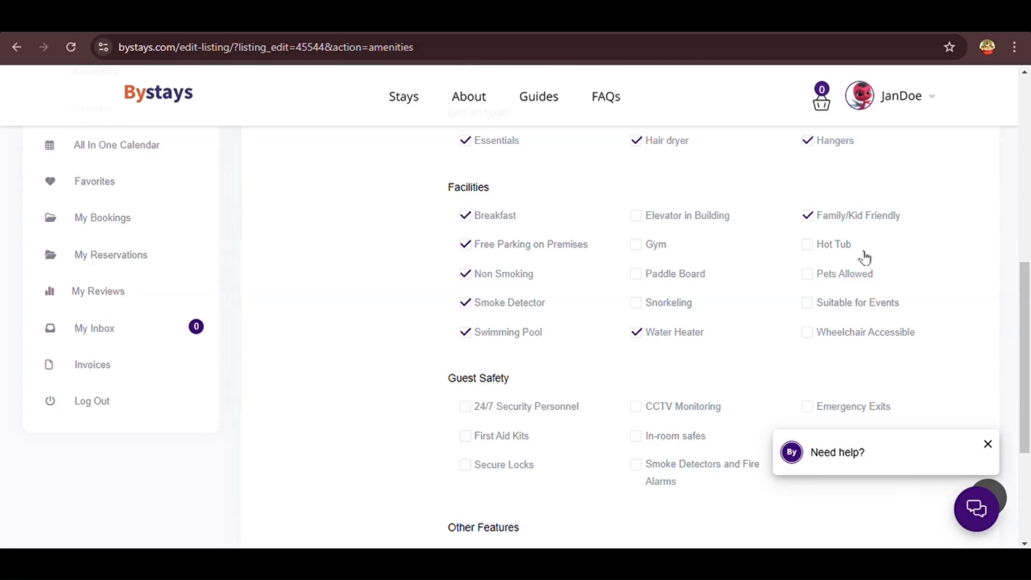
scroll(813, 337, down, 4)
click(465, 191)
click(465, 221)
click(465, 251)
click(636, 191)
click(635, 221)
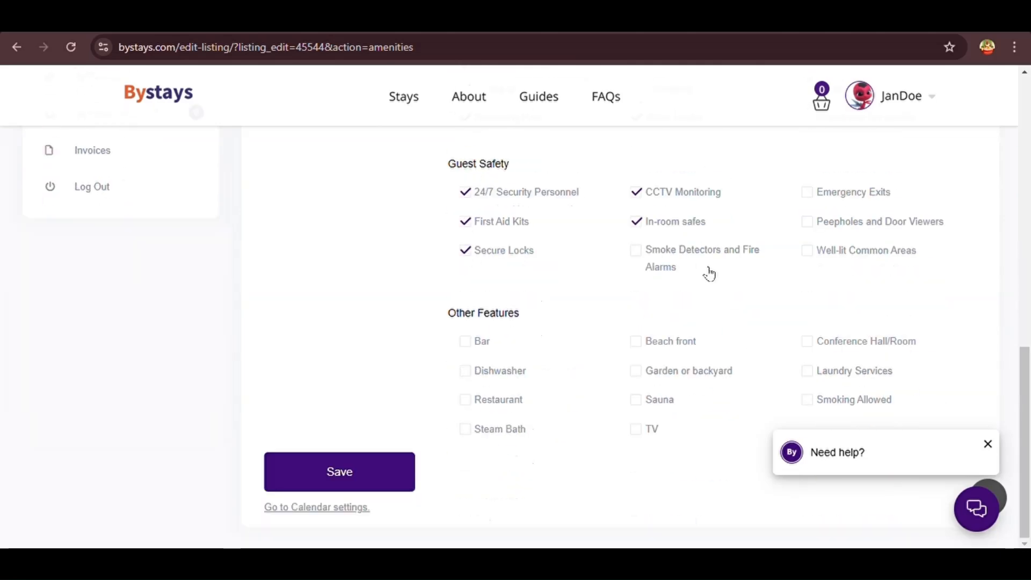
click(636, 251)
click(807, 192)
Tick Bar, Restaurant, Steam Bath, Garden, Sauna, TV and Conference Hall features, then save
click(465, 341)
click(465, 399)
click(465, 429)
click(636, 371)
click(636, 400)
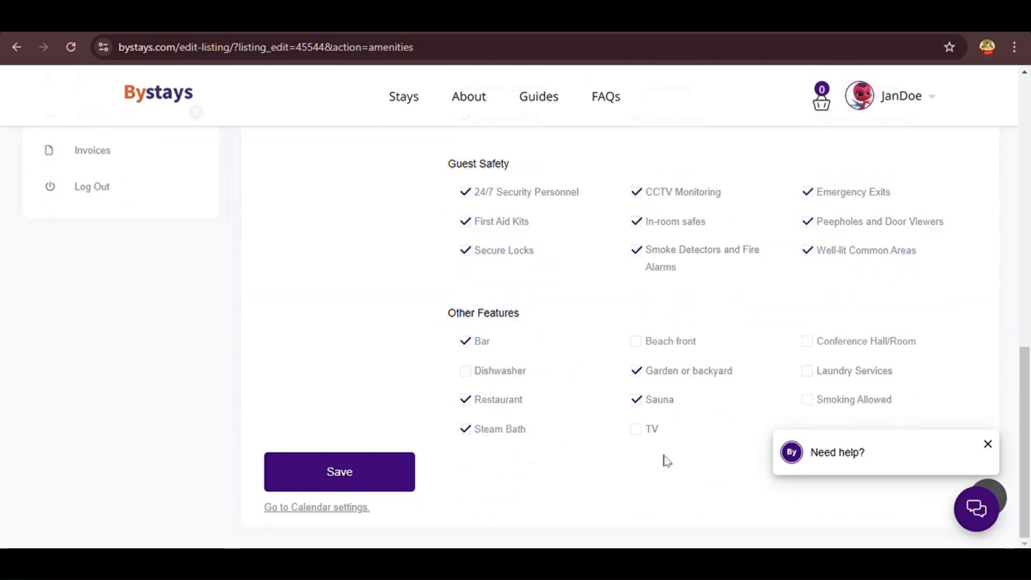
click(636, 428)
click(807, 341)
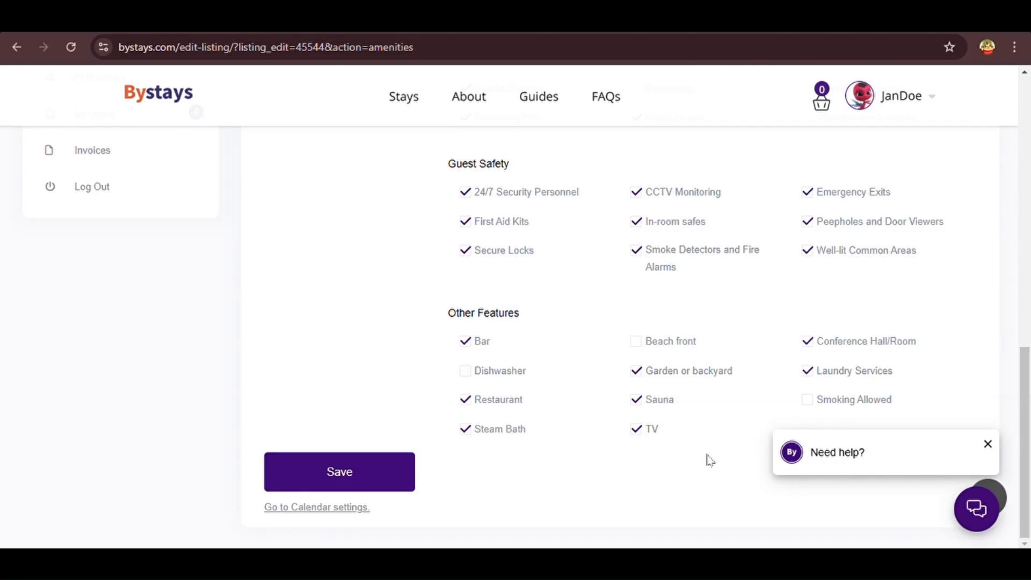
click(373, 475)
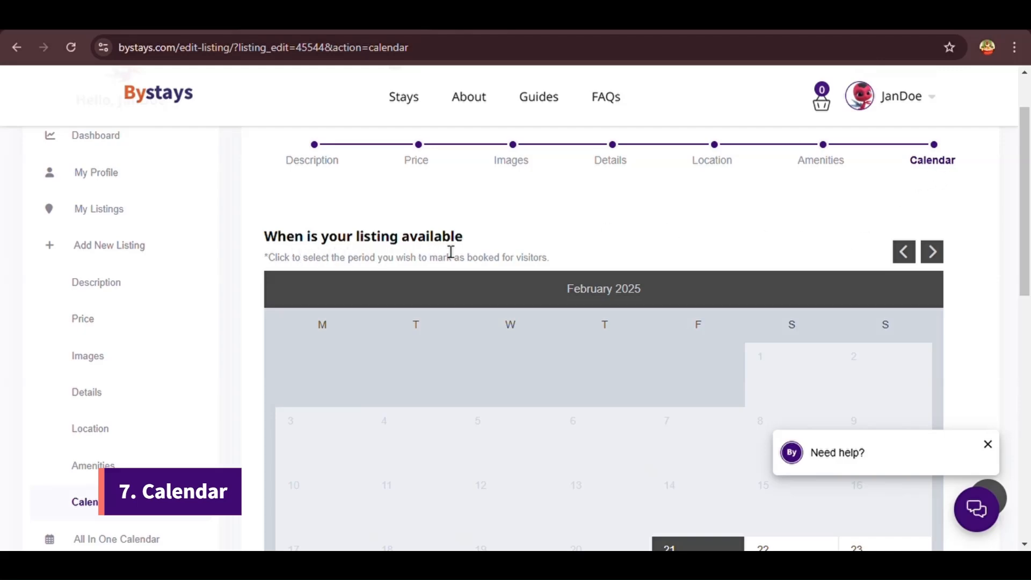
Select 22 to 28 February 2025 on the availability calendar
drag(552, 261, 264, 256)
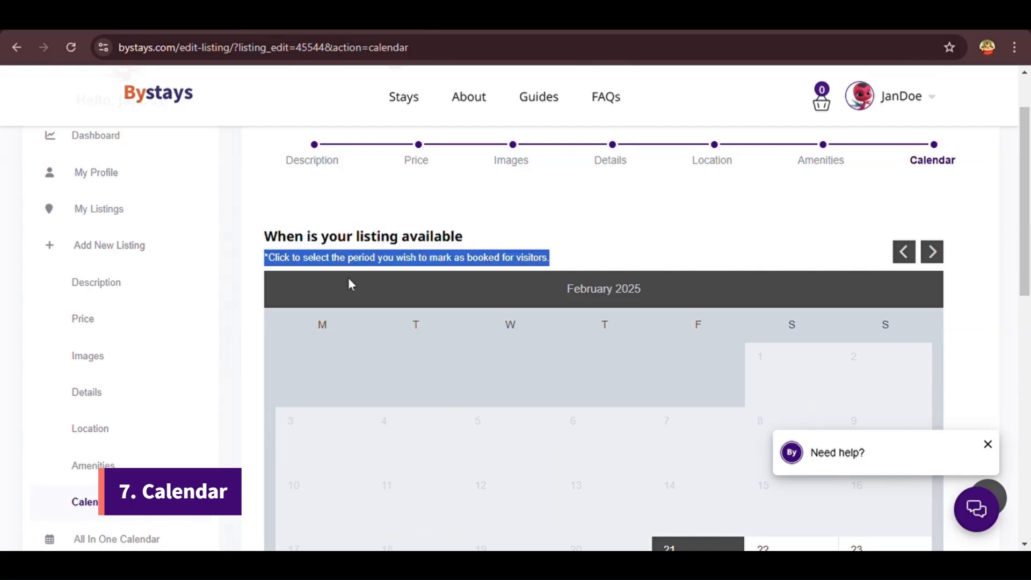
click(577, 264)
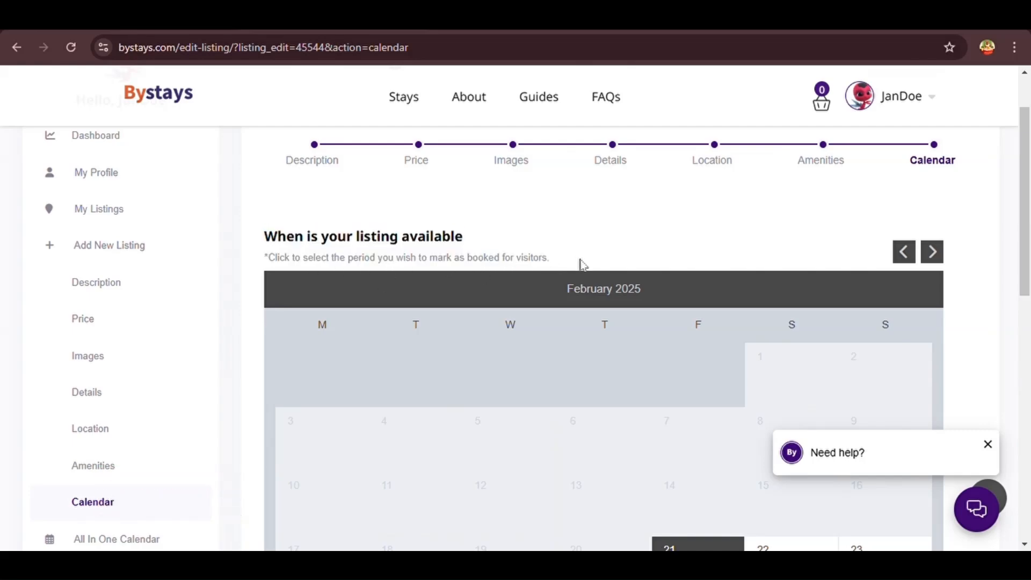
scroll(581, 264, down, 3)
click(792, 420)
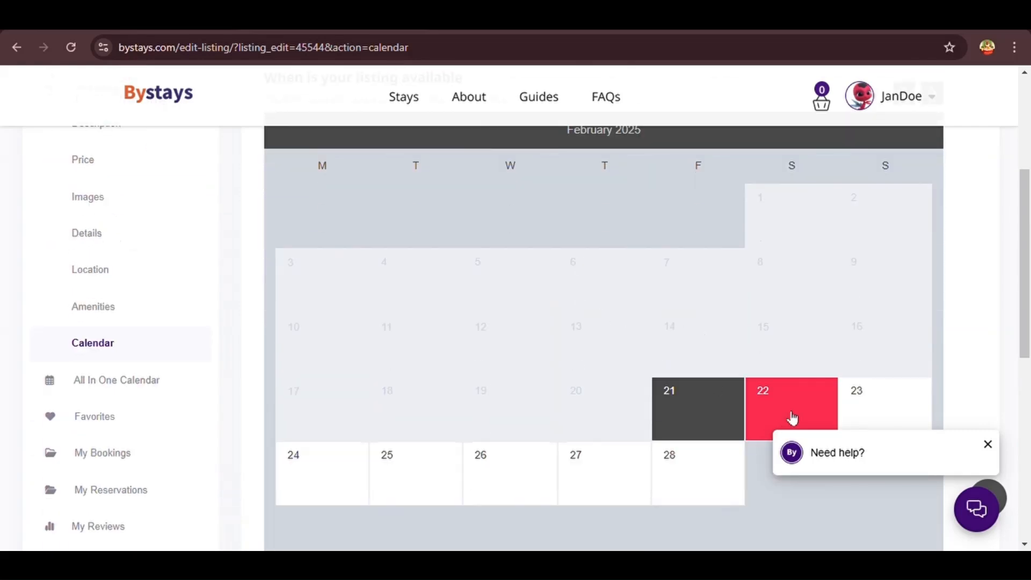
click(681, 479)
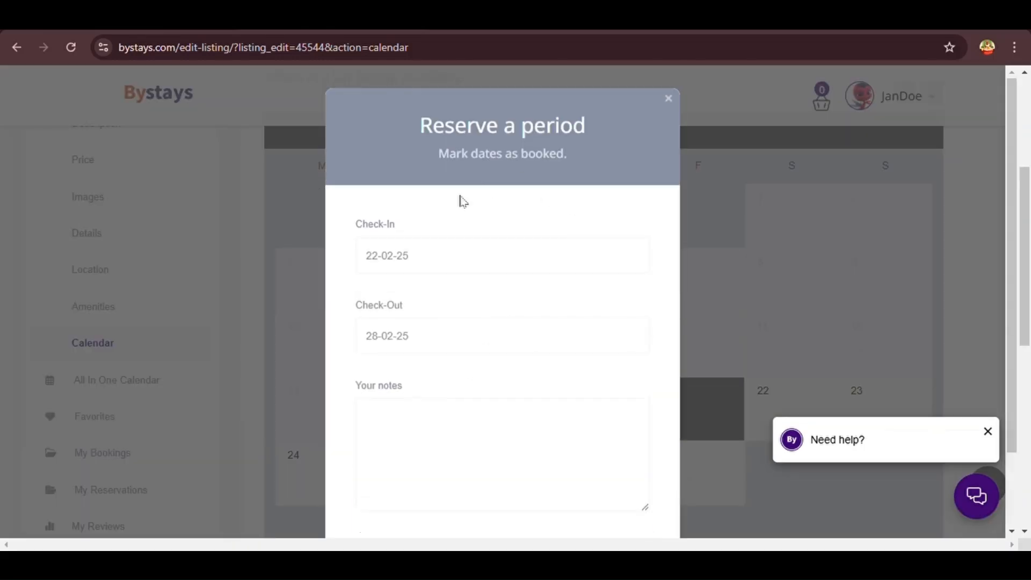
Review the Reserve a period form for 22-02-25 to 28-02-25, then close it without booking
scroll(618, 166, down, 1)
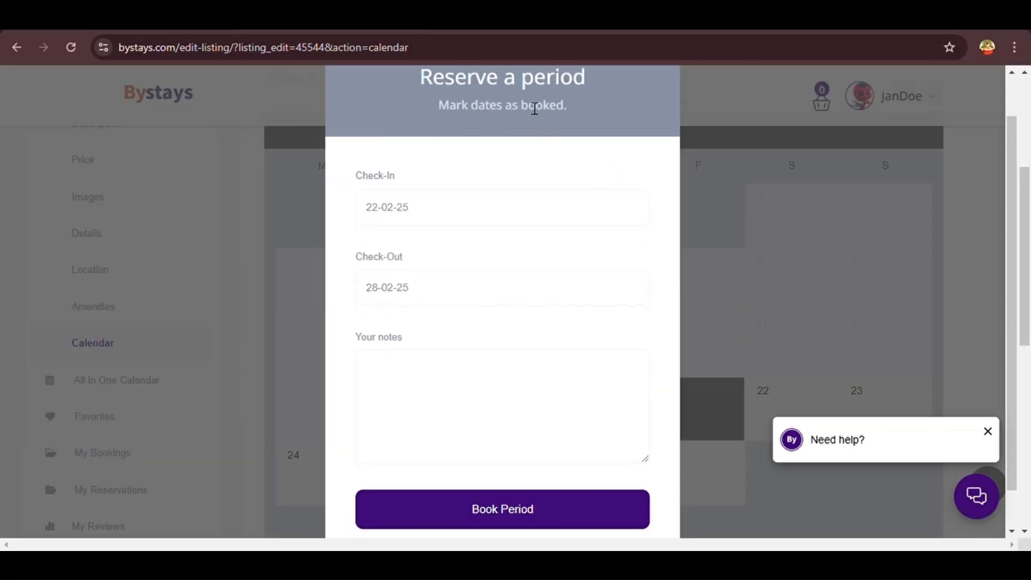
drag(573, 115, 433, 107)
scroll(432, 107, up, 1)
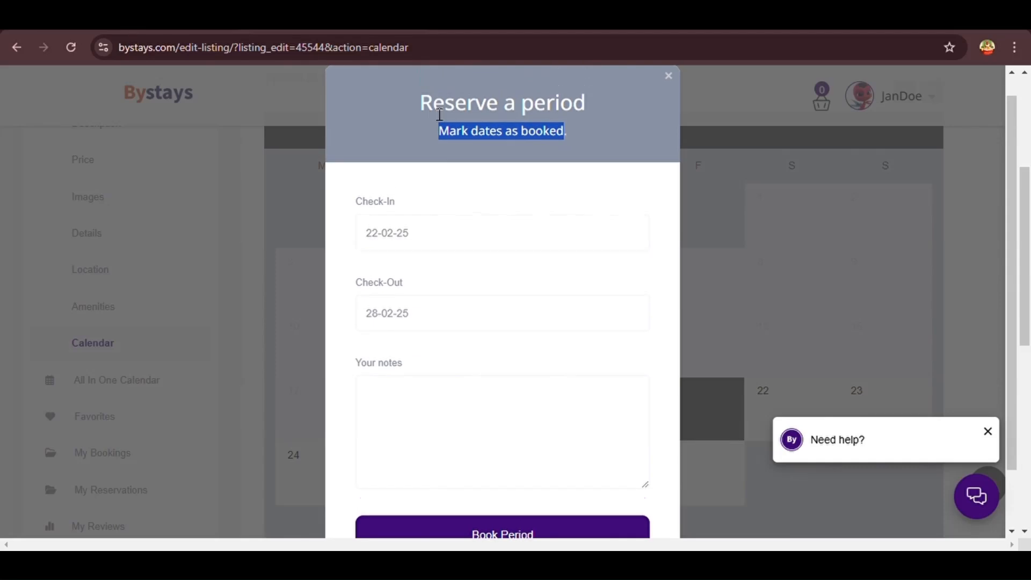
click(419, 399)
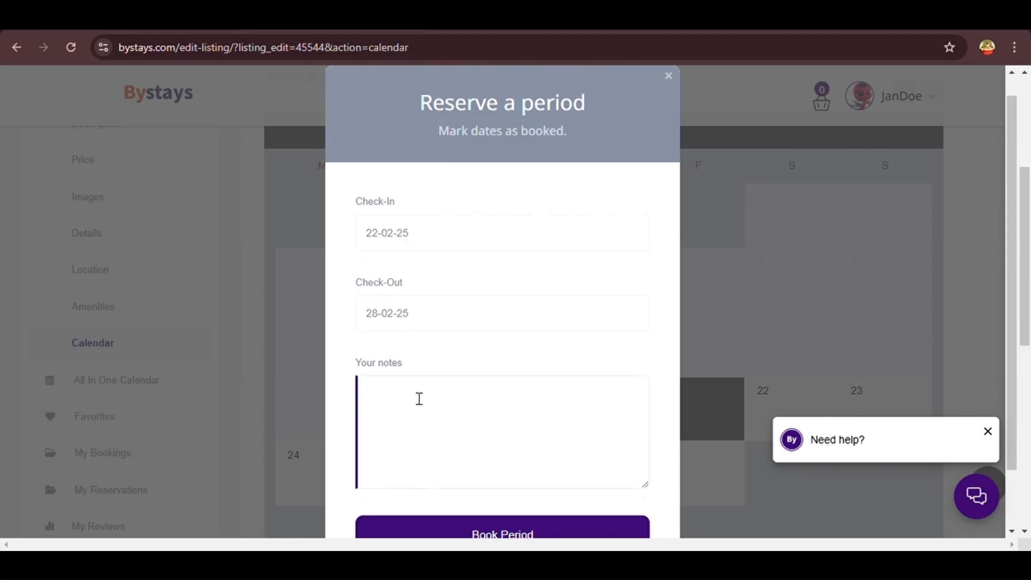
scroll(419, 398, down, 1)
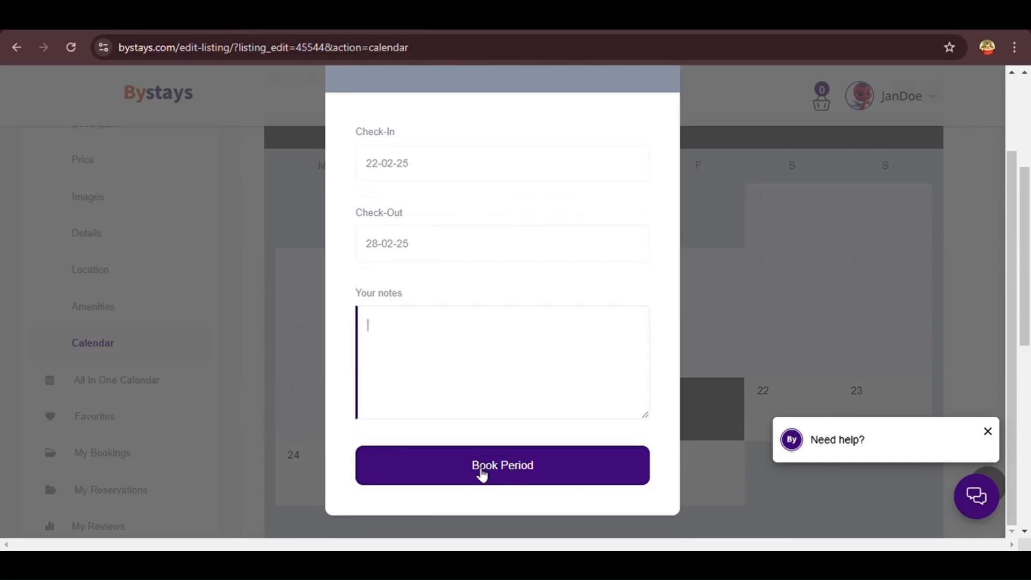
scroll(500, 477, up, 1)
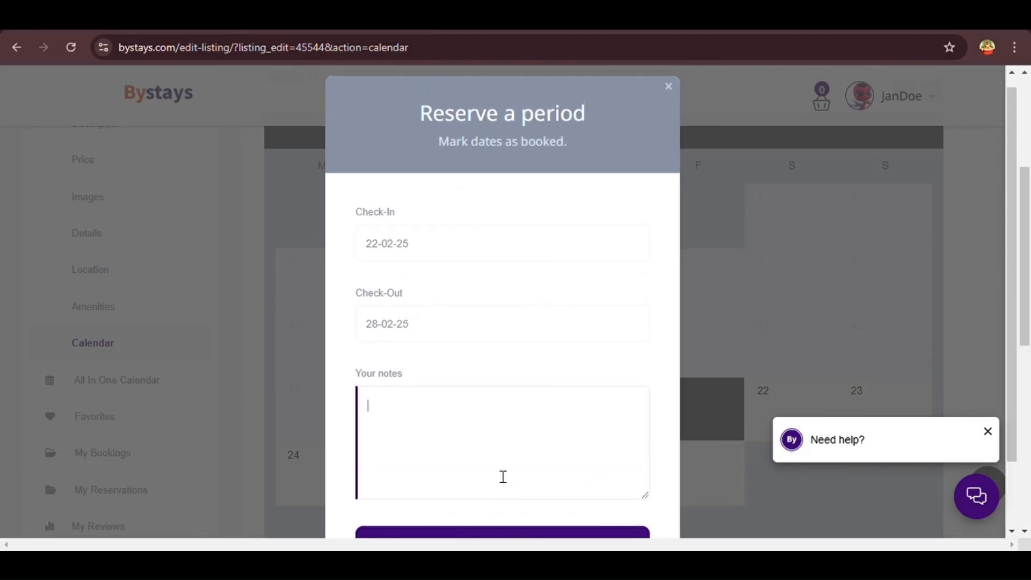
click(669, 87)
scroll(678, 197, up, 2)
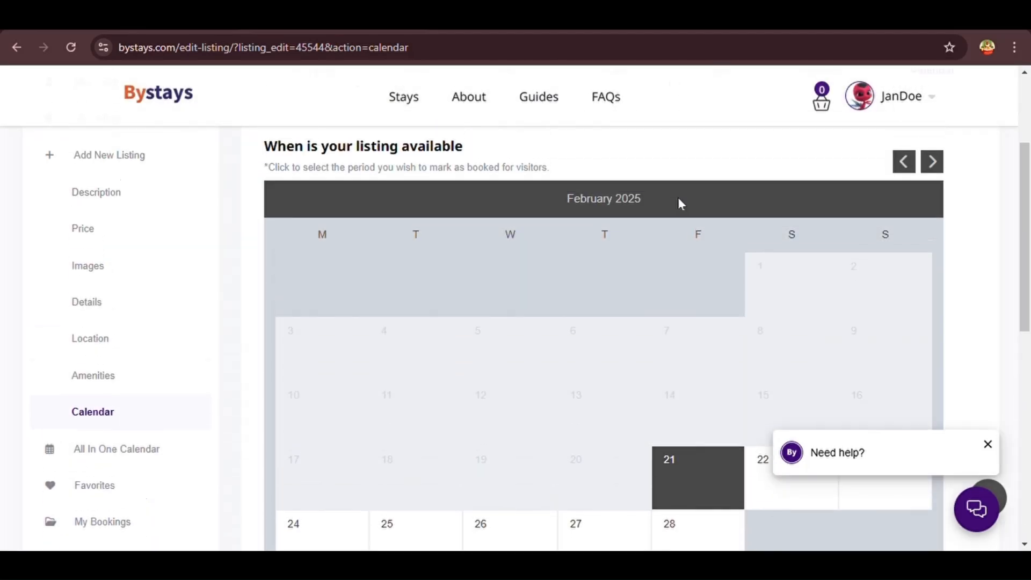
Review the calendar feeds legend and the listing's export iCalendar feed URL
scroll(678, 203, down, 7)
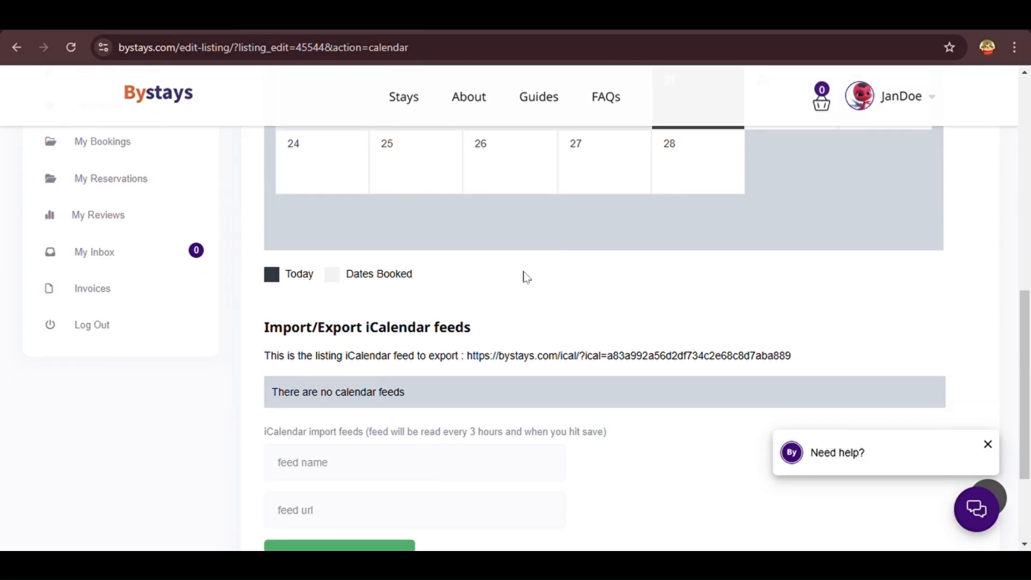
scroll(525, 275, down, 2)
drag(477, 257, 274, 269)
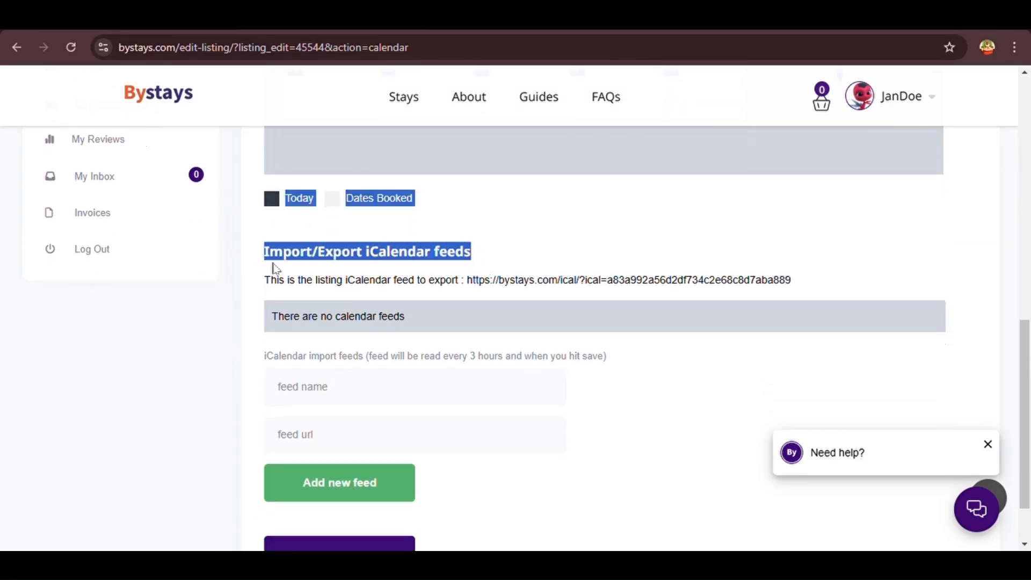
click(321, 270)
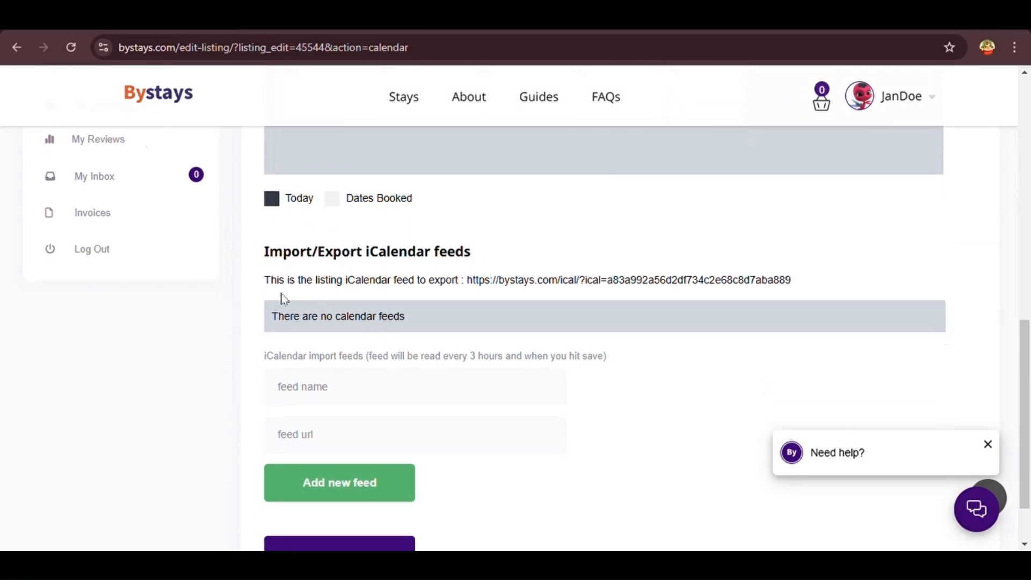
drag(262, 284, 800, 276)
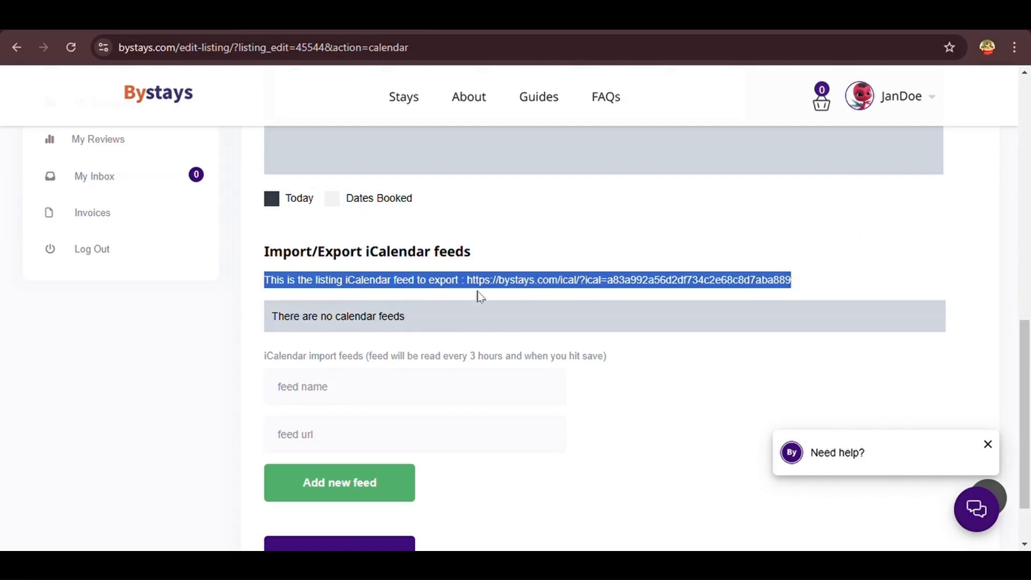
click(461, 299)
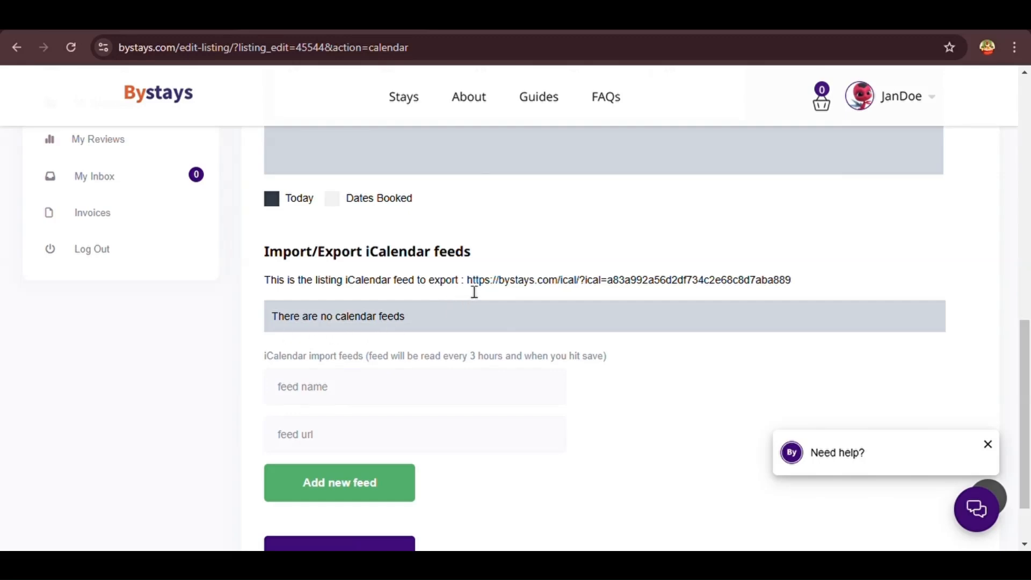
drag(467, 286, 795, 286)
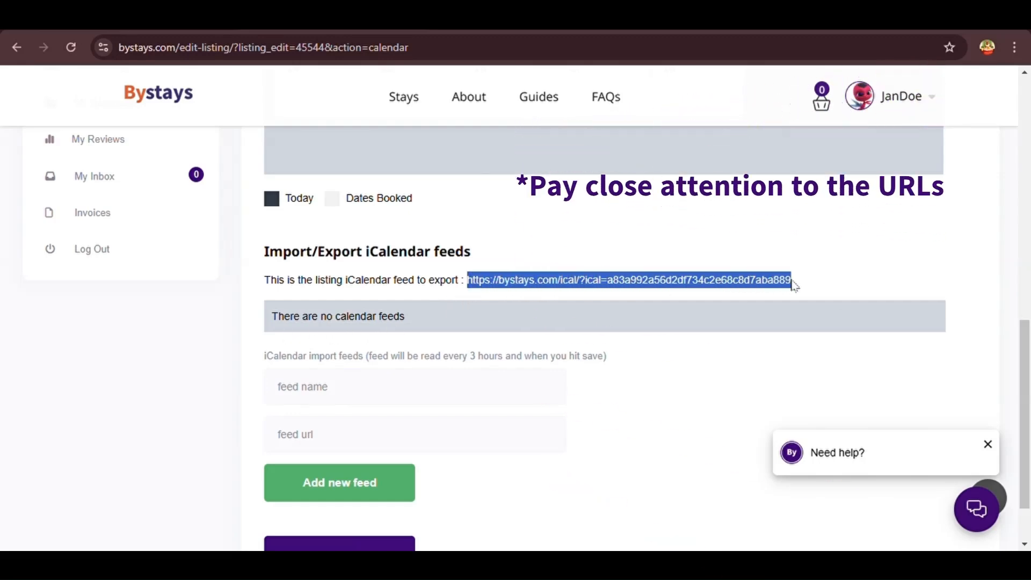
click(736, 301)
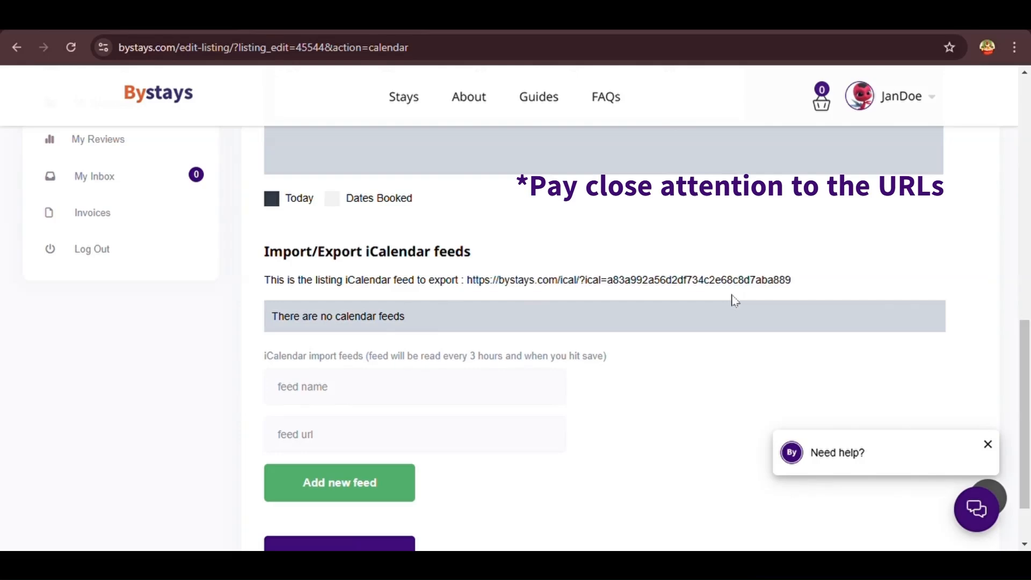
Name the new import feed 'Airbnb calender' and move to its feed url field
scroll(732, 300, down, 1)
drag(612, 297, 267, 311)
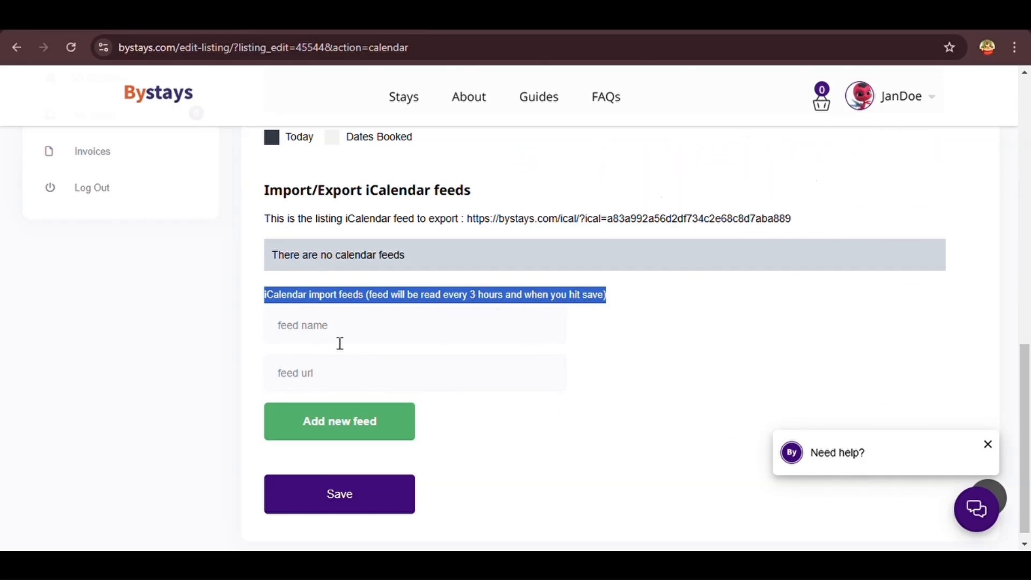
click(317, 340)
text(Airbnb calender)
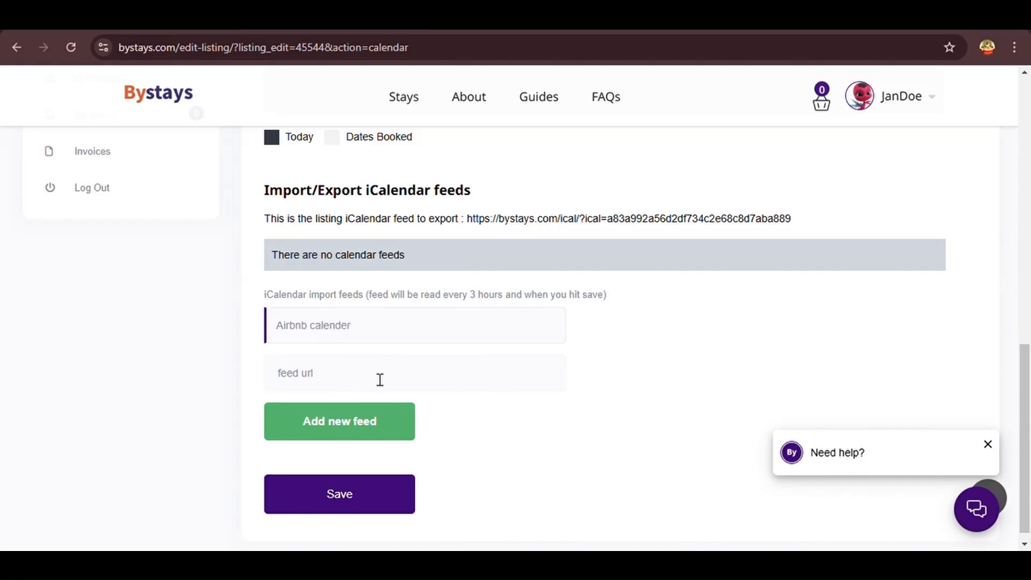
click(381, 380)
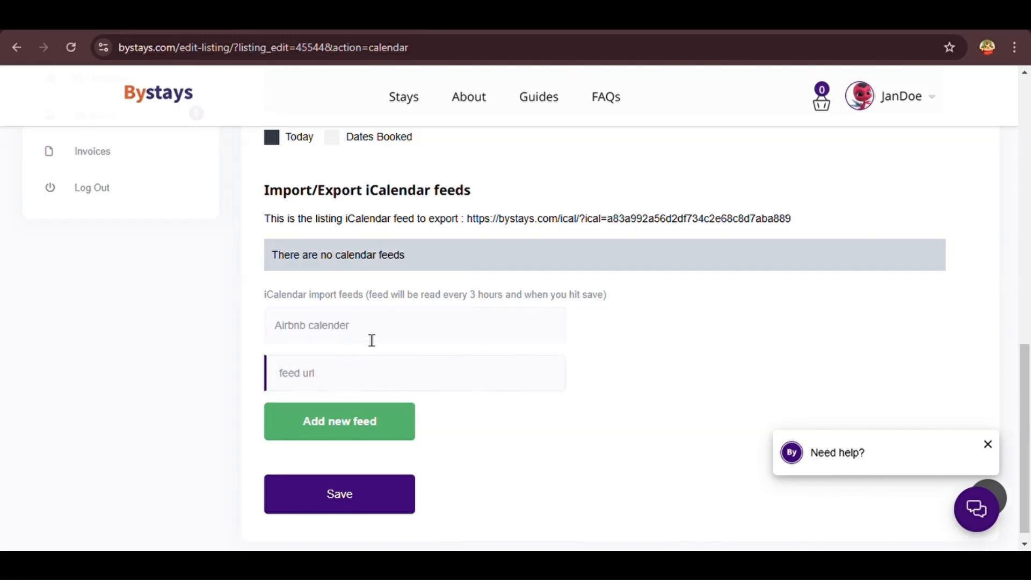
drag(371, 340, 248, 339)
click(343, 384)
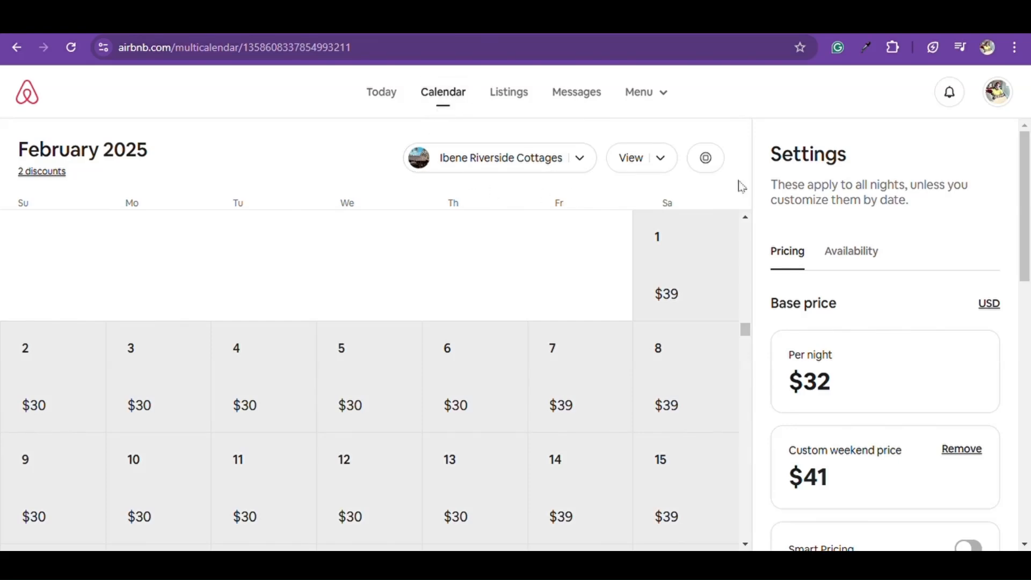
Copy the listing's Airbnb calendar link from Availability's Connect to another website setup
click(838, 257)
scroll(838, 257, down, 8)
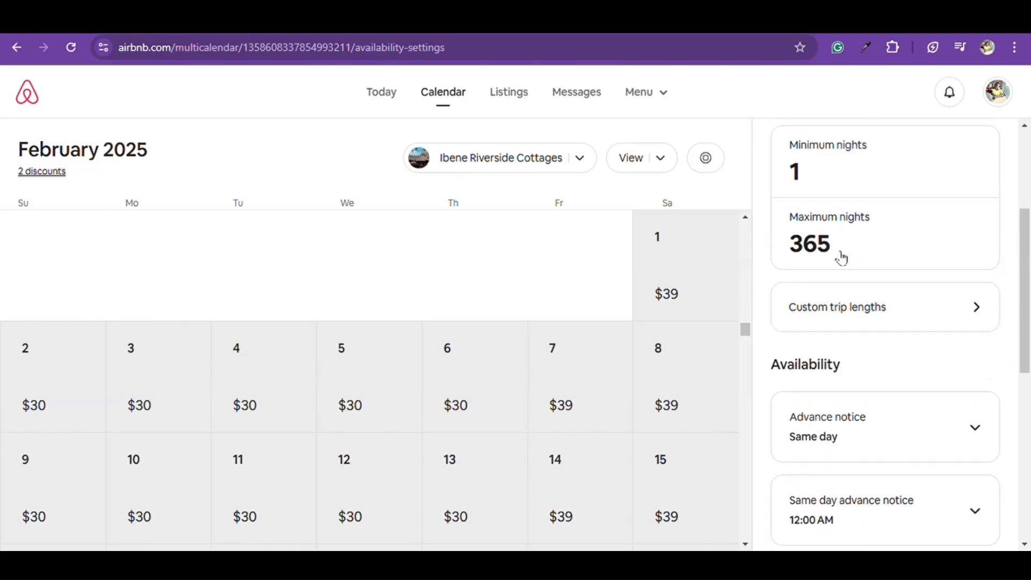
scroll(842, 259, down, 3)
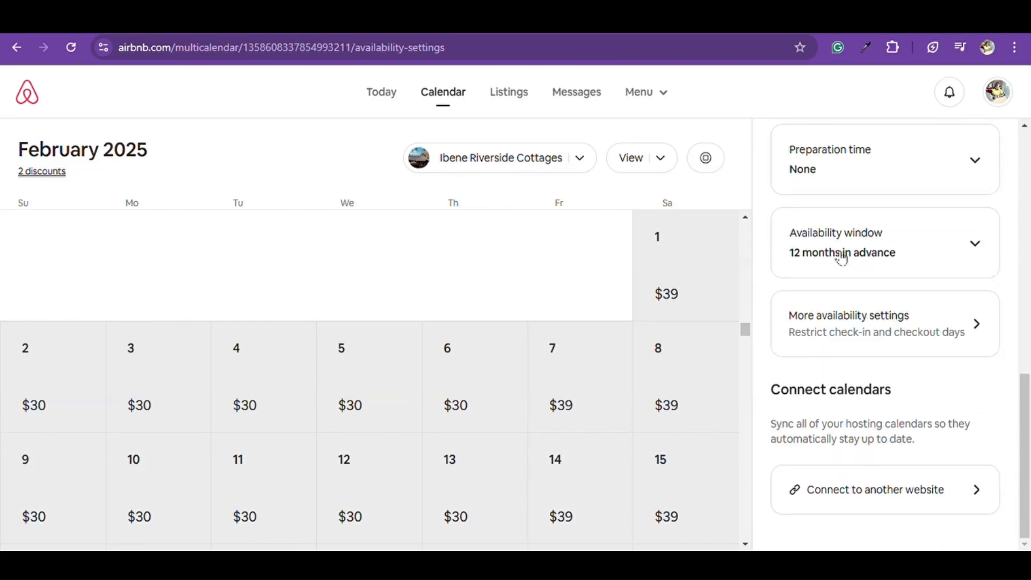
drag(775, 402, 897, 395)
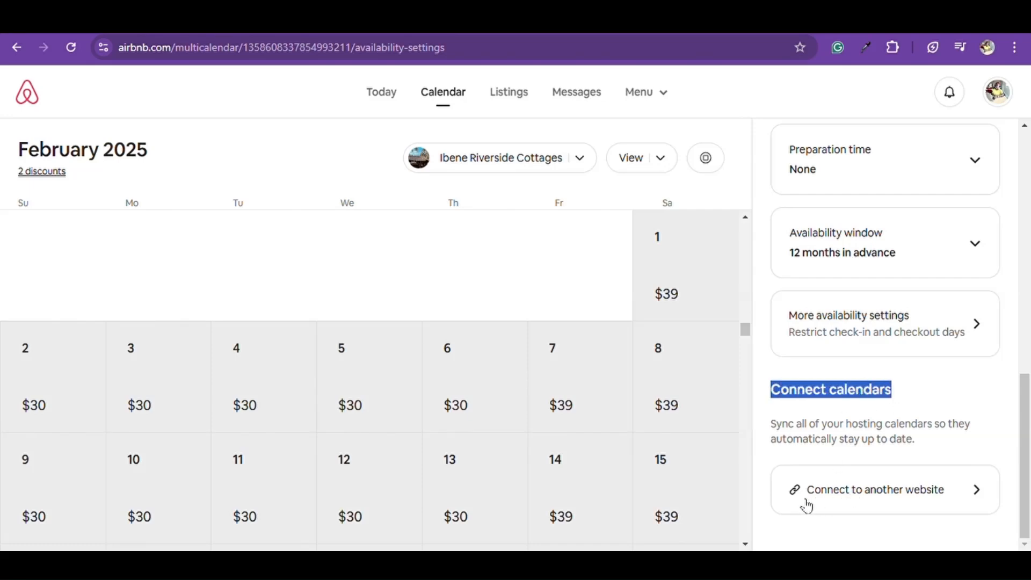
click(843, 506)
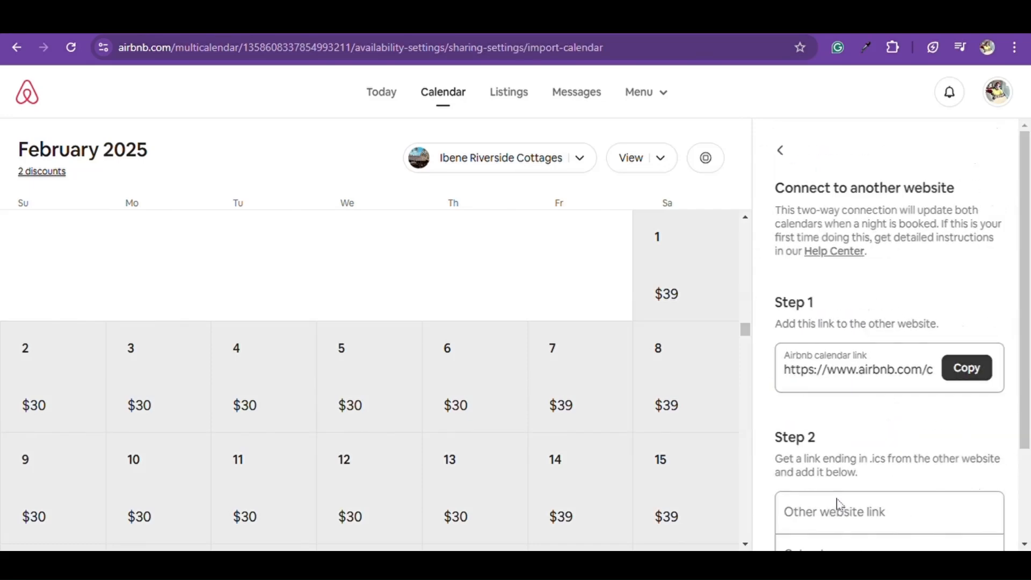
scroll(833, 448, down, 2)
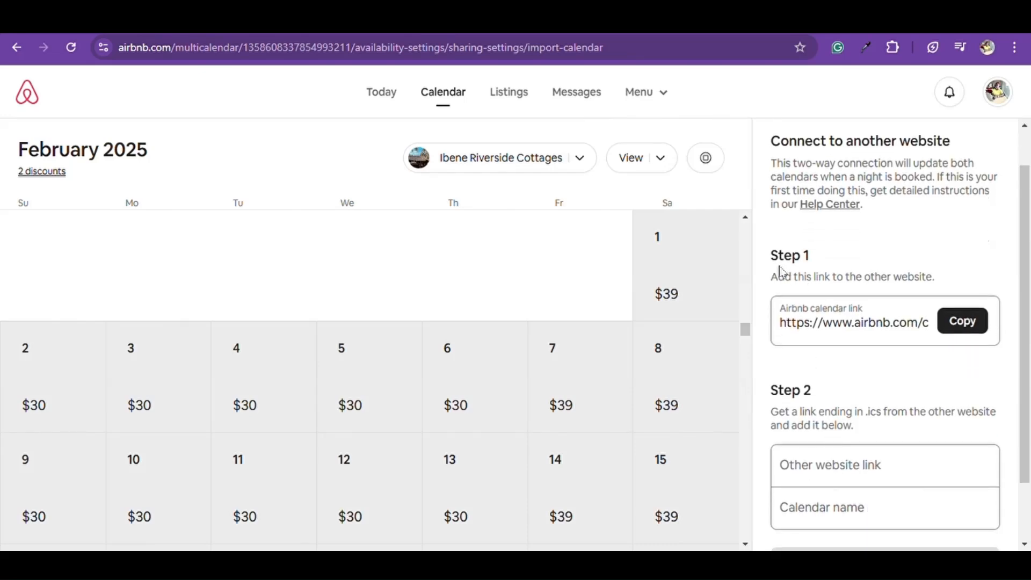
drag(818, 263, 771, 260)
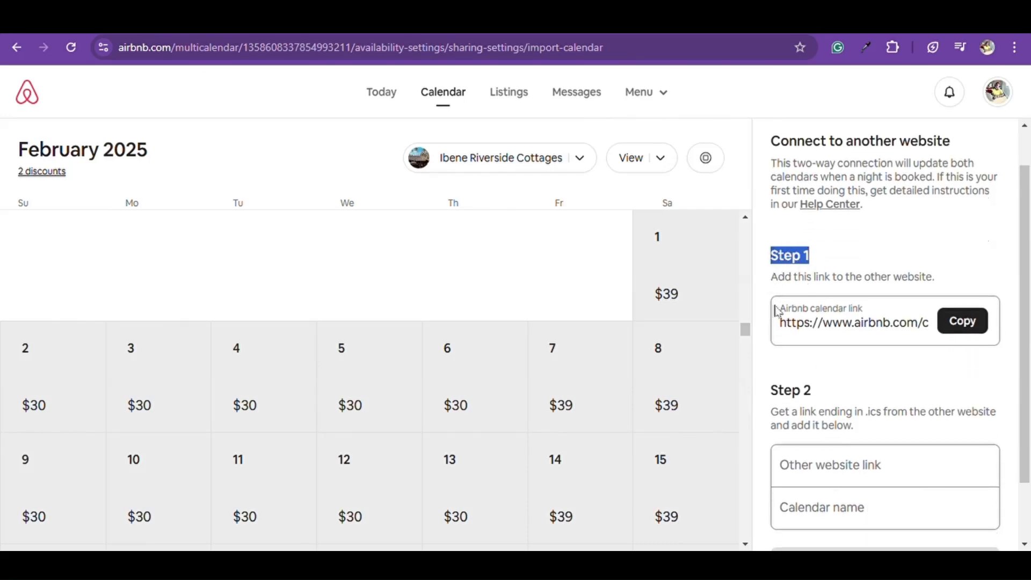
click(967, 323)
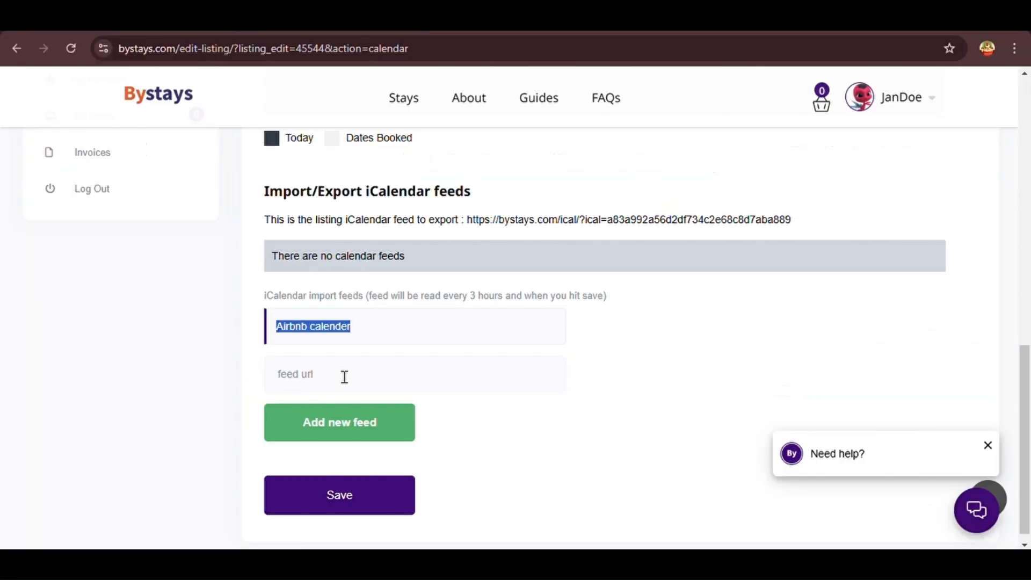
Paste the Airbnb link as the feed url and copy the listing's export iCalendar link
click(347, 379)
key(ctrl+v)
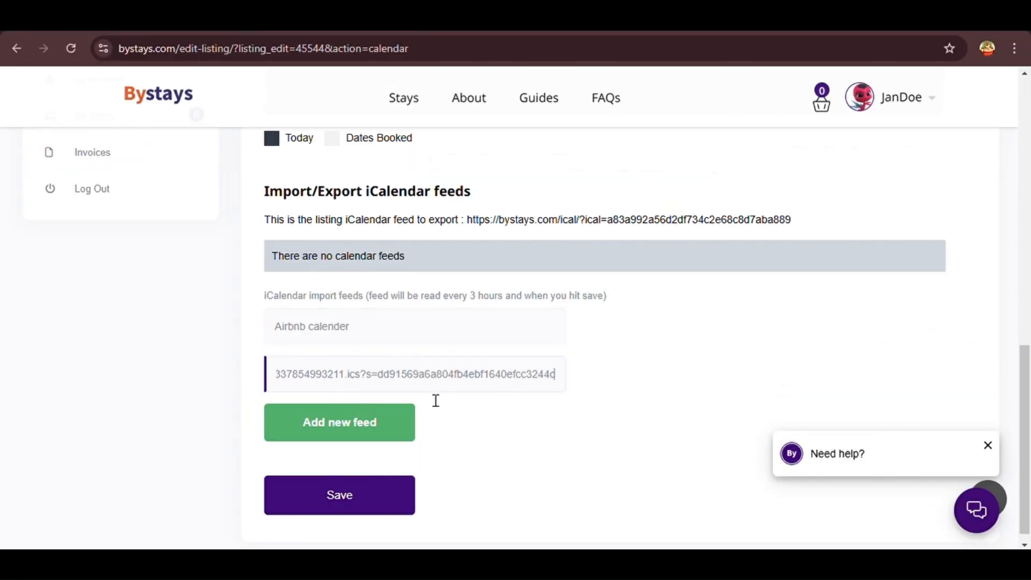
scroll(452, 395, down, 1)
scroll(349, 368, left, 4)
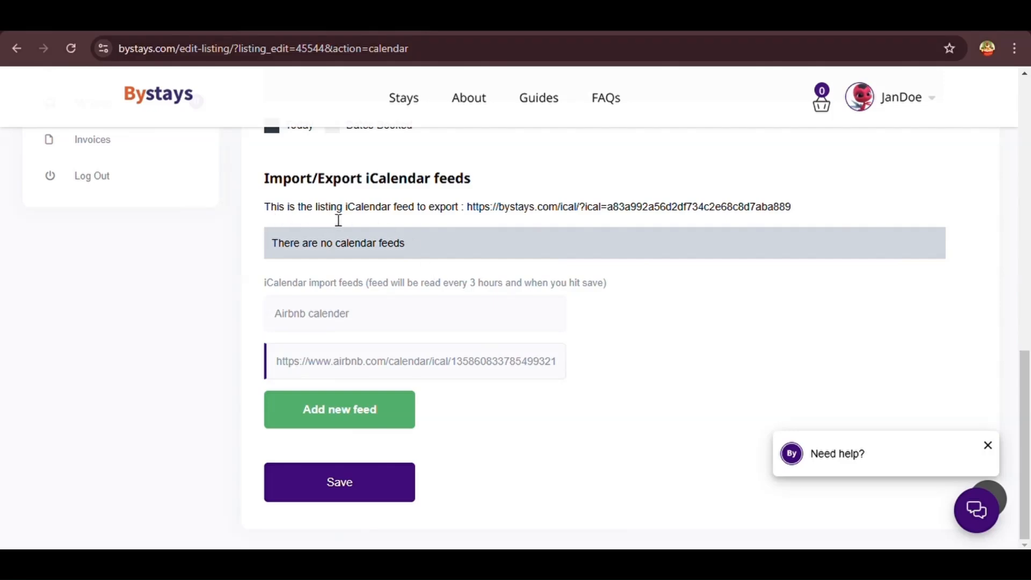
drag(466, 213, 813, 213)
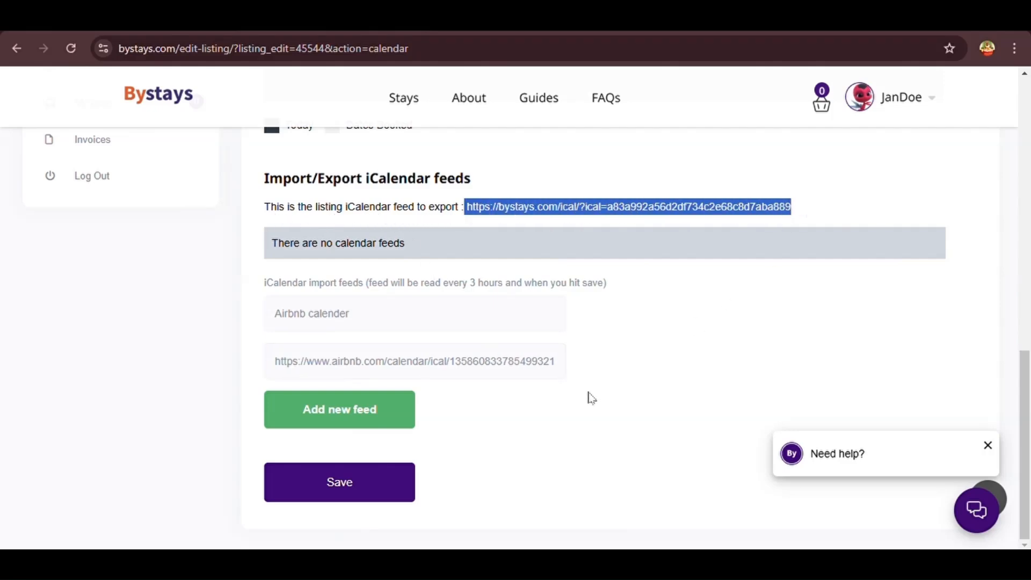
key(alt+Tab)
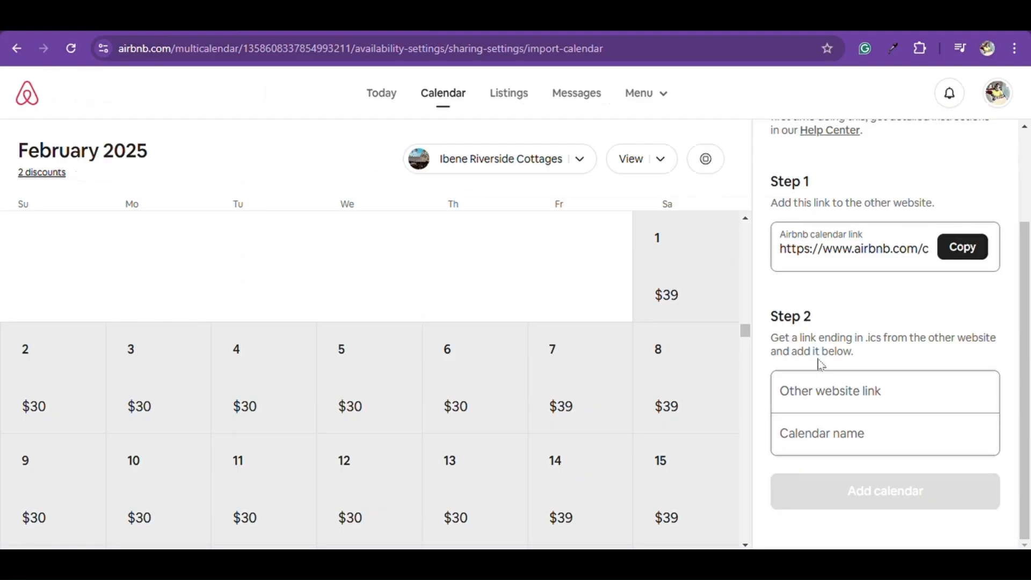
Enter 'ByStays' as Airbnb's other website link and paste the Bystays iCal link as calendar name
click(847, 400)
text(ByS)
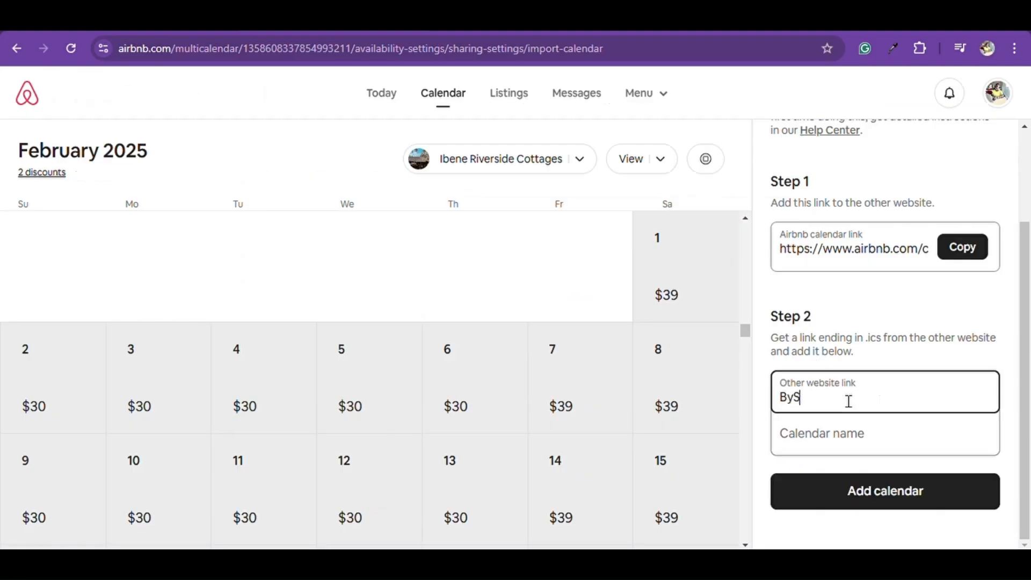
text(tays)
click(848, 440)
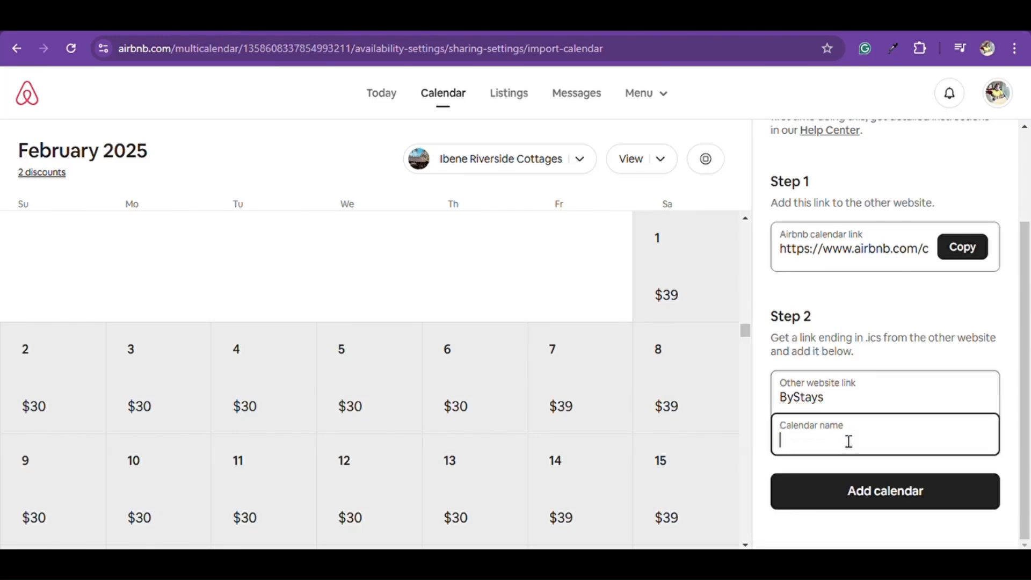
key(ctrl+v)
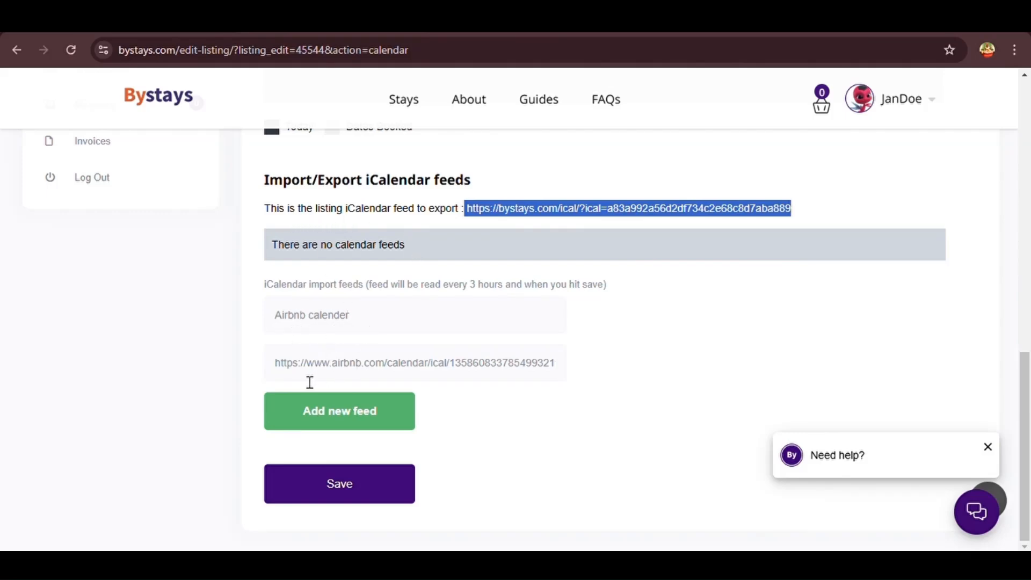
Add the 'Airbnb calender' feed to Ibene Riverside Cottages and save the calendar changes
click(327, 422)
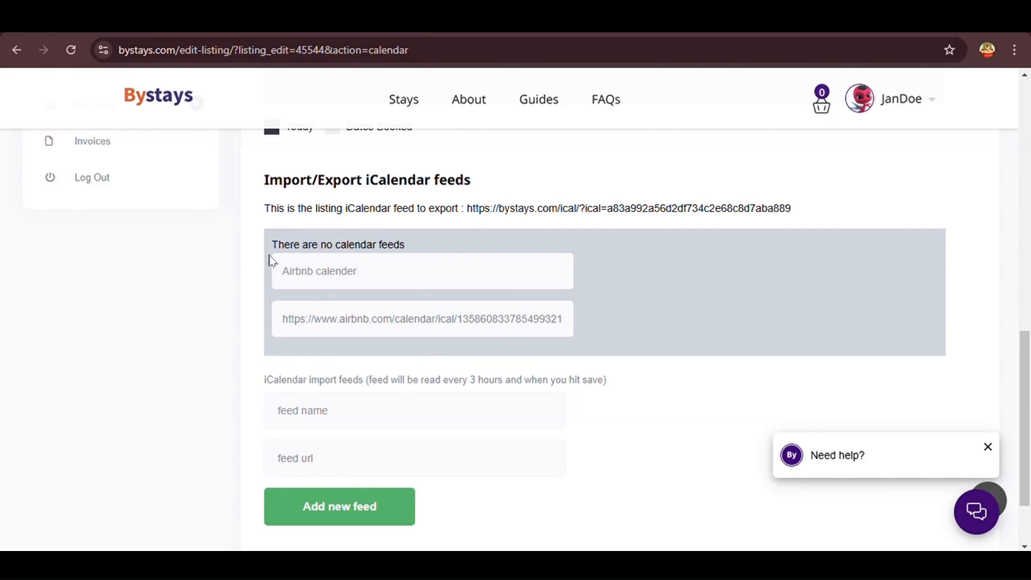
drag(406, 249, 321, 252)
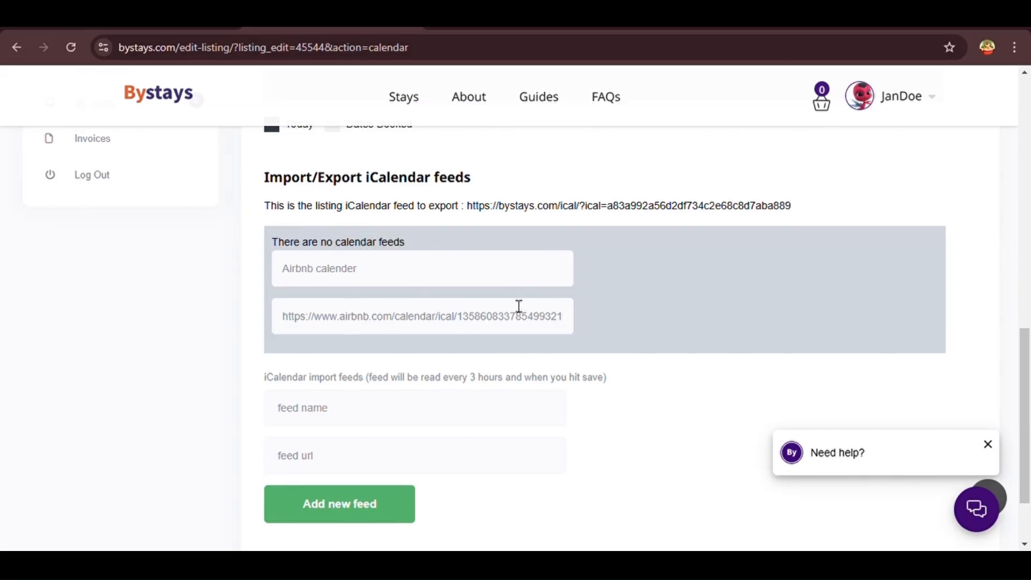
scroll(519, 306, up, 7)
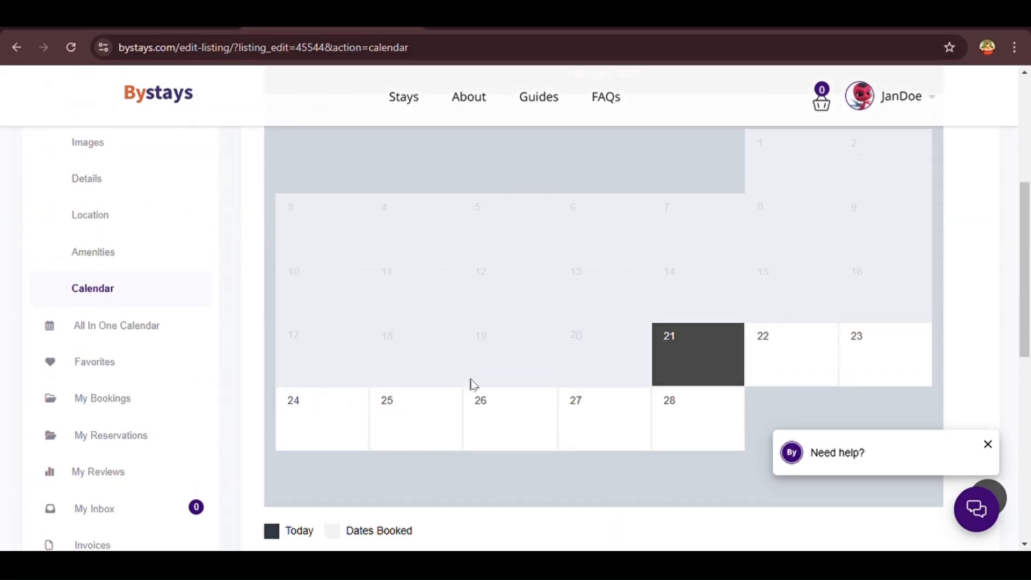
scroll(471, 383, up, 3)
scroll(504, 407, down, 11)
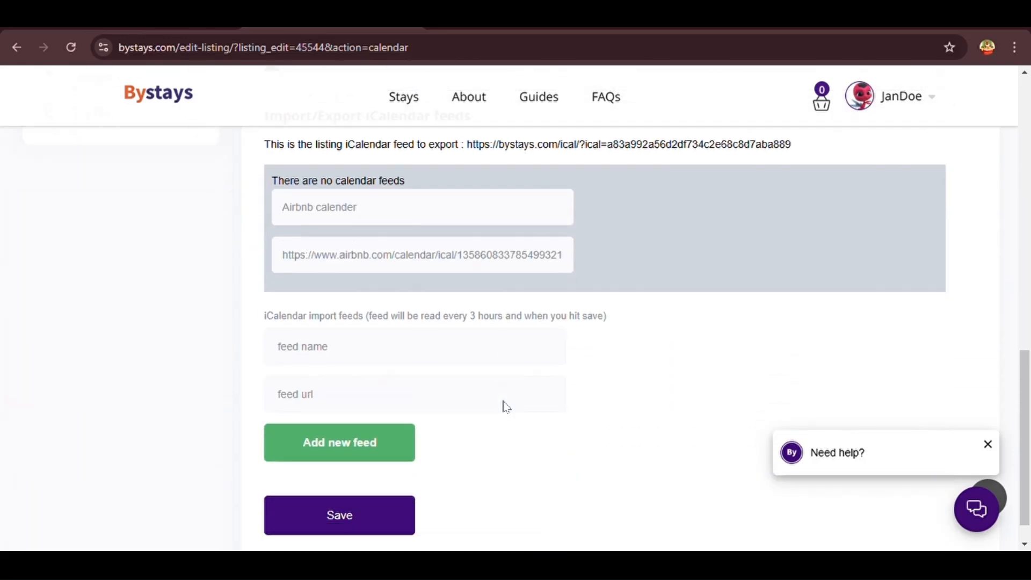
click(346, 486)
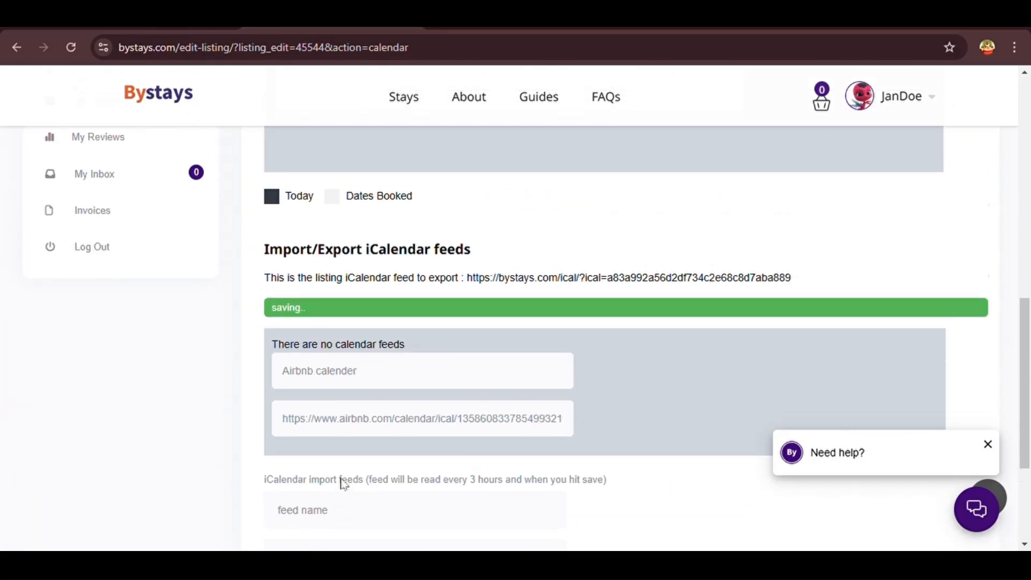
scroll(341, 479, up, 2)
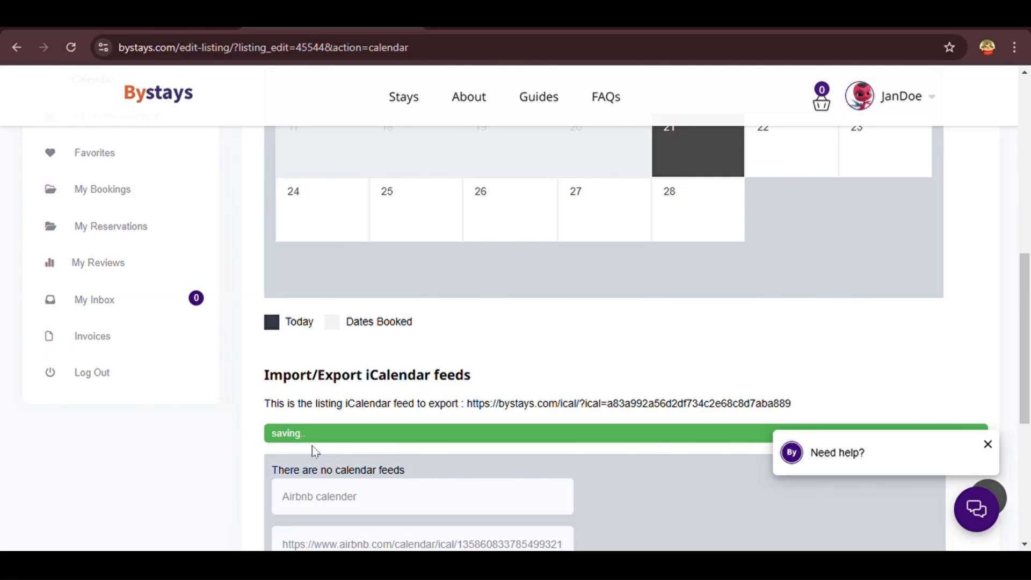
scroll(336, 442, up, 3)
scroll(334, 437, up, 6)
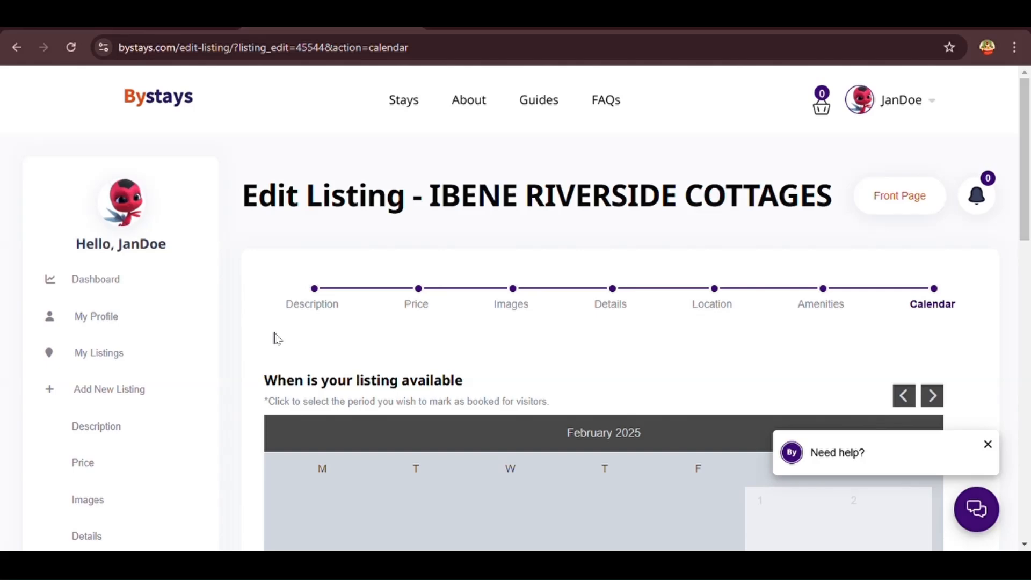
Check the listing's Waiting for approval and Not Paid statuses, then start publishing and paying
click(115, 359)
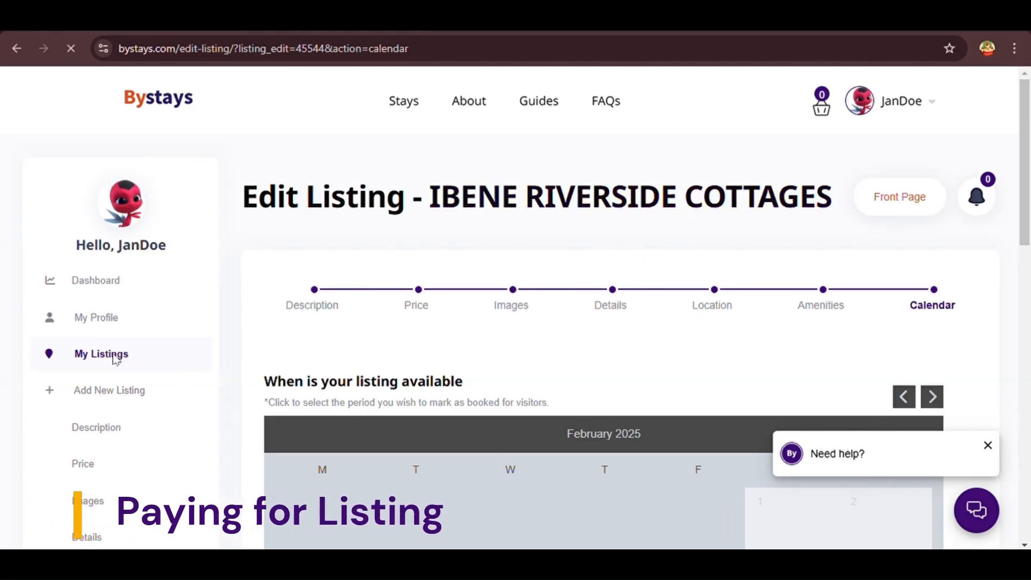
scroll(384, 363, down, 4)
scroll(384, 359, down, 2)
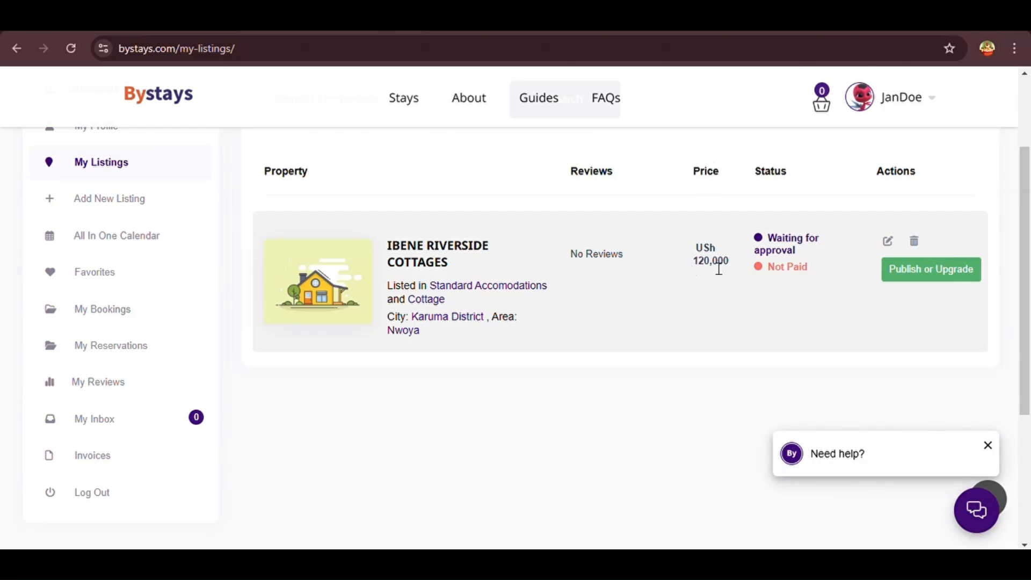
drag(807, 254, 763, 245)
drag(799, 283, 766, 274)
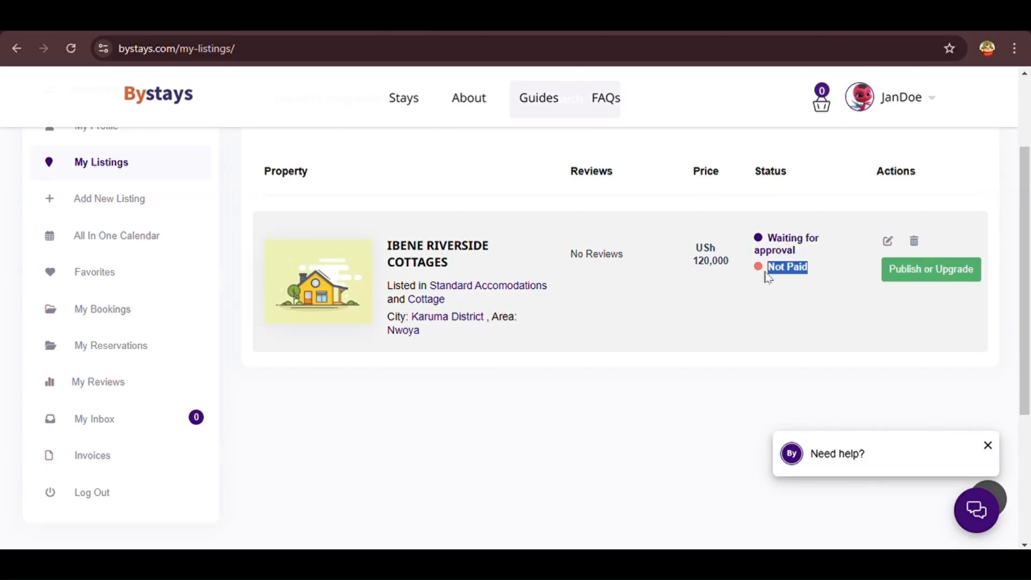
click(784, 291)
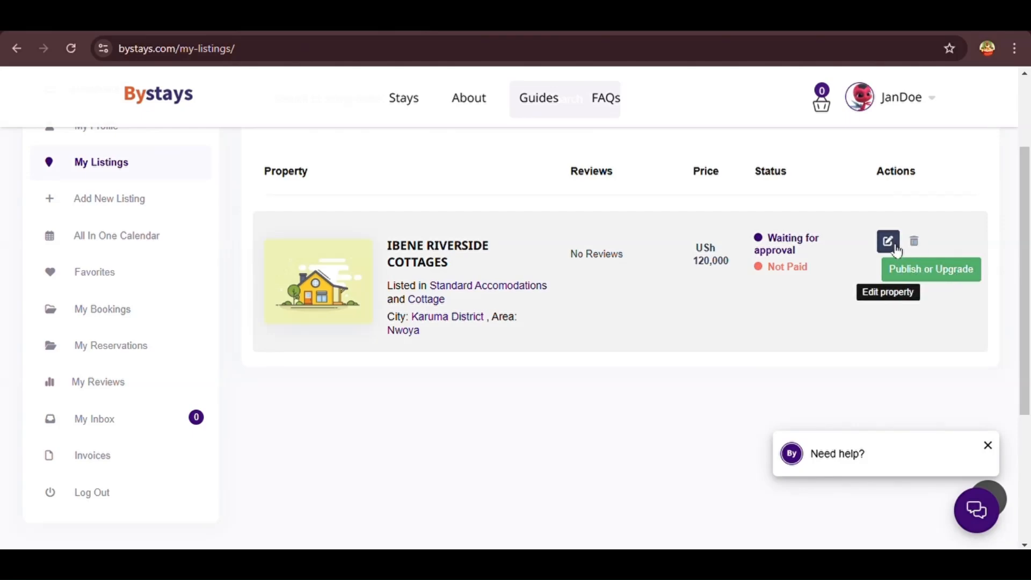
click(908, 273)
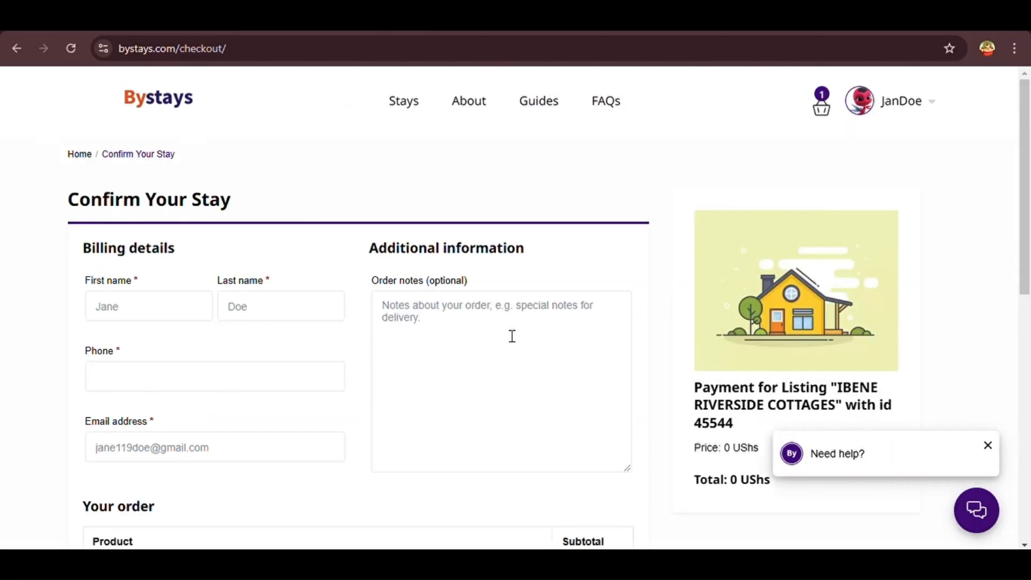
Review the prefilled billing details and order summary, then place the 0 UShs listing order
drag(246, 205, 81, 216)
click(170, 266)
drag(182, 259, 60, 264)
click(138, 308)
scroll(265, 322, down, 3)
scroll(214, 288, up, 1)
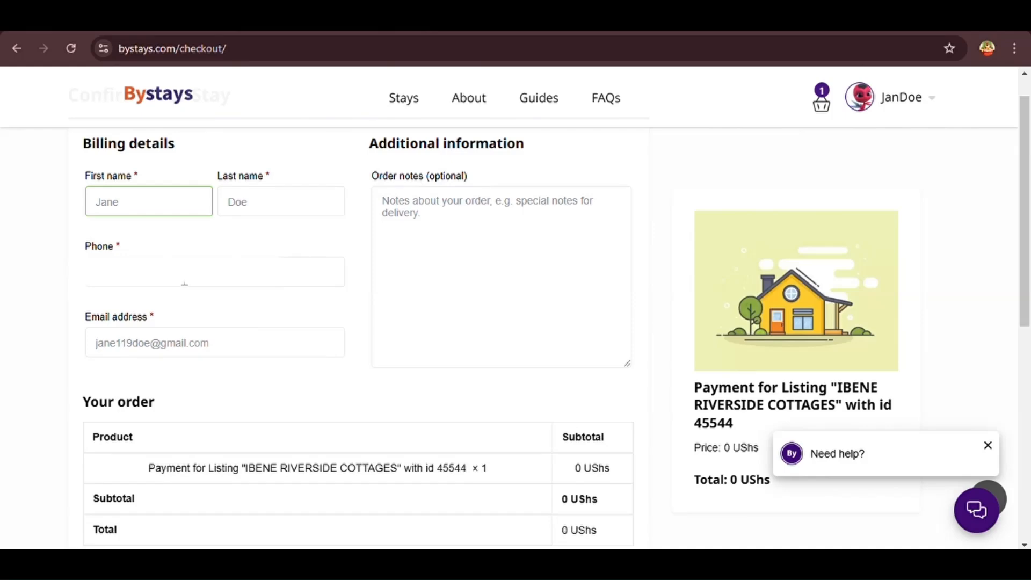
scroll(258, 249, up, 1)
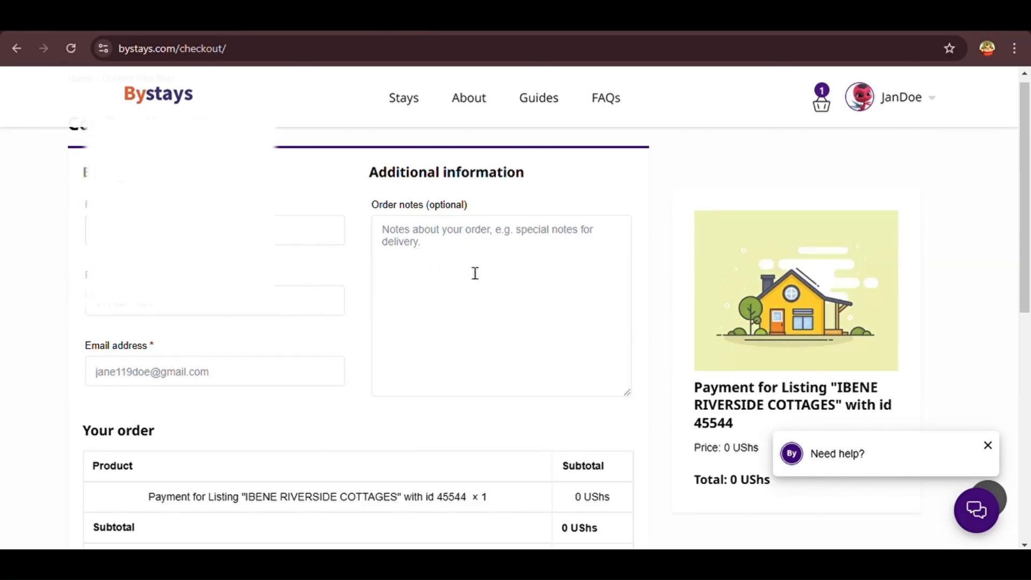
scroll(475, 274, down, 3)
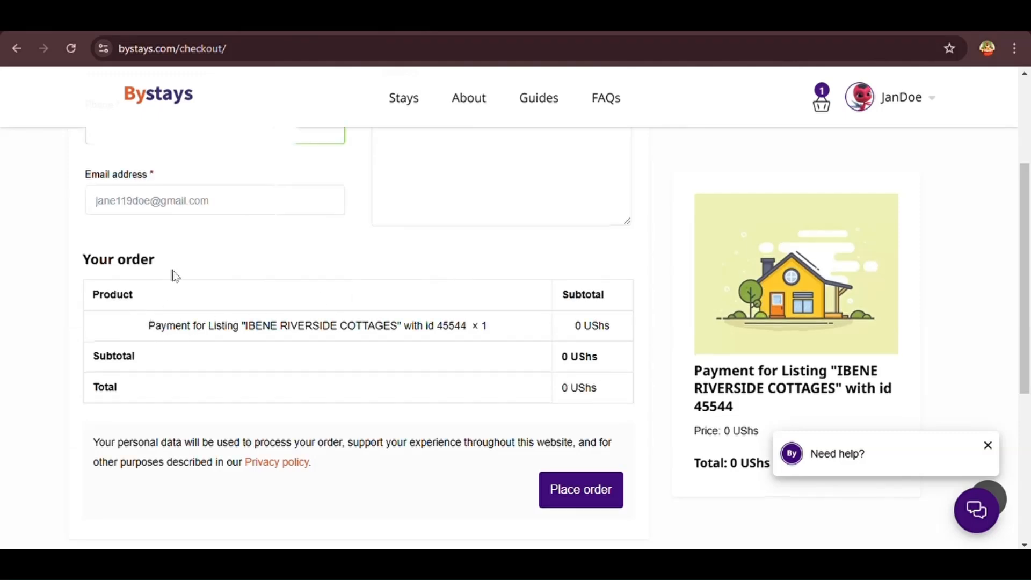
drag(156, 263, 84, 265)
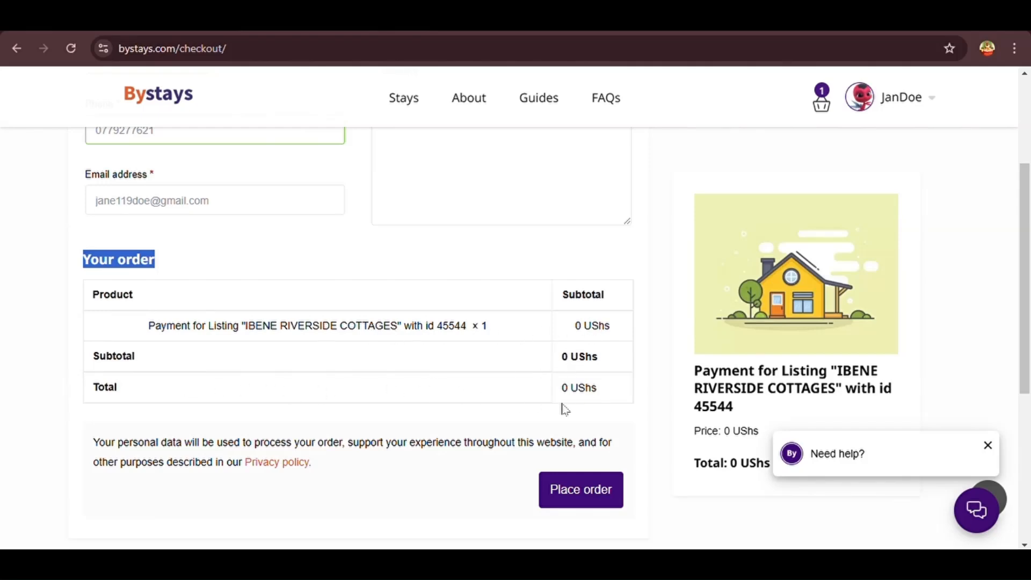
scroll(682, 388, down, 1)
scroll(685, 395, down, 1)
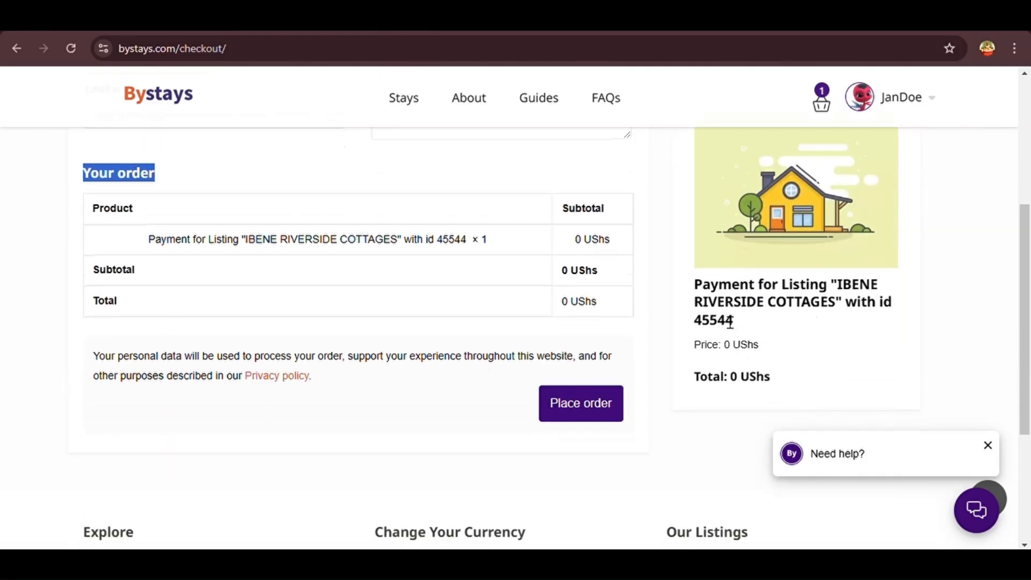
click(594, 412)
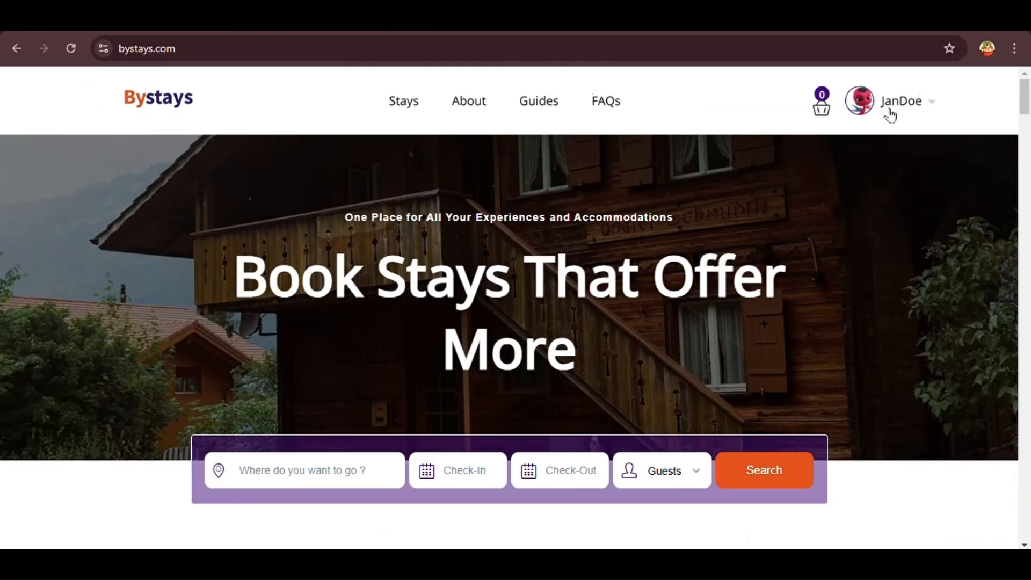
Go to My Listings from the account menu and confirm IBENE RIVERSIDE COTTAGES is Paid, awaiting approval
click(890, 110)
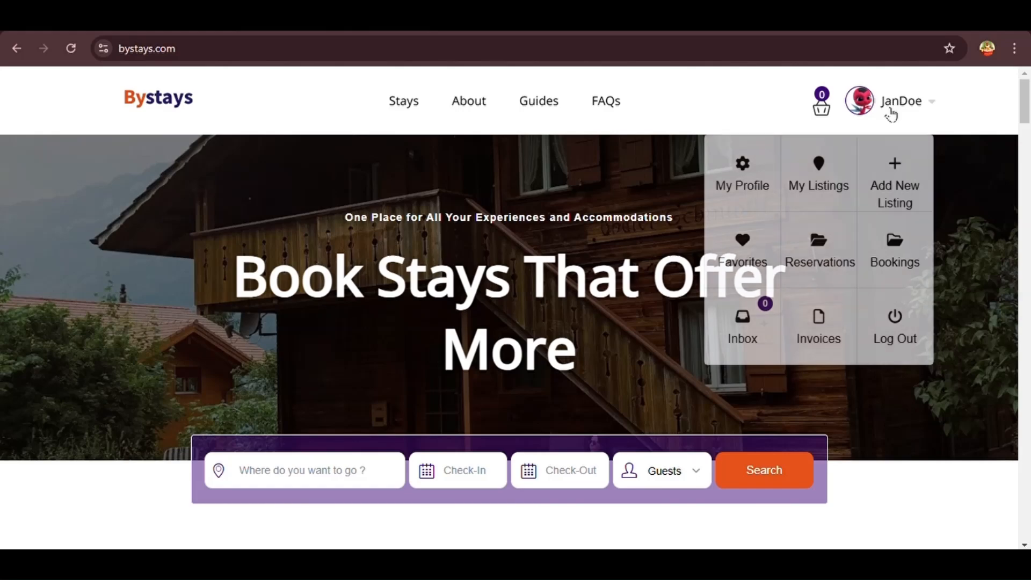
click(836, 179)
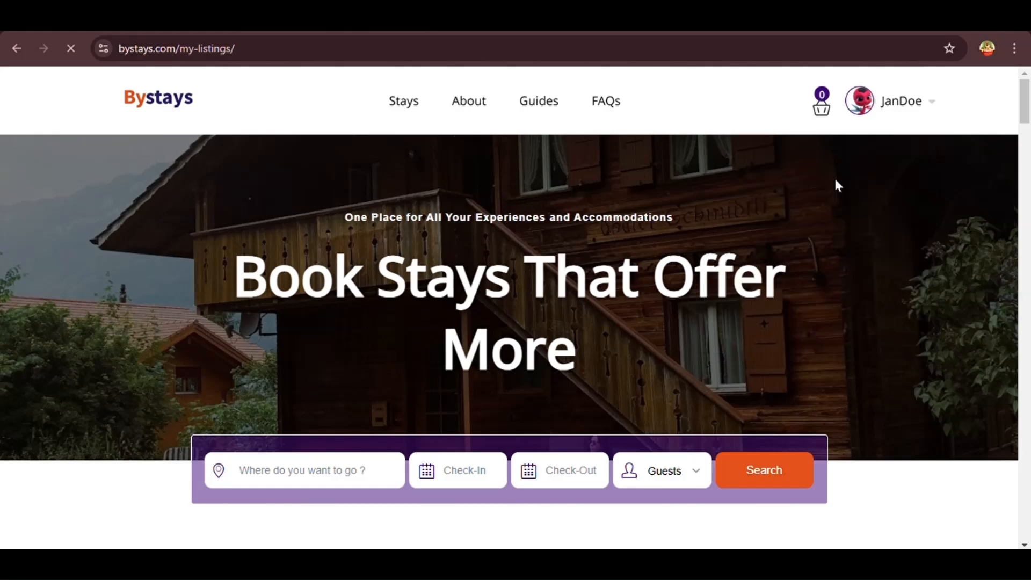
scroll(822, 279, down, 4)
scroll(823, 292, up, 1)
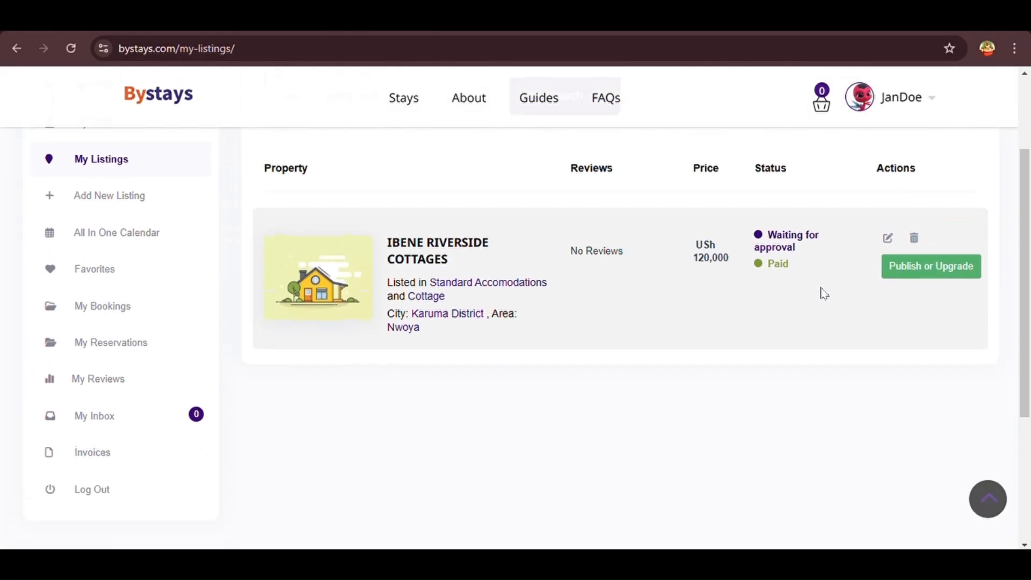
drag(799, 271, 762, 272)
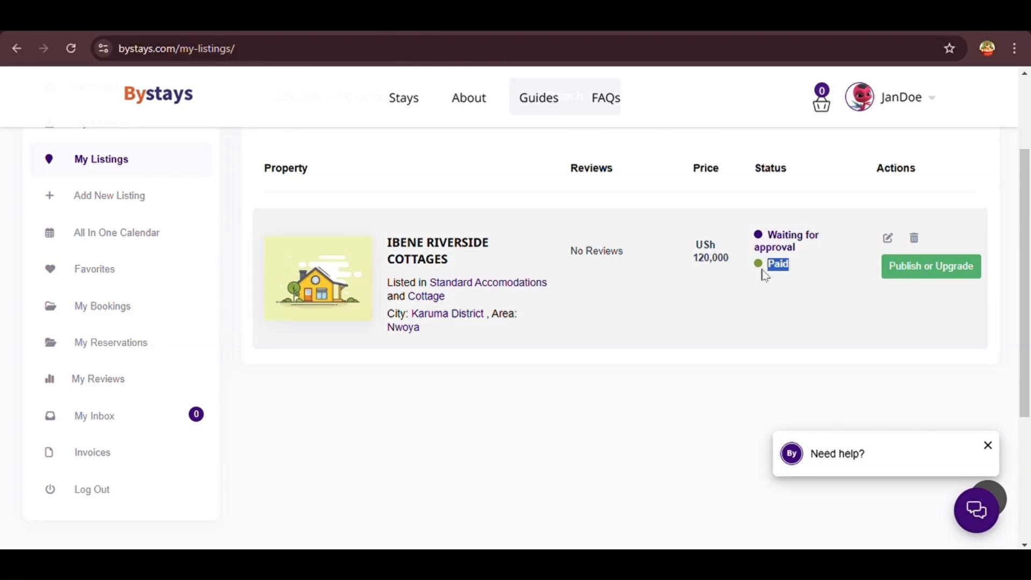
click(784, 280)
drag(808, 251, 752, 245)
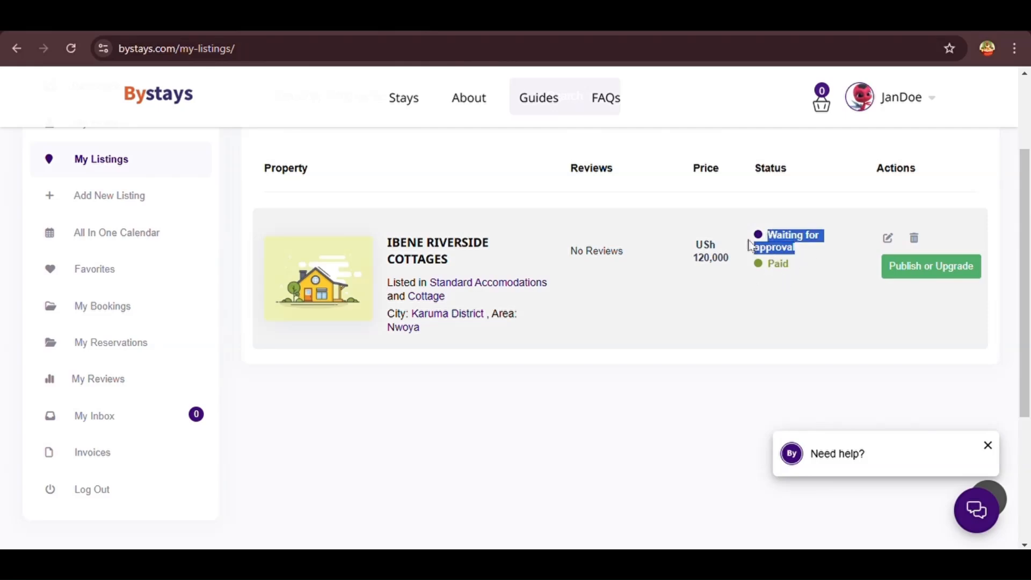
click(793, 281)
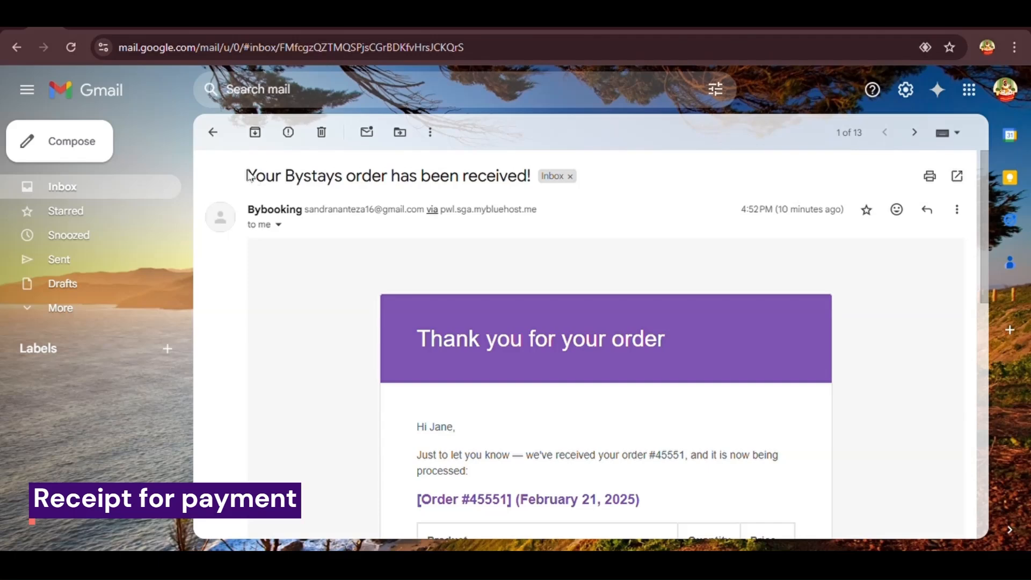
drag(248, 176, 534, 180)
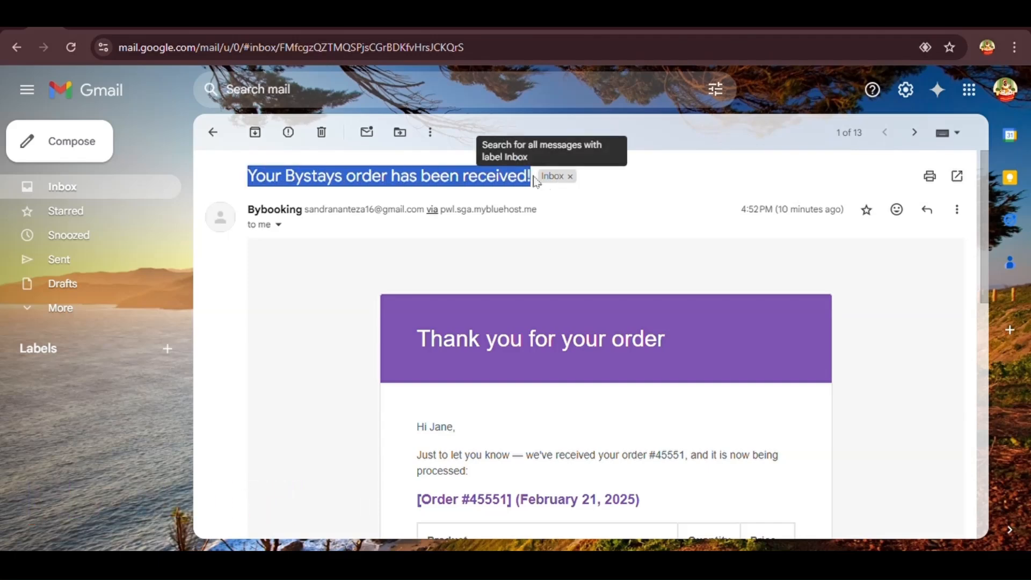
drag(678, 342, 432, 357)
click(476, 262)
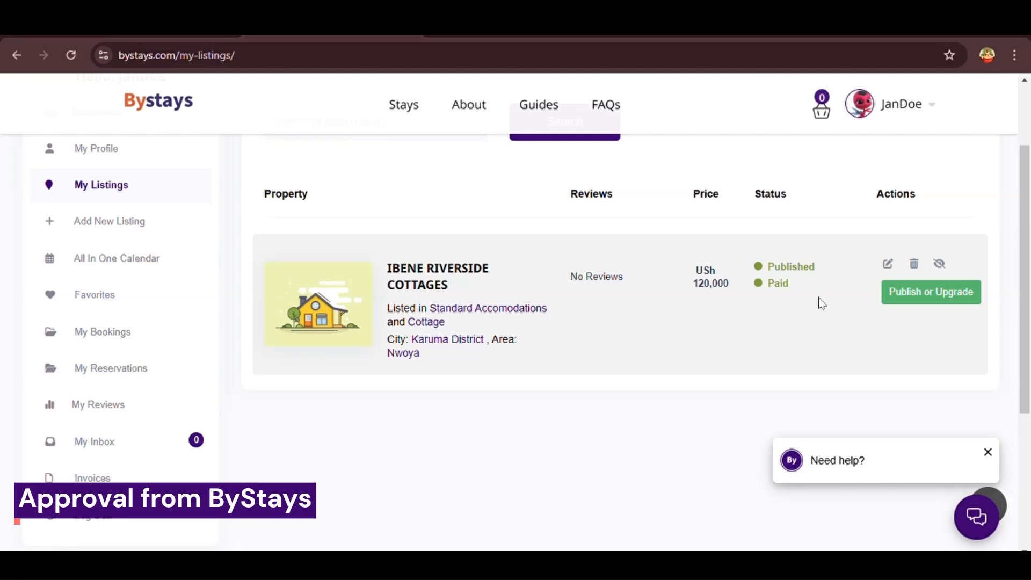
drag(811, 273, 766, 267)
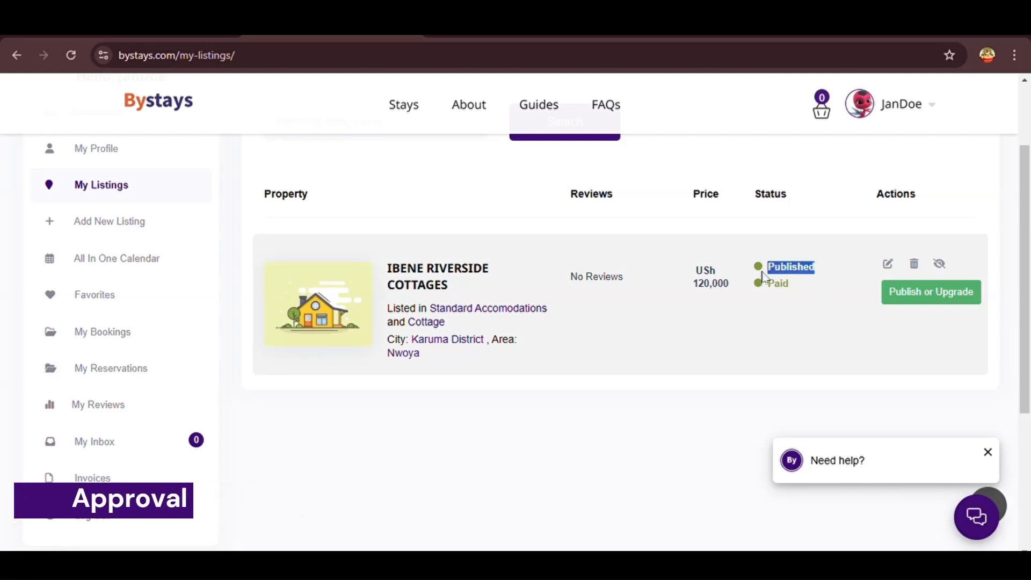
scroll(799, 297, up, 2)
scroll(797, 295, down, 2)
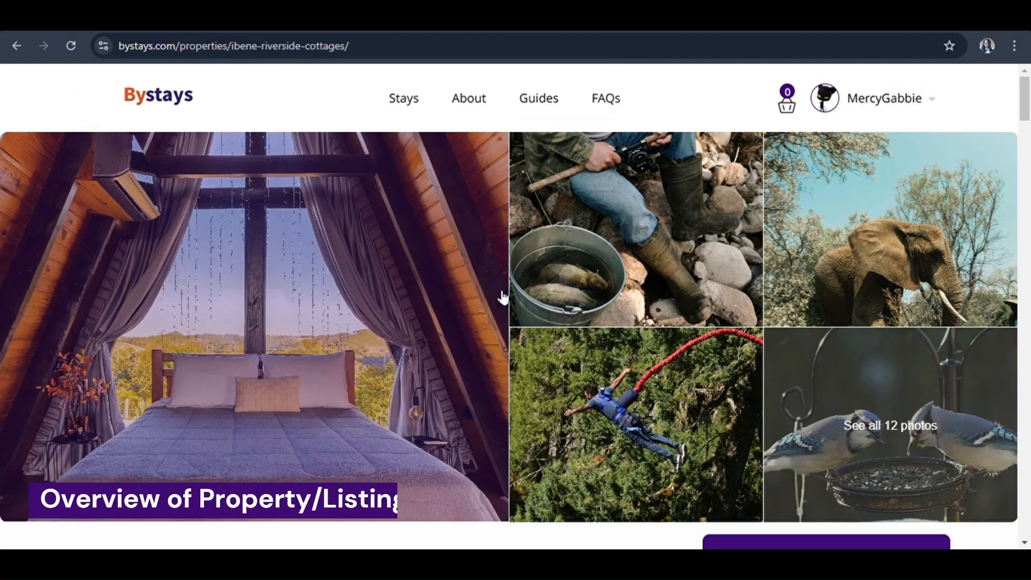
Scroll the IBENE RIVERSIDE COTTAGES page past About this property and open 'See all 13 photos'
scroll(503, 297, down, 5)
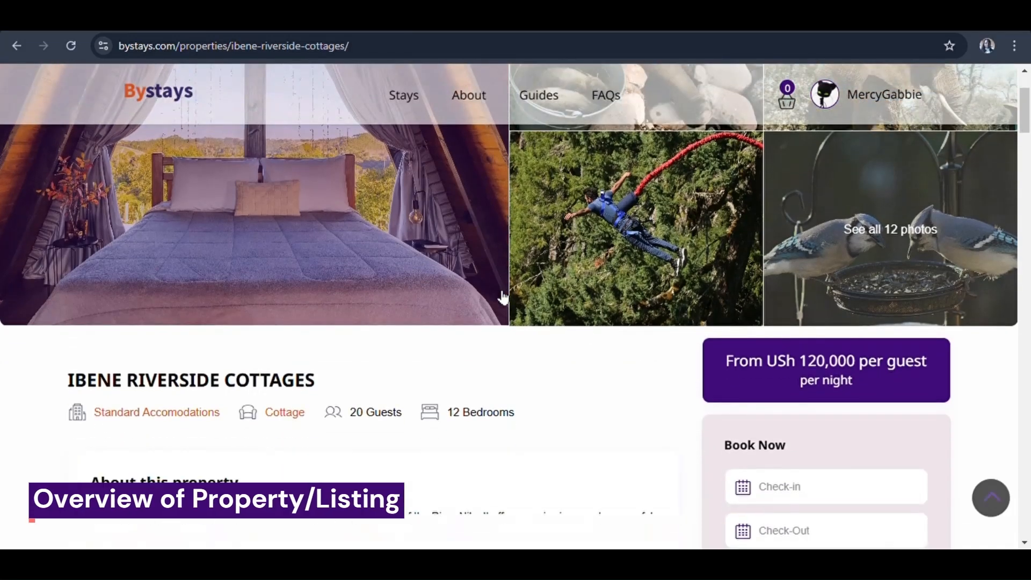
drag(75, 277, 321, 267)
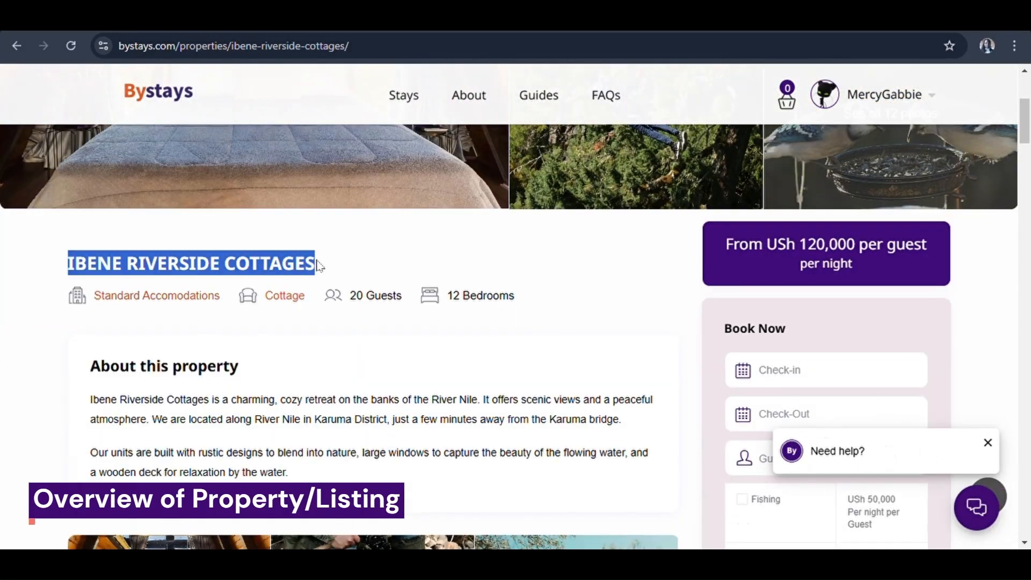
click(296, 326)
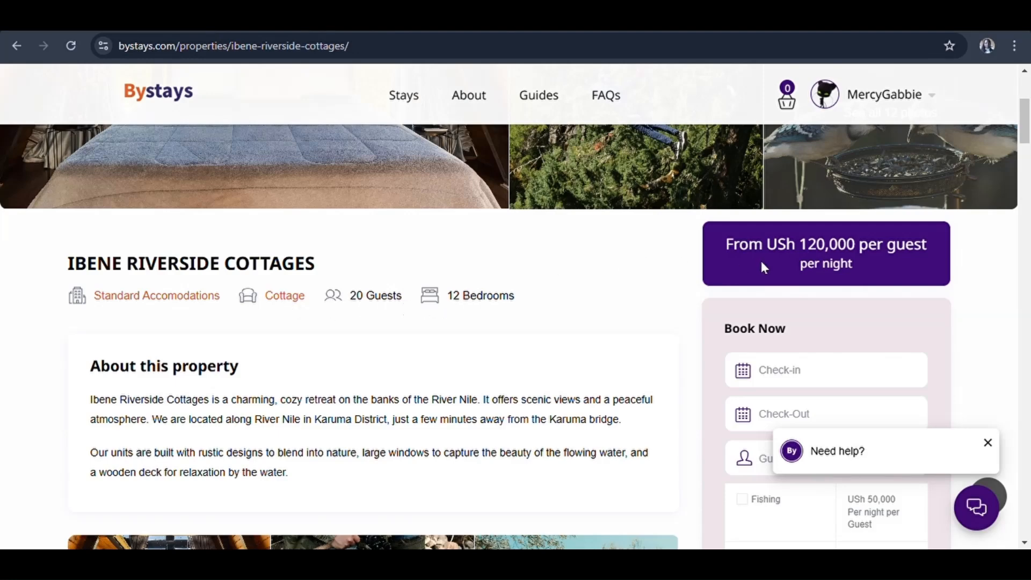
scroll(605, 345, down, 3)
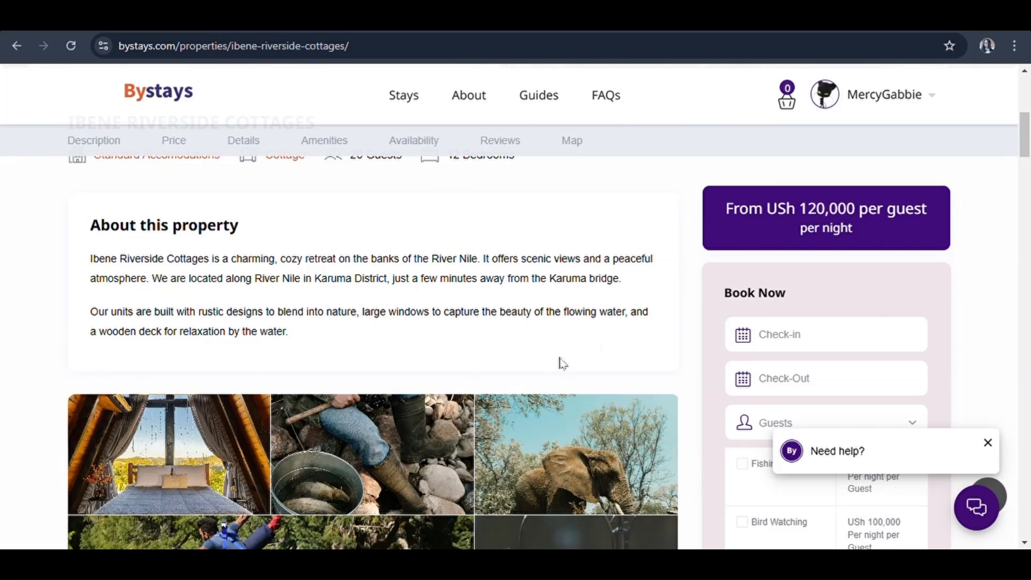
drag(240, 232, 89, 242)
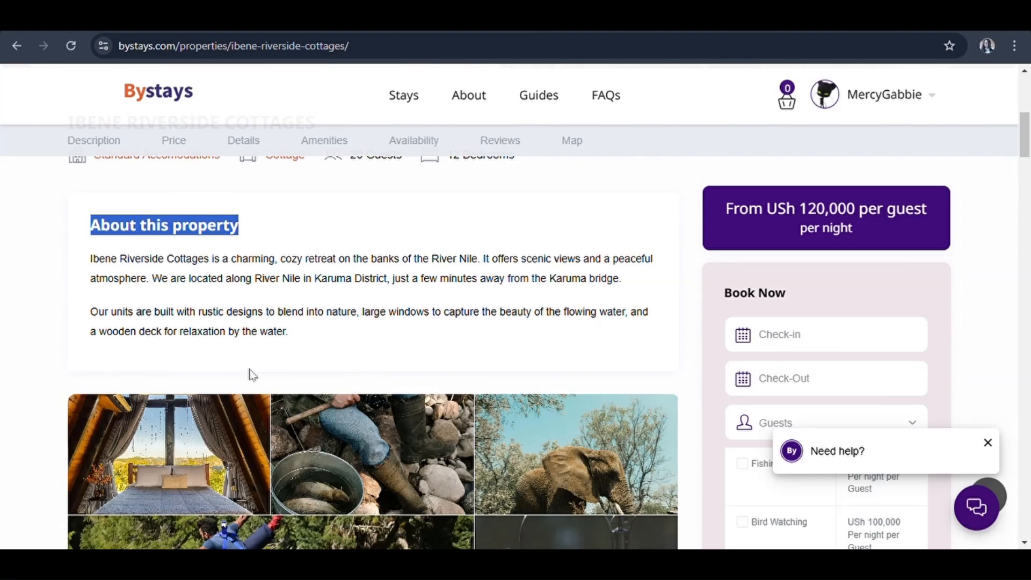
scroll(252, 375, down, 4)
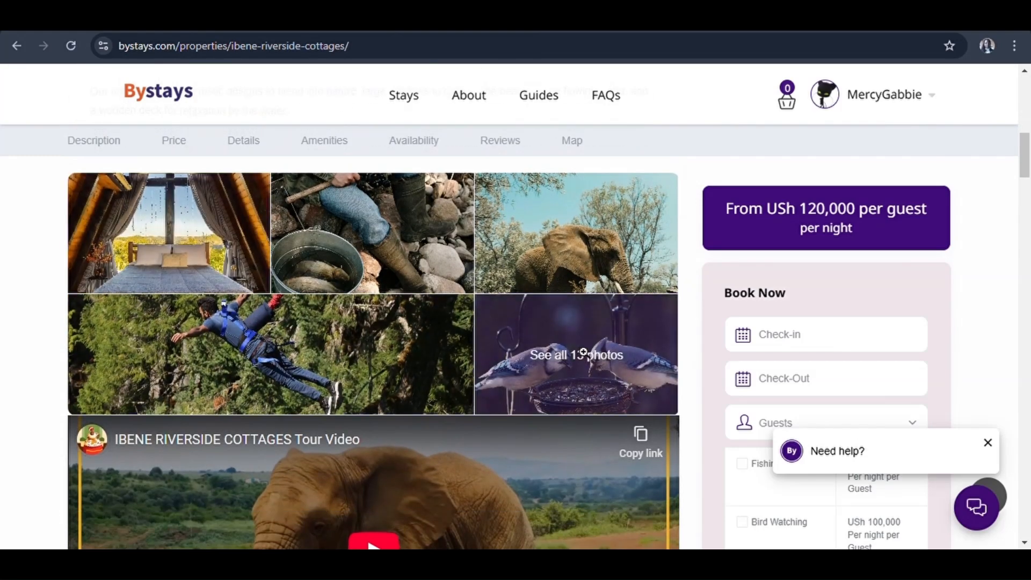
click(584, 352)
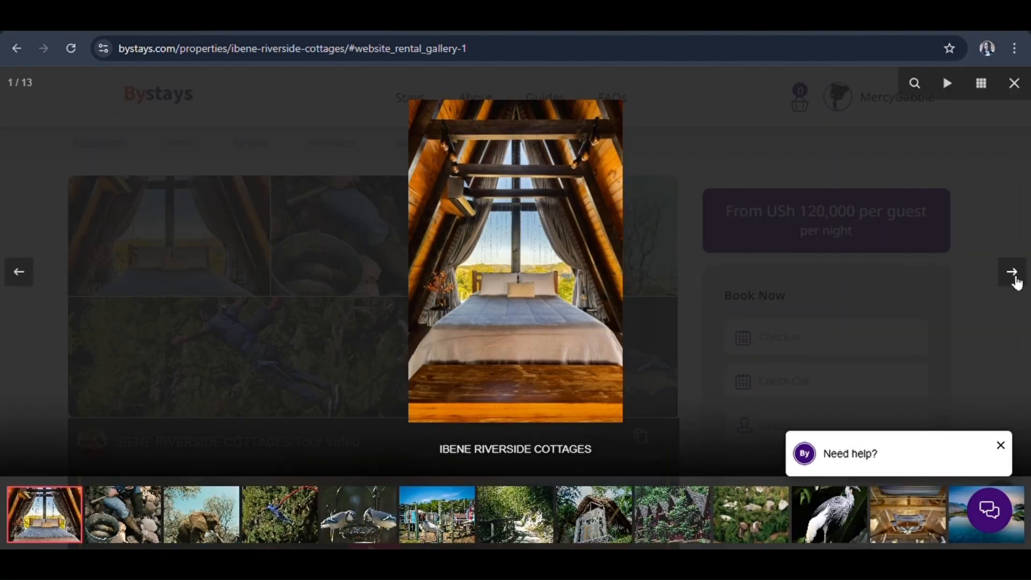
Page through the gallery from photo 2 to the last photo, 13 of 13
click(1015, 279)
click(1012, 272)
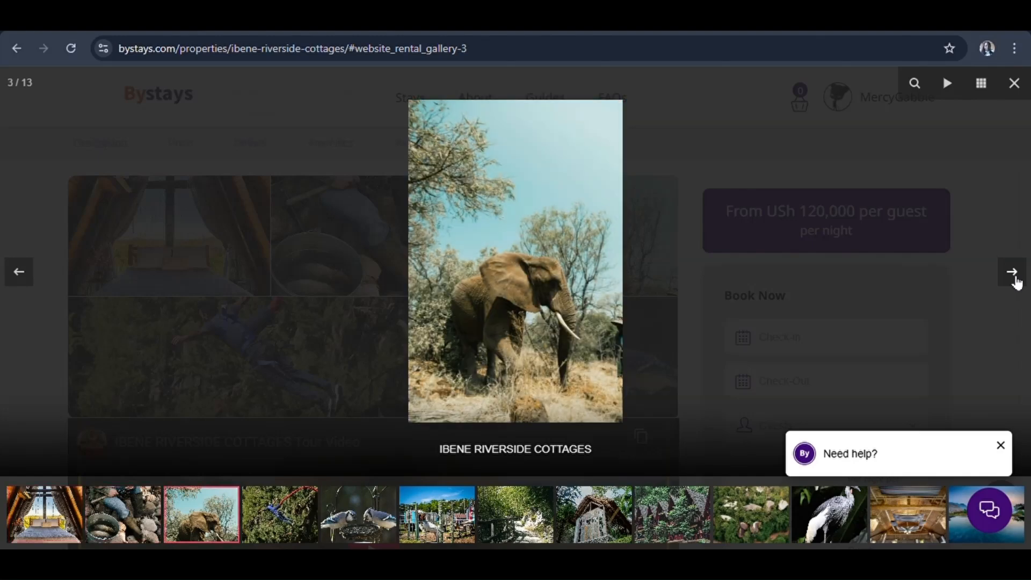
click(1014, 274)
click(1013, 274)
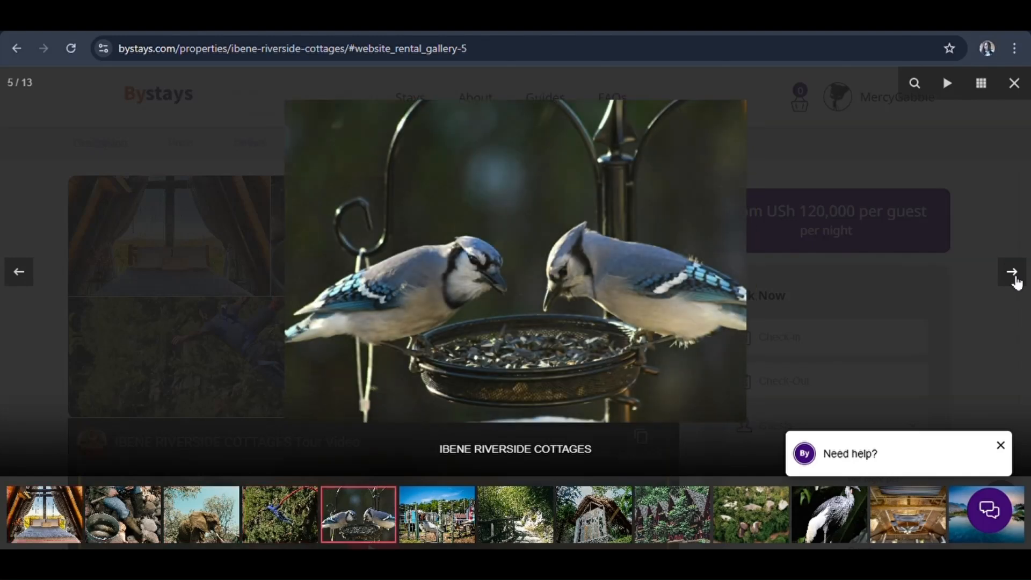
click(1013, 273)
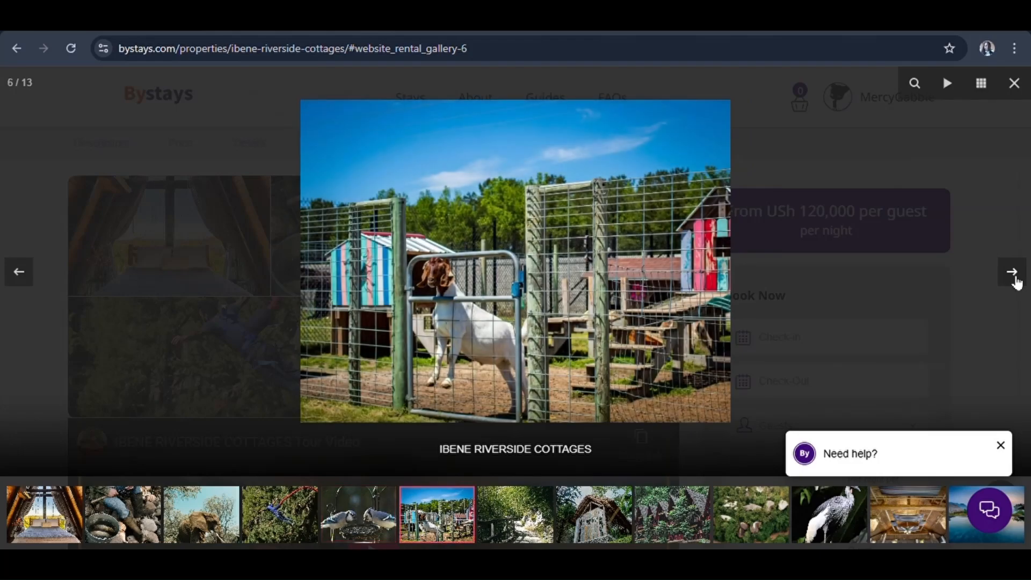
click(1013, 274)
click(1013, 274)
click(1013, 273)
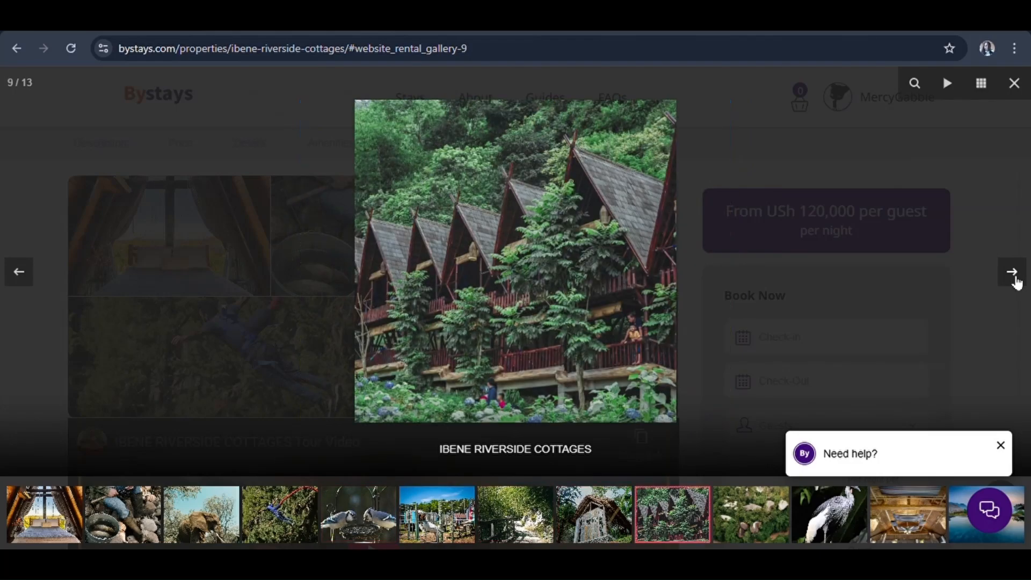
click(1013, 274)
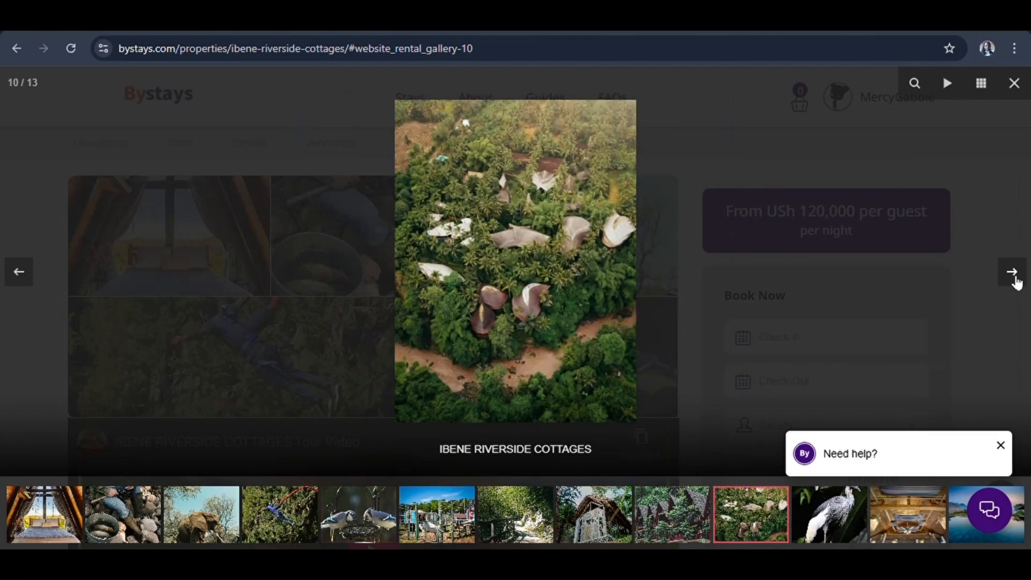
click(1013, 274)
click(1013, 274)
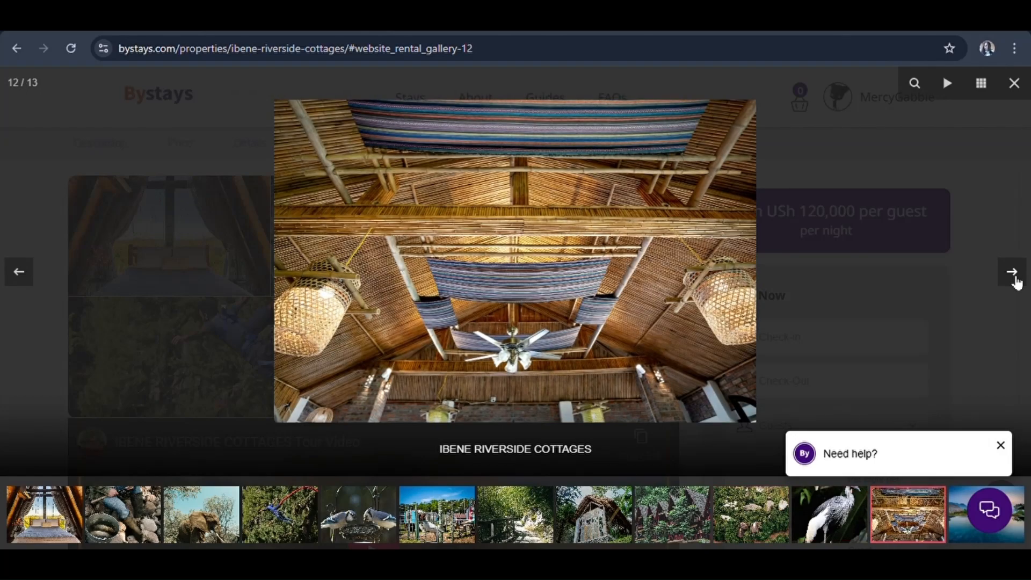
click(1014, 274)
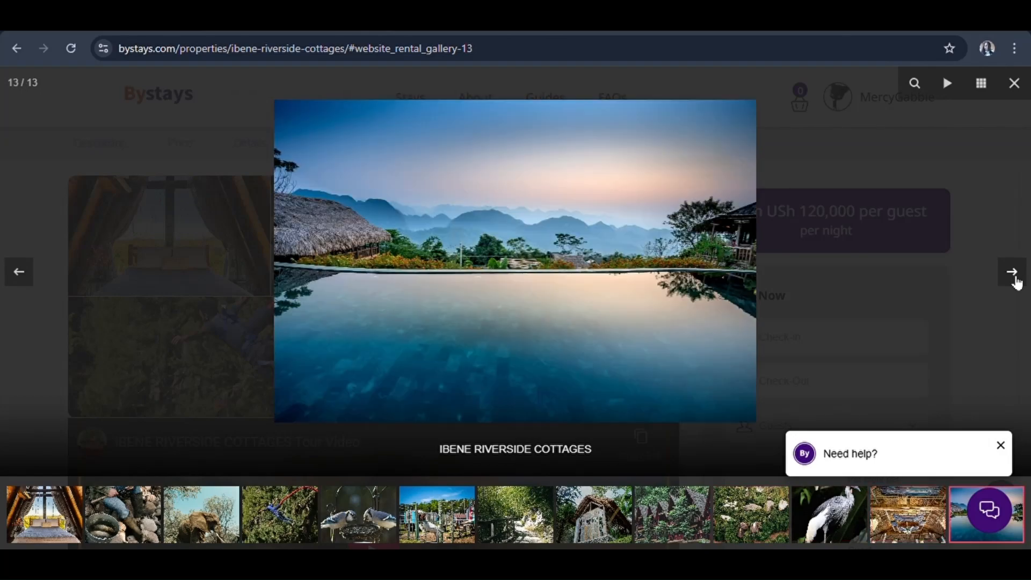
Close the gallery and scroll down the property page to its tour video
click(1015, 281)
click(978, 292)
scroll(669, 384, down, 1)
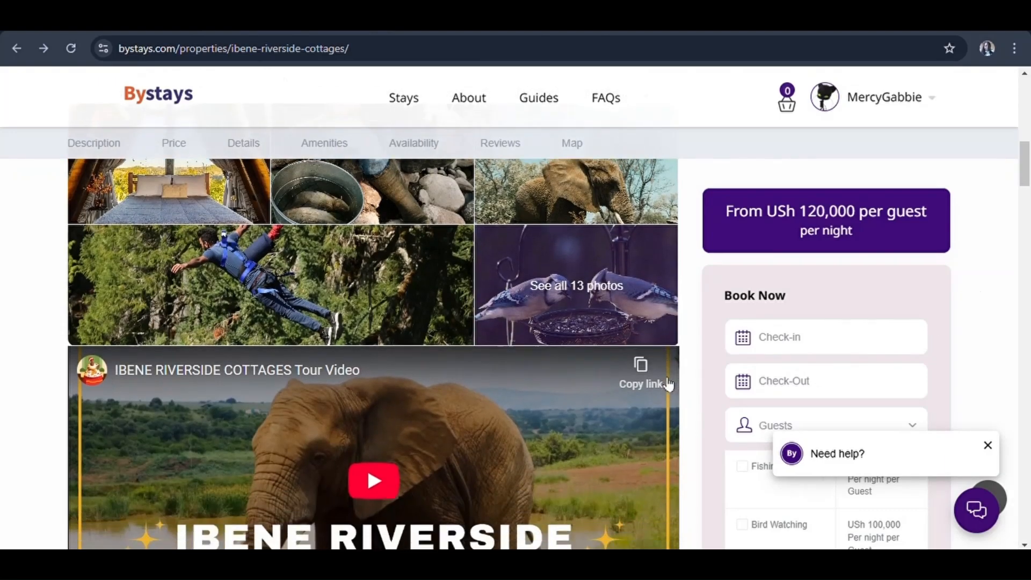
scroll(669, 385, down, 3)
Play the Ibene Riverside Cottages tour video and move down to the Price Info section
click(376, 307)
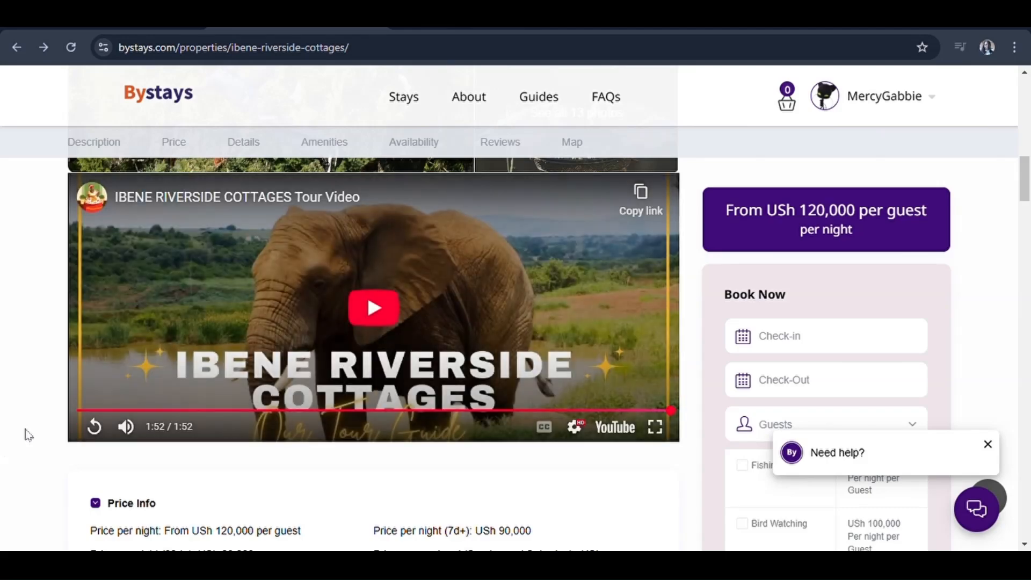
scroll(336, 474, down, 5)
drag(301, 262, 87, 271)
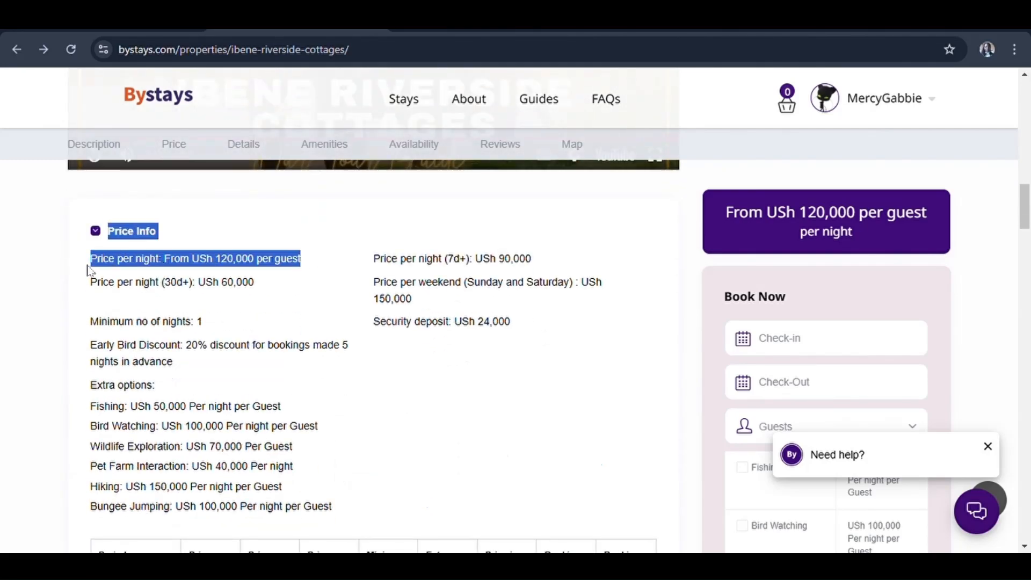
click(87, 272)
Review the price details and the rates table for 24-02-25 to 28-02-25 at USh 30,000 per night
scroll(278, 311, down, 1)
drag(203, 309, 83, 304)
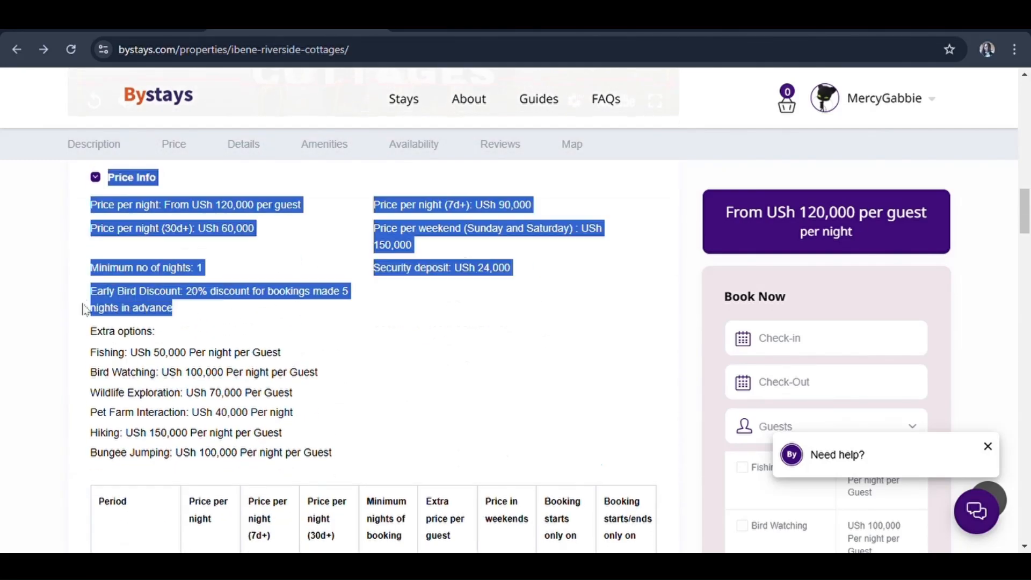
click(88, 297)
scroll(89, 301, down, 2)
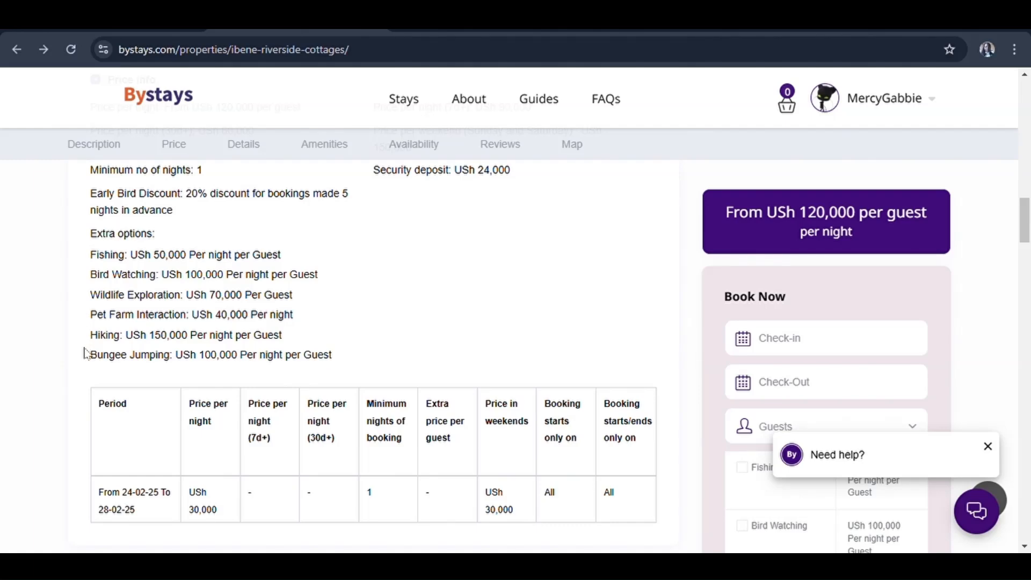
drag(85, 360, 81, 269)
scroll(86, 361, down, 3)
triple_click(137, 372)
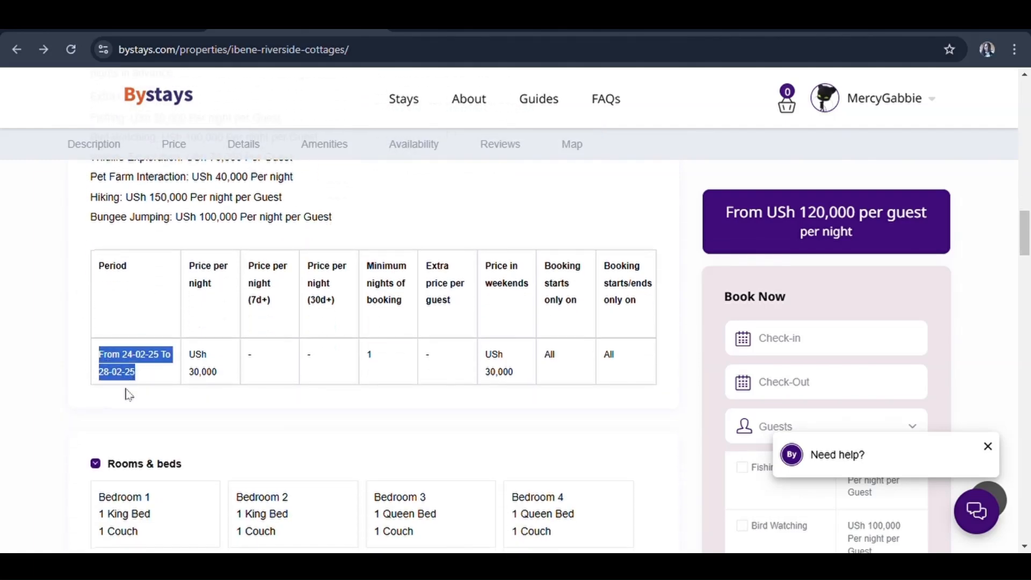
triple_click(217, 371)
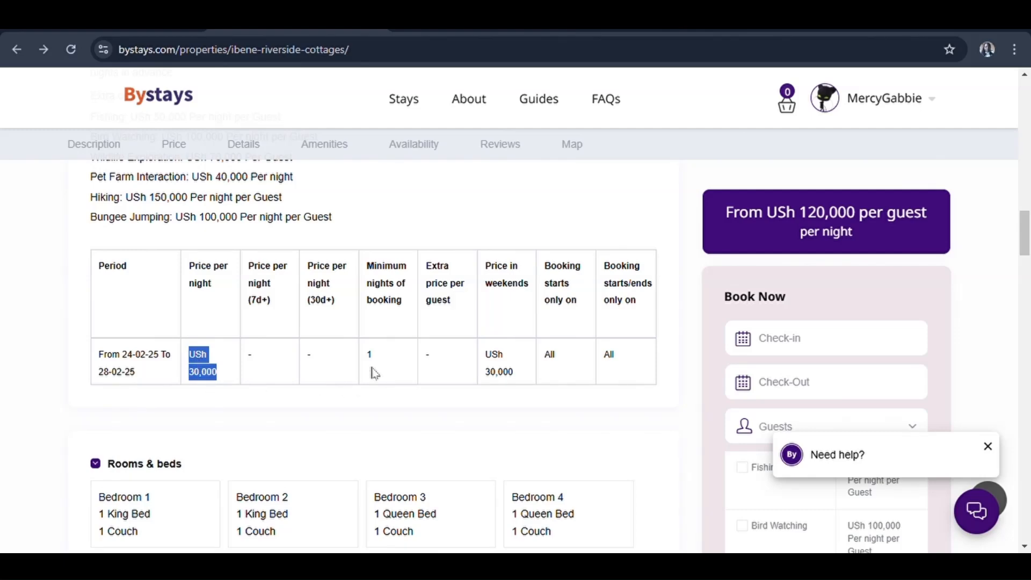
click(375, 372)
scroll(617, 392, down, 5)
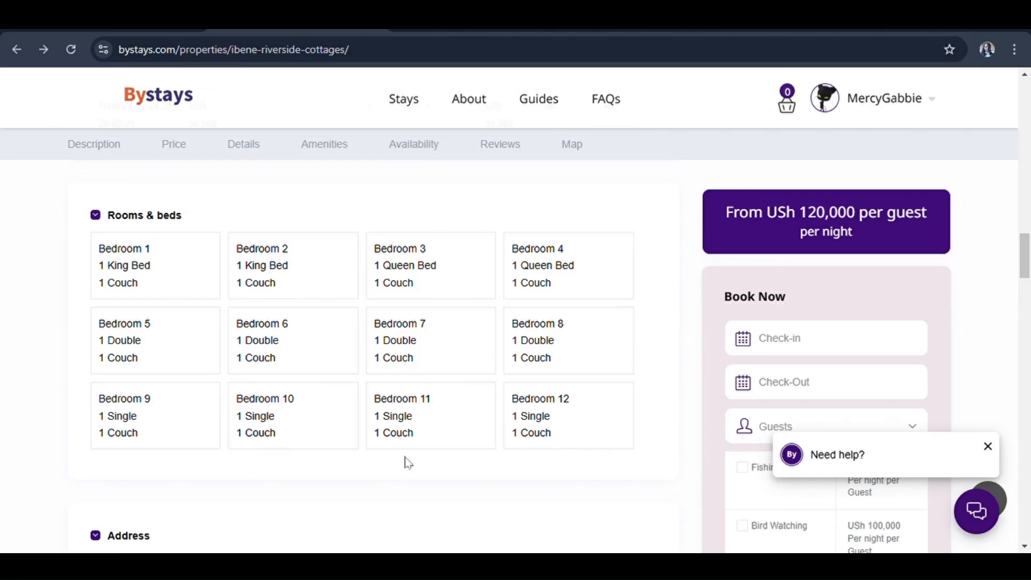
scroll(405, 460, down, 6)
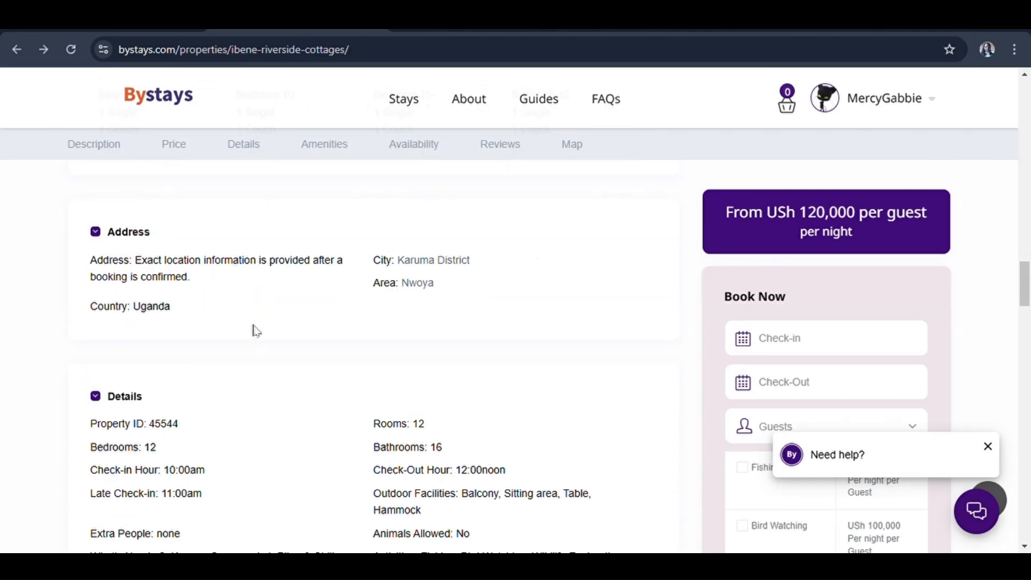
scroll(253, 329, down, 3)
click(147, 223)
click(148, 225)
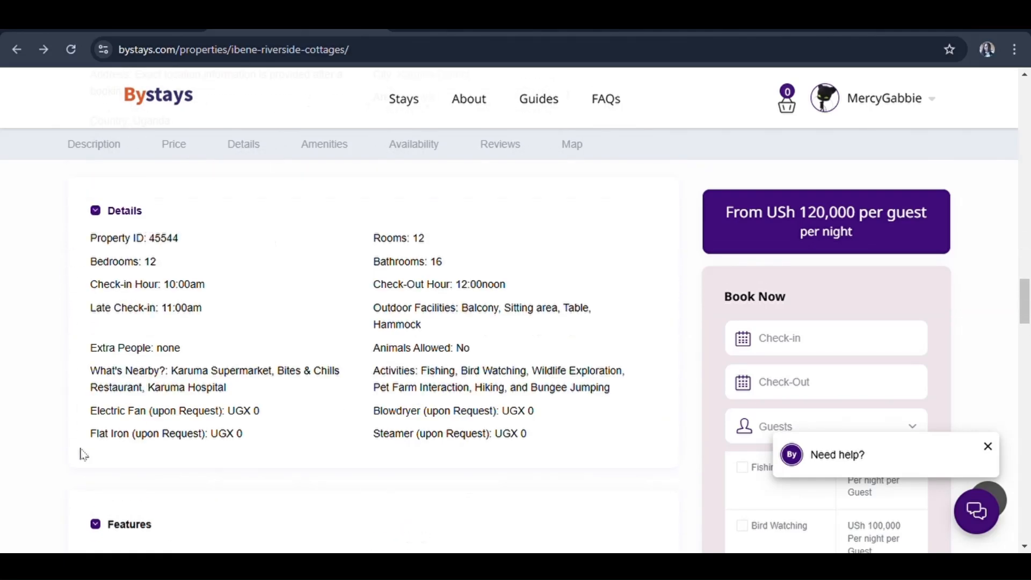
drag(166, 374, 92, 422)
click(154, 422)
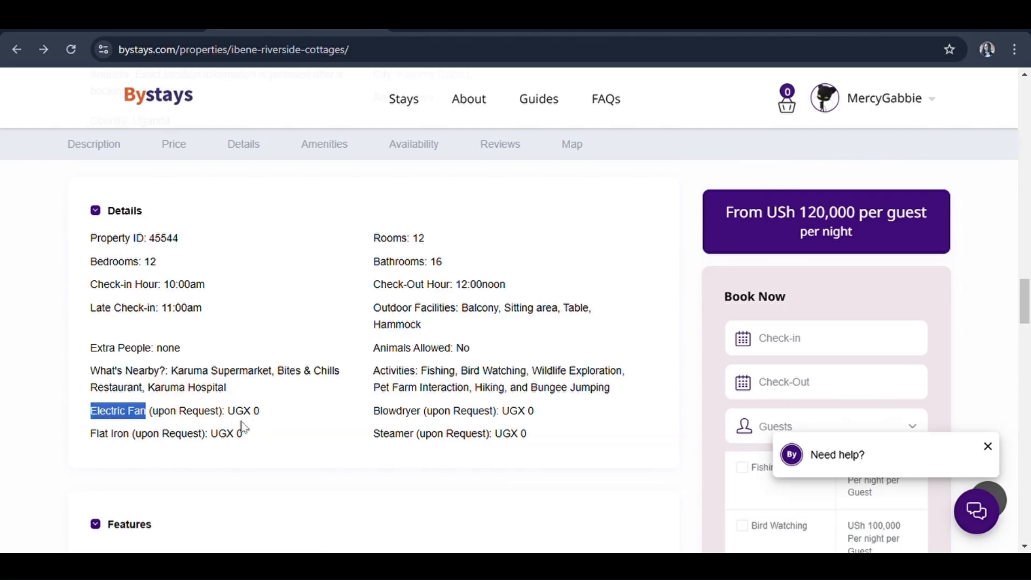
click(182, 459)
scroll(324, 397, down, 1)
drag(373, 330, 420, 323)
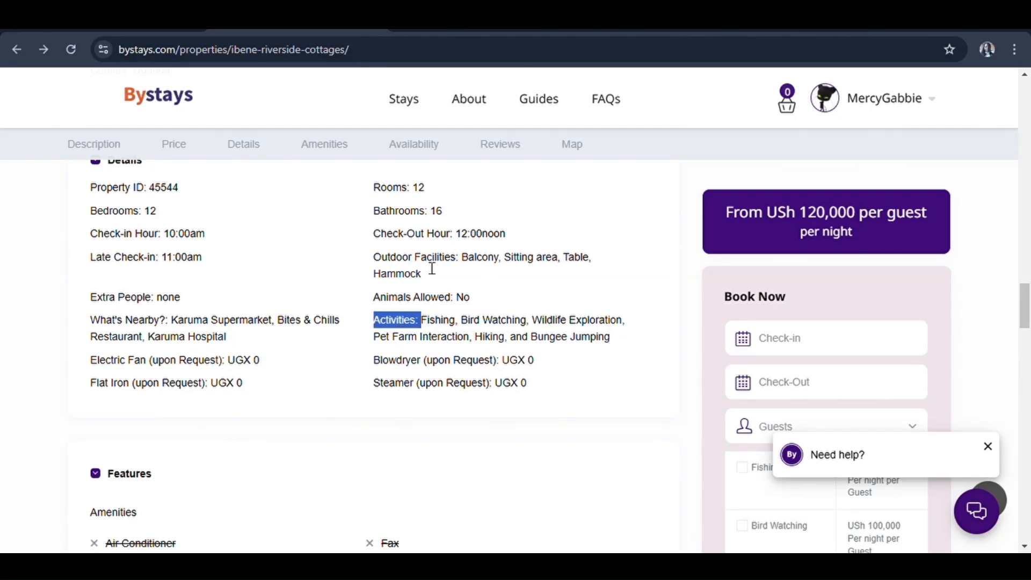
scroll(511, 286, down, 1)
drag(456, 197, 374, 199)
scroll(425, 263, down, 3)
Read through the property's Features section, highlighting items along the way
drag(138, 264, 81, 274)
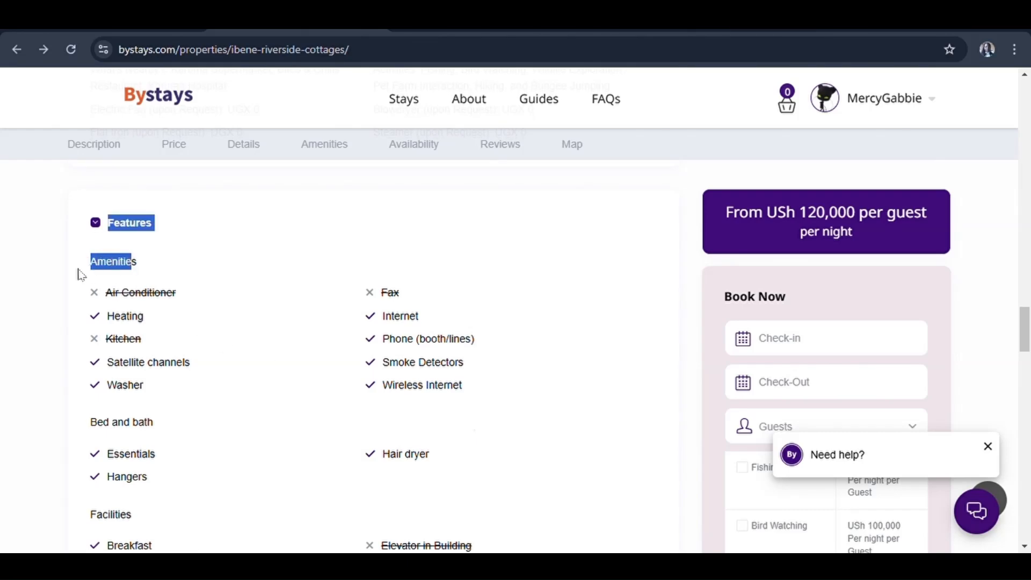
scroll(156, 468, down, 1)
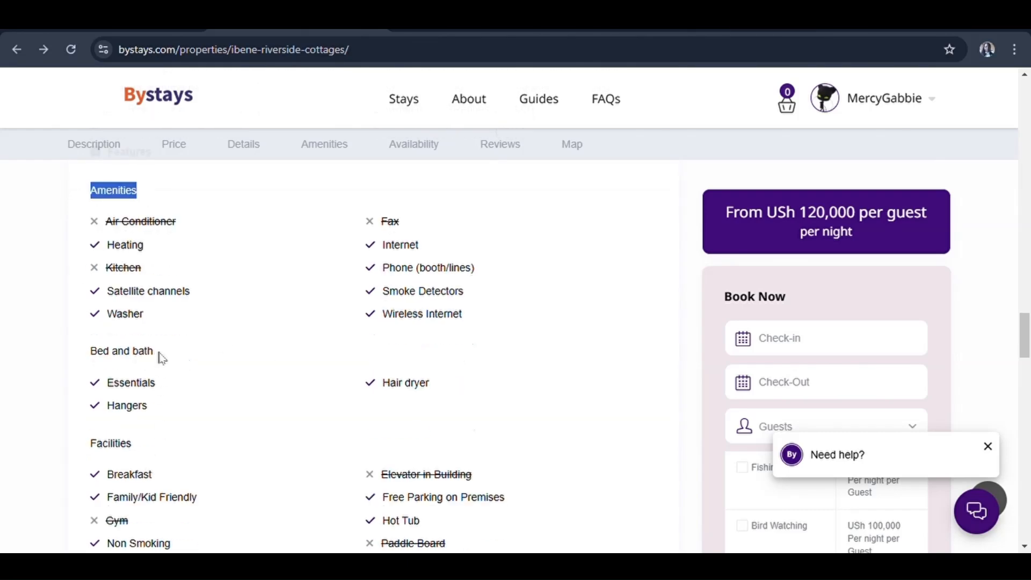
drag(155, 351, 97, 361)
scroll(240, 469, down, 3)
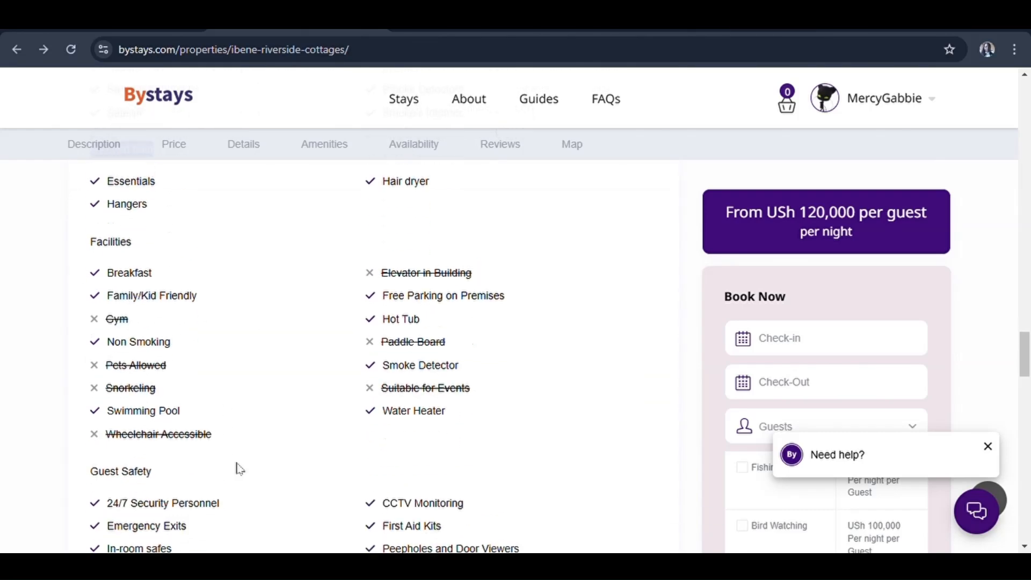
drag(133, 240, 99, 250)
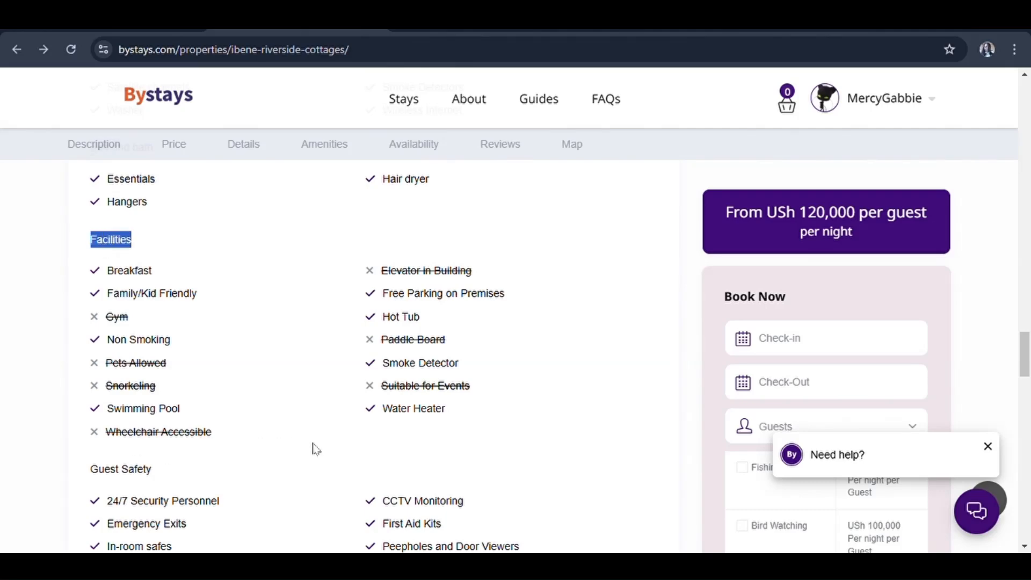
scroll(314, 449, down, 3)
drag(161, 294, 93, 294)
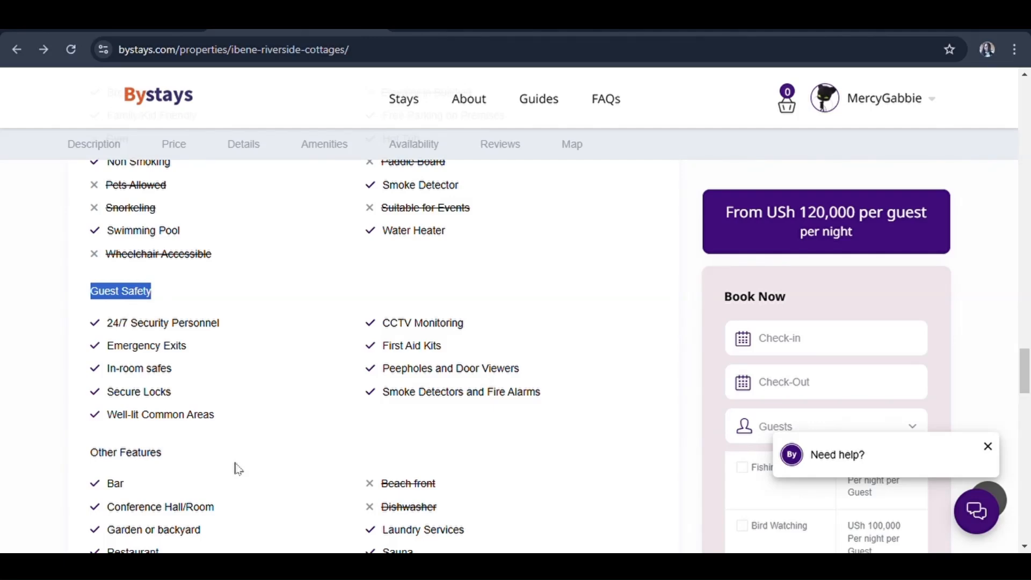
scroll(239, 469, down, 3)
drag(165, 307, 94, 316)
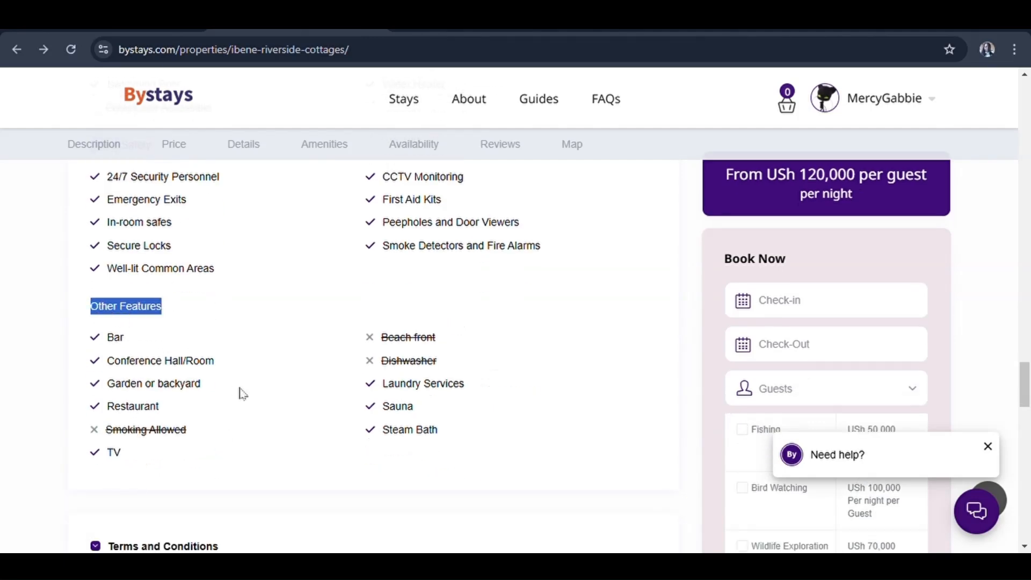
scroll(243, 395, down, 5)
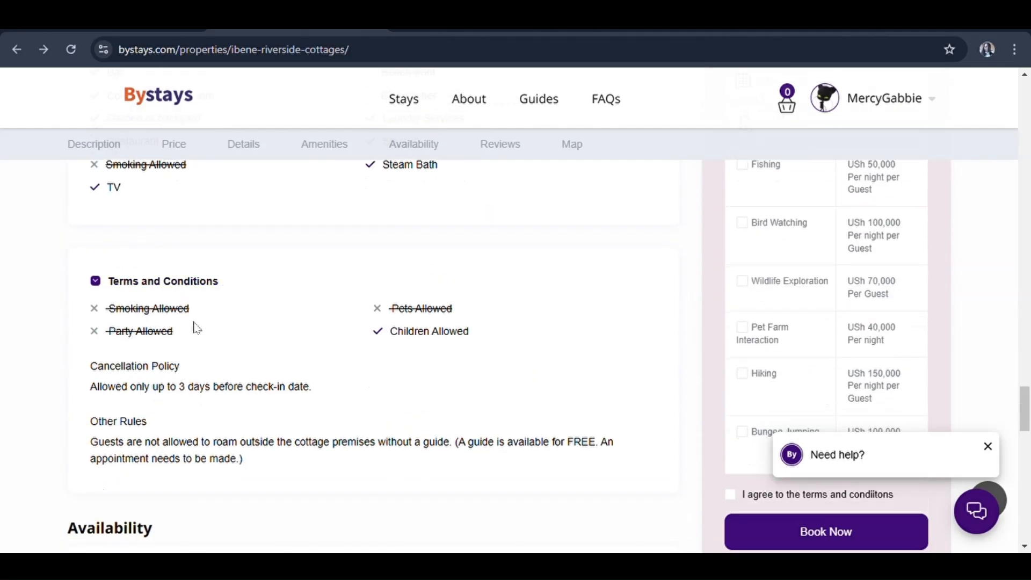
Review the Cancellation Policy and Other Rules headings, then the Availability calendar
drag(209, 376, 93, 381)
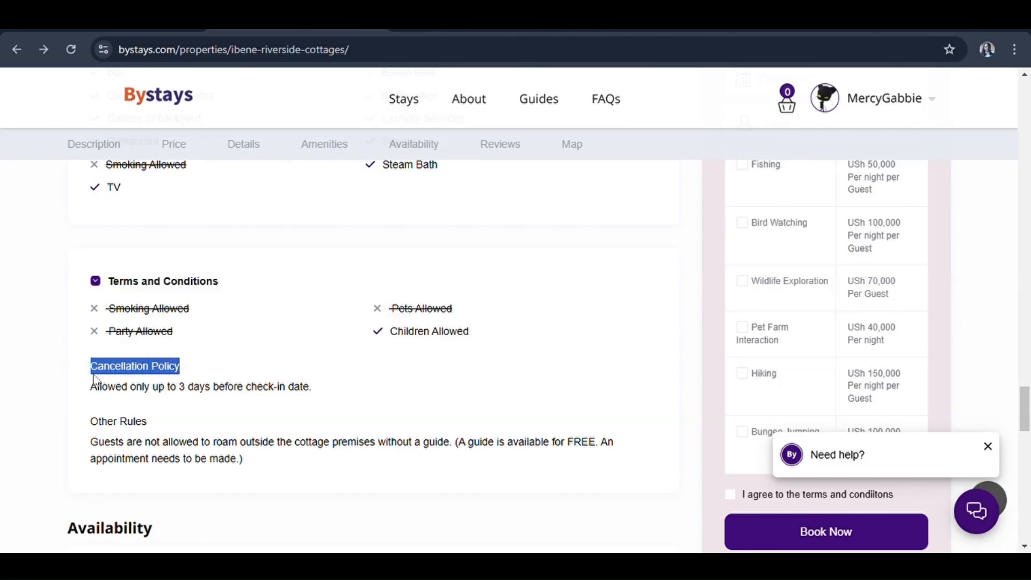
drag(150, 424, 91, 427)
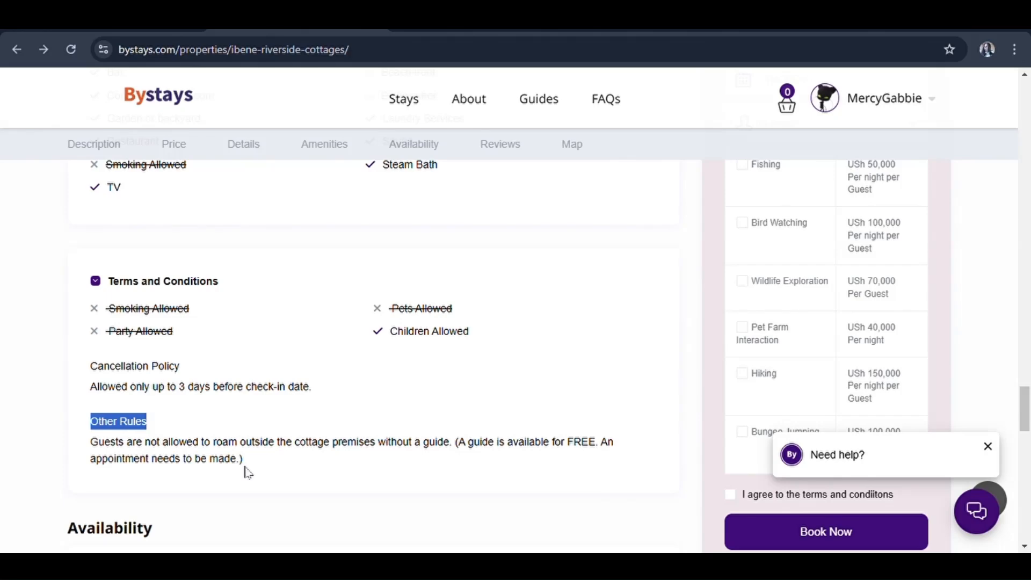
scroll(267, 368, down, 6)
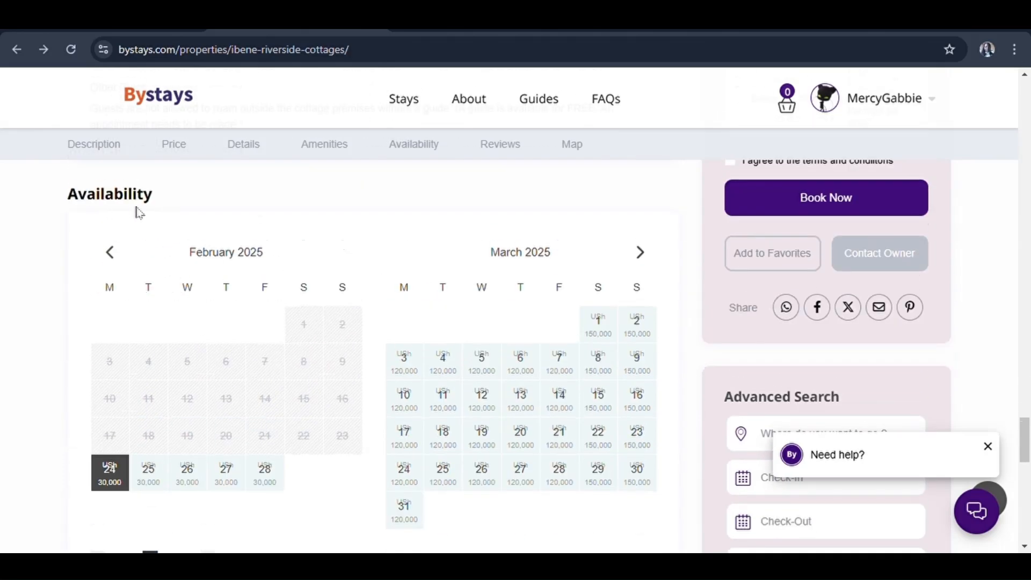
scroll(139, 214, down, 1)
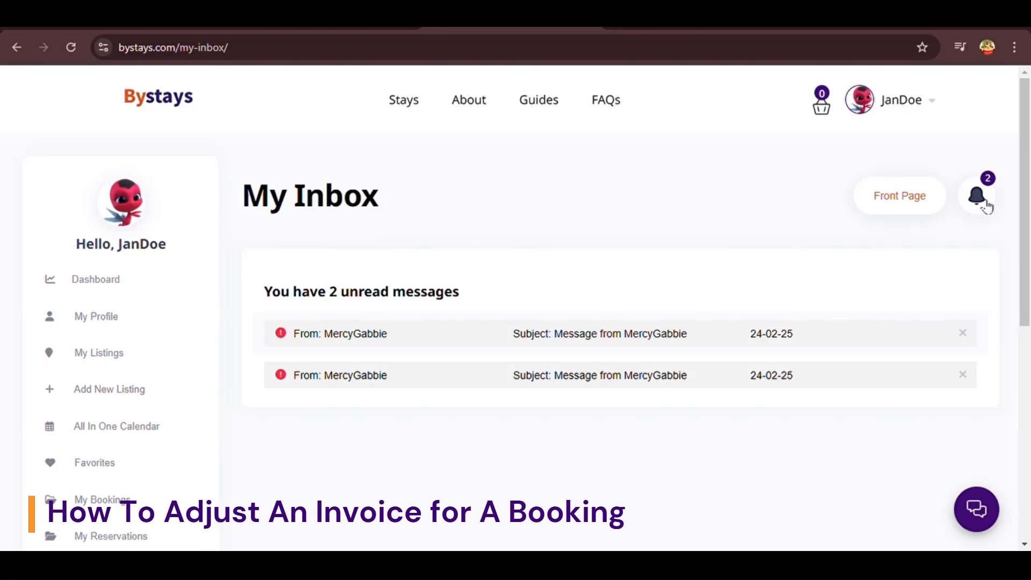
Open both unread messages and expand the guest's request to adjust activities to one day for two guests
click(716, 391)
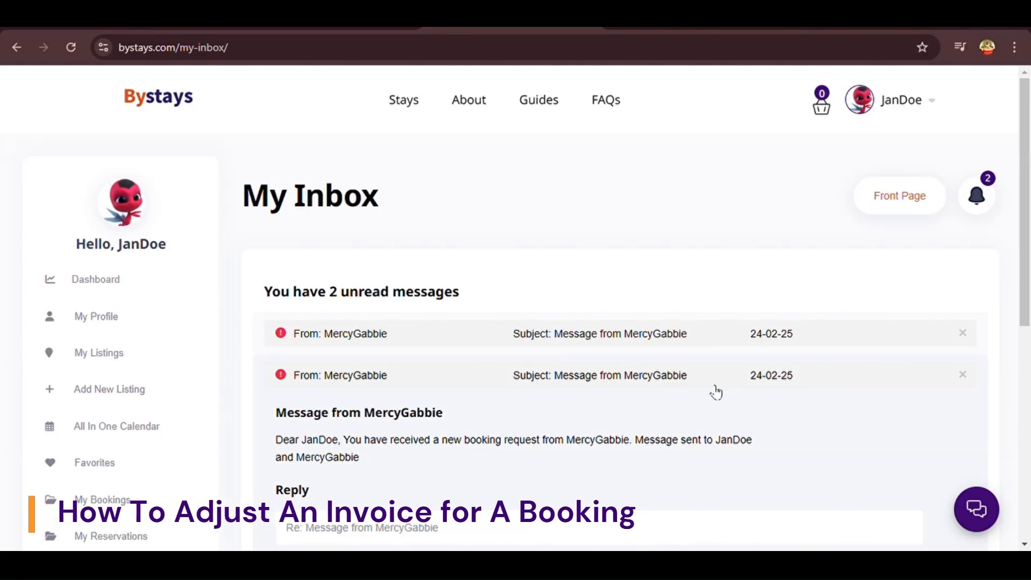
scroll(717, 393, down, 3)
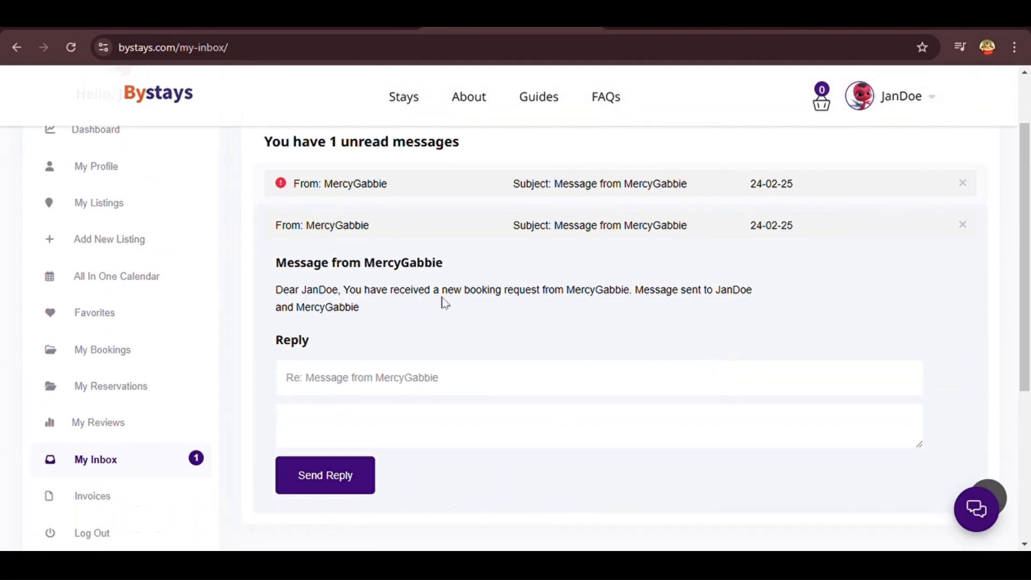
drag(368, 308, 277, 293)
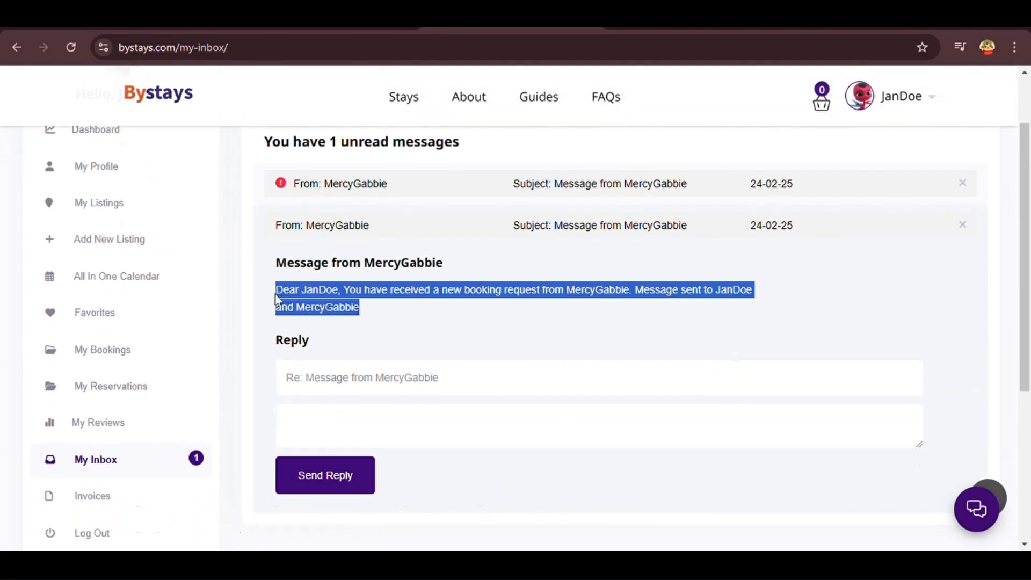
click(370, 321)
click(353, 194)
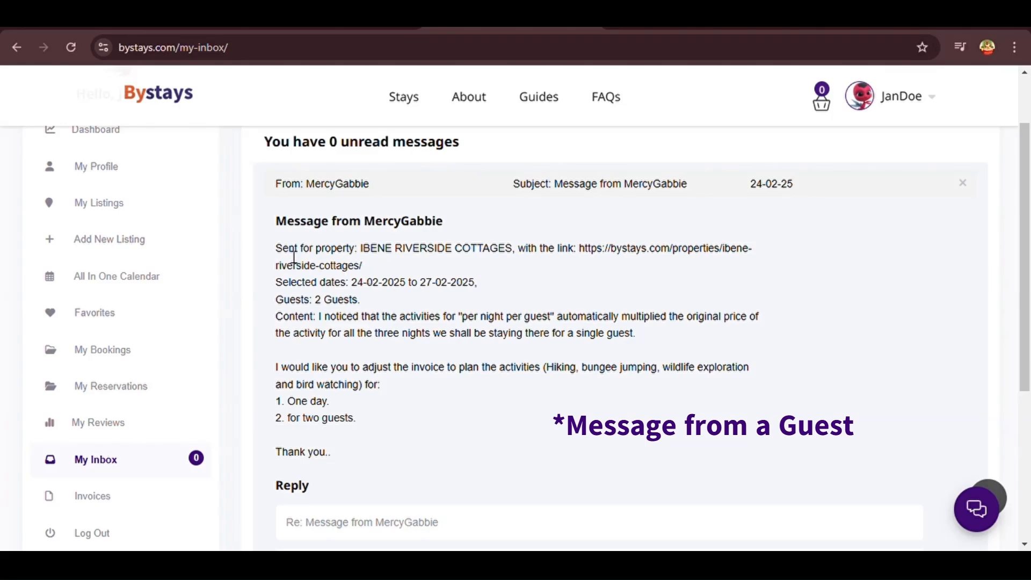
drag(276, 249, 515, 243)
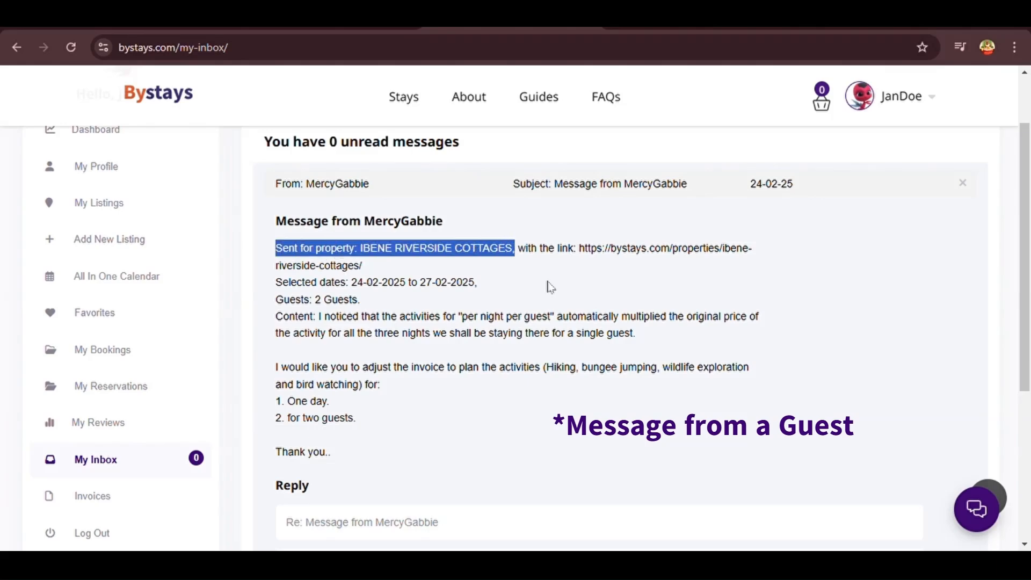
drag(276, 285, 483, 289)
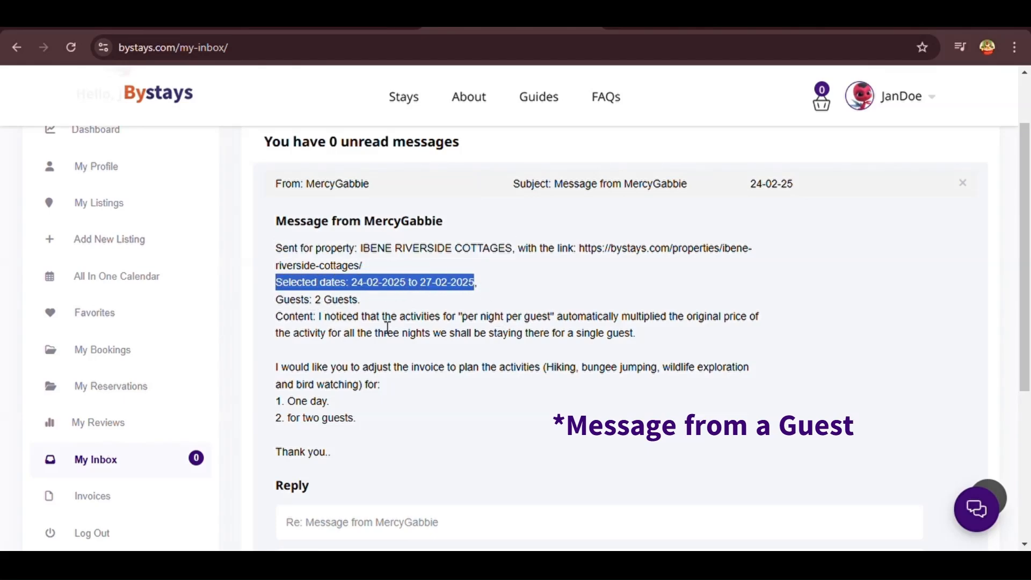
drag(276, 300, 359, 300)
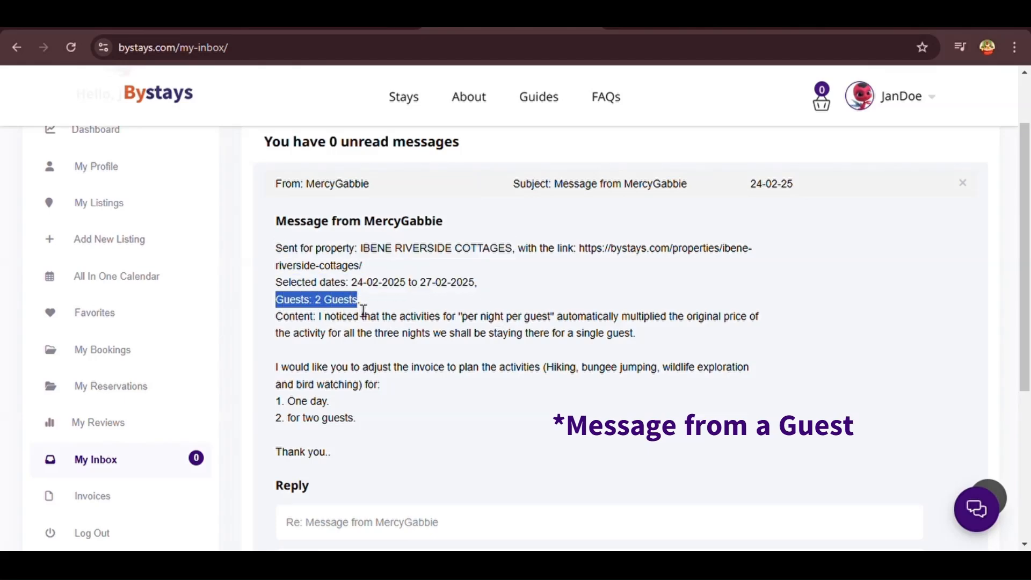
drag(277, 317, 505, 420)
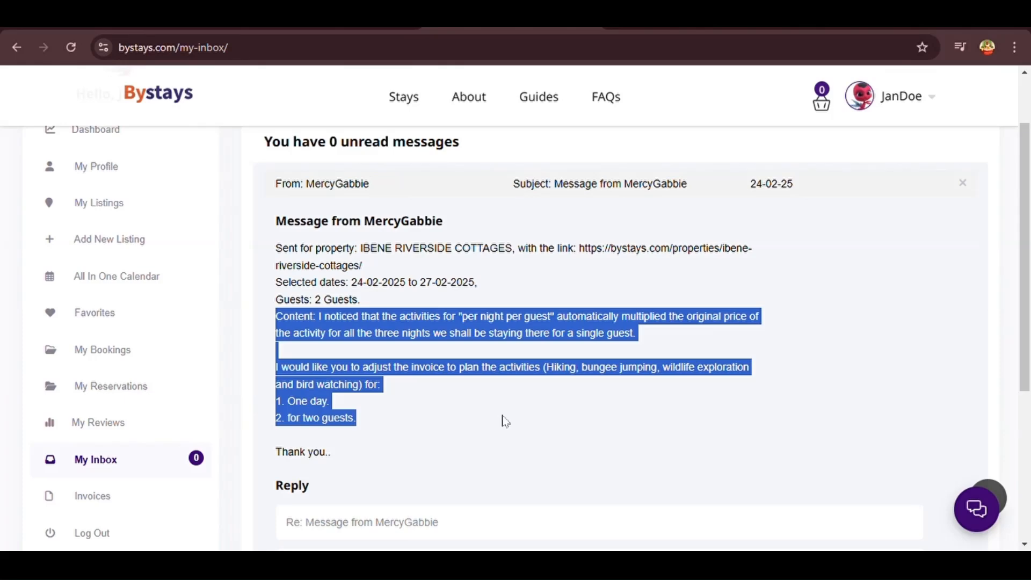
click(455, 423)
scroll(455, 422, up, 1)
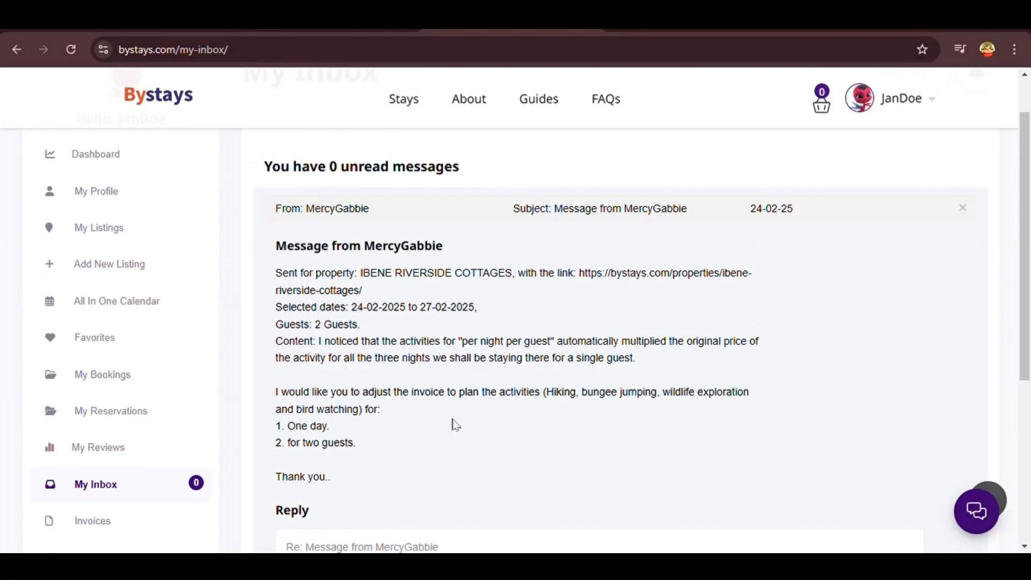
scroll(414, 317, up, 3)
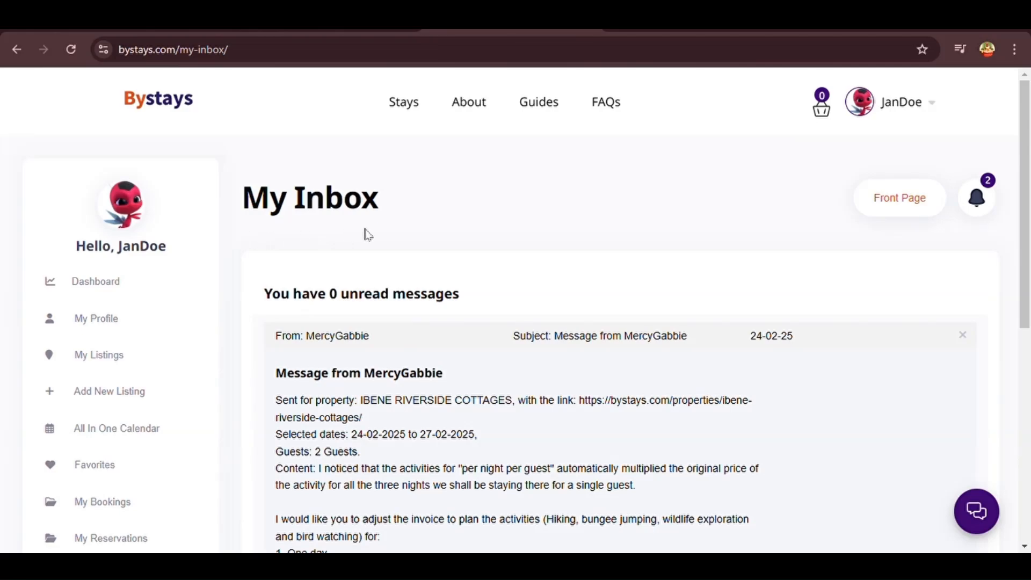
scroll(363, 233, down, 4)
scroll(363, 234, up, 4)
scroll(322, 301, down, 4)
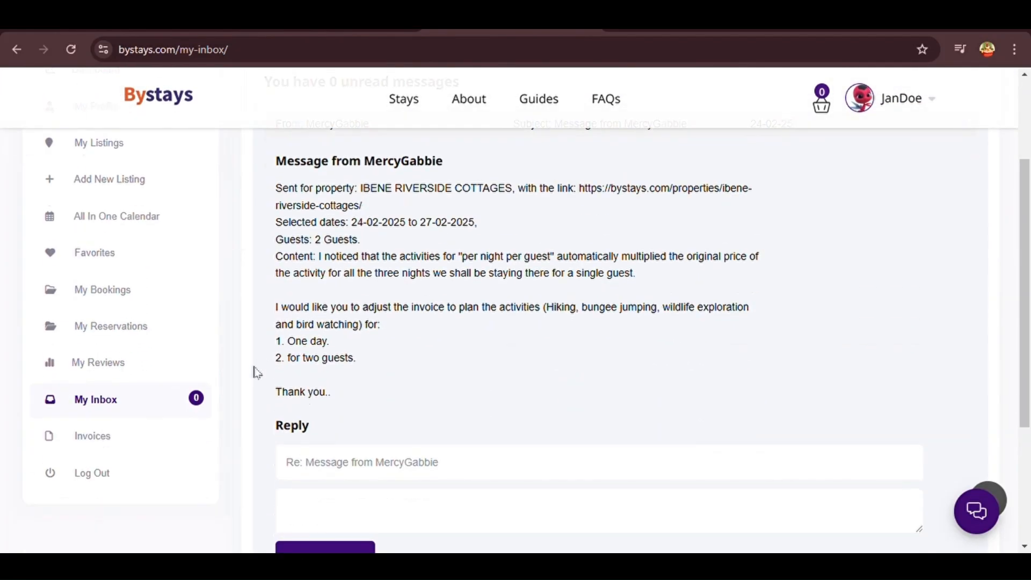
click(105, 436)
click(110, 380)
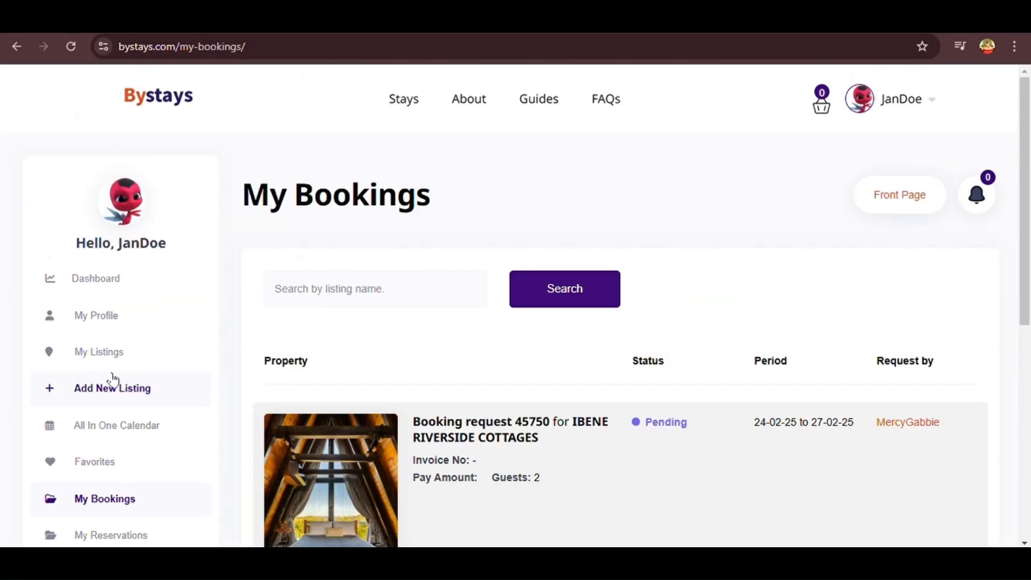
scroll(170, 367, down, 2)
scroll(294, 317, up, 2)
scroll(410, 235, down, 3)
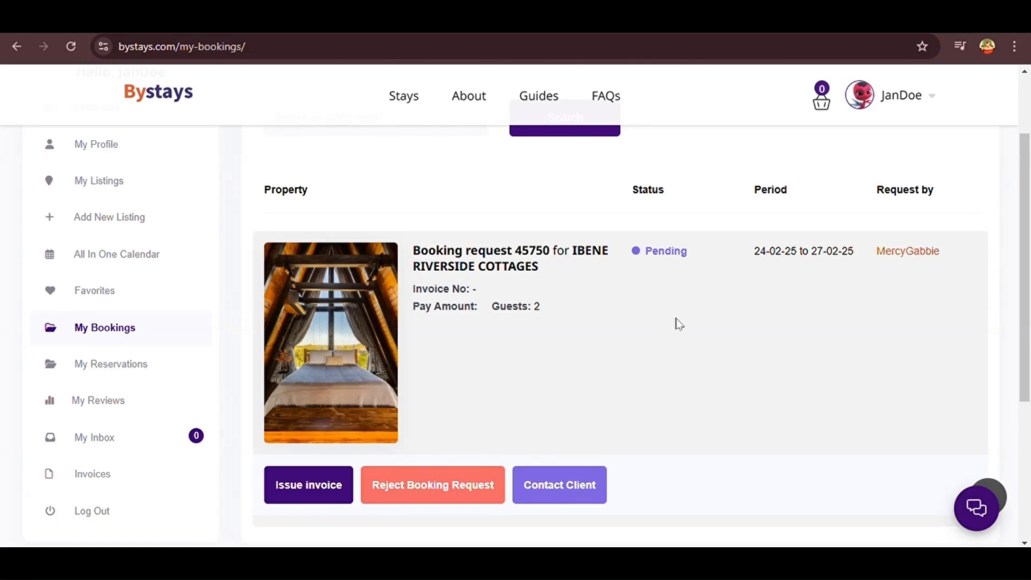
scroll(310, 501, down, 1)
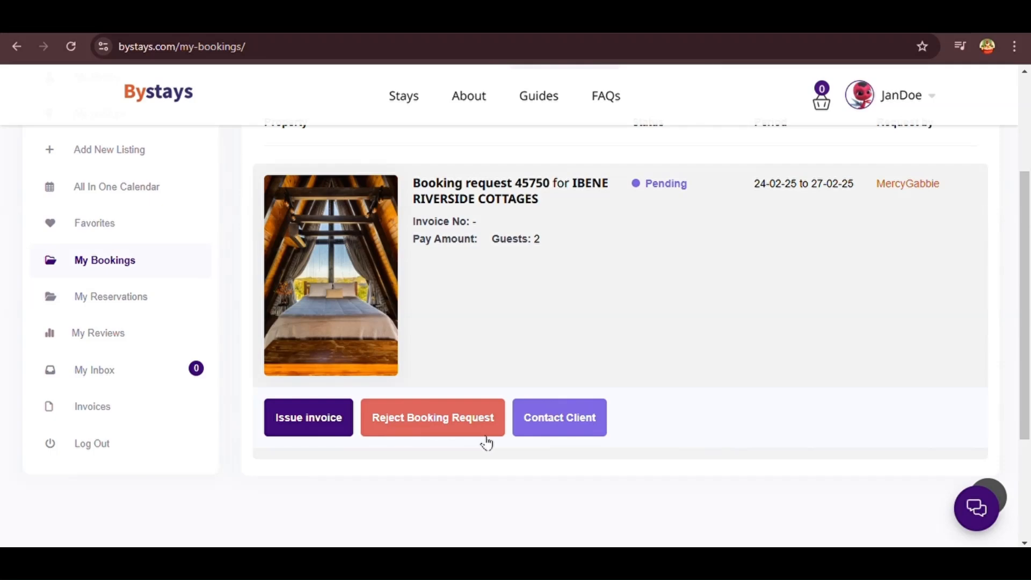
click(578, 431)
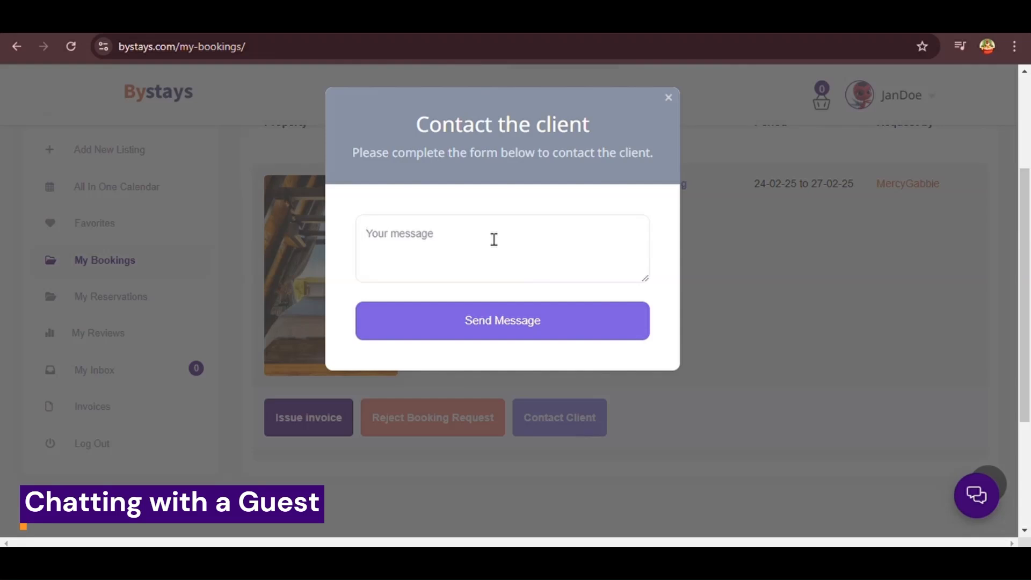
Write the greeting, acknowledge the invoice adjustment message, and apologise for the mix-up
text(Good Afternoon Client)
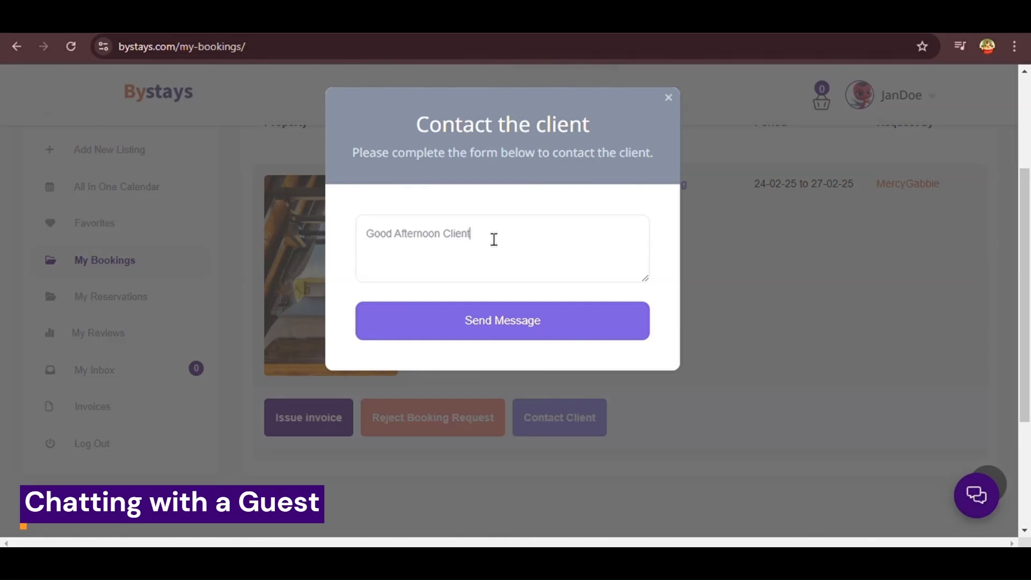
text(,)
key(Return)
key(Return)
text(I have )
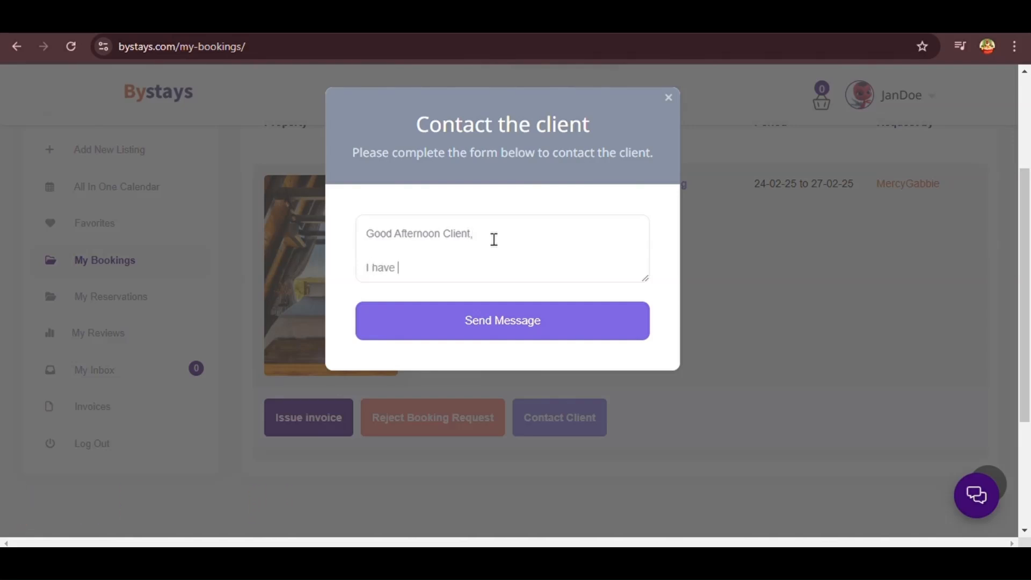
text(received your message about )
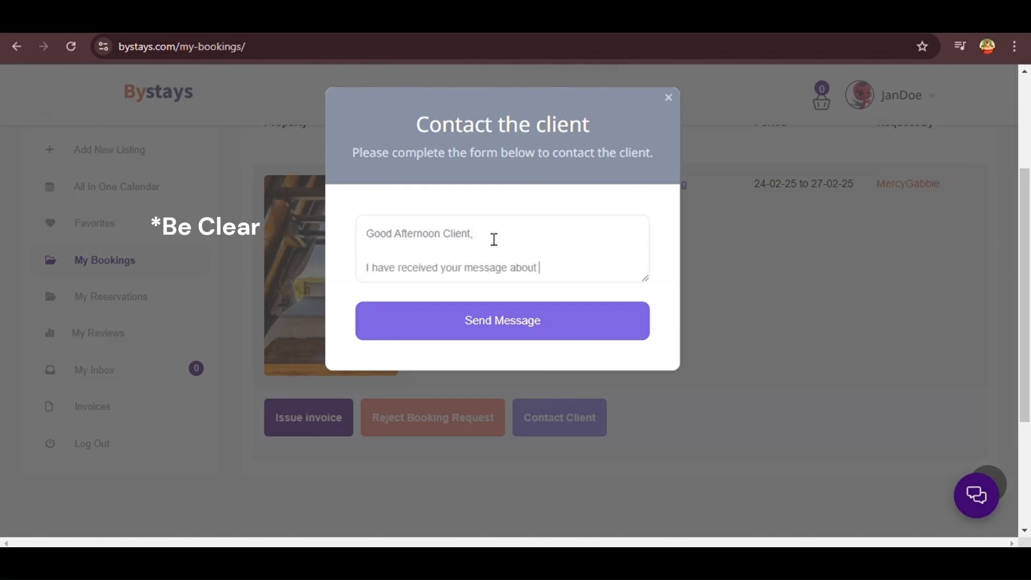
text(the adjustment of the r)
key(BackSpace)
key(BackSpace)
key(BackSpace)
key(BackSpace)
key(BackSpace)
key(BackSpace)
key(BackSpace)
key(BackSpace)
key(BackSpace)
key(BackSpace)
key(BackSpace)
key(BackSpace)
key(BackSpace)
key(BackSpace)
key(BackSpace)
key(BackSpace)
key(BackSpace)
key(BackSpace)
key(BackSpace)
text(invoice adjustment.)
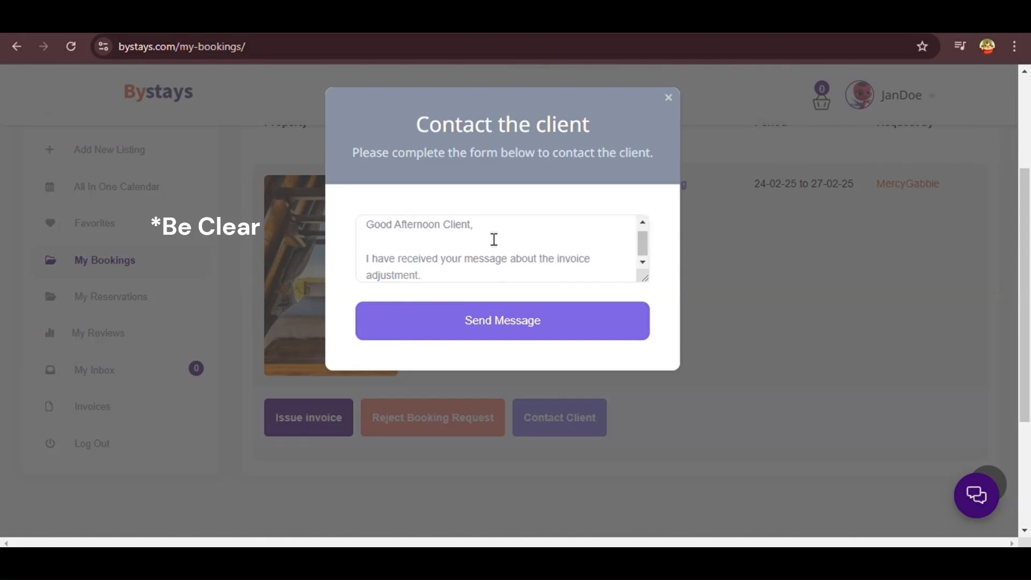
key(Return)
key(Return)
text(Allow me to extend my)
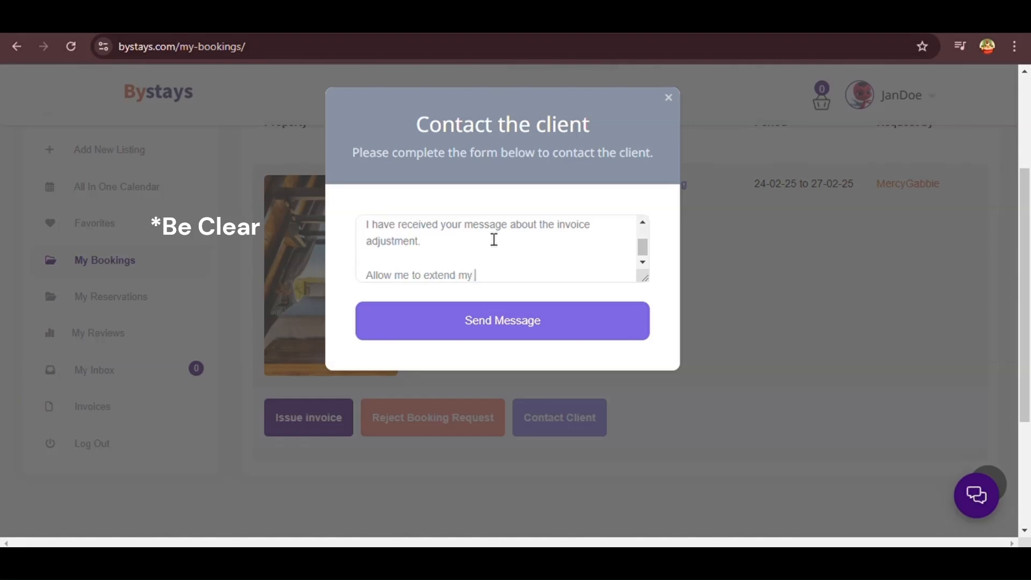
text( sincere apologies )
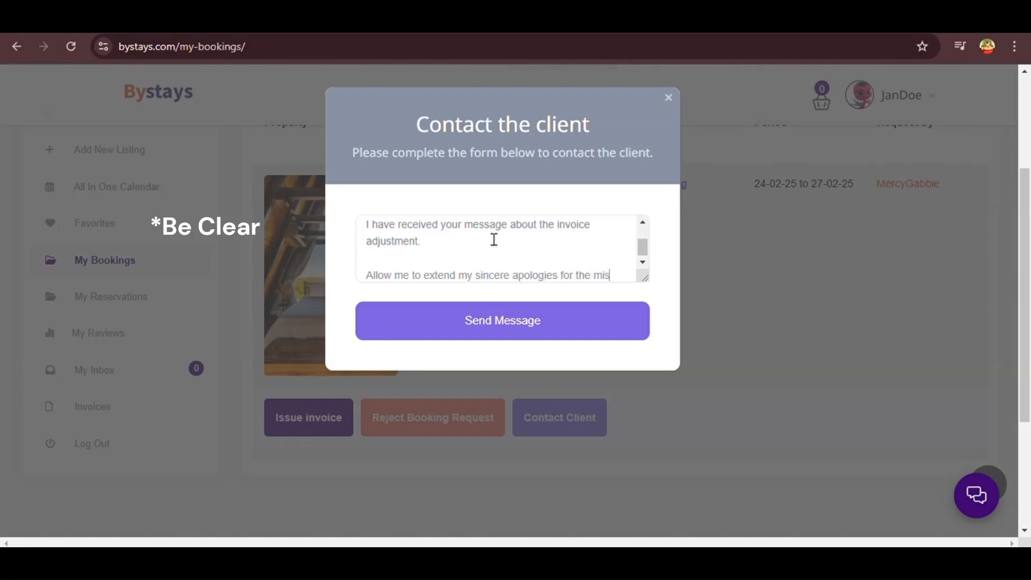
text(for the mix-up. We are wil)
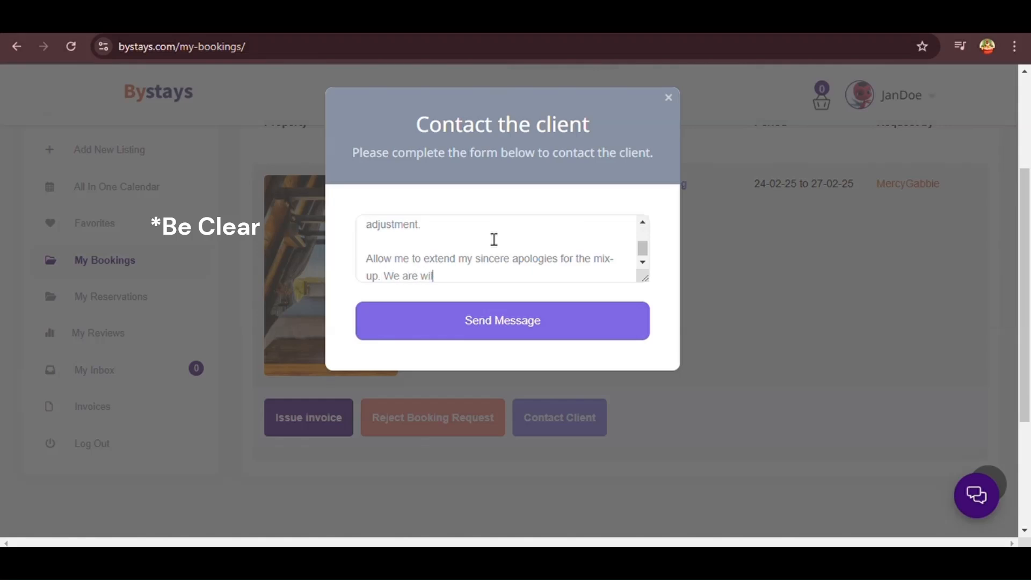
text(ling to give you a discount of 98% of)
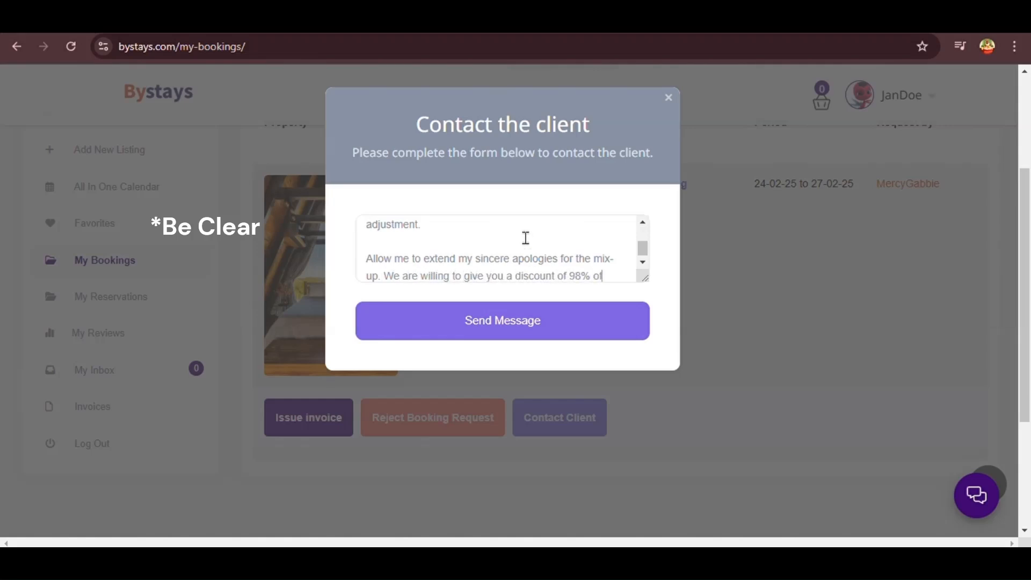
text( your total)
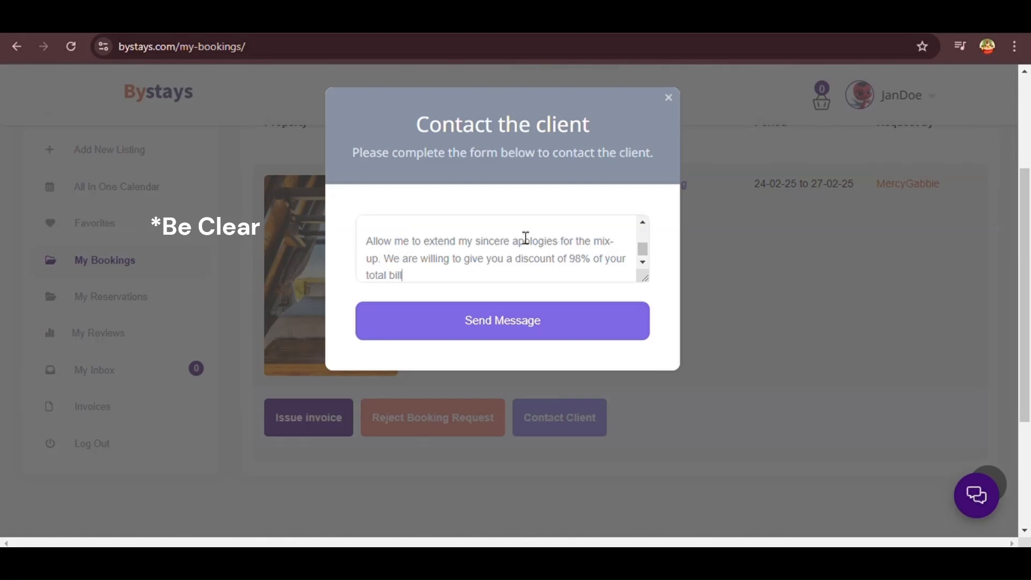
text( bill. Below is the breakdown of)
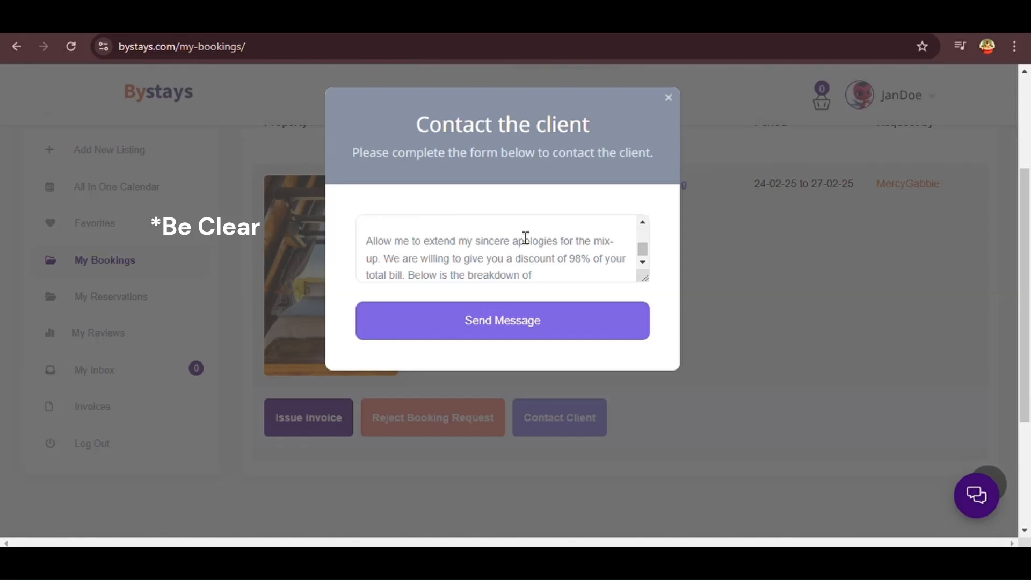
text( your total bill.)
List the 3-night booking at 90,000 and Wildlife exploration at 140,000 for 2 guests
key(Return)
key(Return)
text(Booking fo)
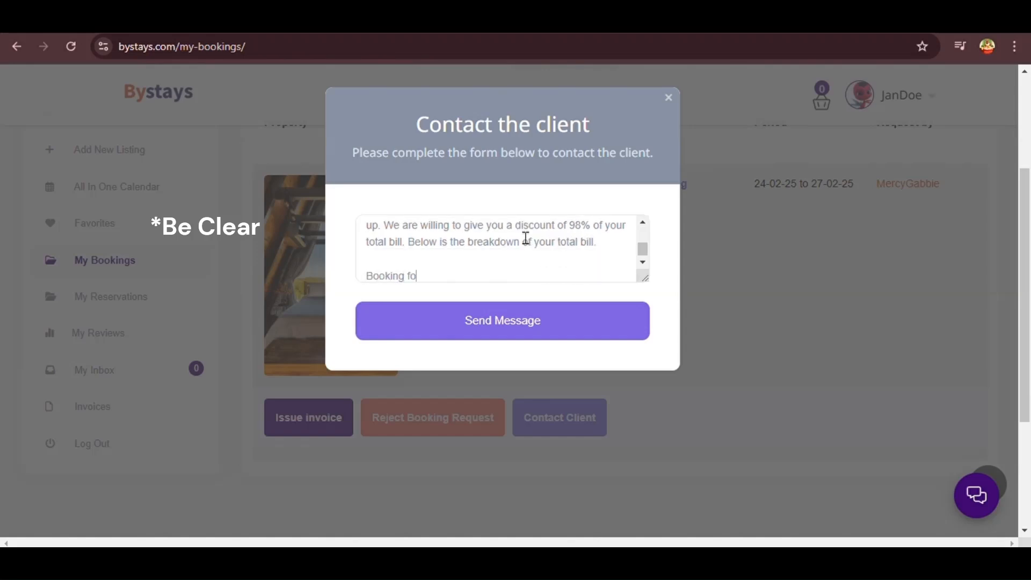
text(r 3 nights : 90.000)
text(sh)
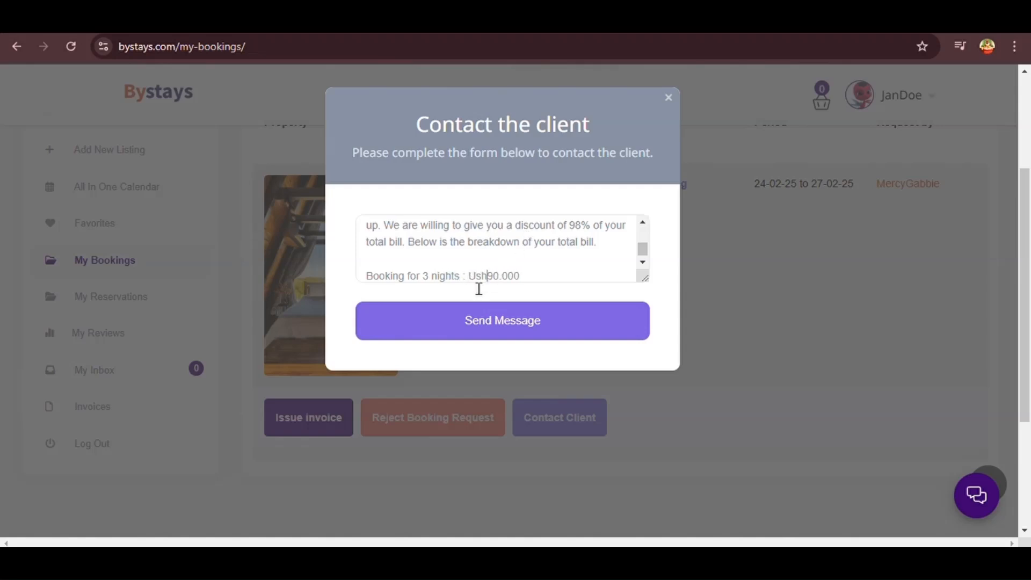
click(538, 280)
key(Return)
text(Activiti)
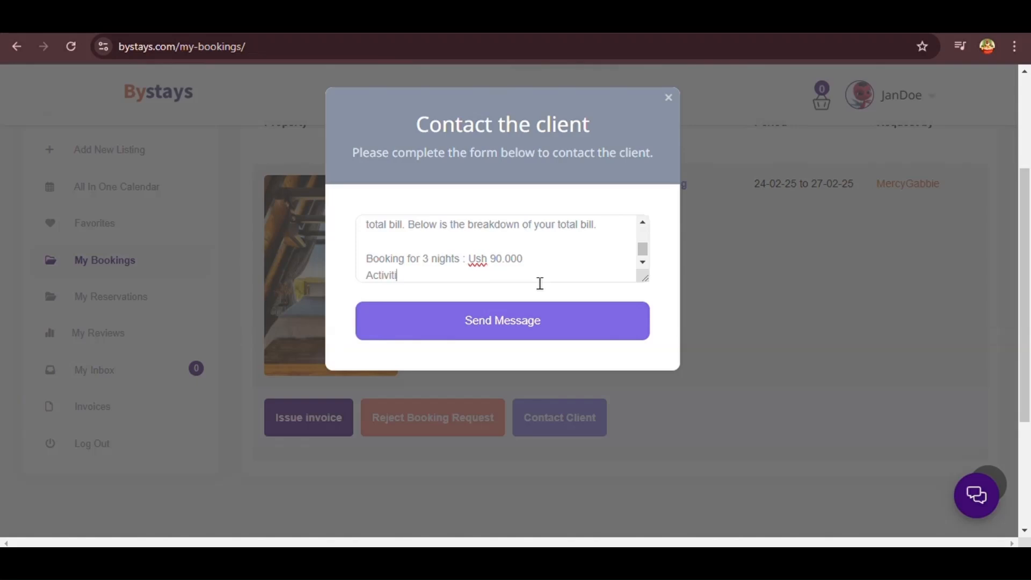
text(es)
key(Return)
text(1. Wild)
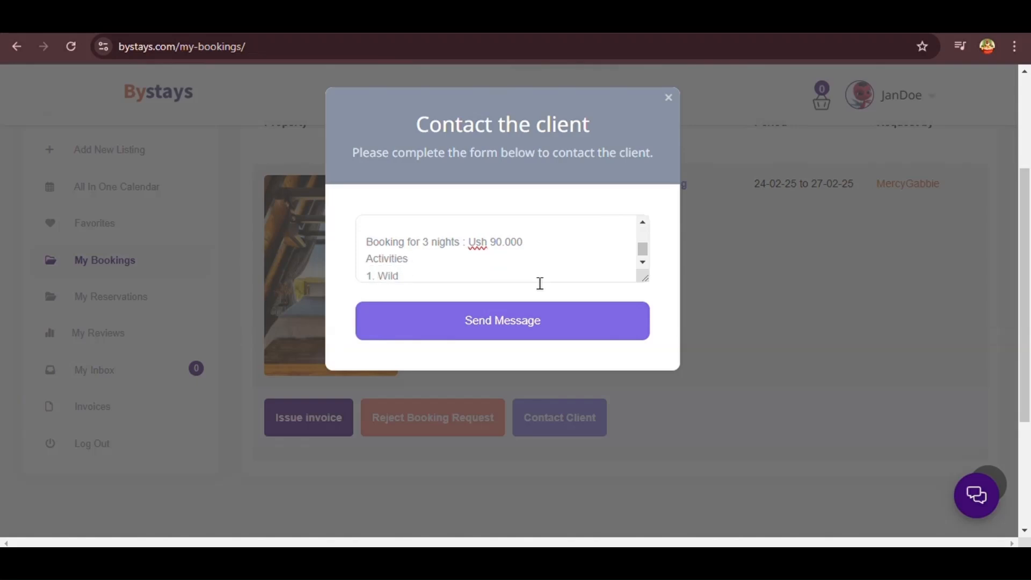
text(life exploration)
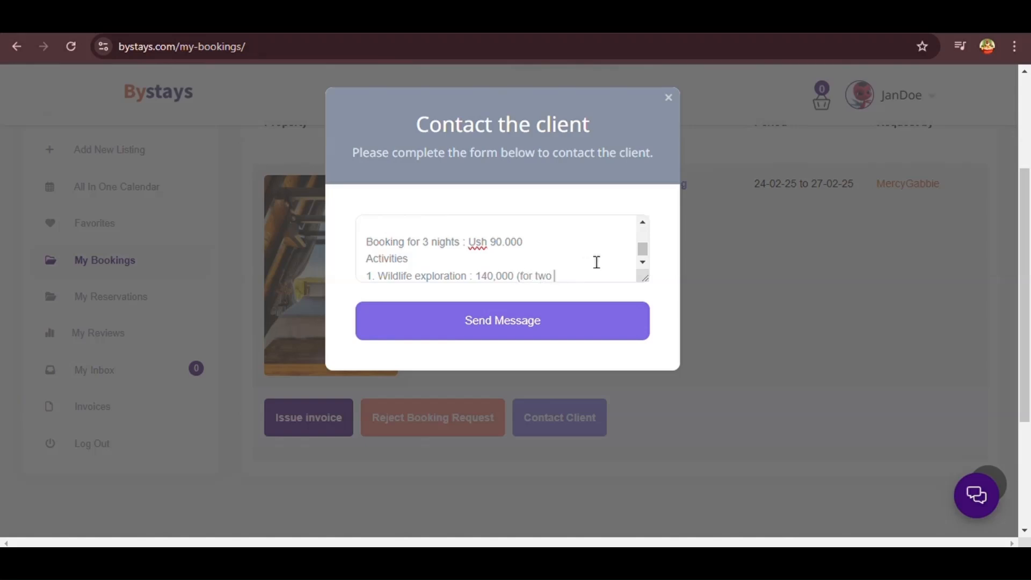
text( : 140,000 (for 2 guests)8)
Add the Bird watching, Hiking and Jumping activity lines with Ush prices for 2 guests
click(548, 247)
text((for 2 guests))
click(595, 276)
key(Return)
text(2. Bird watching :)
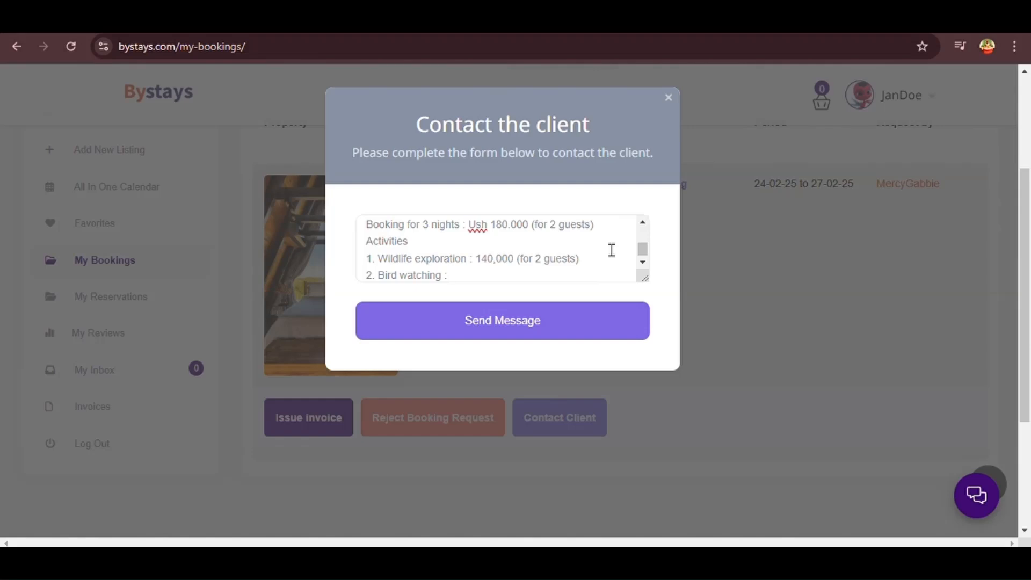
text( Ush 200,000 (for 2 guests))
key(Return)
text(3. Hiking : 300.000)
click(475, 242)
text(Ush)
click(450, 258)
text(Ush)
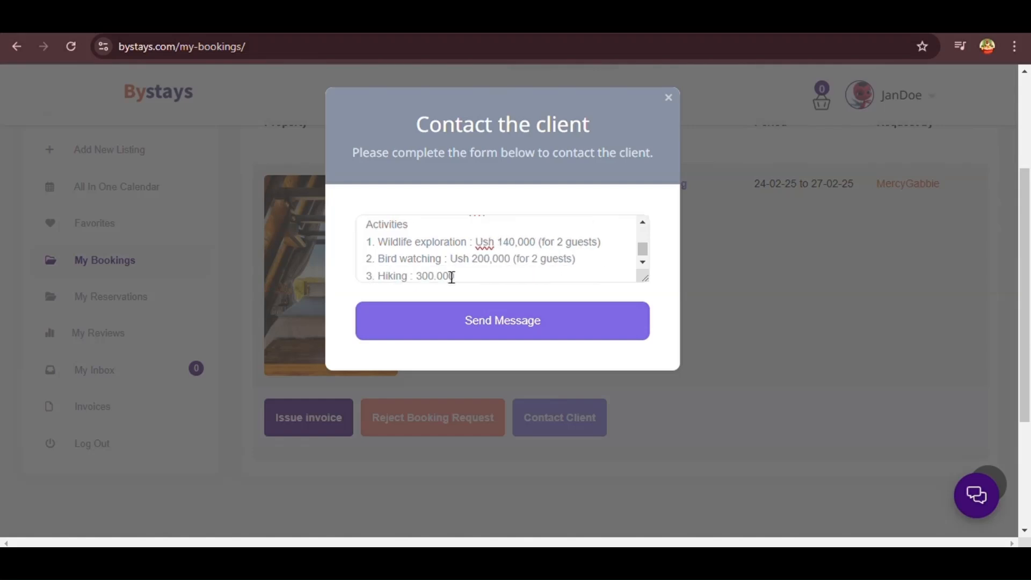
click(416, 276)
text(ee Jumping : Ush 200,000 (for 2 guests))
State the Ush 840,000 activities total, Ush 1,020,000 bill, and 98% launch-week discount
scroll(426, 227, up, 2)
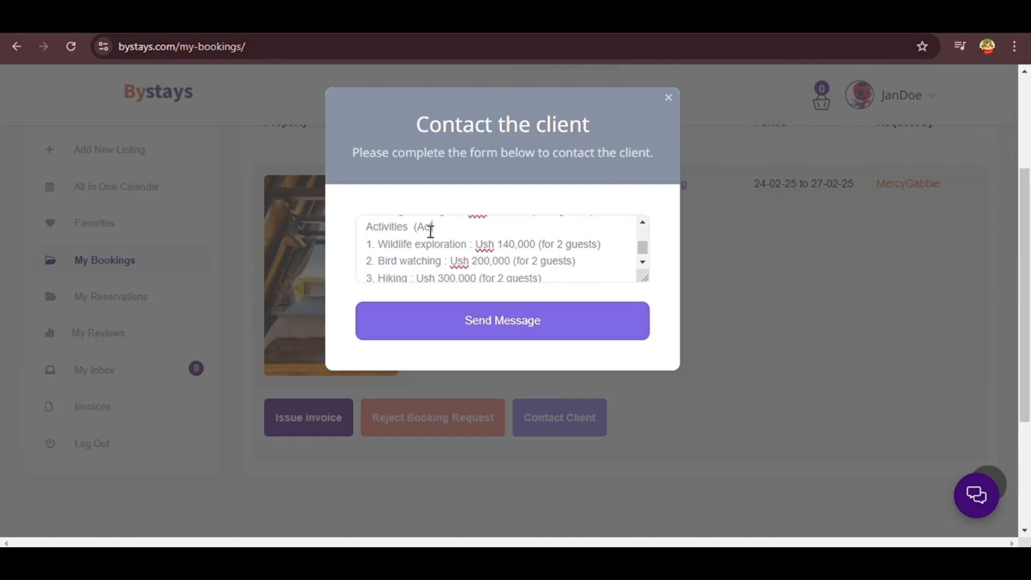
key(Return)
text(Activities Total : Ush 840,000)
key(Return)
text(Your Total bill is)
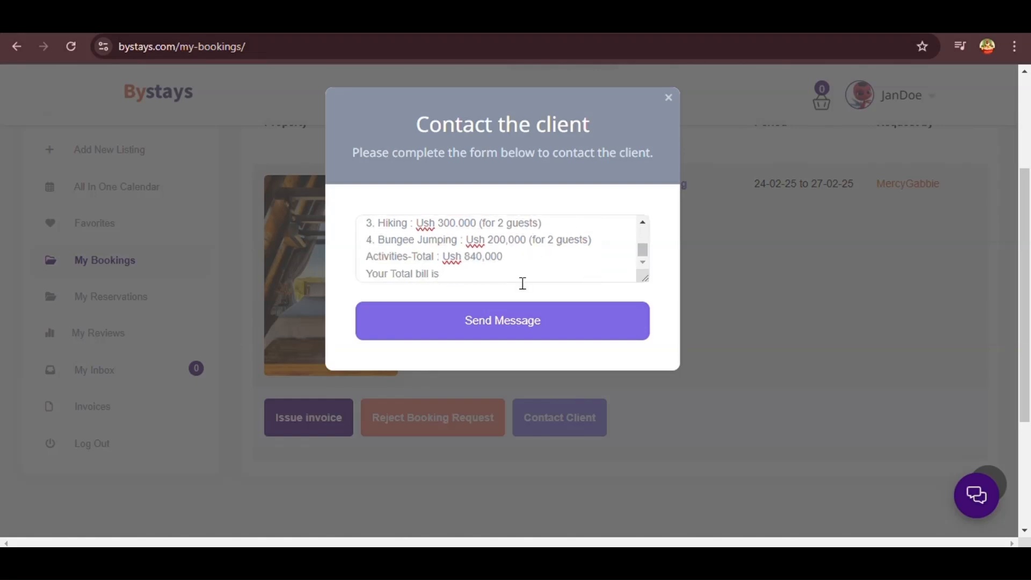
scroll(517, 262, up, 3)
text(Ush 1,020,0000. We will apply a)
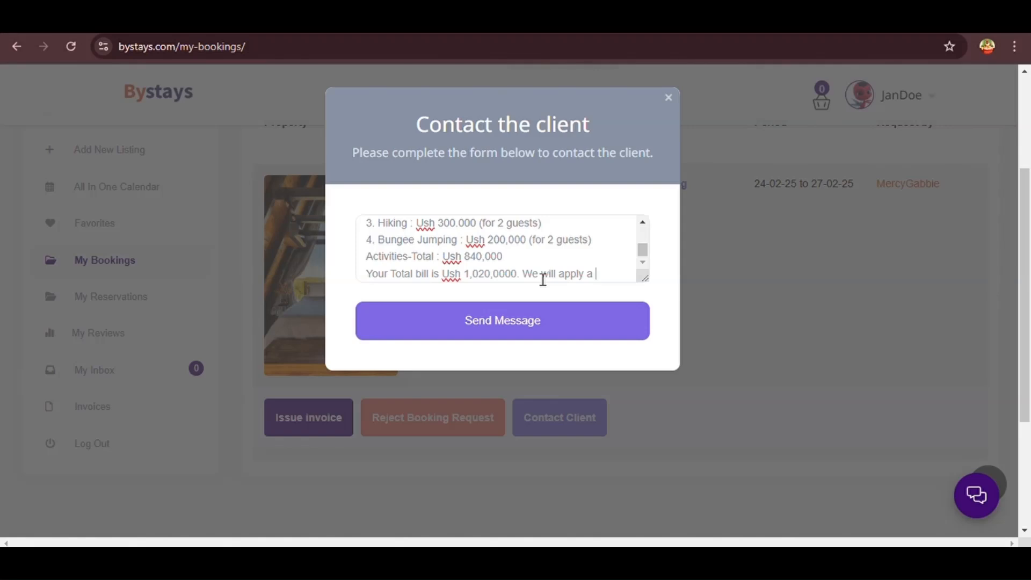
text(98% discoun)
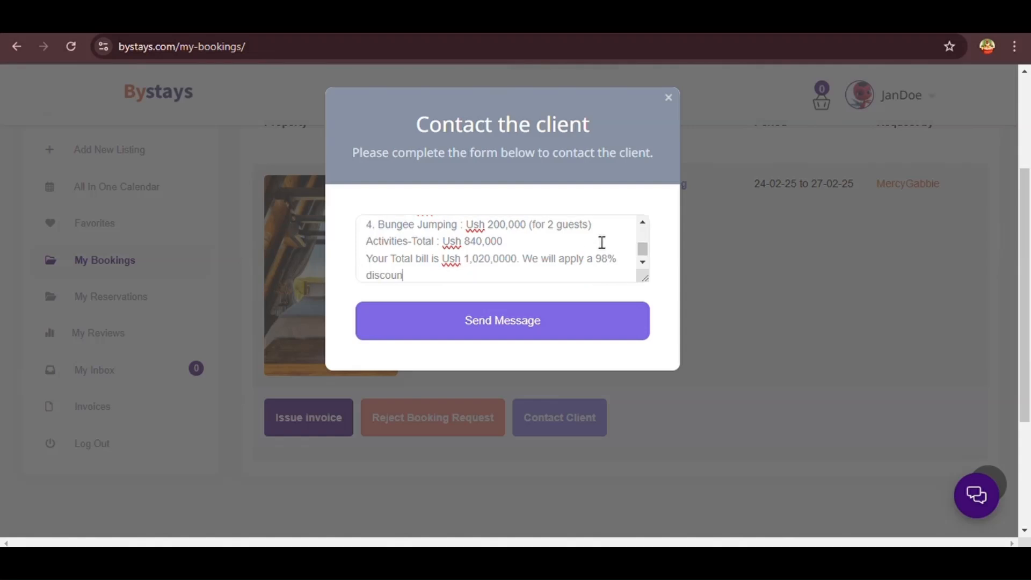
text(t because it is our LAUNCH )
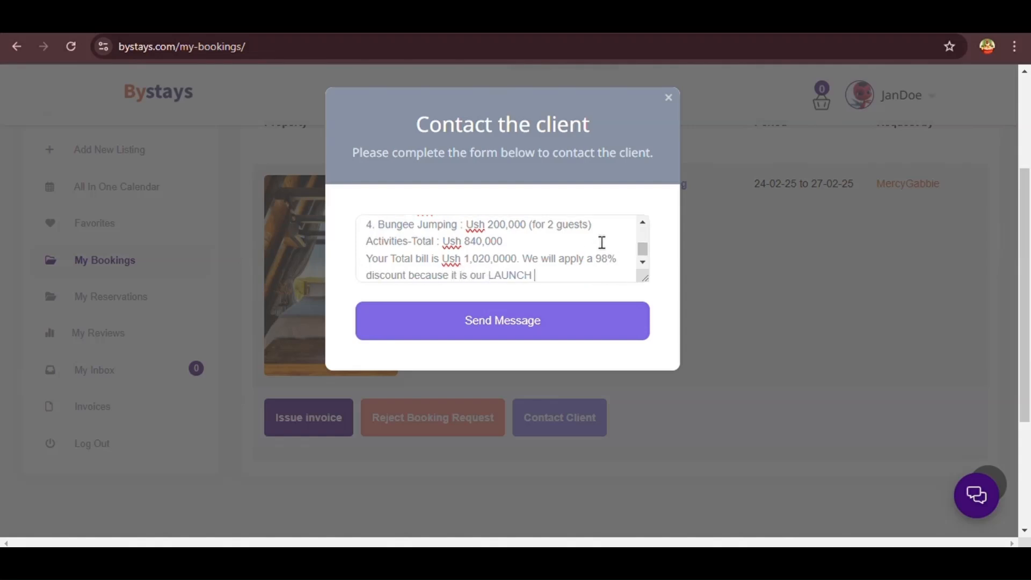
text(week and we are excited to have you join us.)
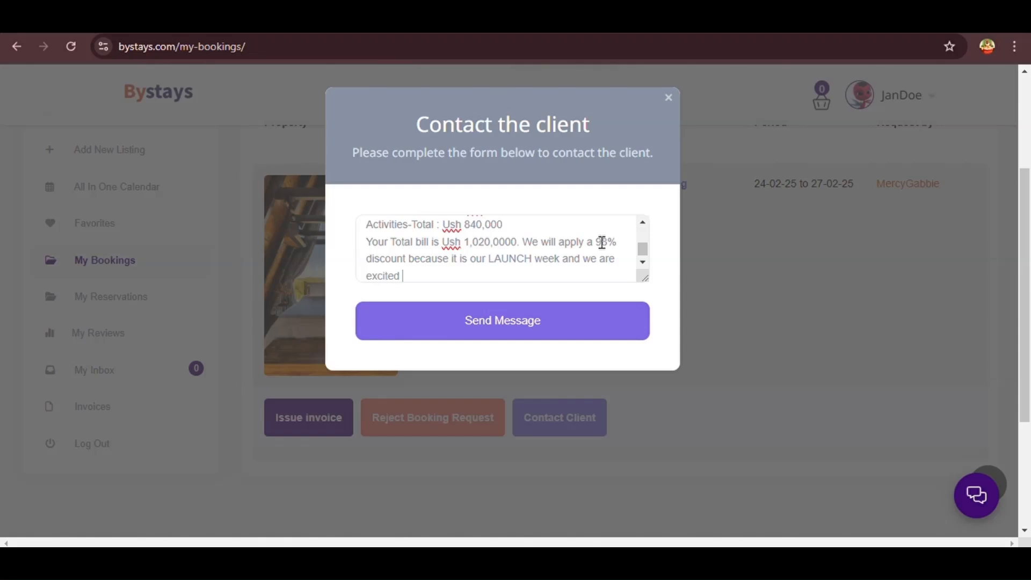
Add the closing request asking the client to agree/disagree before the invoice is made
key(Return)
key(Return)
text(Let me know if this is ok)
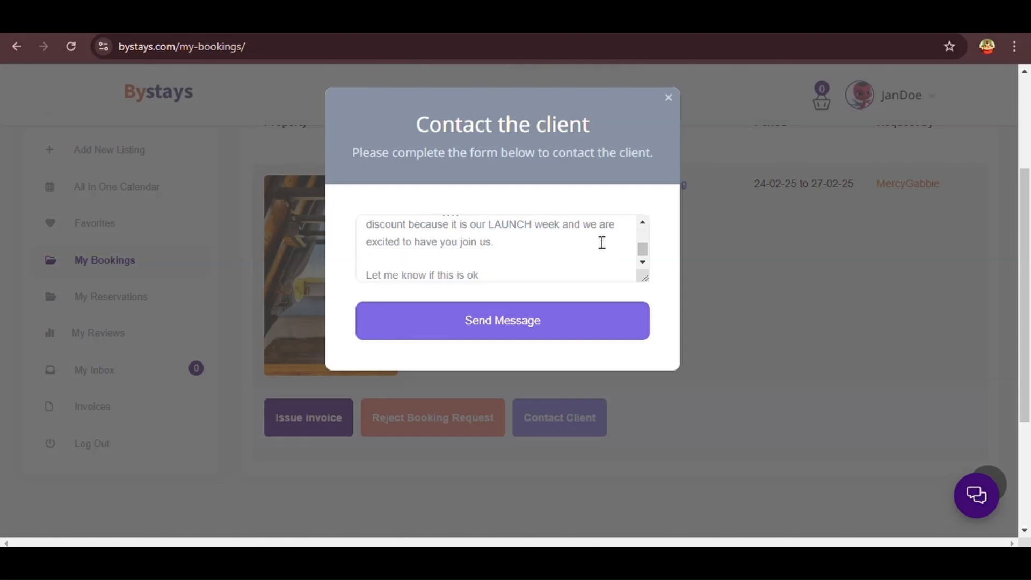
text( with you. It is only after you agree that i will make the invoice)
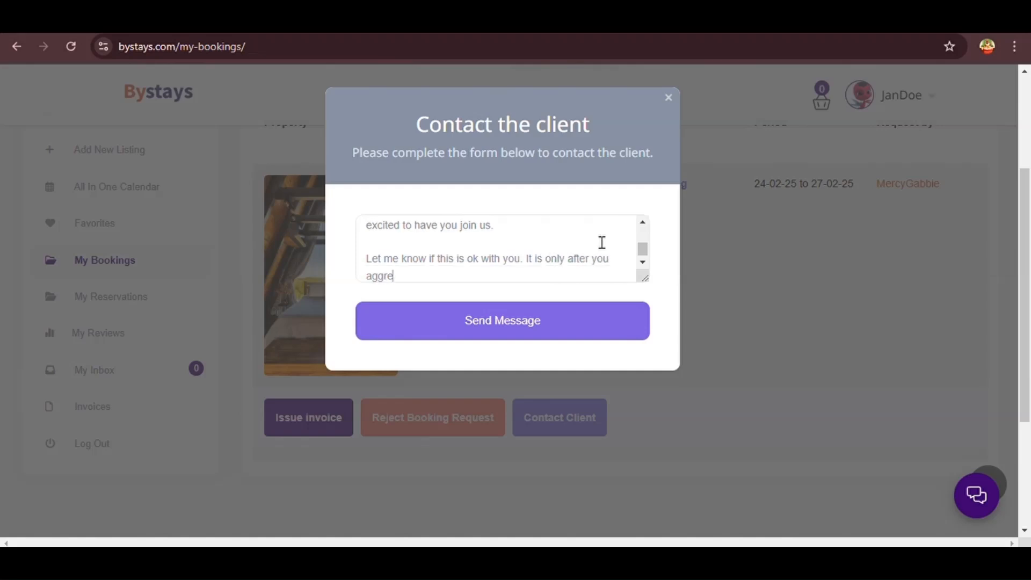
click(394, 276)
text(/disagree)
scroll(579, 276, up, 4)
drag(366, 237, 607, 289)
Insert 'making your bill Ush 20,400' after the discount and review the finished message
click(536, 262)
click(411, 275)
text(, making it because it is our LAUNCH week)
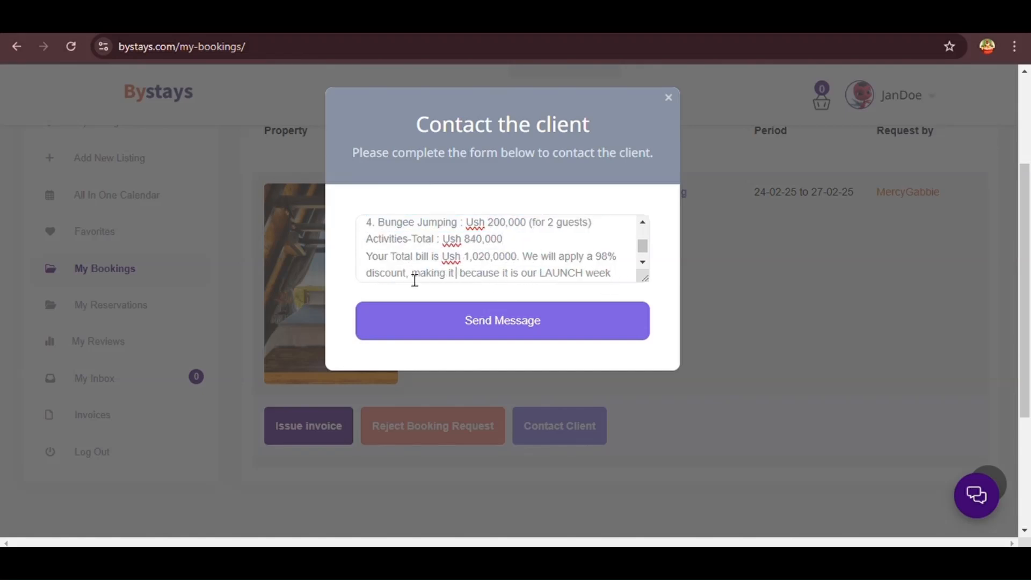
key(BackSpace)
key(BackSpace)
text(your bill Ush 20)
drag(414, 281, 621, 273)
scroll(621, 273, down, 3)
drag(366, 256, 619, 287)
Send the discount message and read the client's reply accepting the 98% discount
click(561, 321)
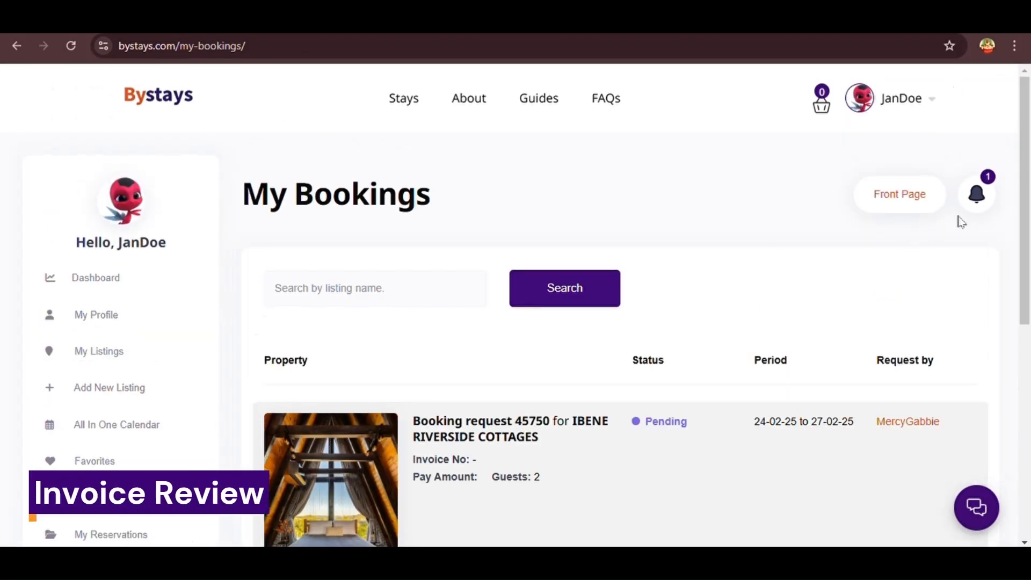
click(983, 195)
click(469, 342)
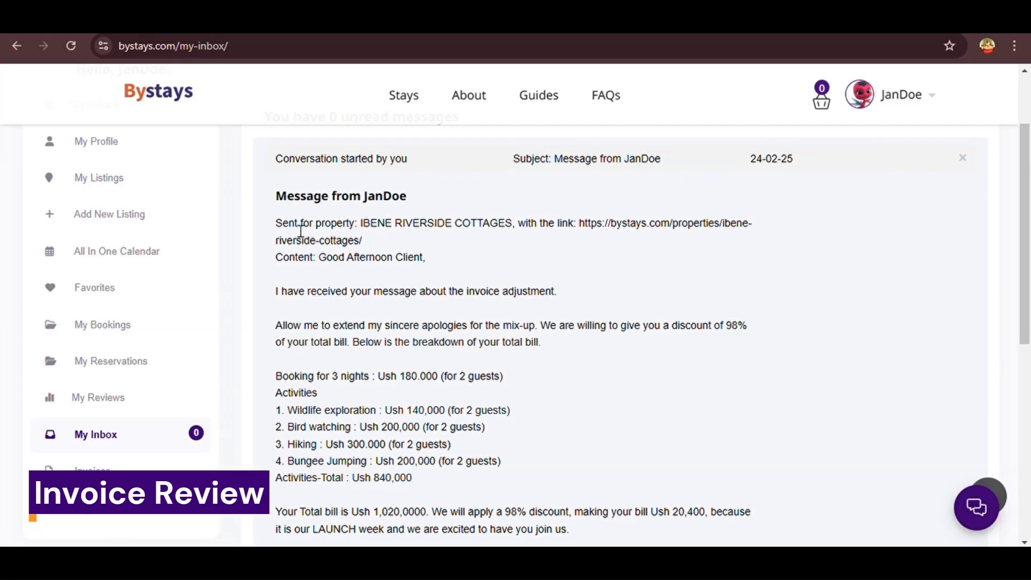
scroll(411, 328, down, 6)
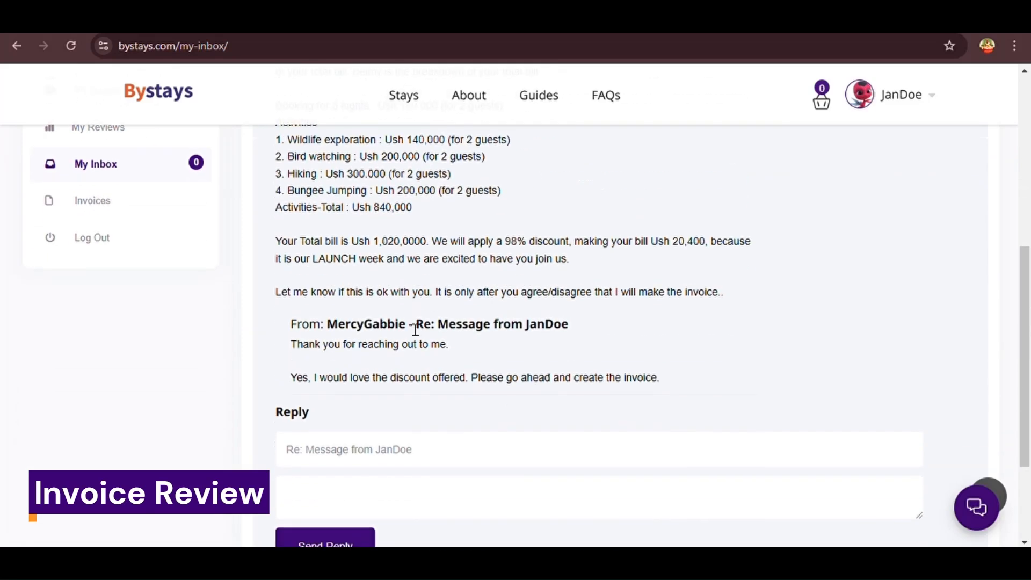
drag(285, 293, 576, 293)
click(311, 332)
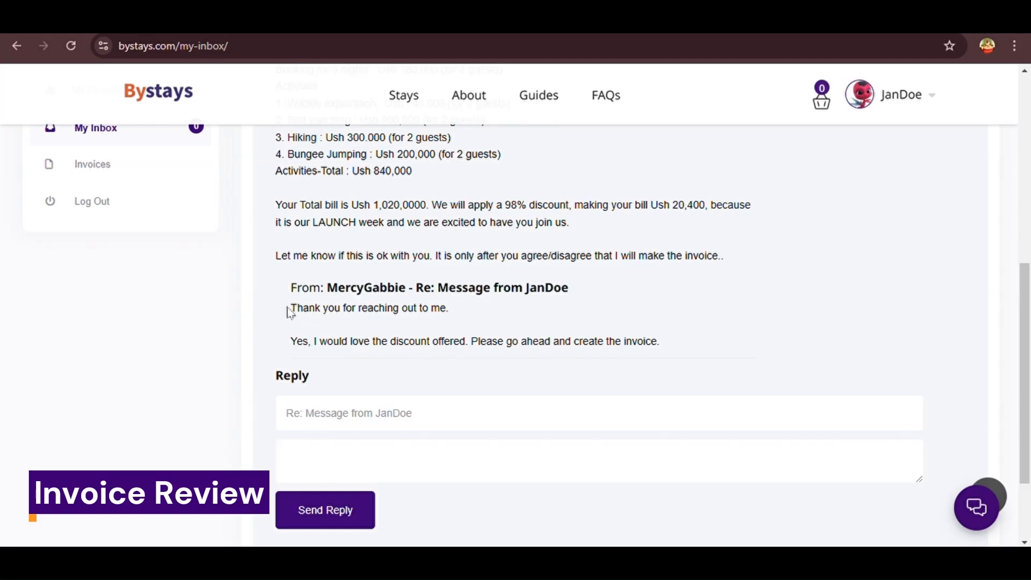
drag(289, 311, 677, 359)
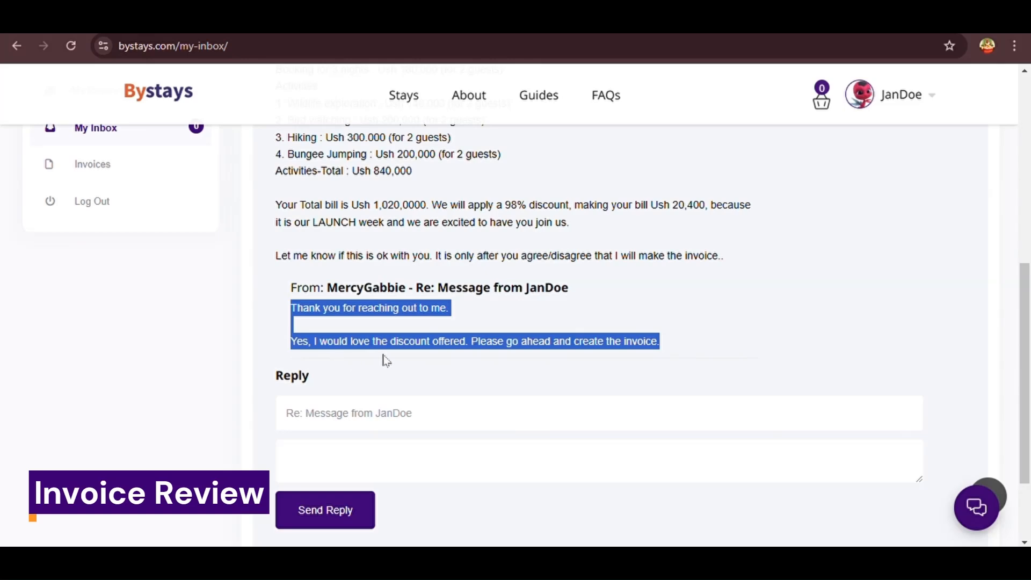
click(460, 394)
scroll(460, 393, up, 6)
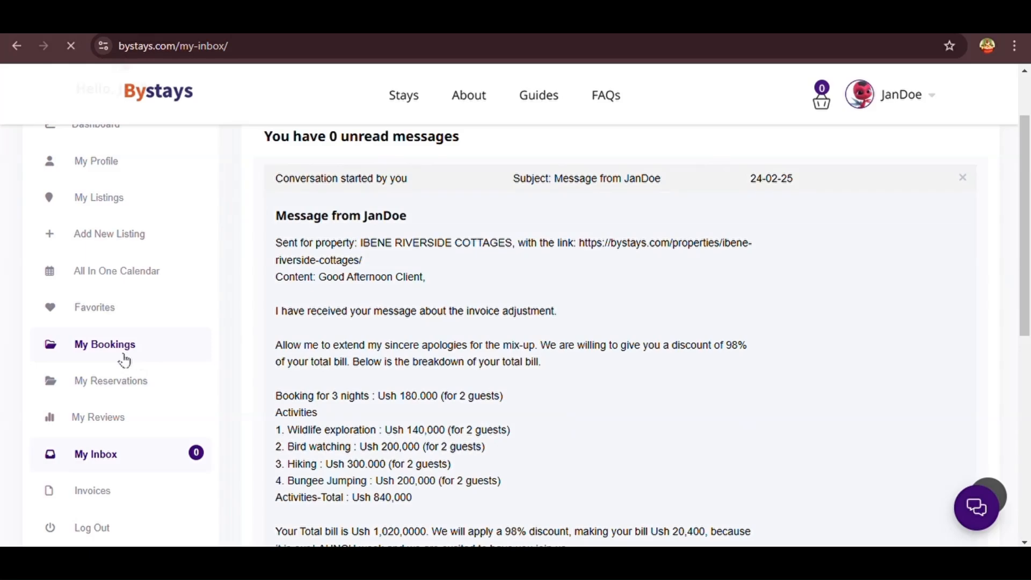
scroll(414, 345, down, 3)
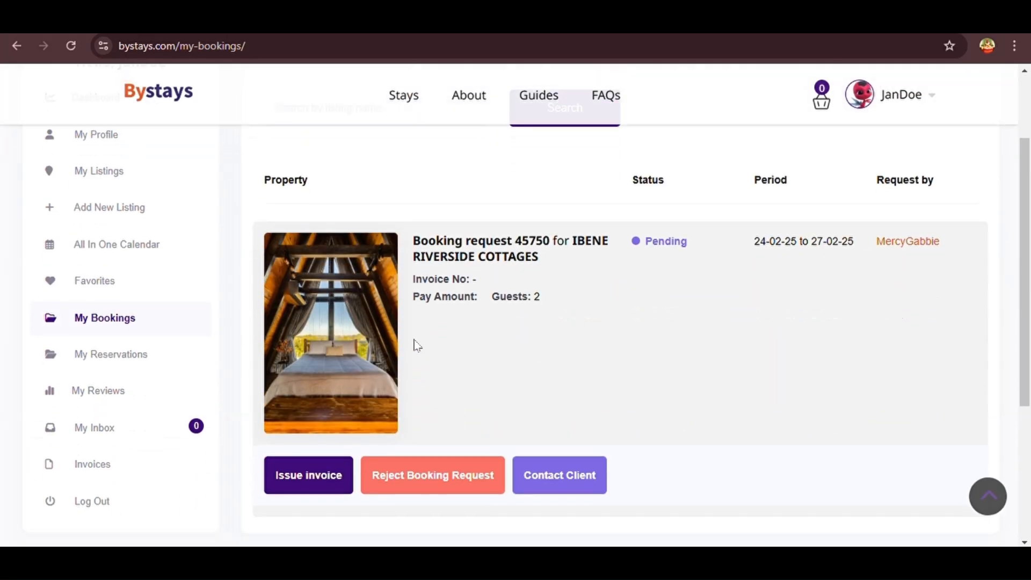
scroll(415, 347, down, 1)
click(314, 431)
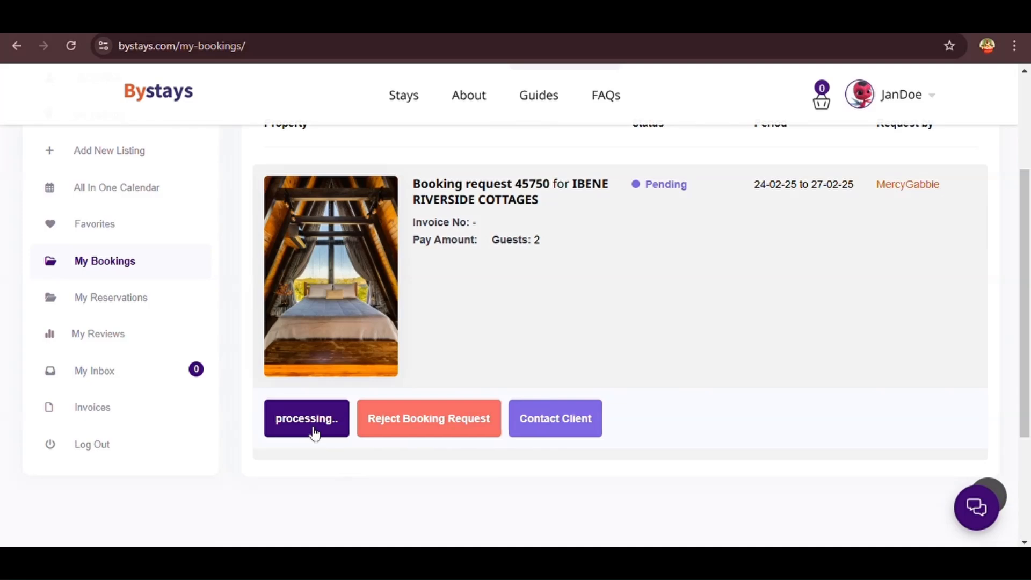
scroll(314, 433, down, 5)
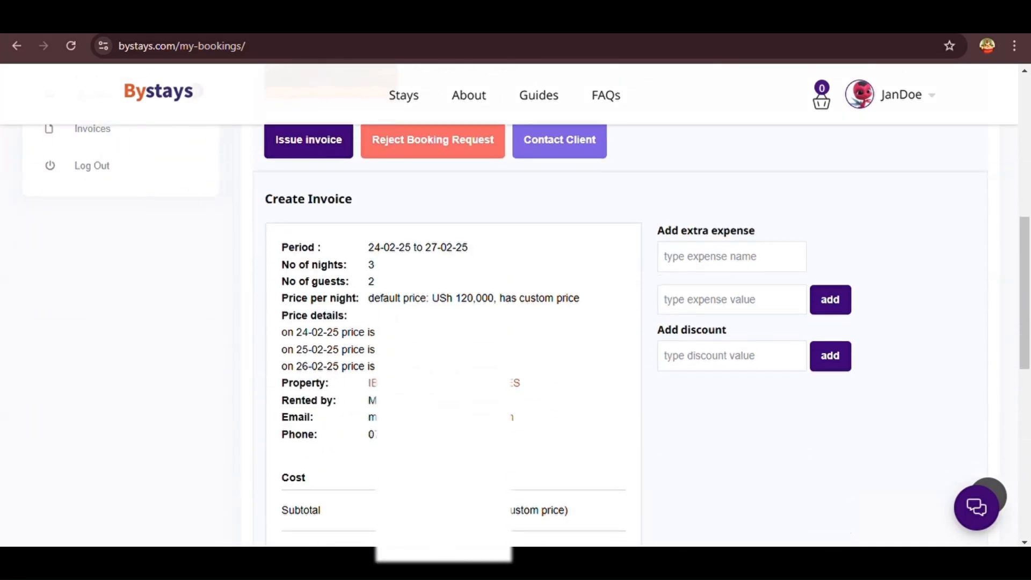
scroll(536, 307, down, 1)
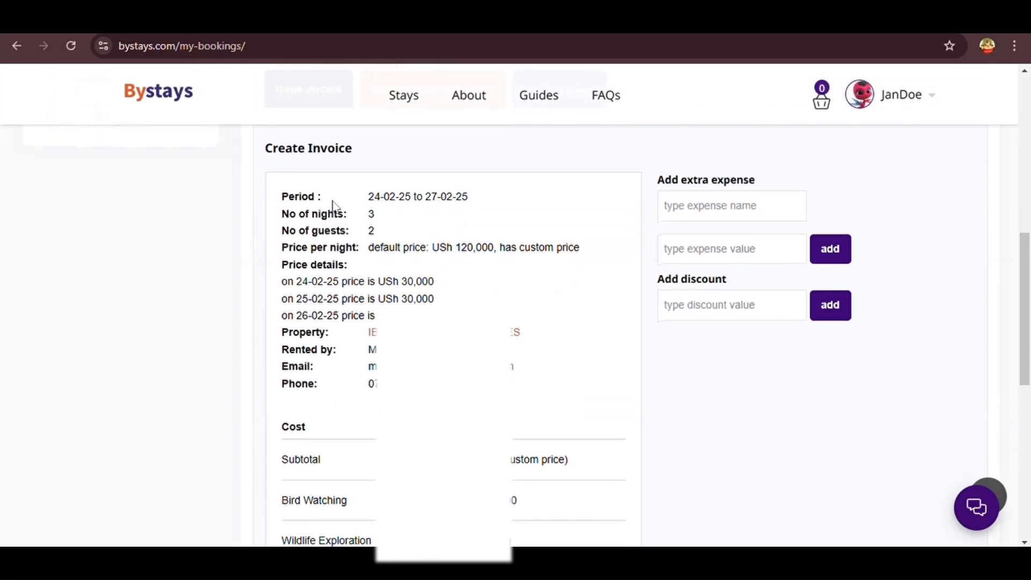
drag(470, 206, 283, 239)
click(350, 223)
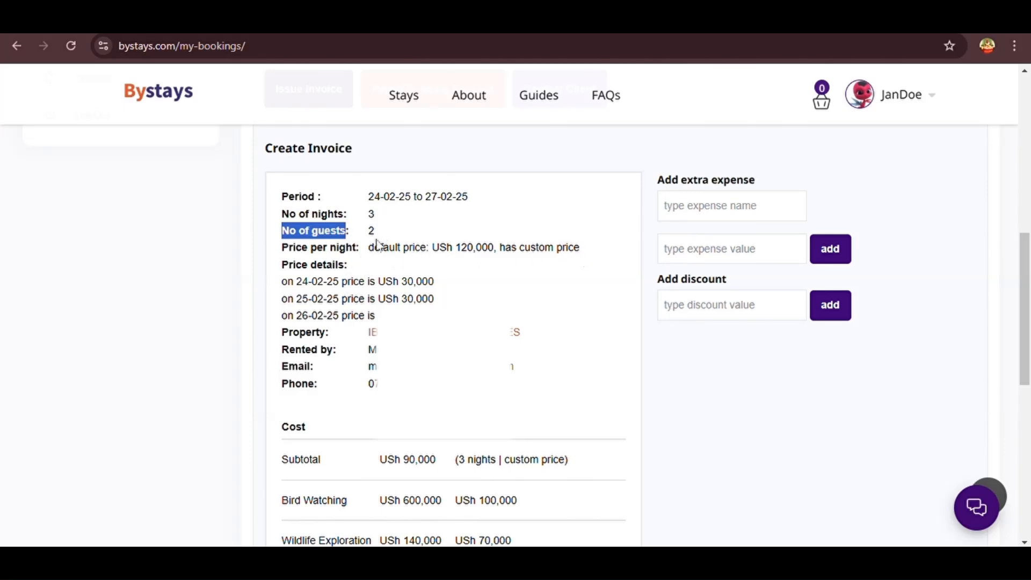
drag(360, 253, 282, 262)
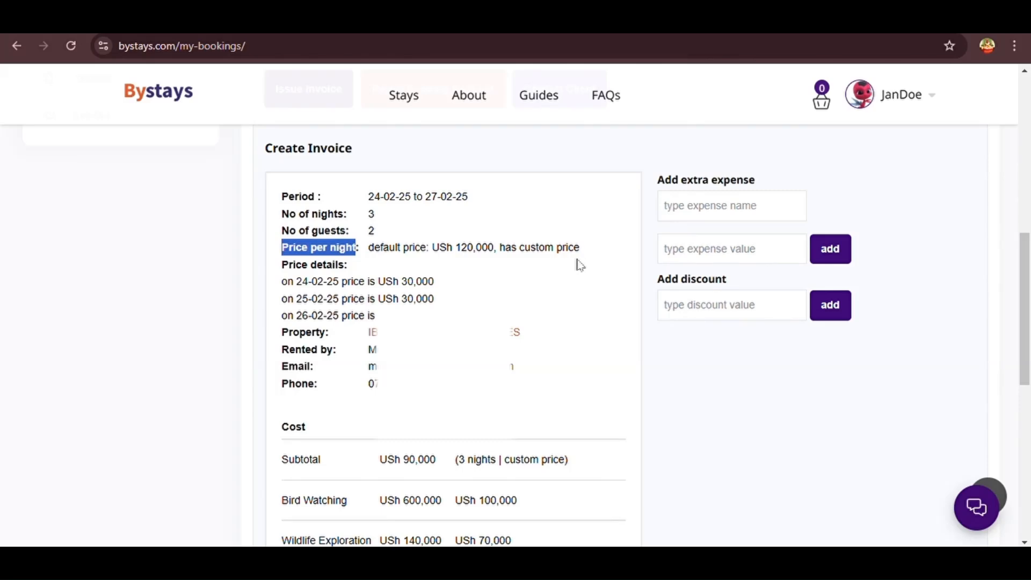
drag(285, 272, 352, 277)
drag(416, 317, 283, 280)
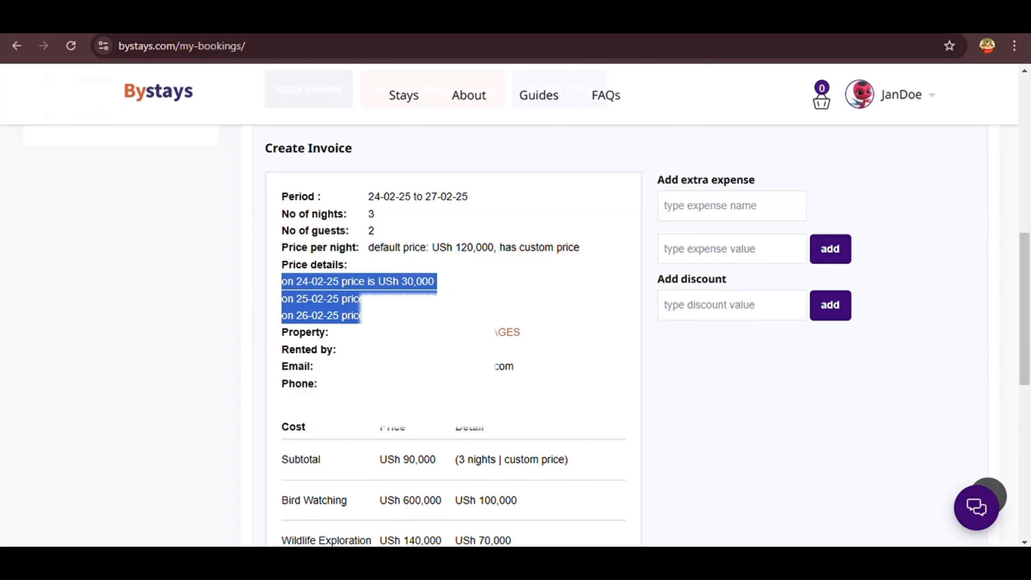
scroll(338, 269, down, 1)
click(330, 279)
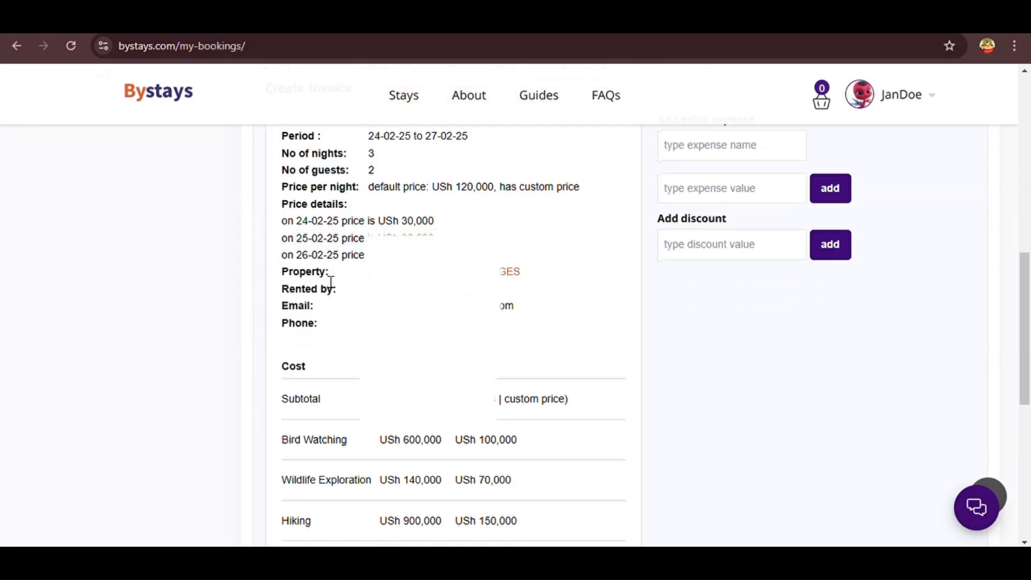
double_click(290, 280)
drag(336, 297, 293, 298)
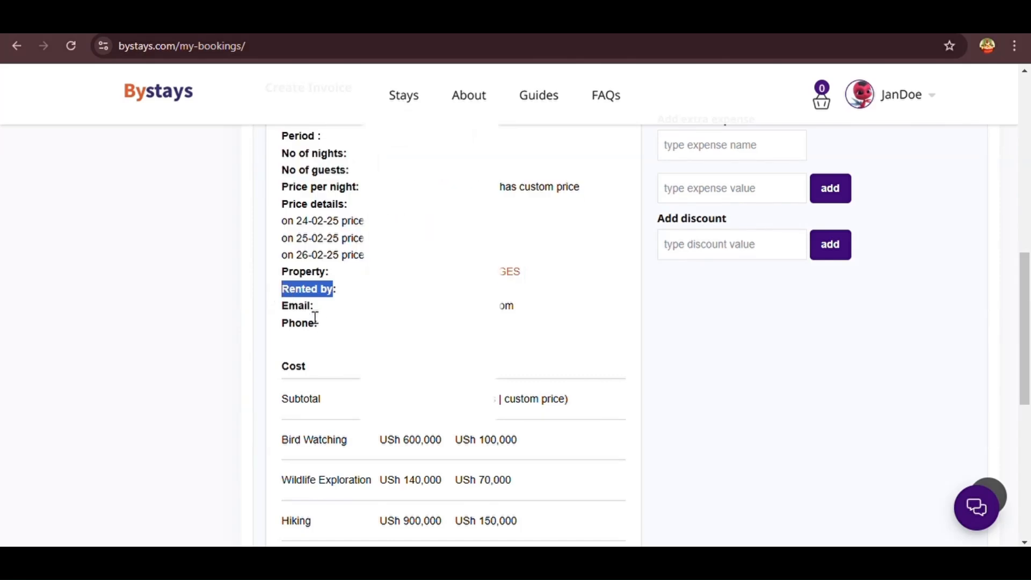
scroll(451, 333, down, 2)
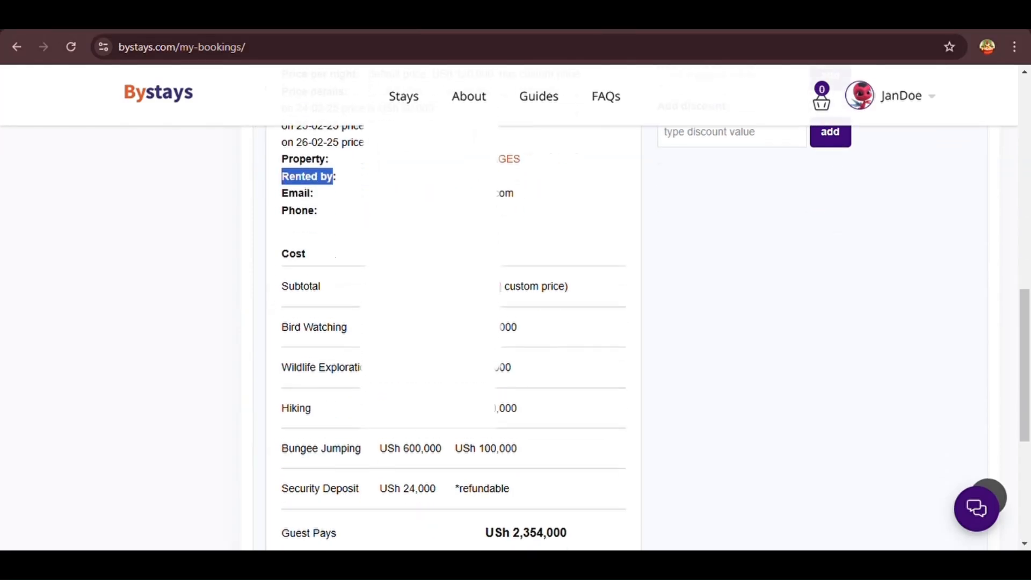
scroll(451, 333, up, 1)
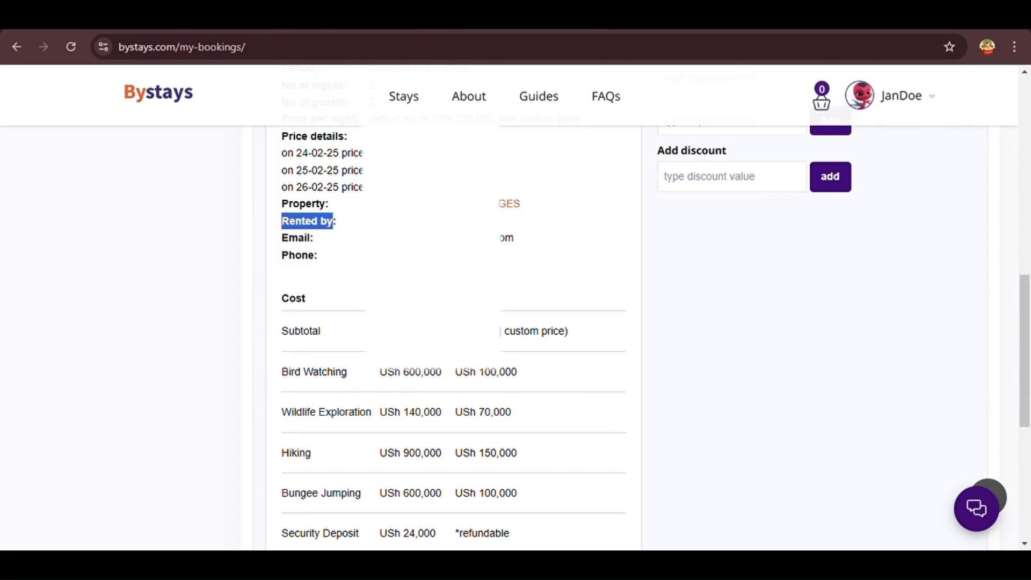
scroll(357, 306, down, 3)
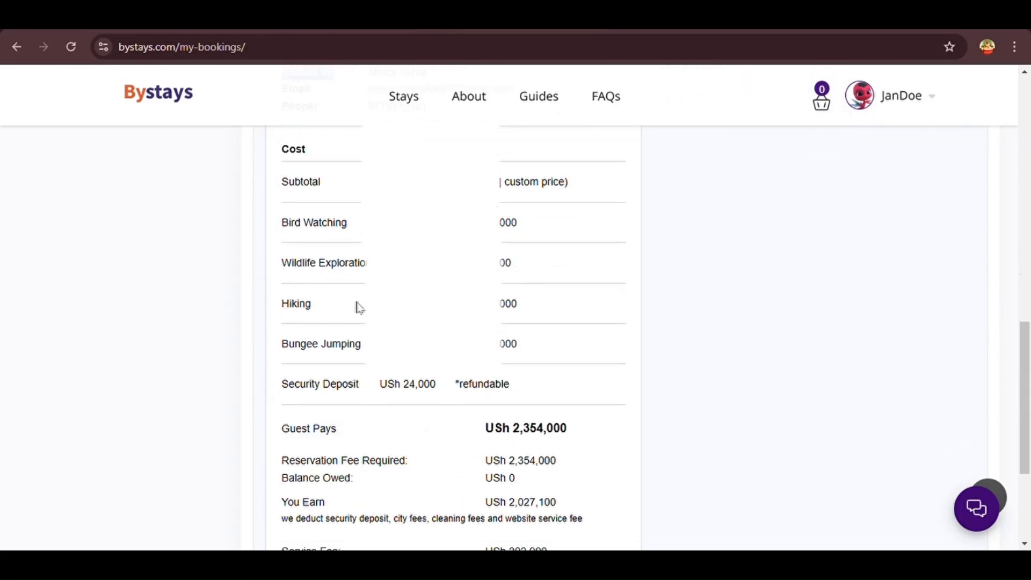
scroll(358, 306, up, 1)
scroll(359, 306, up, 1)
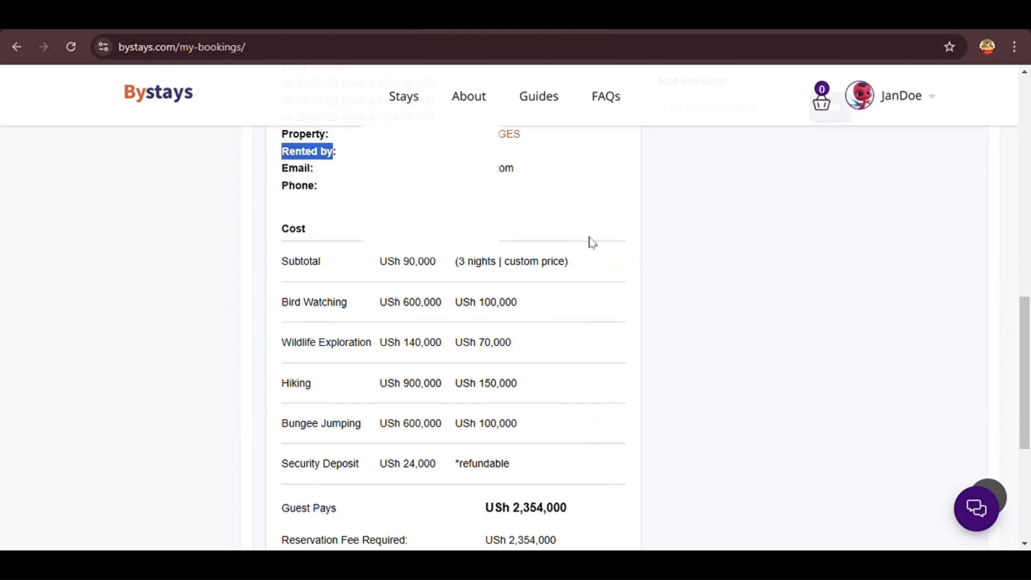
scroll(567, 471, down, 2)
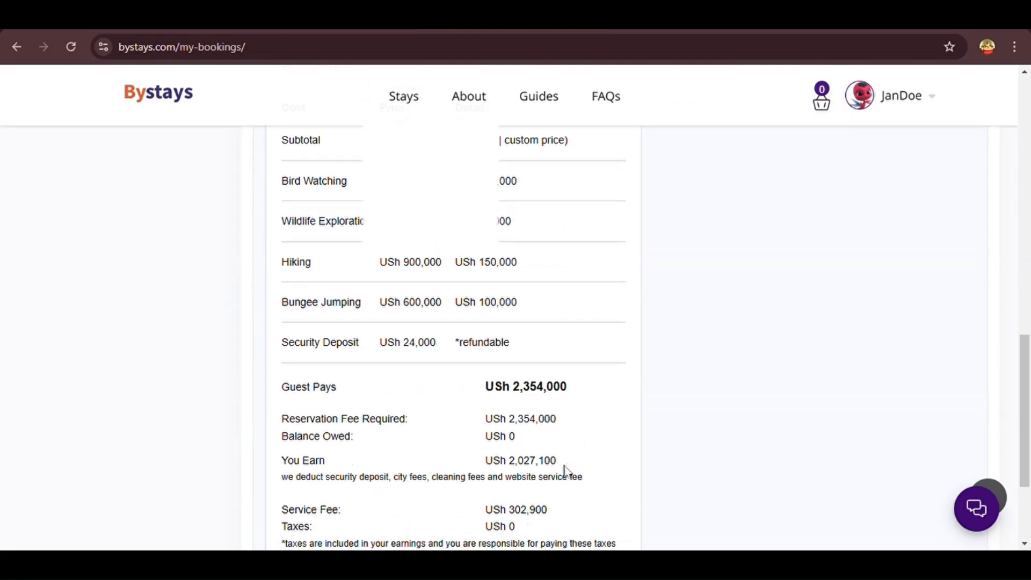
scroll(564, 470, up, 2)
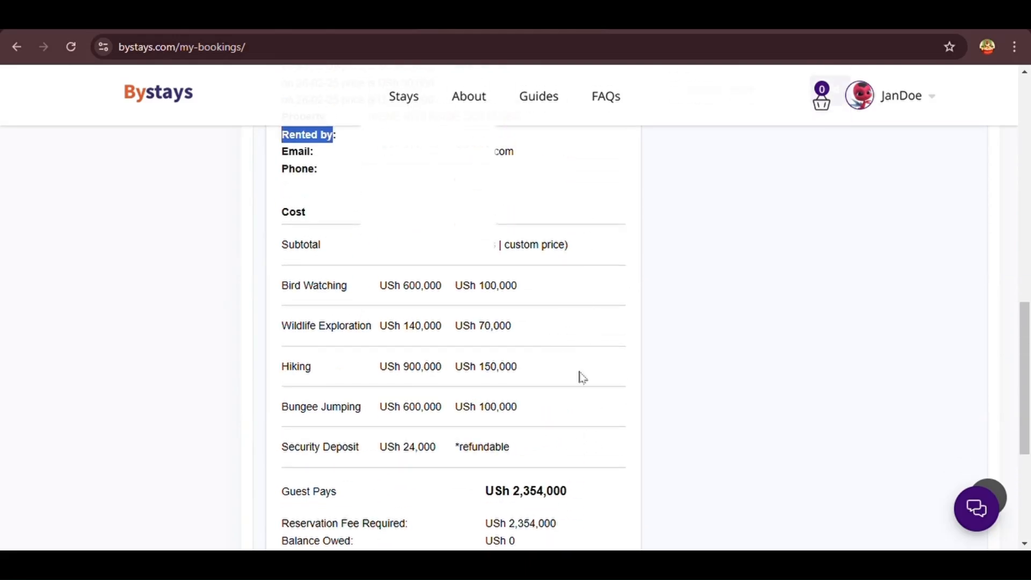
scroll(577, 446, down, 3)
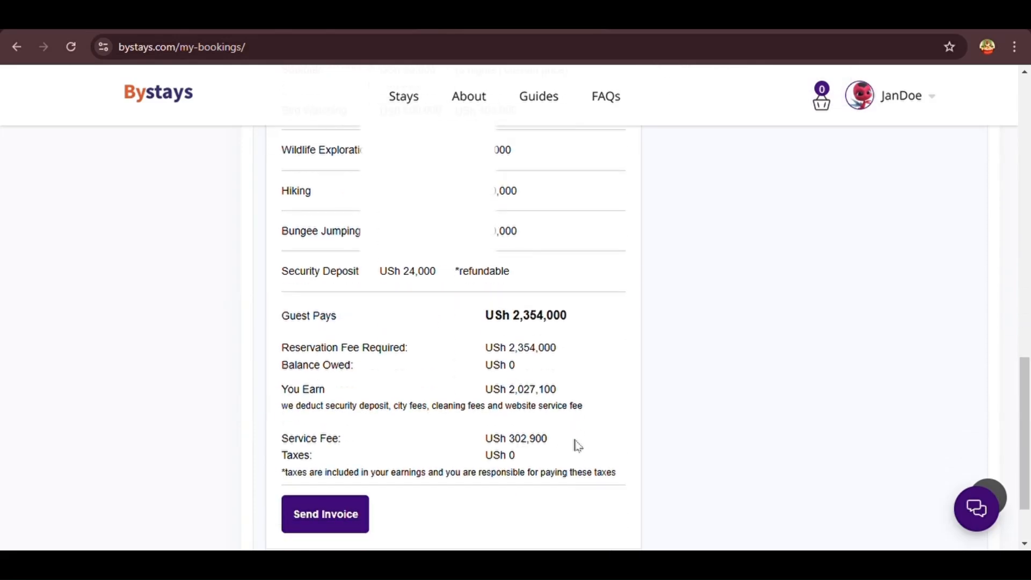
drag(357, 332, 301, 341)
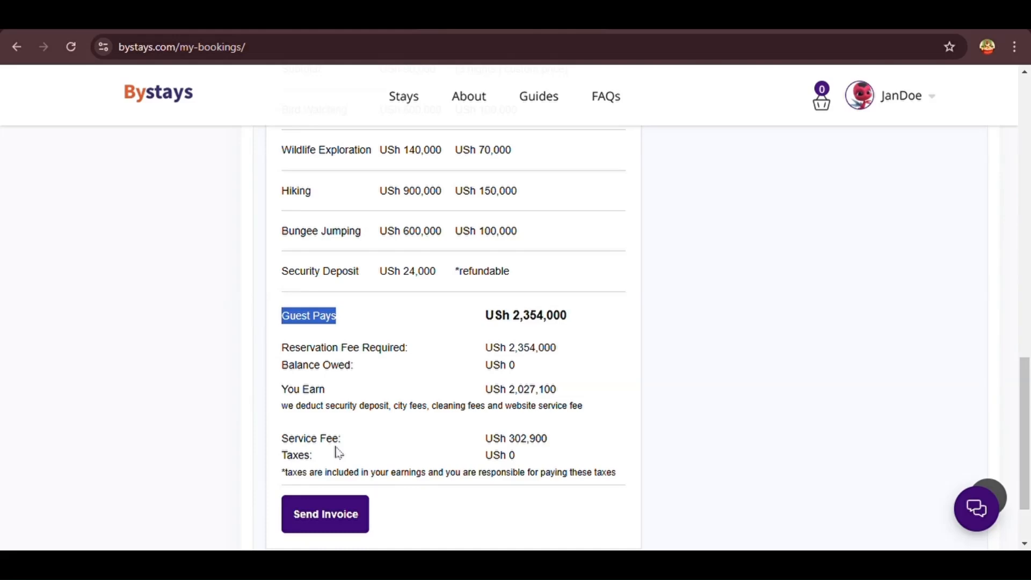
drag(327, 396, 289, 395)
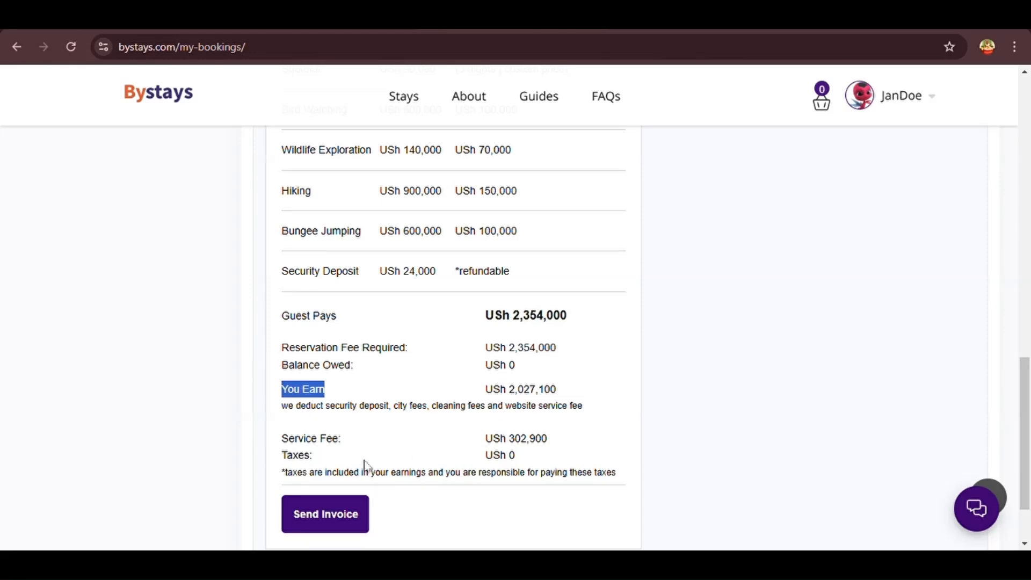
drag(345, 444, 285, 452)
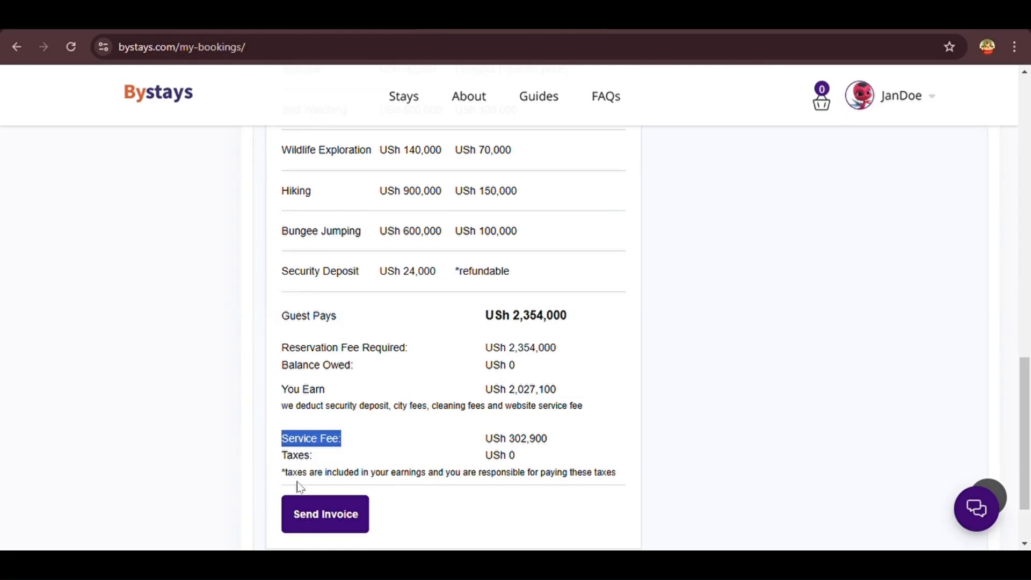
scroll(330, 337, up, 10)
scroll(329, 337, down, 10)
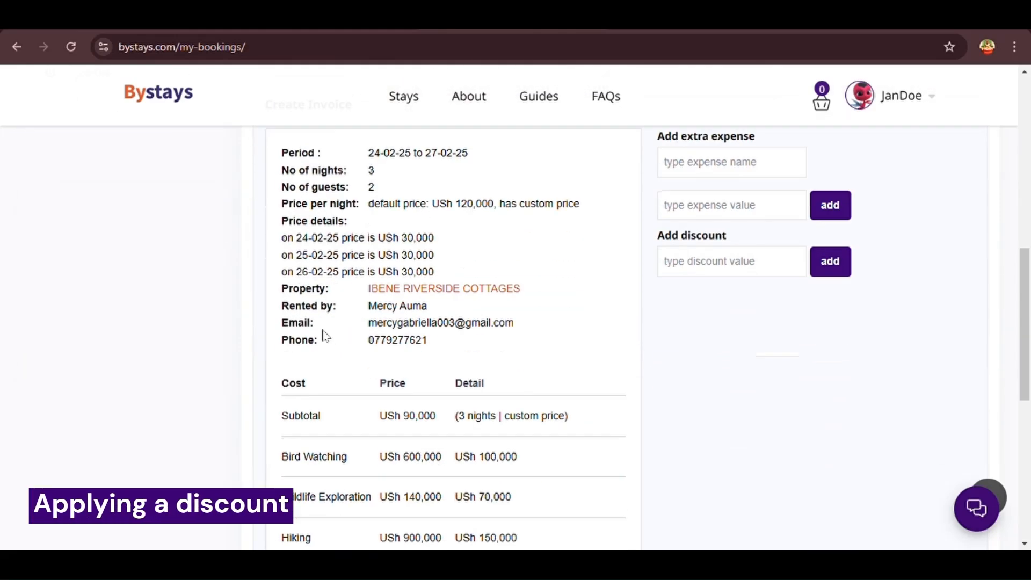
Review the USh 2,354,000 Guest Pays total and locate the Add discount section
drag(480, 396, 572, 400)
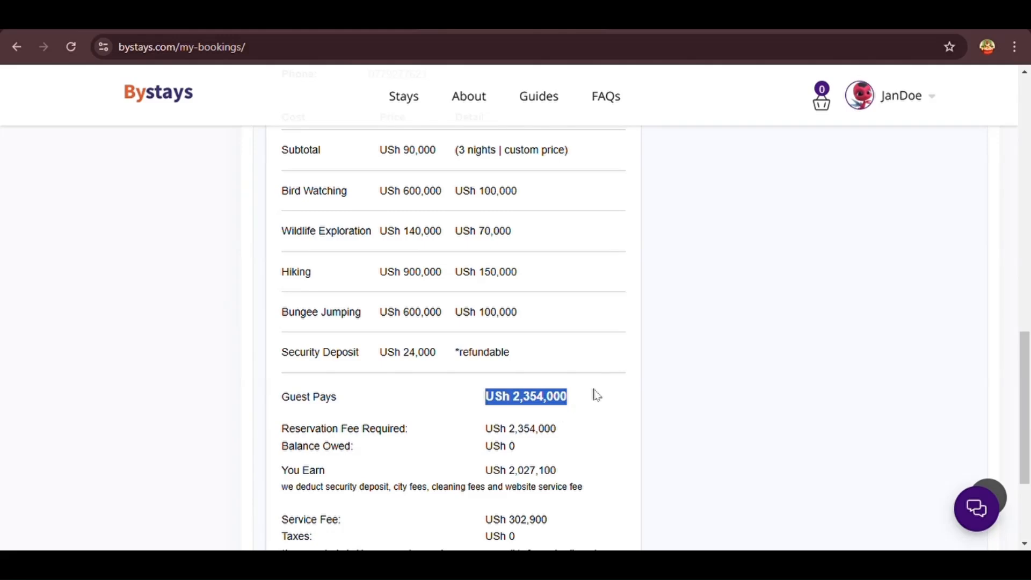
click(666, 375)
scroll(667, 376, down, 3)
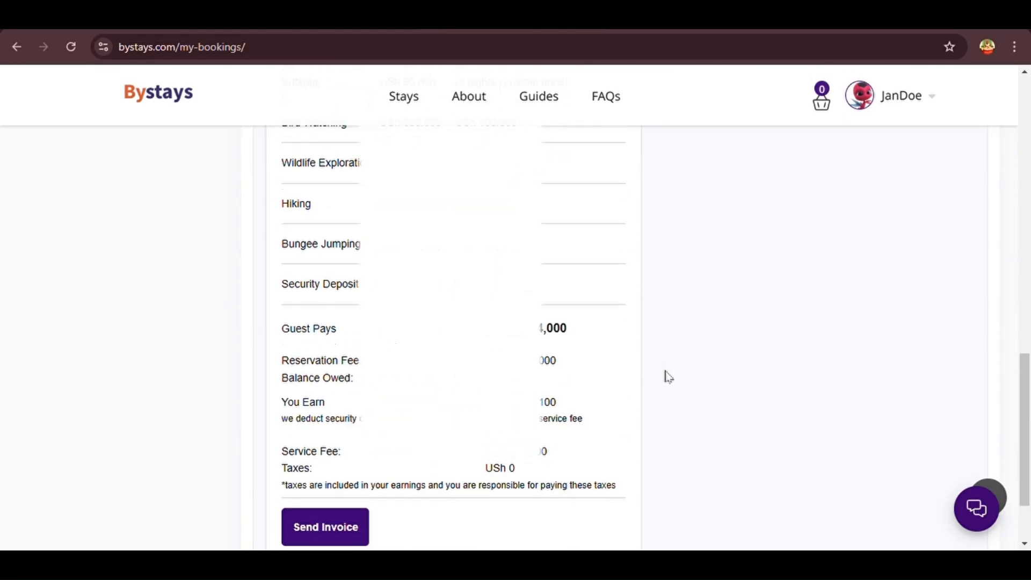
scroll(668, 376, up, 7)
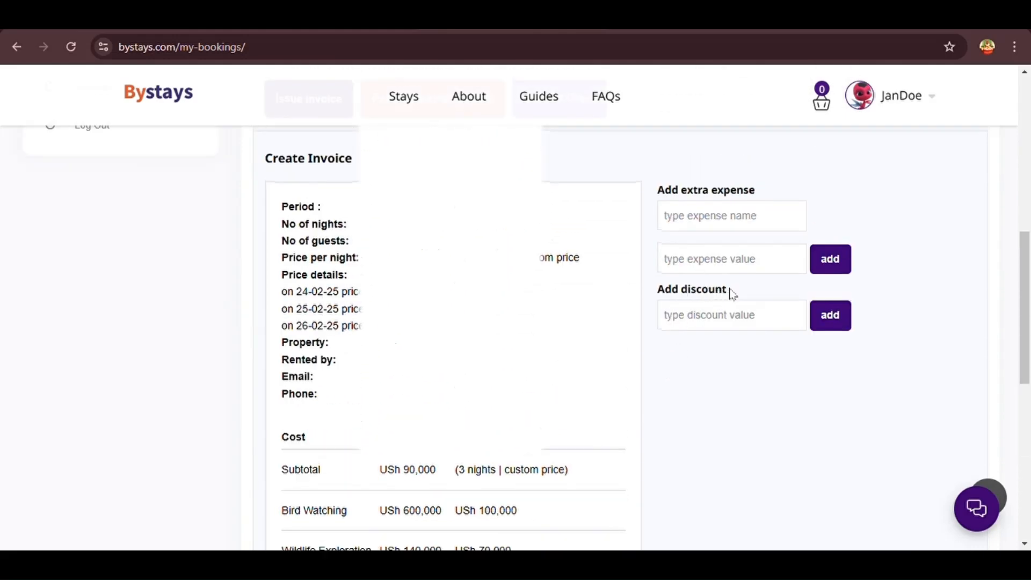
drag(732, 294, 651, 299)
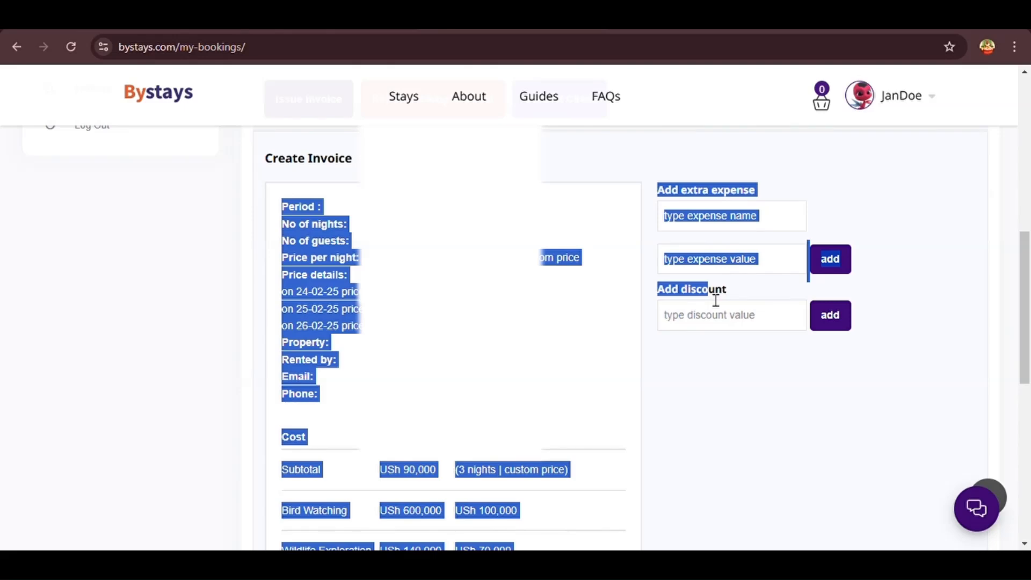
click(664, 297)
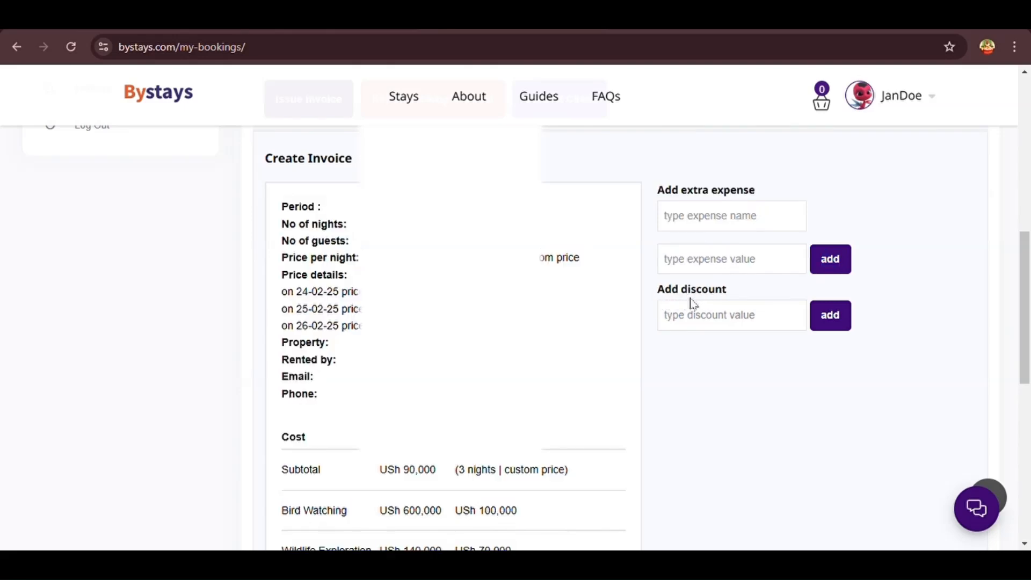
drag(734, 300, 672, 300)
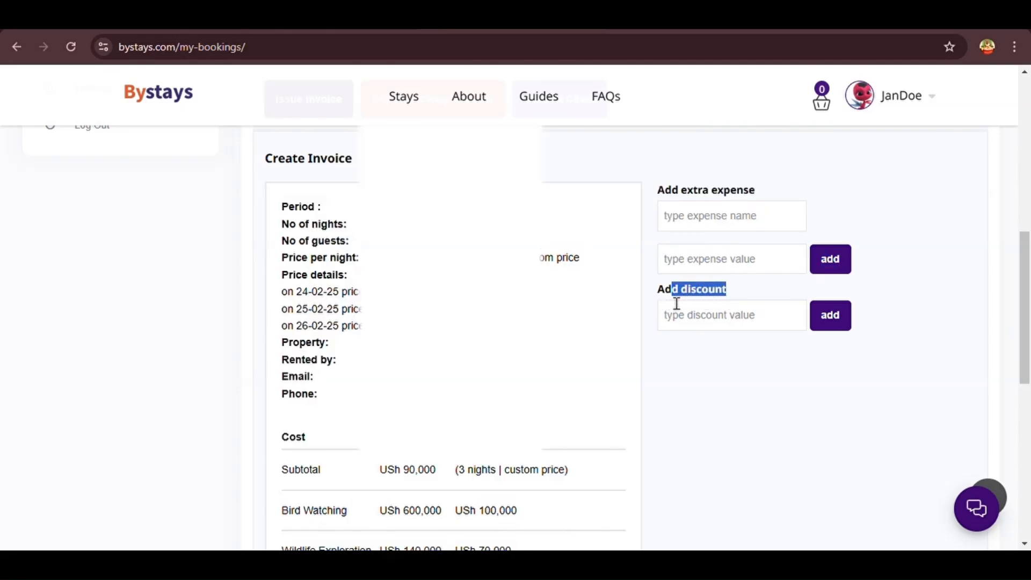
click(666, 302)
triple_click(664, 302)
Apply a USh 2333600 discount and confirm Guest Pays drops to USh 20400
click(701, 323)
text(2333600)
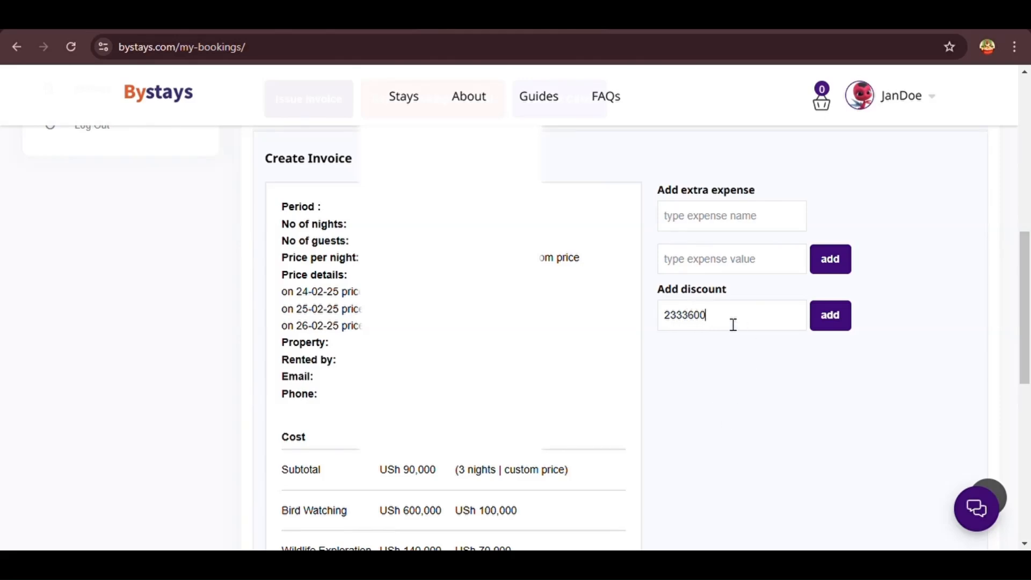
drag(732, 322, 658, 321)
click(685, 392)
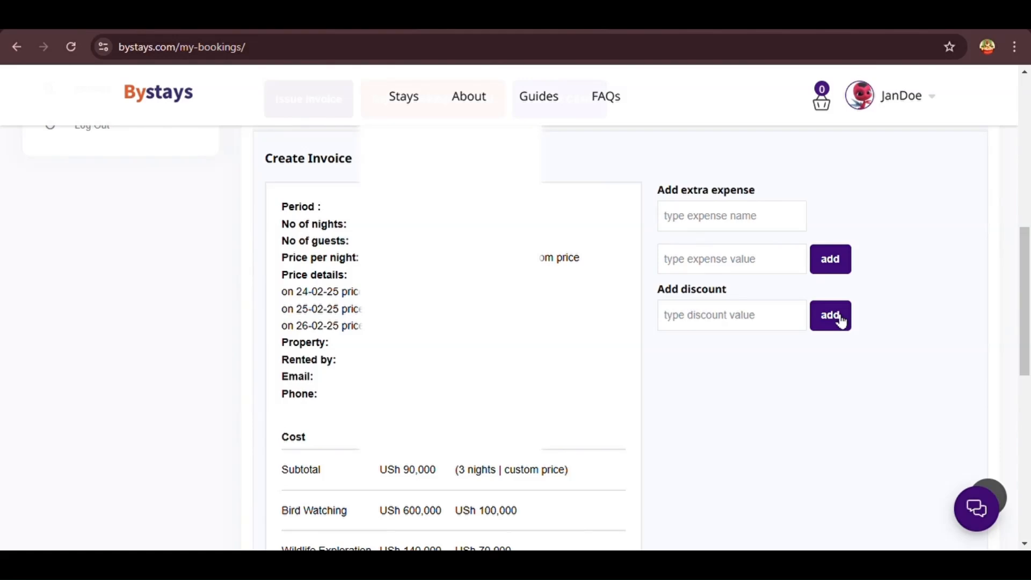
scroll(766, 390, down, 9)
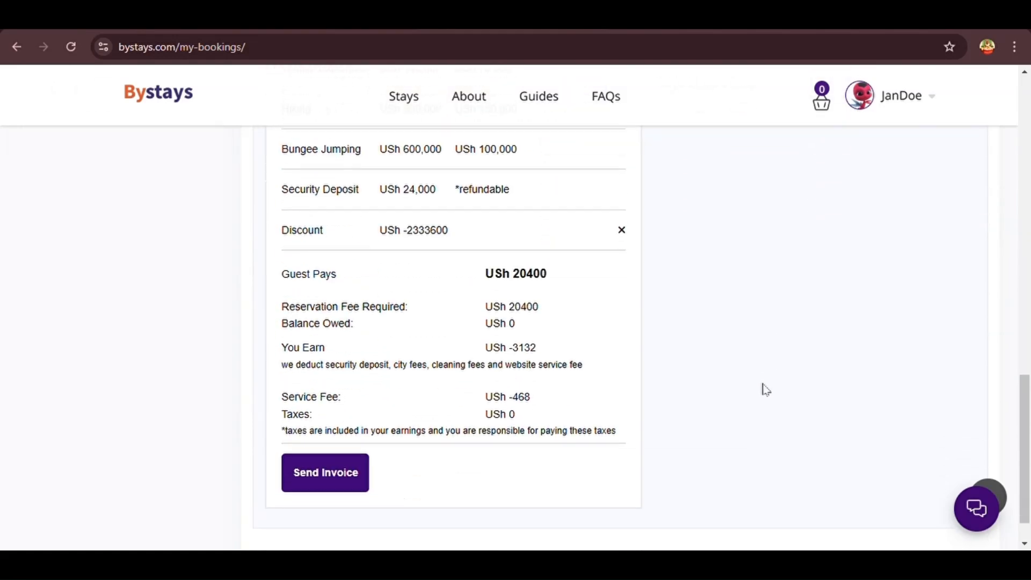
triple_click(495, 283)
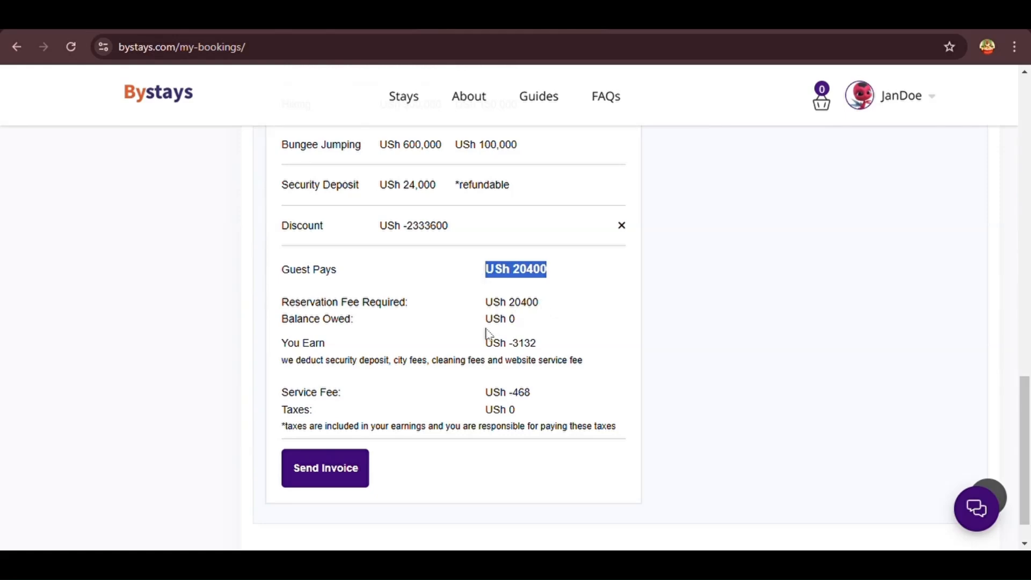
drag(540, 348, 476, 358)
drag(540, 399, 483, 399)
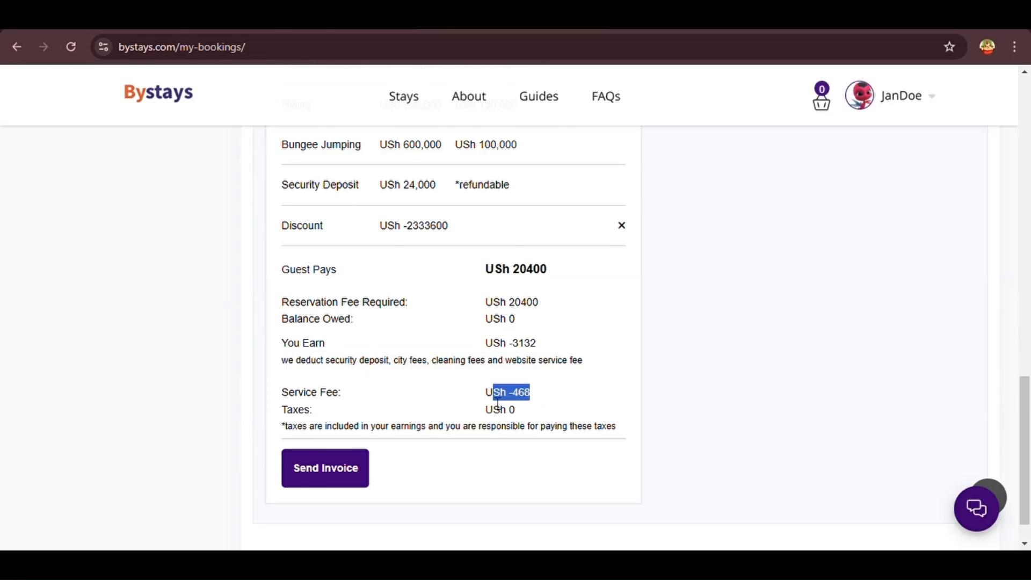
click(554, 402)
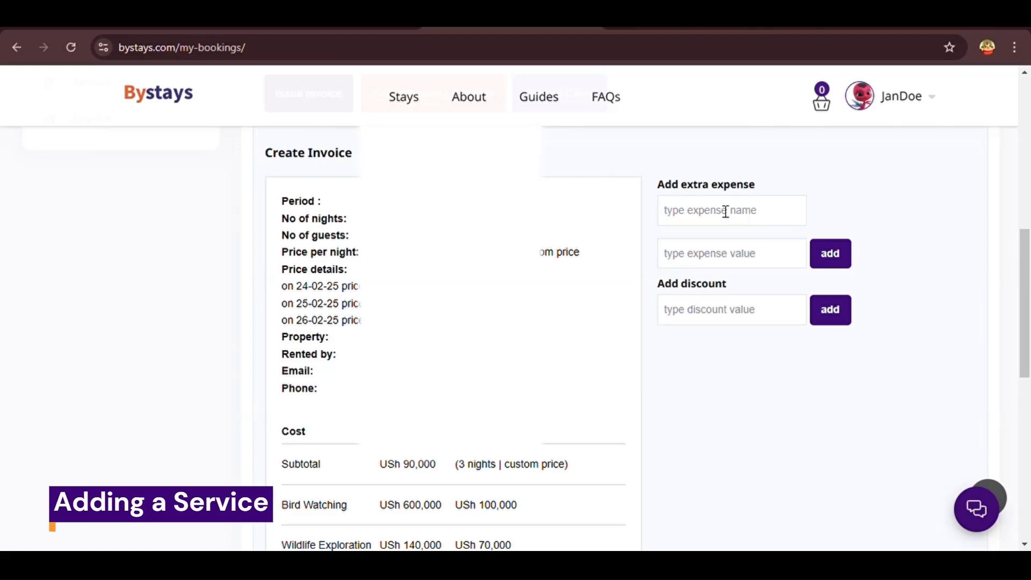
Add a 'Pick-up service' extra expense of USh 20000 to the invoice
text(Pick-up service)
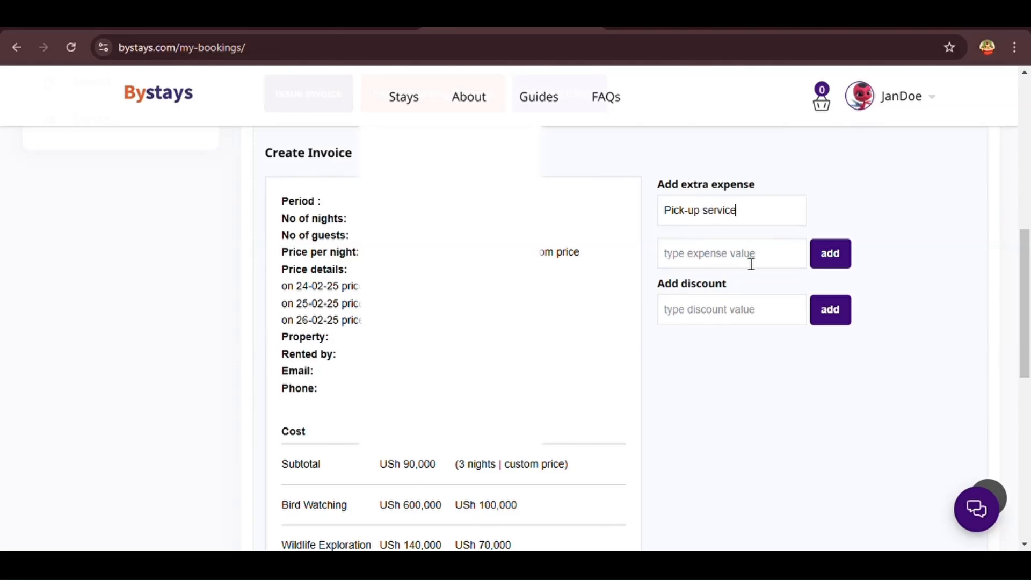
click(751, 264)
text(20000)
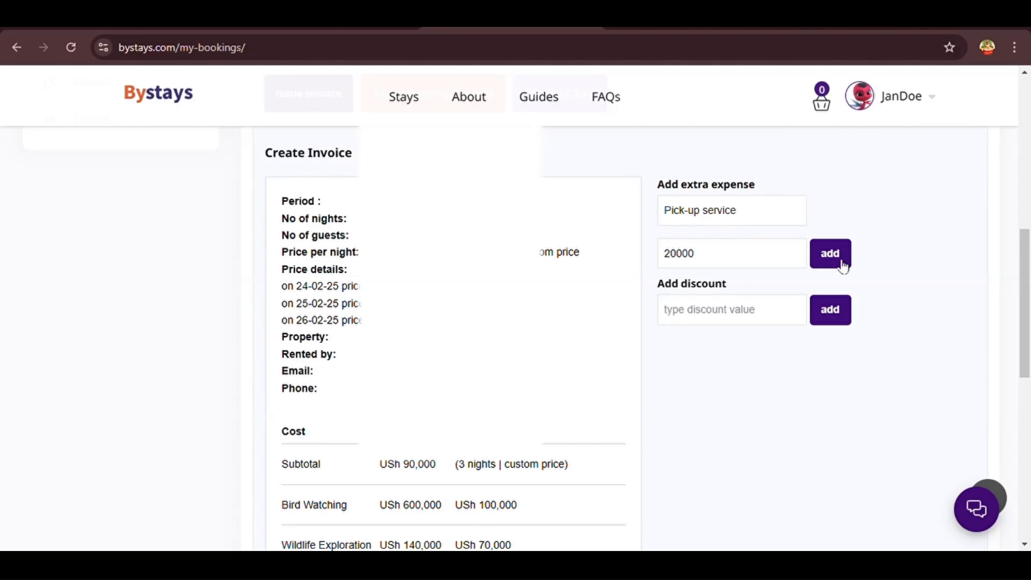
click(842, 263)
scroll(654, 363, down, 9)
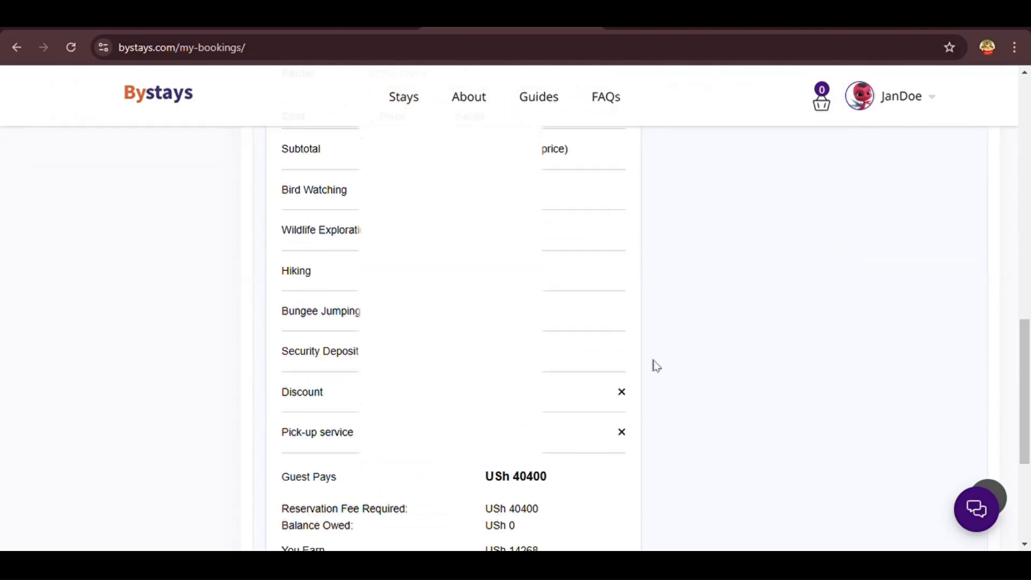
Check the new totals: Guest Pays USh 40400, You Earn USh 14268, service fee USh 2132
drag(559, 322, 499, 332)
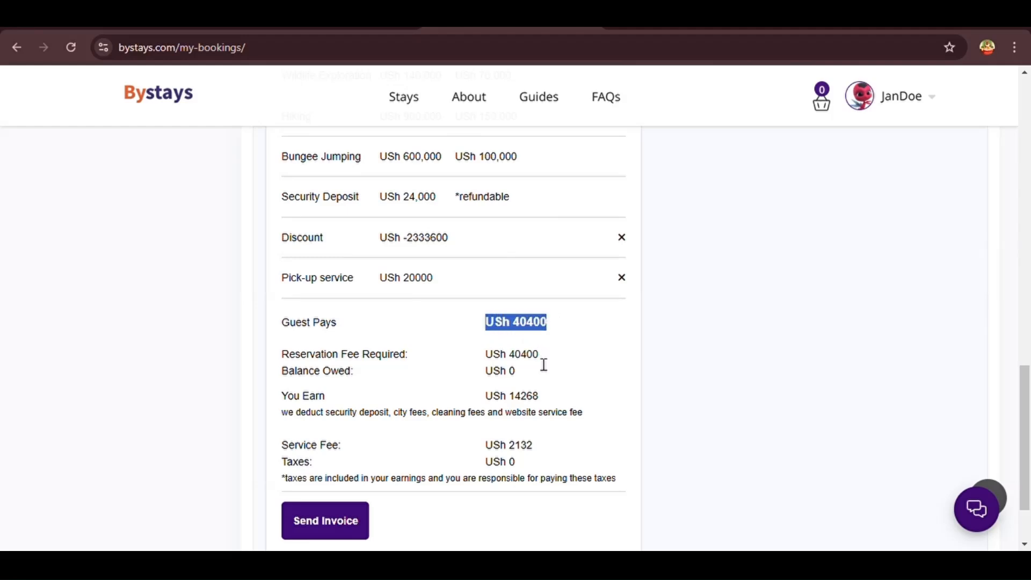
drag(481, 403, 543, 403)
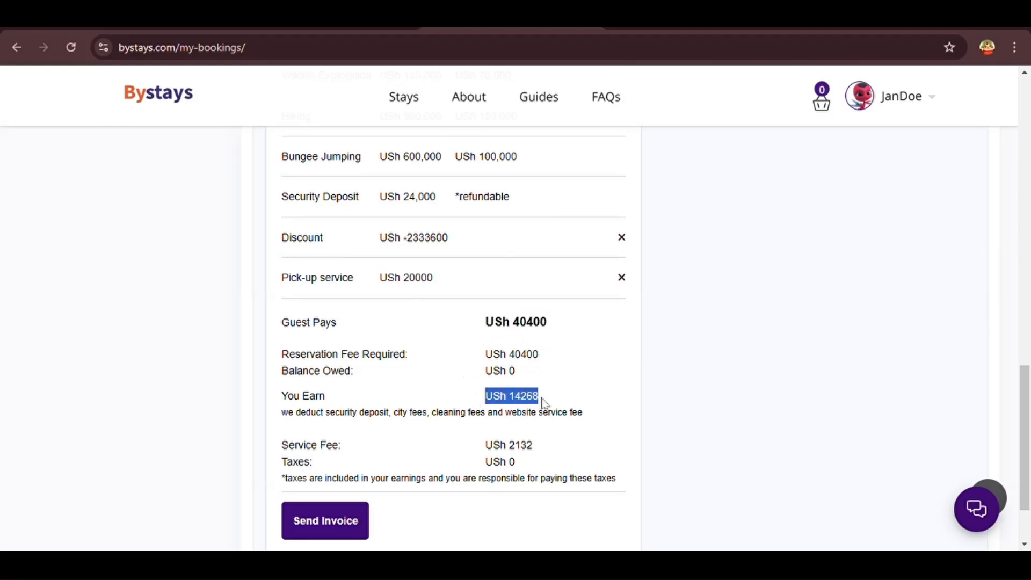
drag(550, 448, 477, 453)
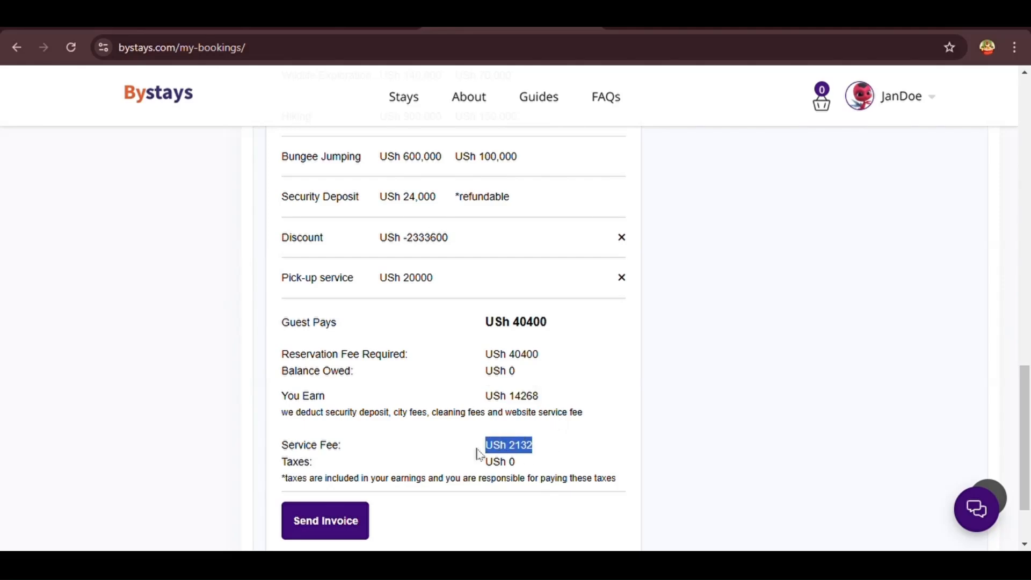
click(693, 389)
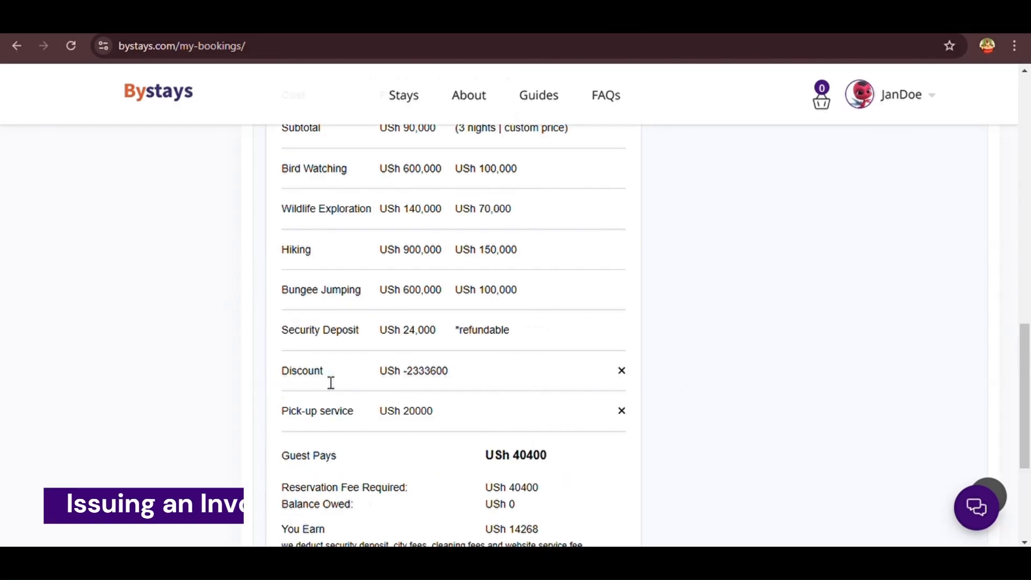
drag(329, 382, 290, 383)
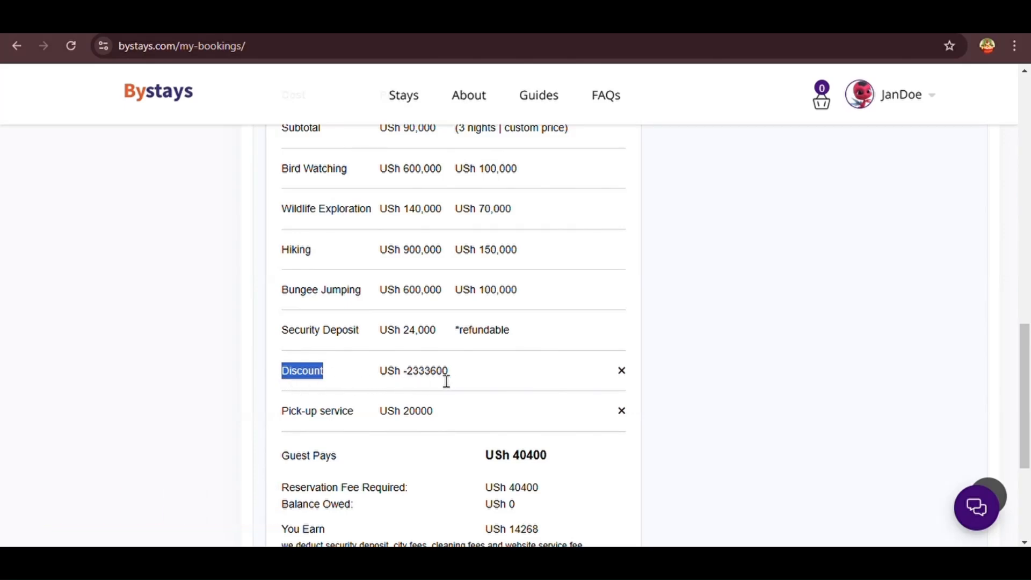
click(357, 418)
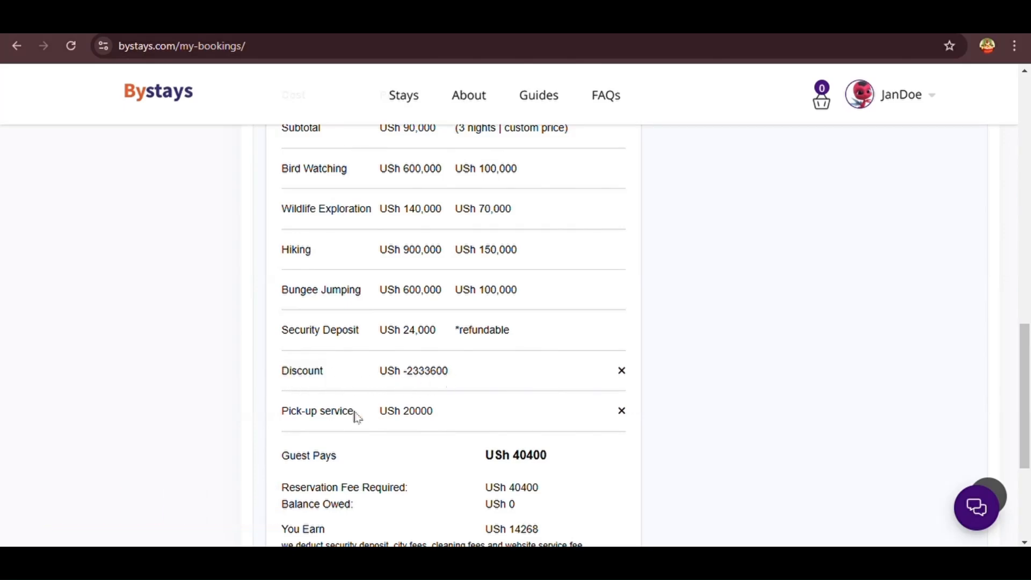
drag(358, 417, 281, 419)
click(279, 419)
drag(360, 422, 286, 423)
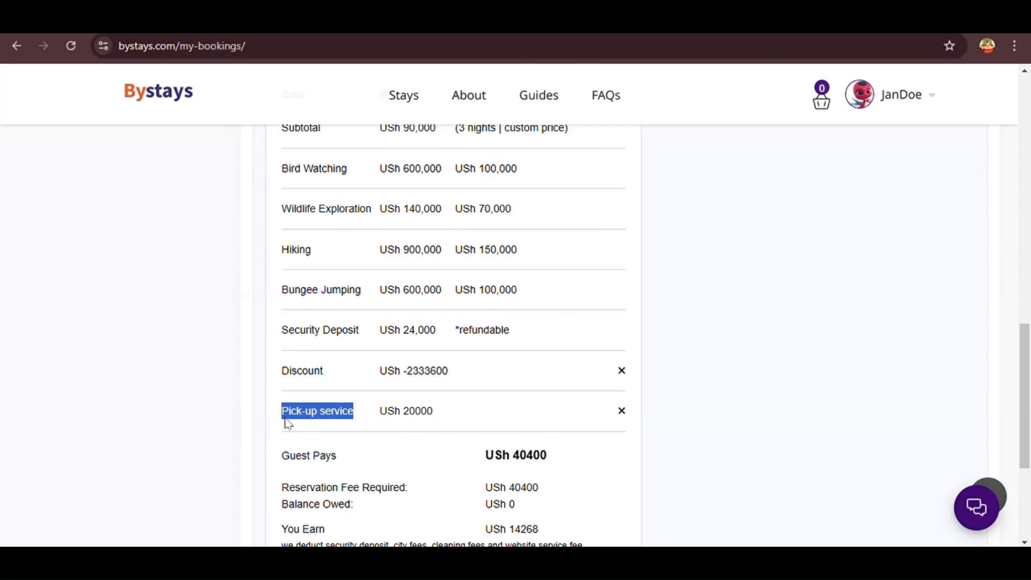
click(418, 426)
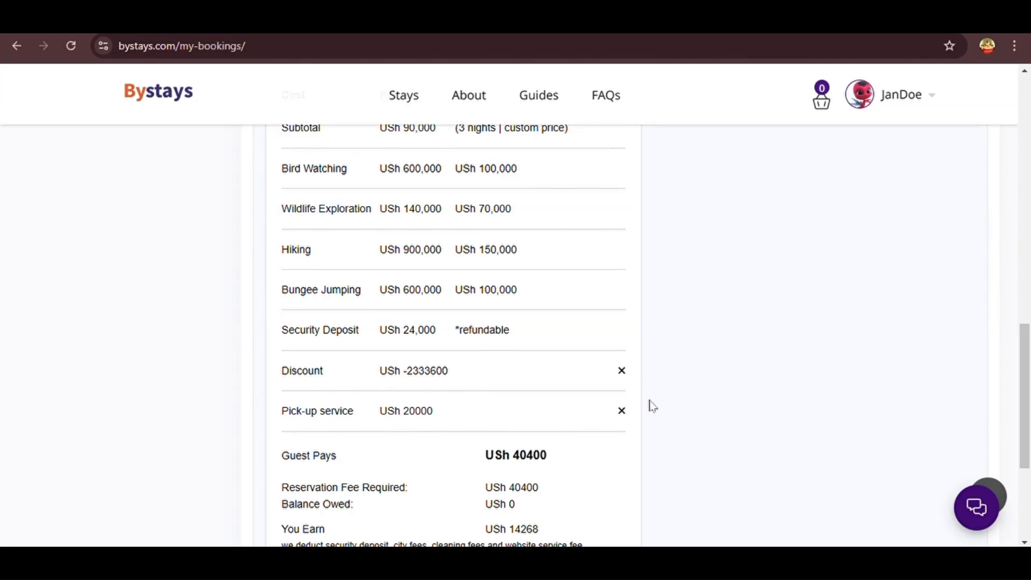
scroll(653, 407, down, 3)
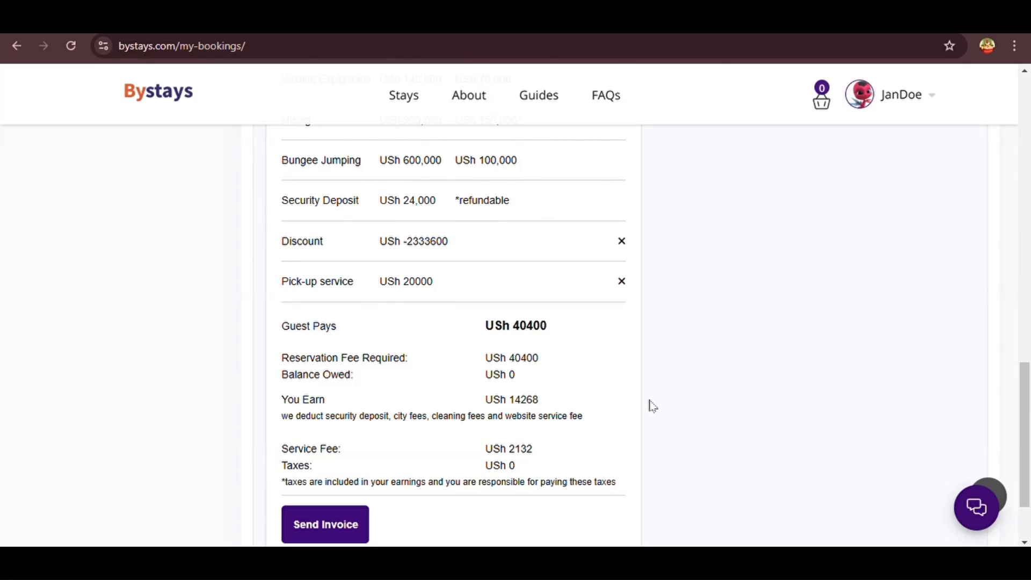
click(343, 532)
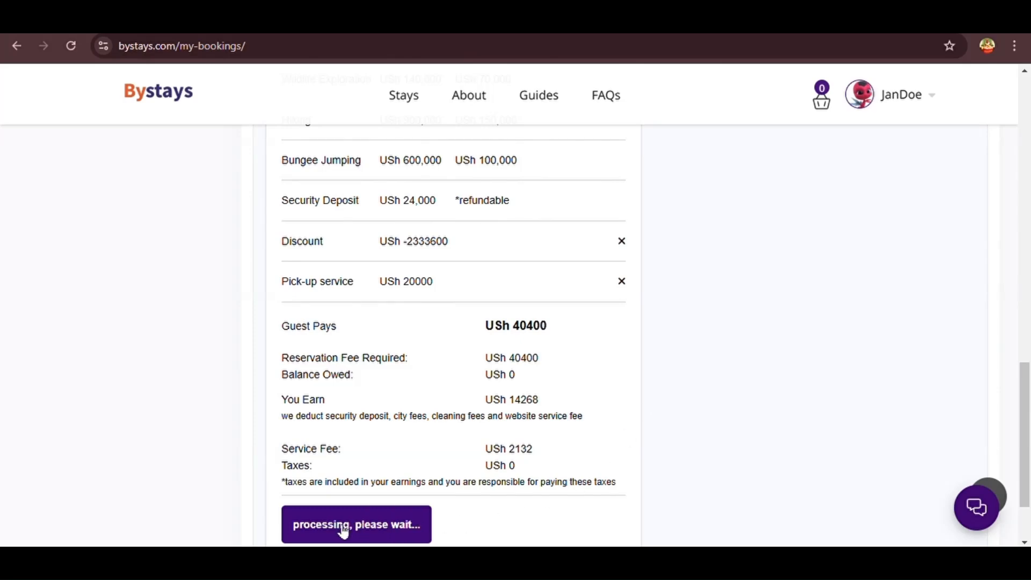
scroll(456, 519, down, 1)
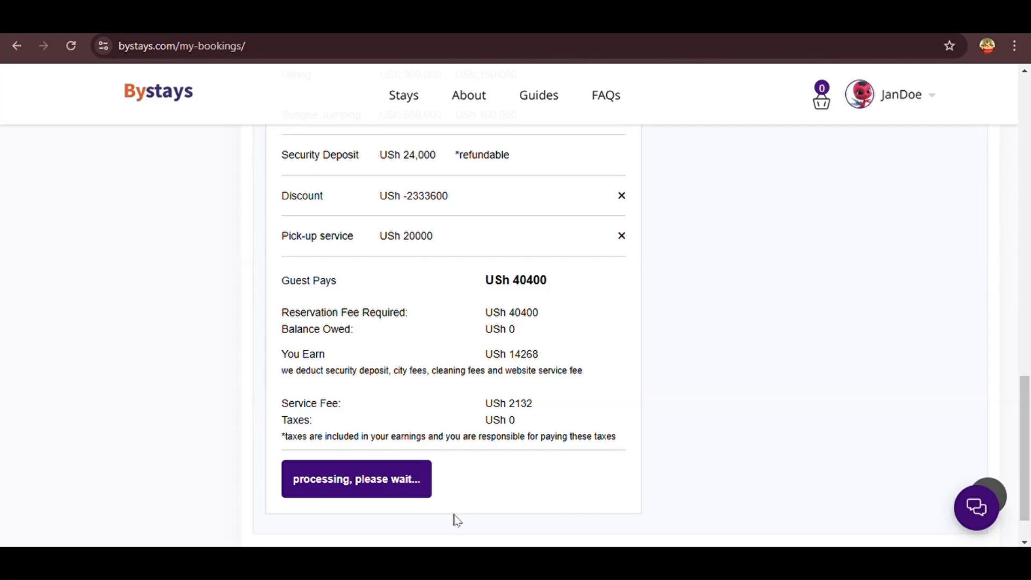
scroll(457, 520, down, 1)
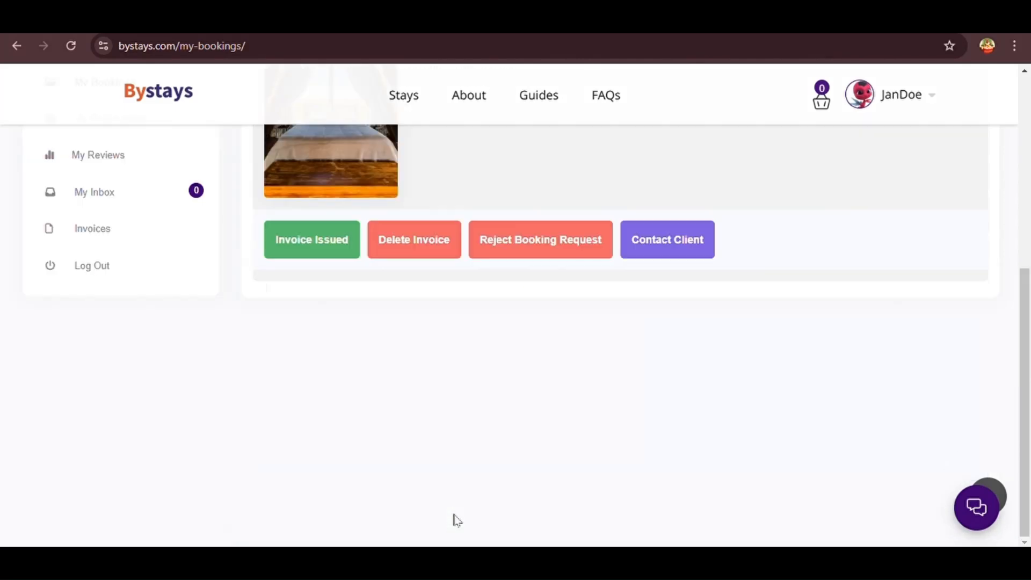